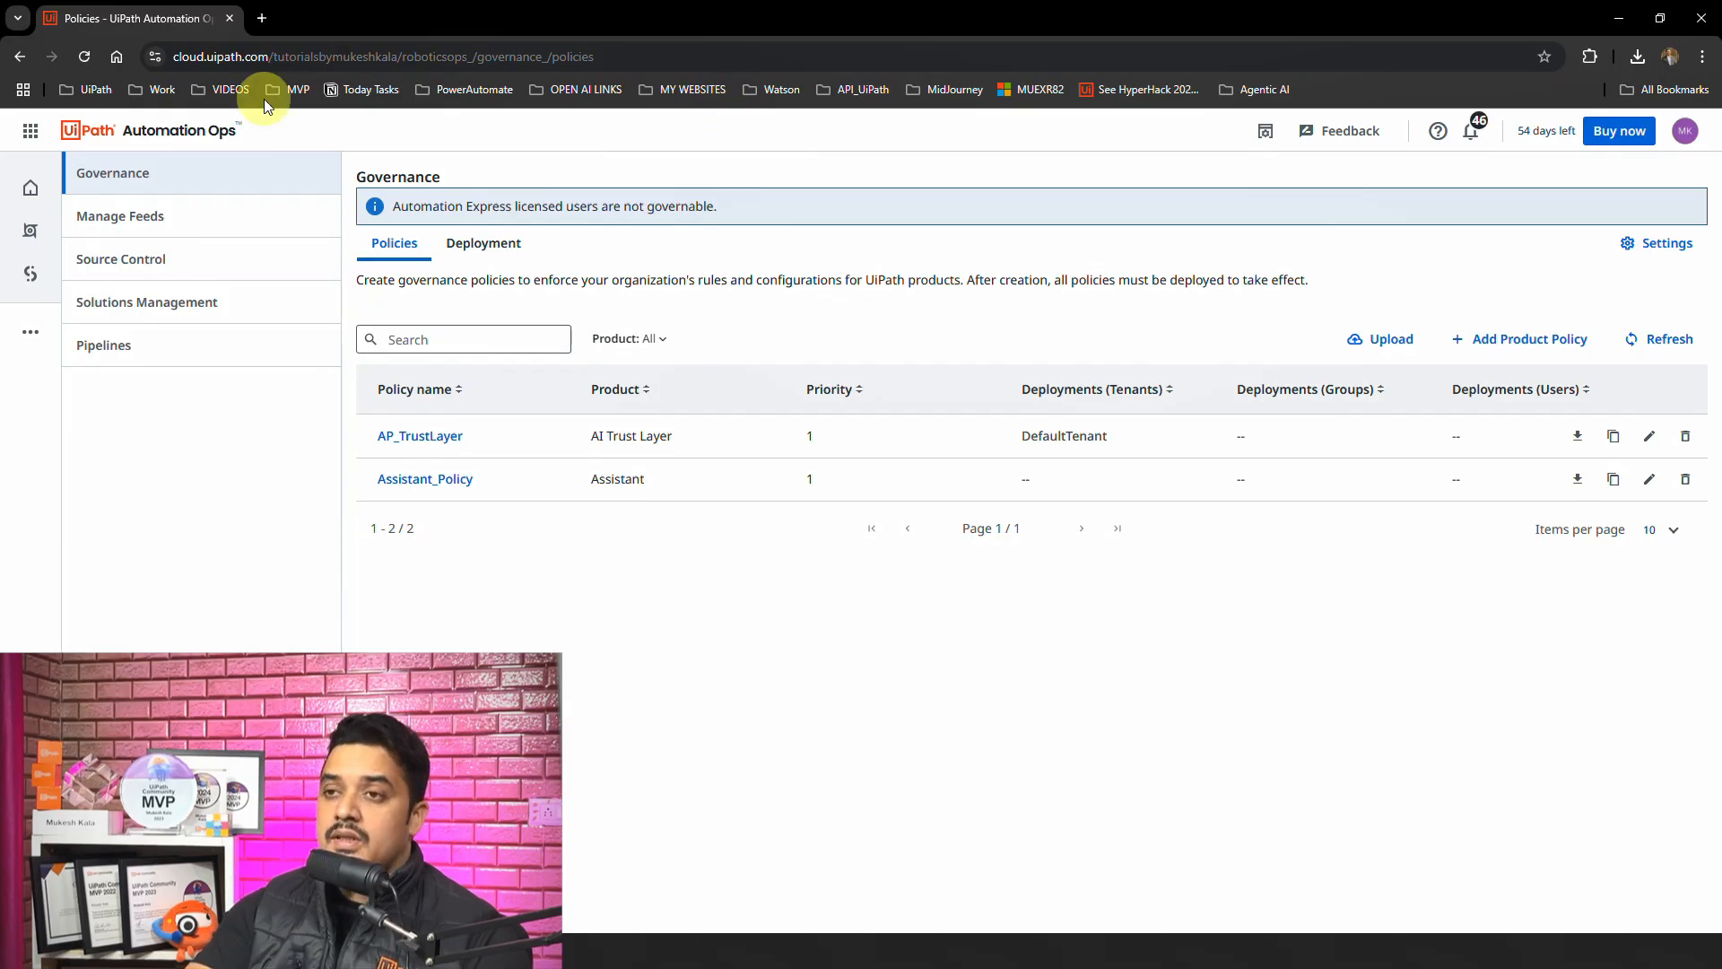
Step: Open Solutions Management with DefaultTenant as the tenant and show its solution packages
left_click(182, 316)
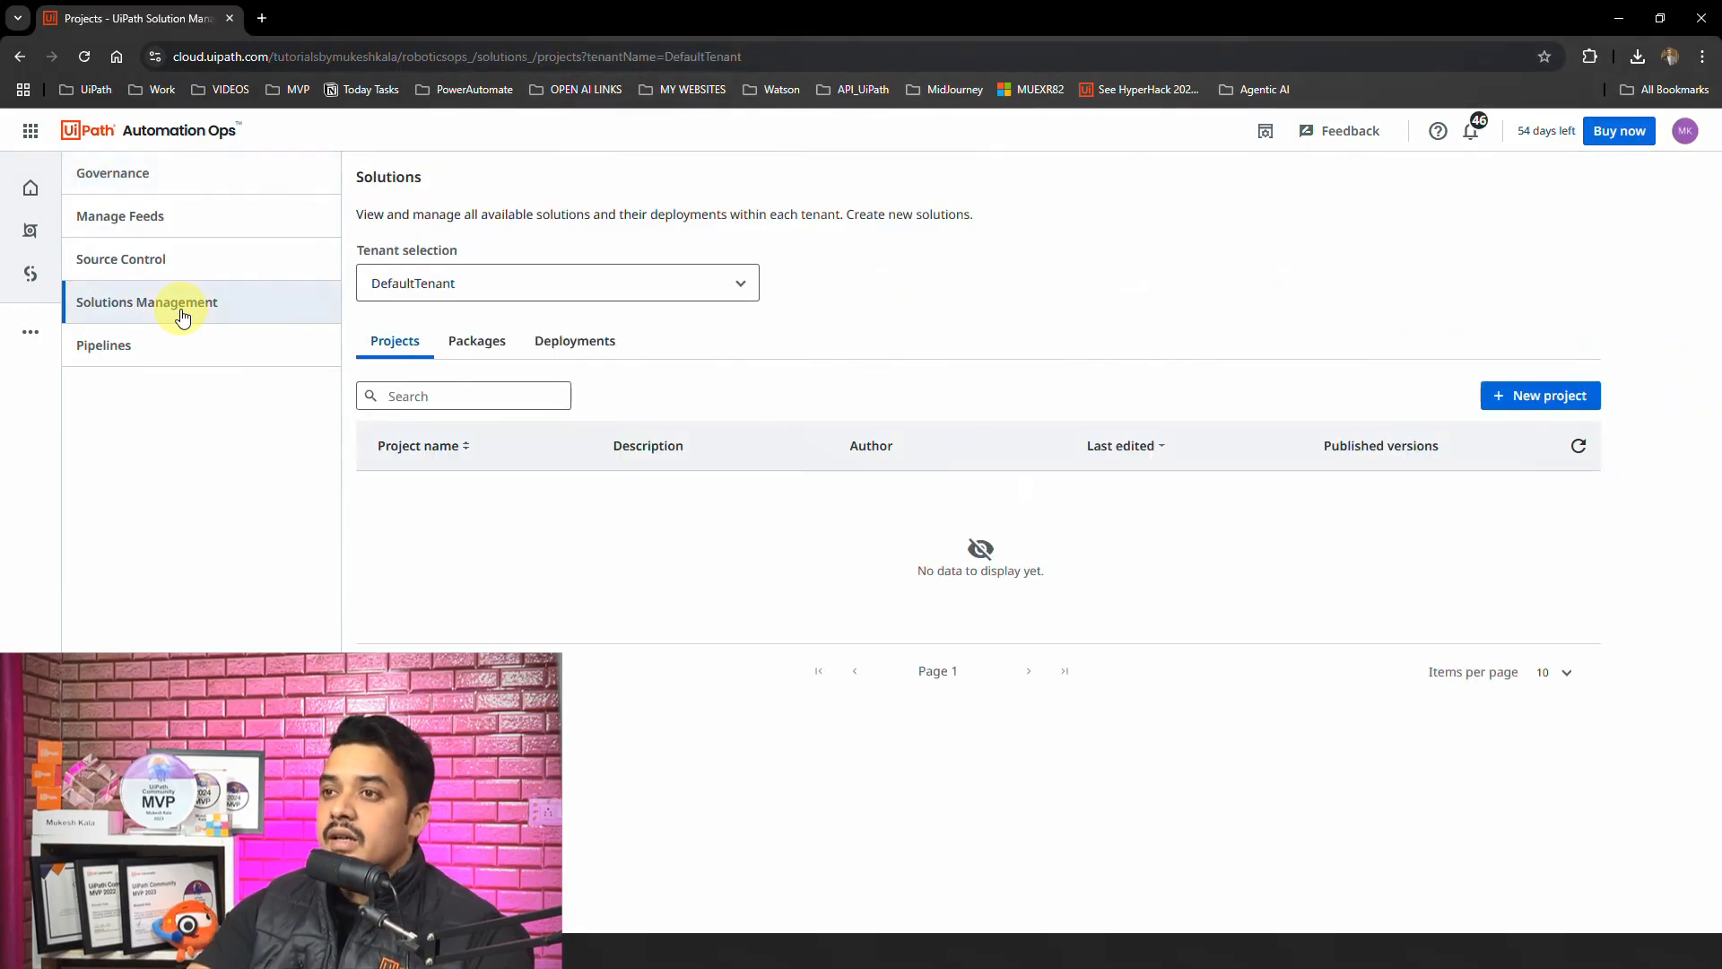
left_click(579, 283)
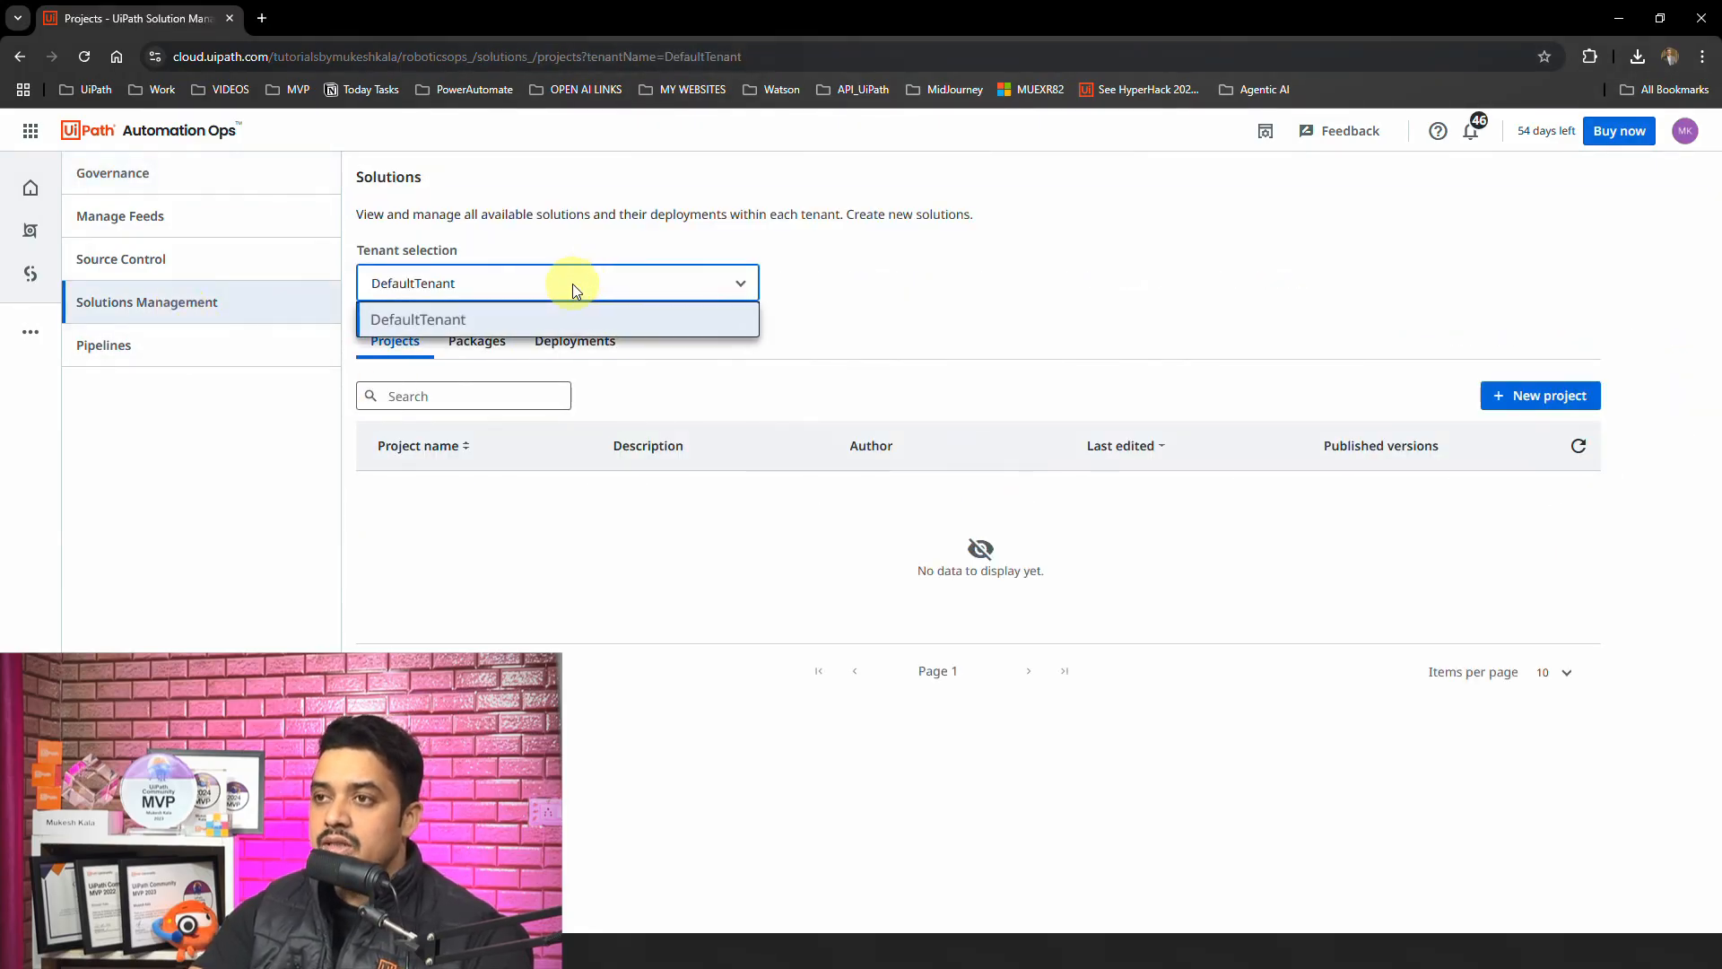
left_click(470, 321)
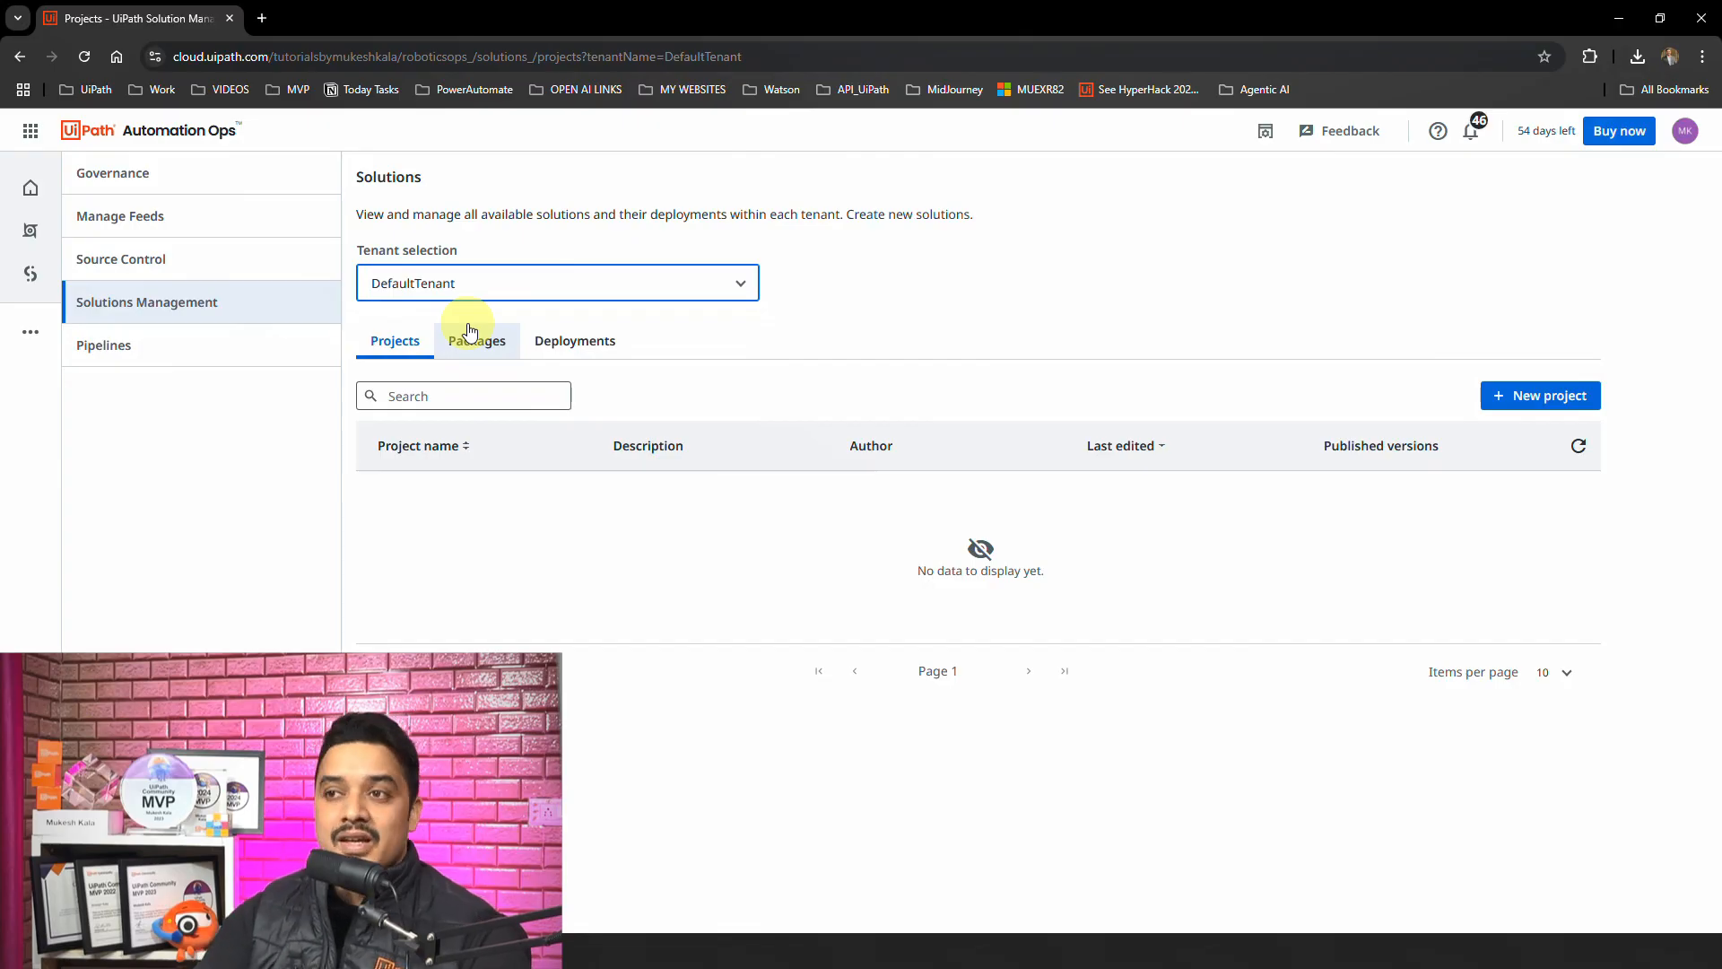
left_click(480, 349)
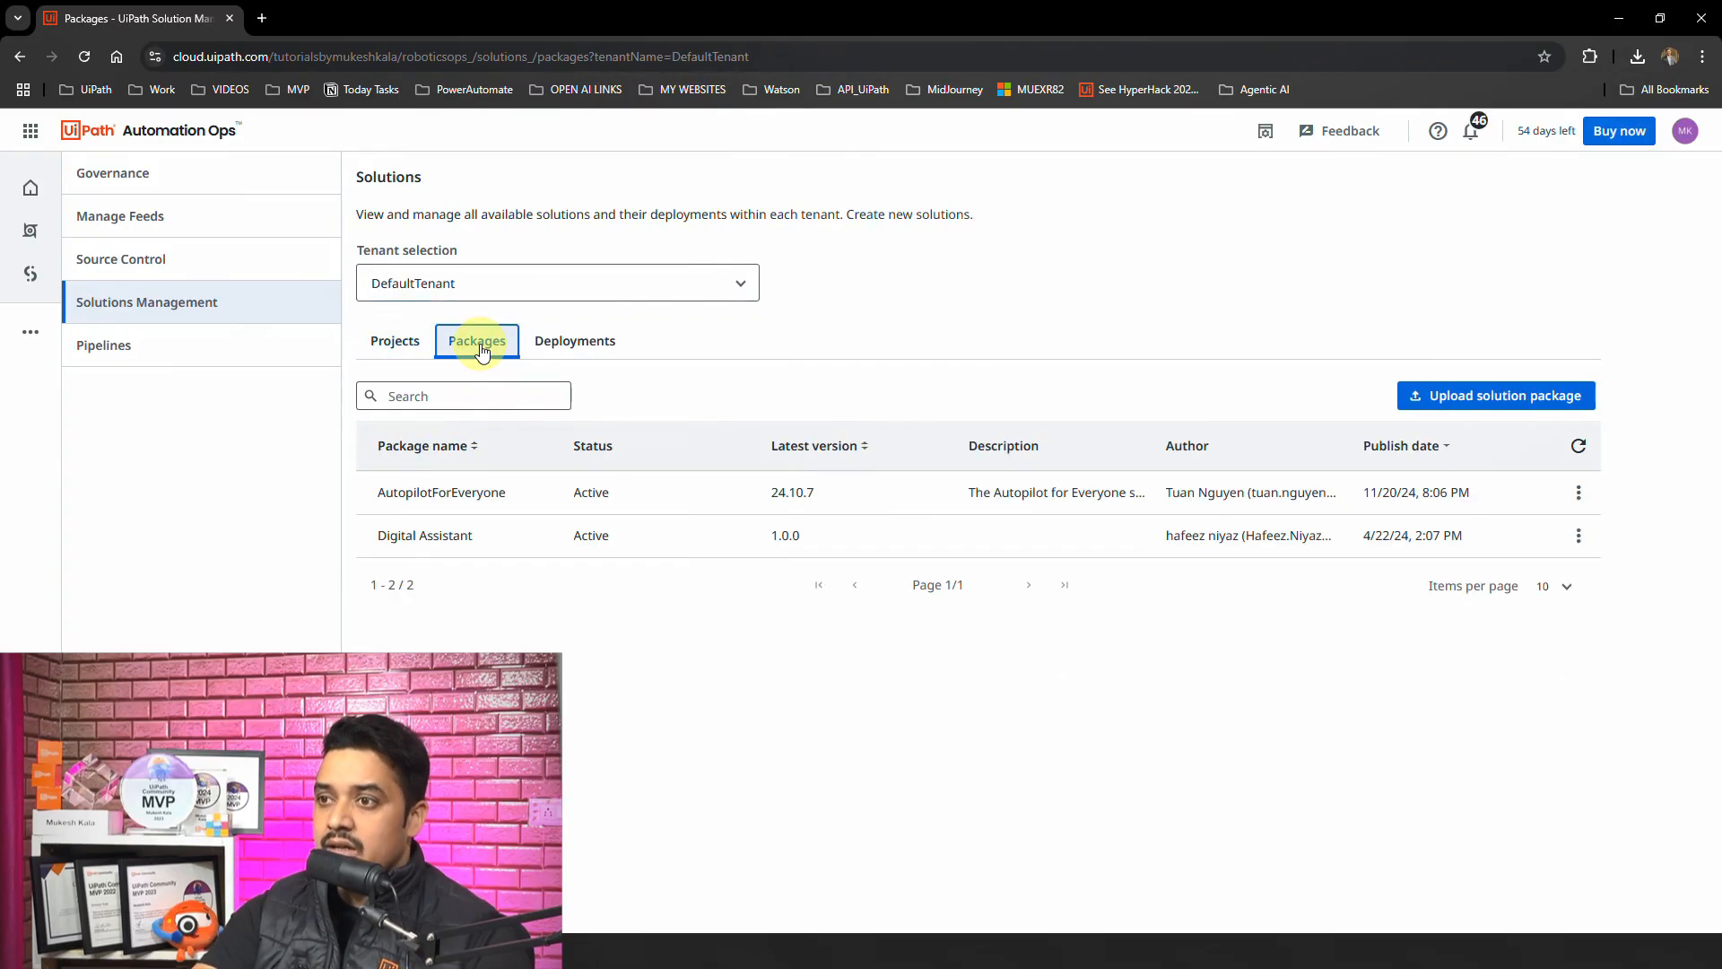
Step: Upload the AutopilotForEveryone - ProductivityAutomations zip file from the AP_EONE desktop folder as a solution package
left_click(1487, 405)
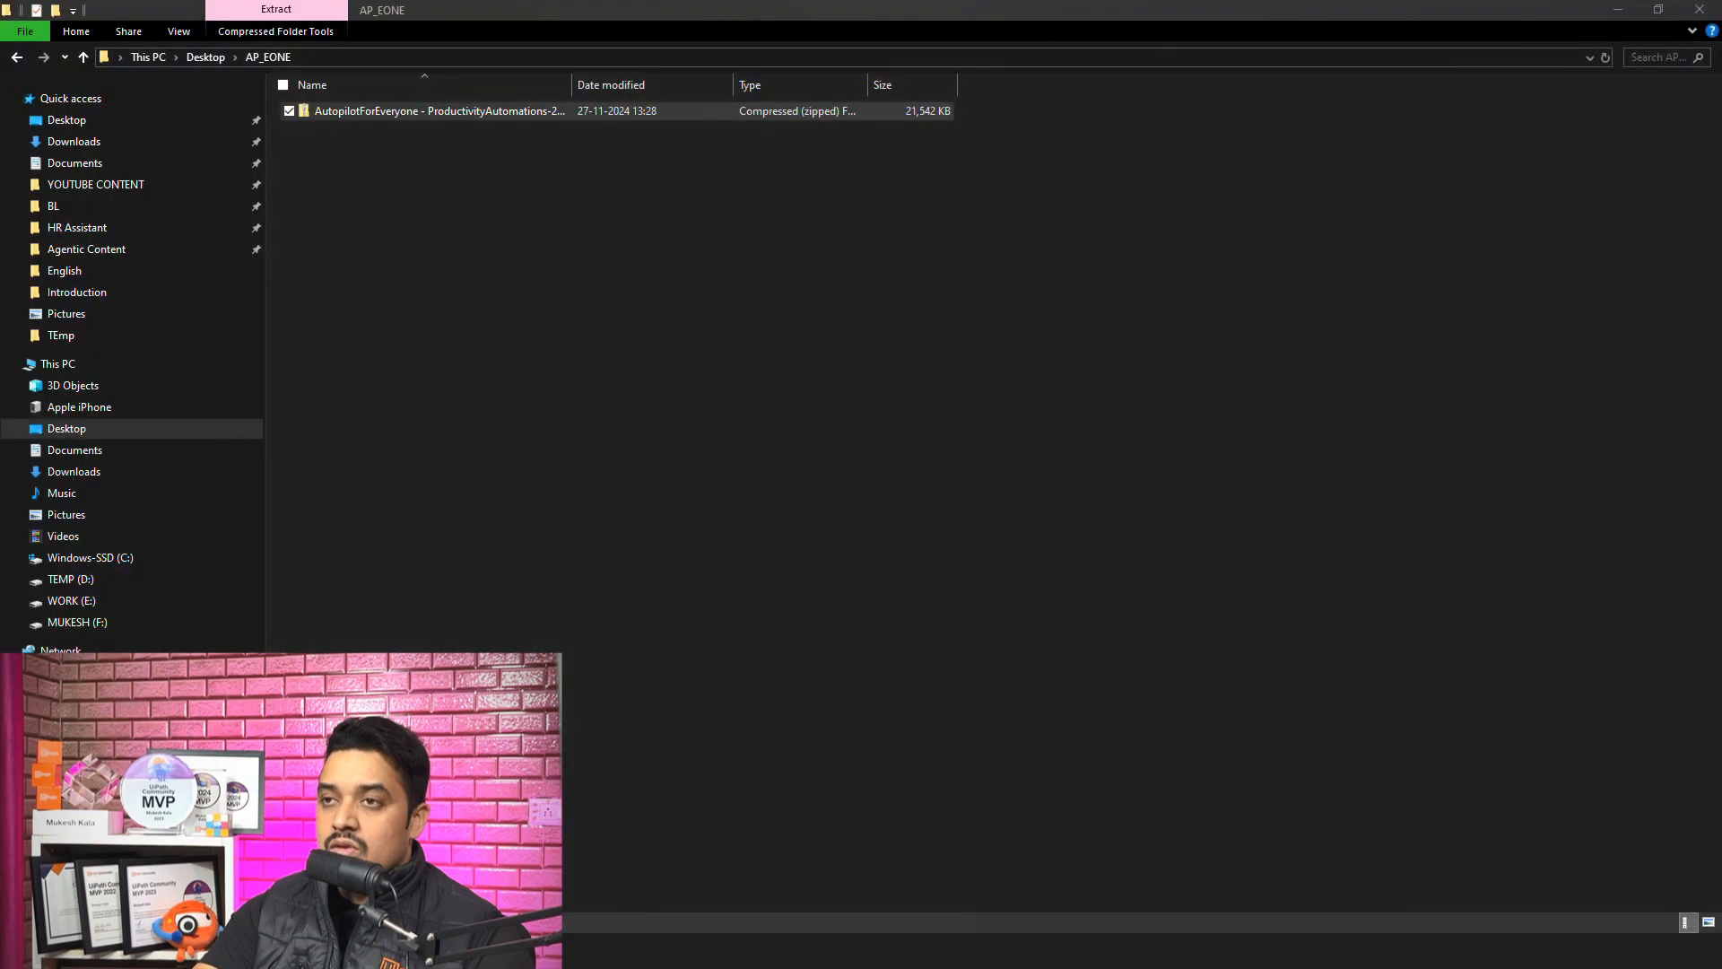
left_click(183, 865)
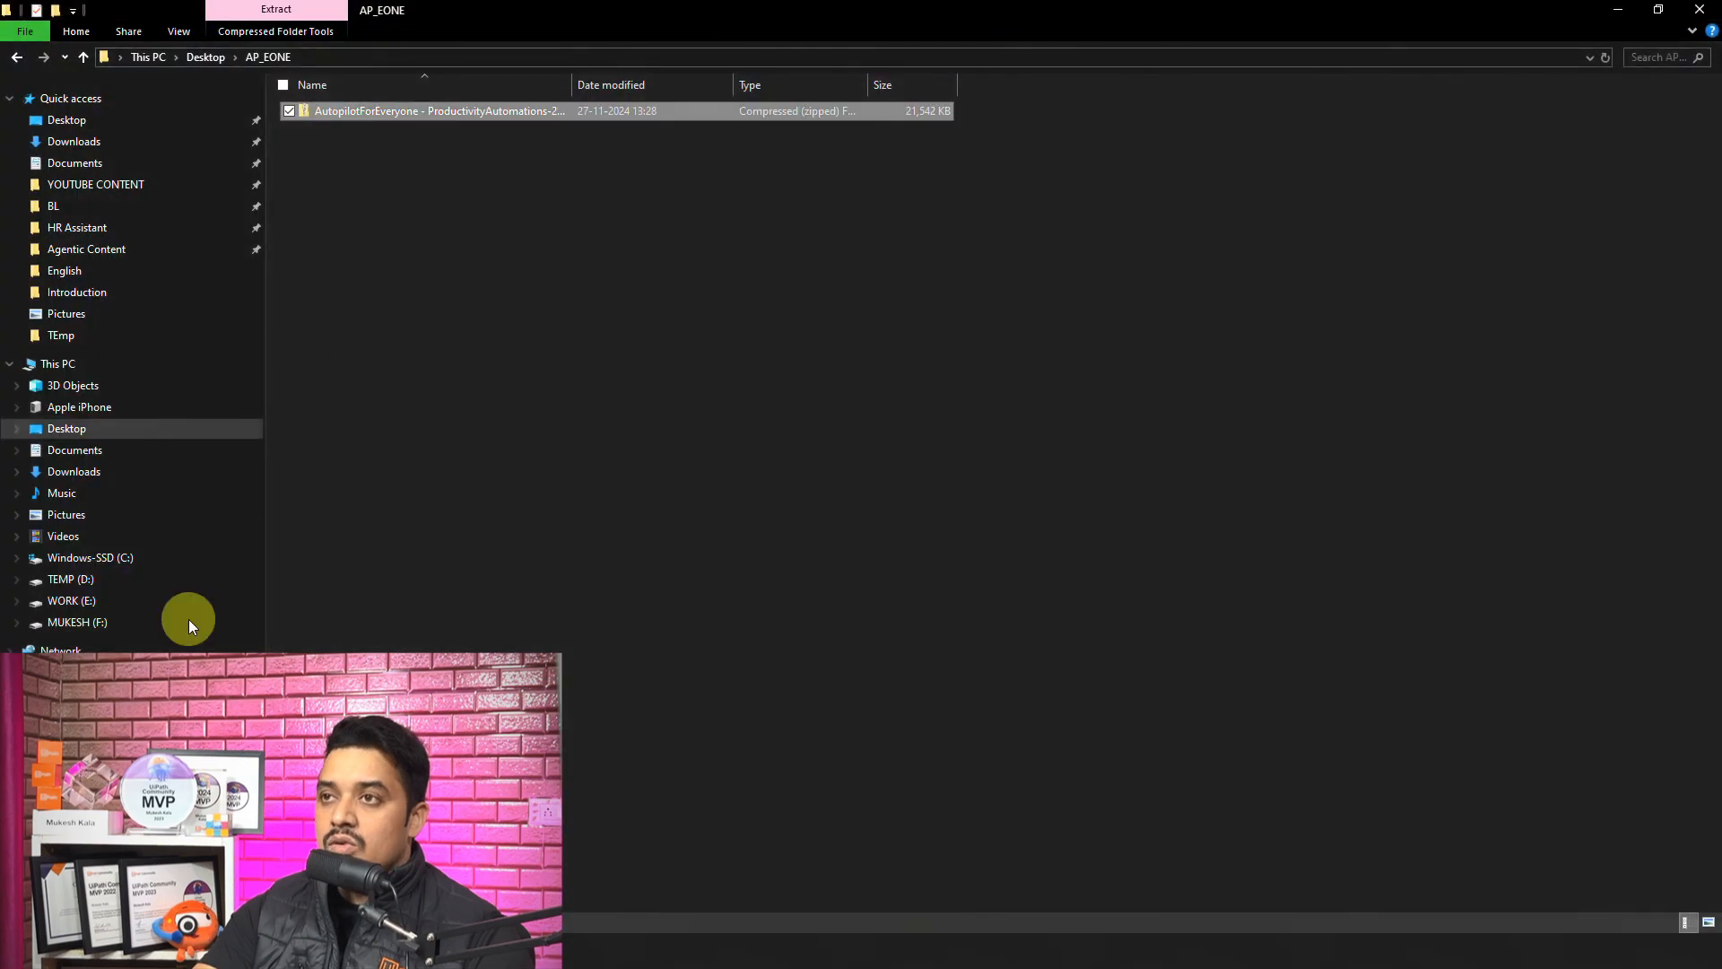
left_click(1658, 9)
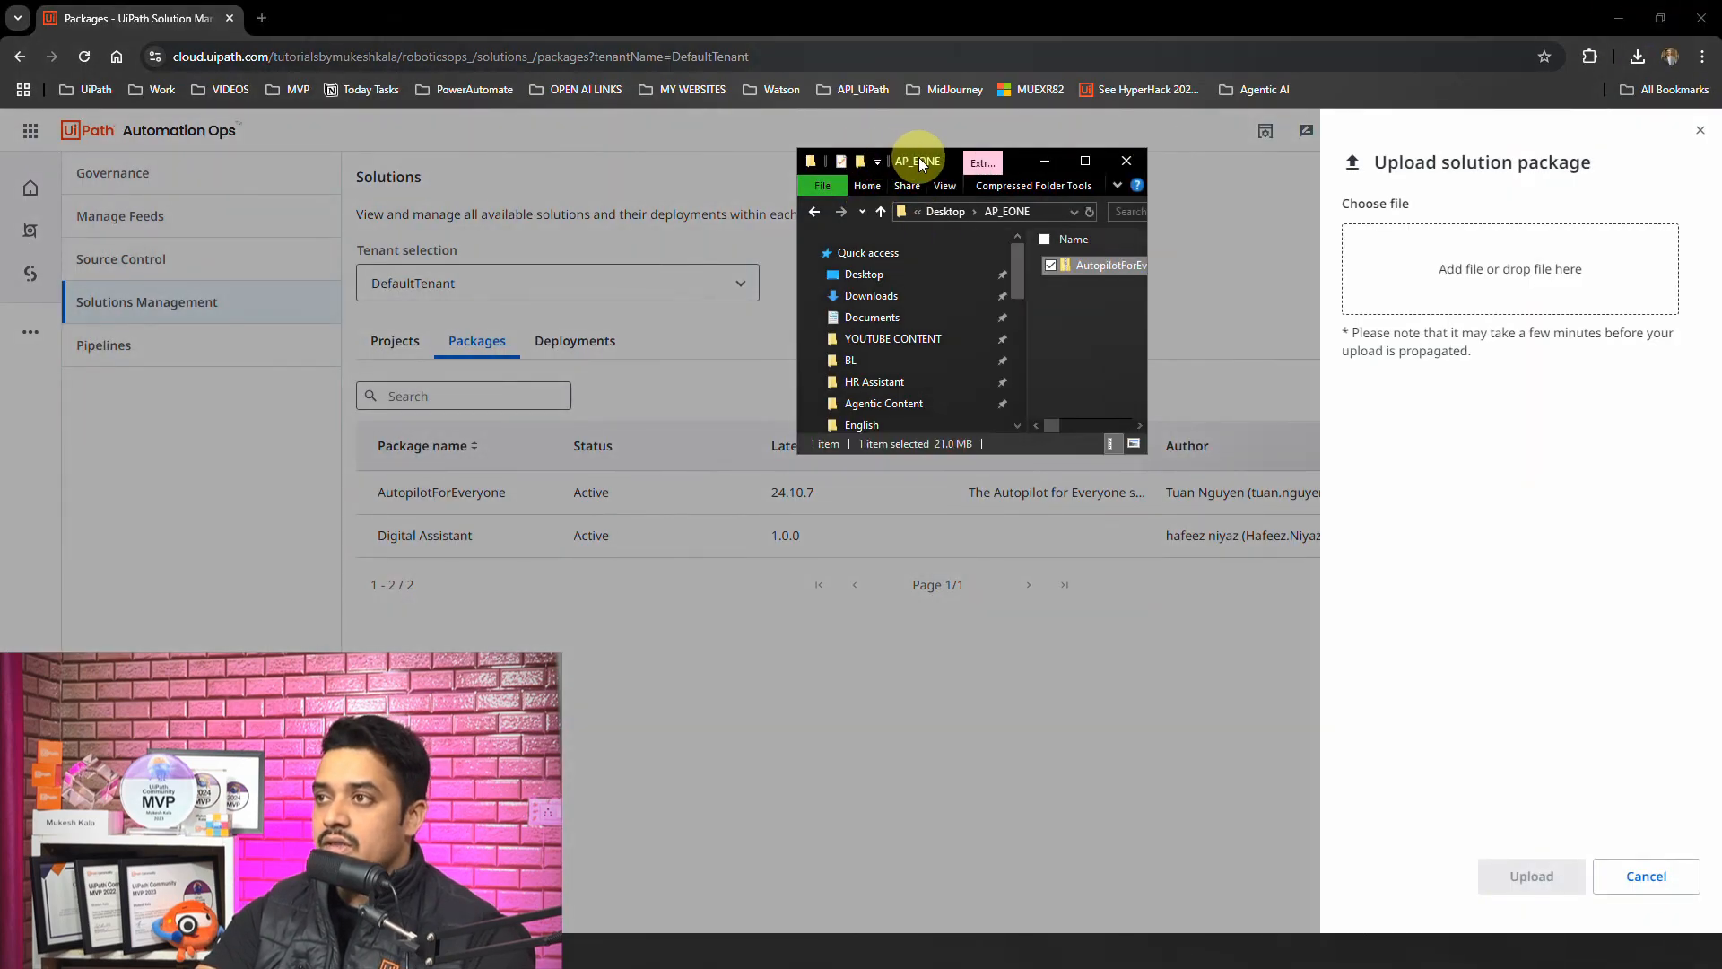
left_click_drag(918, 157, 384, 168)
left_click_drag(608, 462, 889, 650)
left_click_drag(692, 277, 1458, 278)
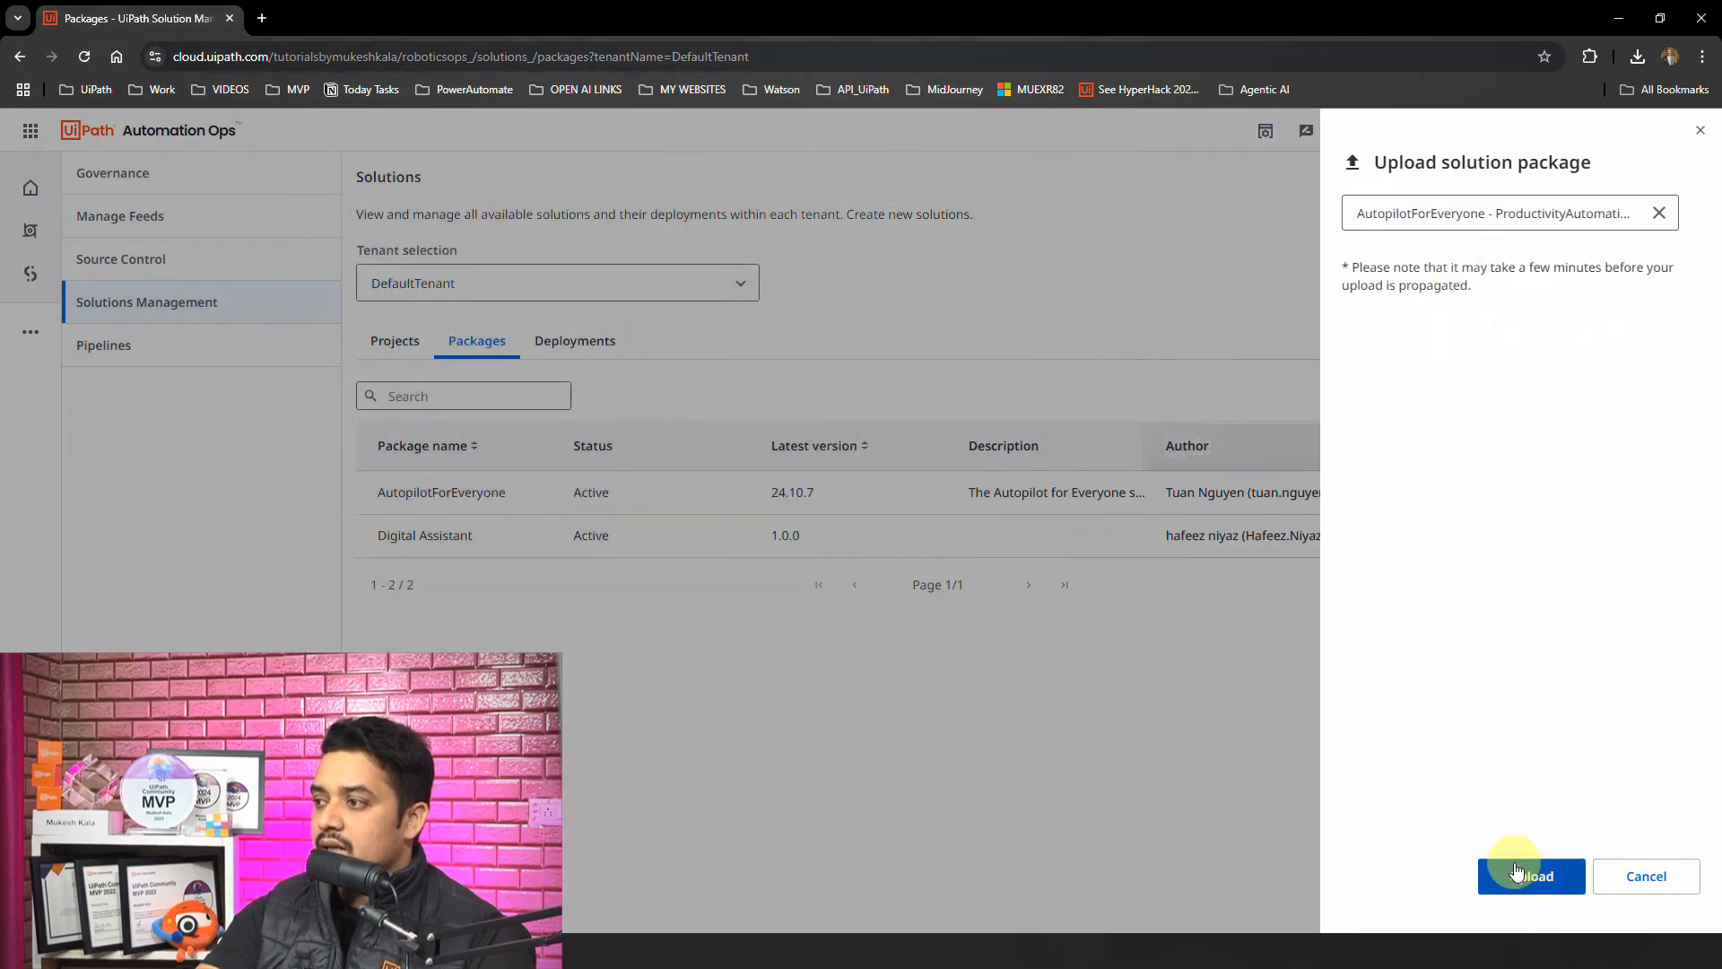
left_click(1542, 883)
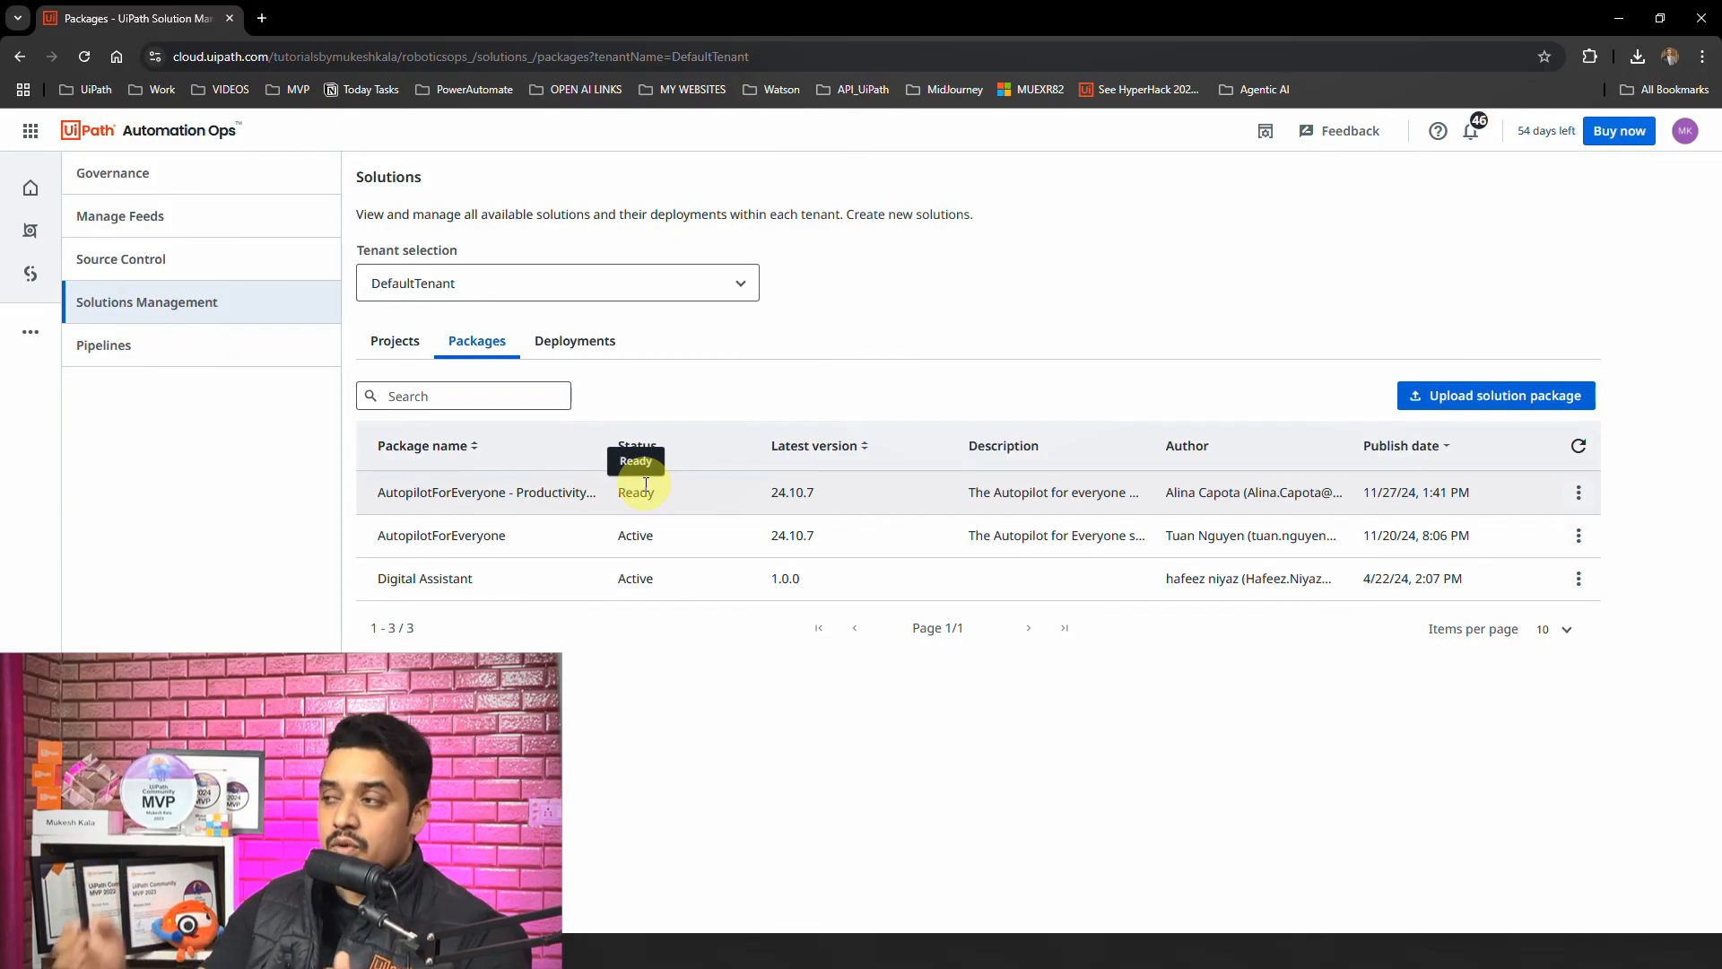
Step: Set up deployment of the AutopilotForEveryone - ProductivityAutomations package as a new root folder under the tenant, keeping the folder name Productivity, and continue
left_click(1578, 493)
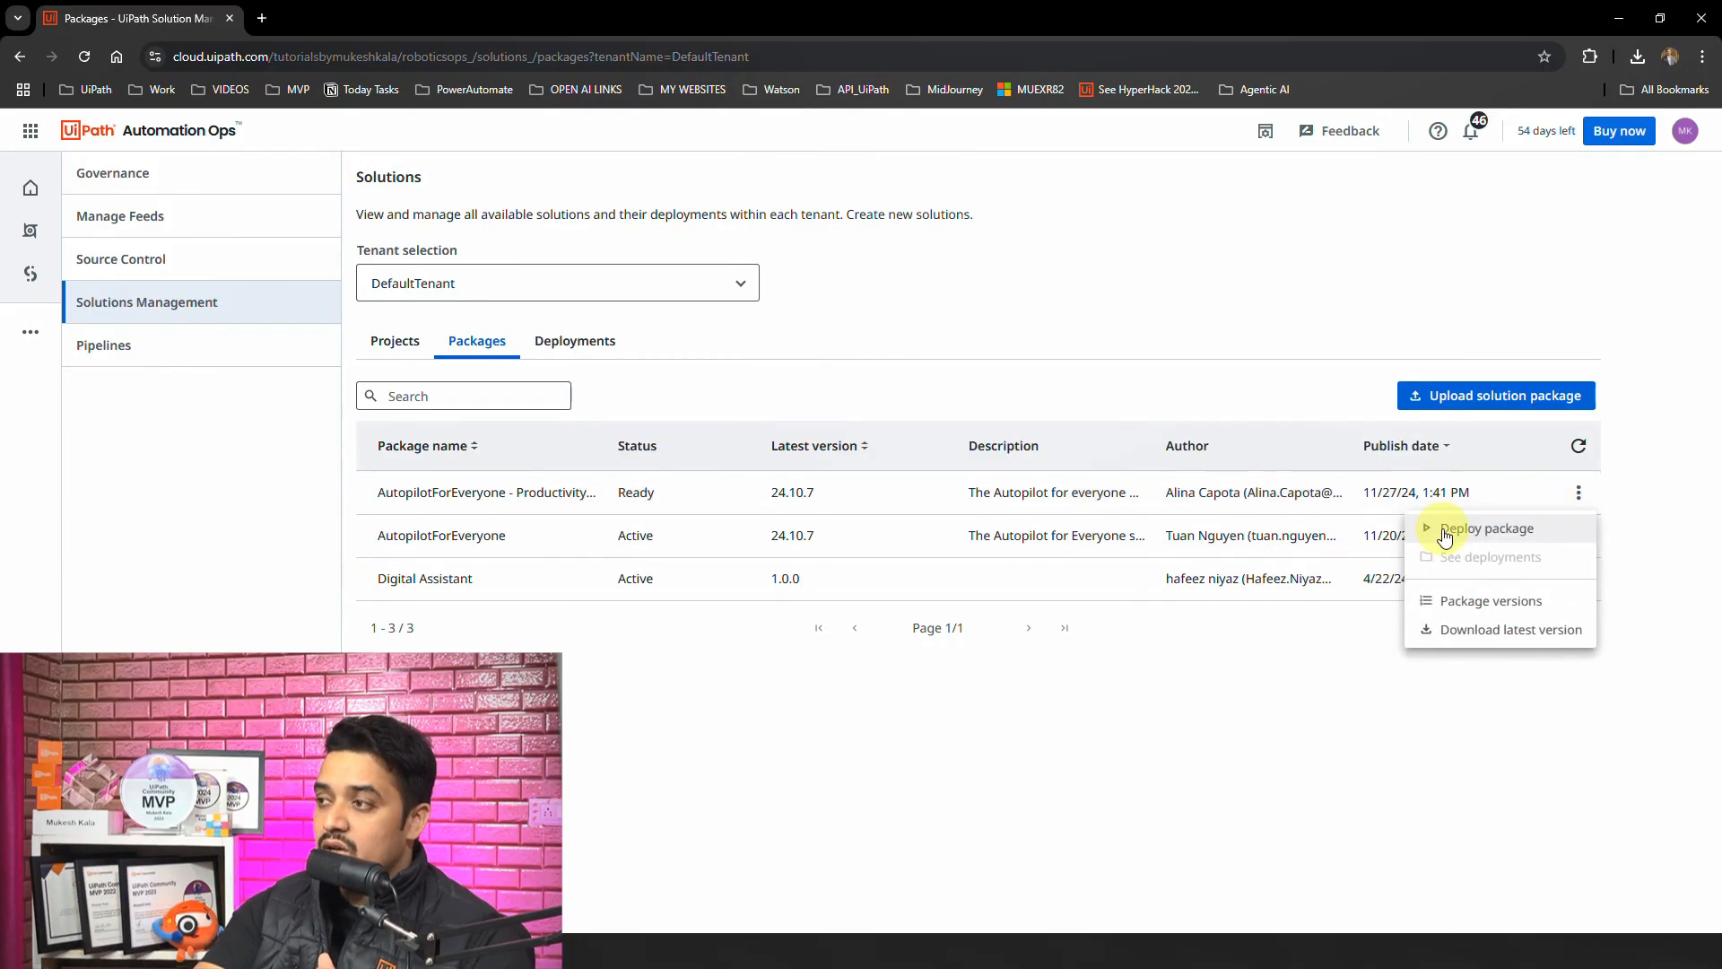
left_click(1445, 531)
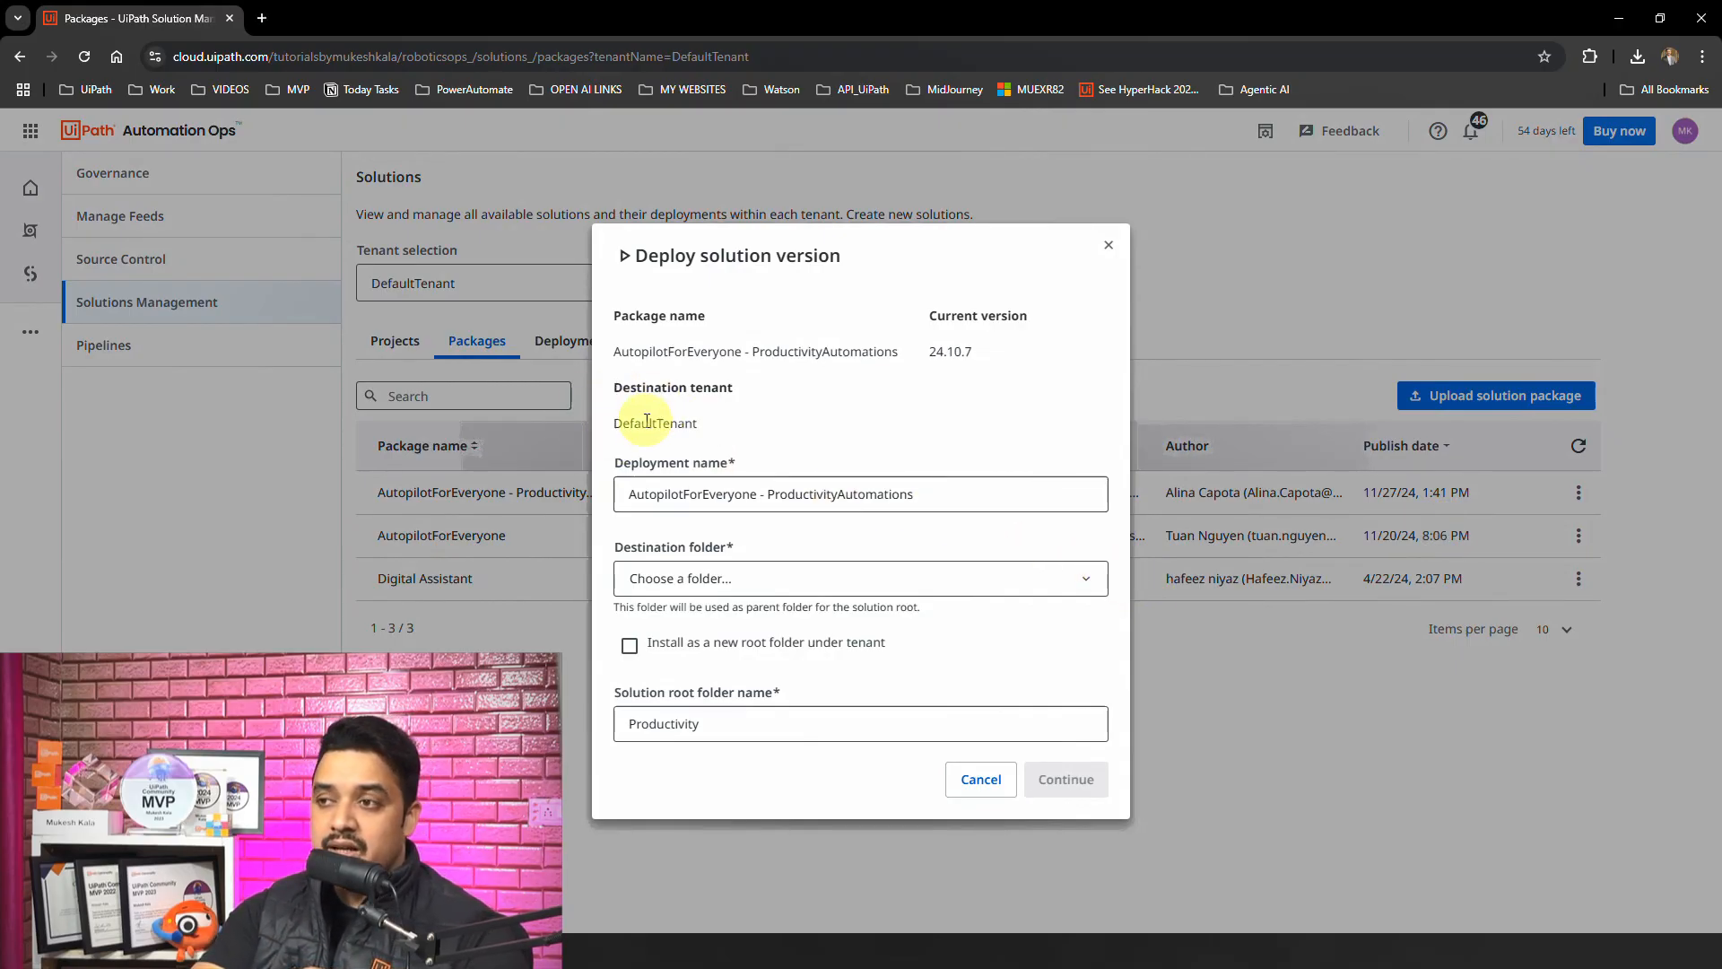
left_click(1012, 491)
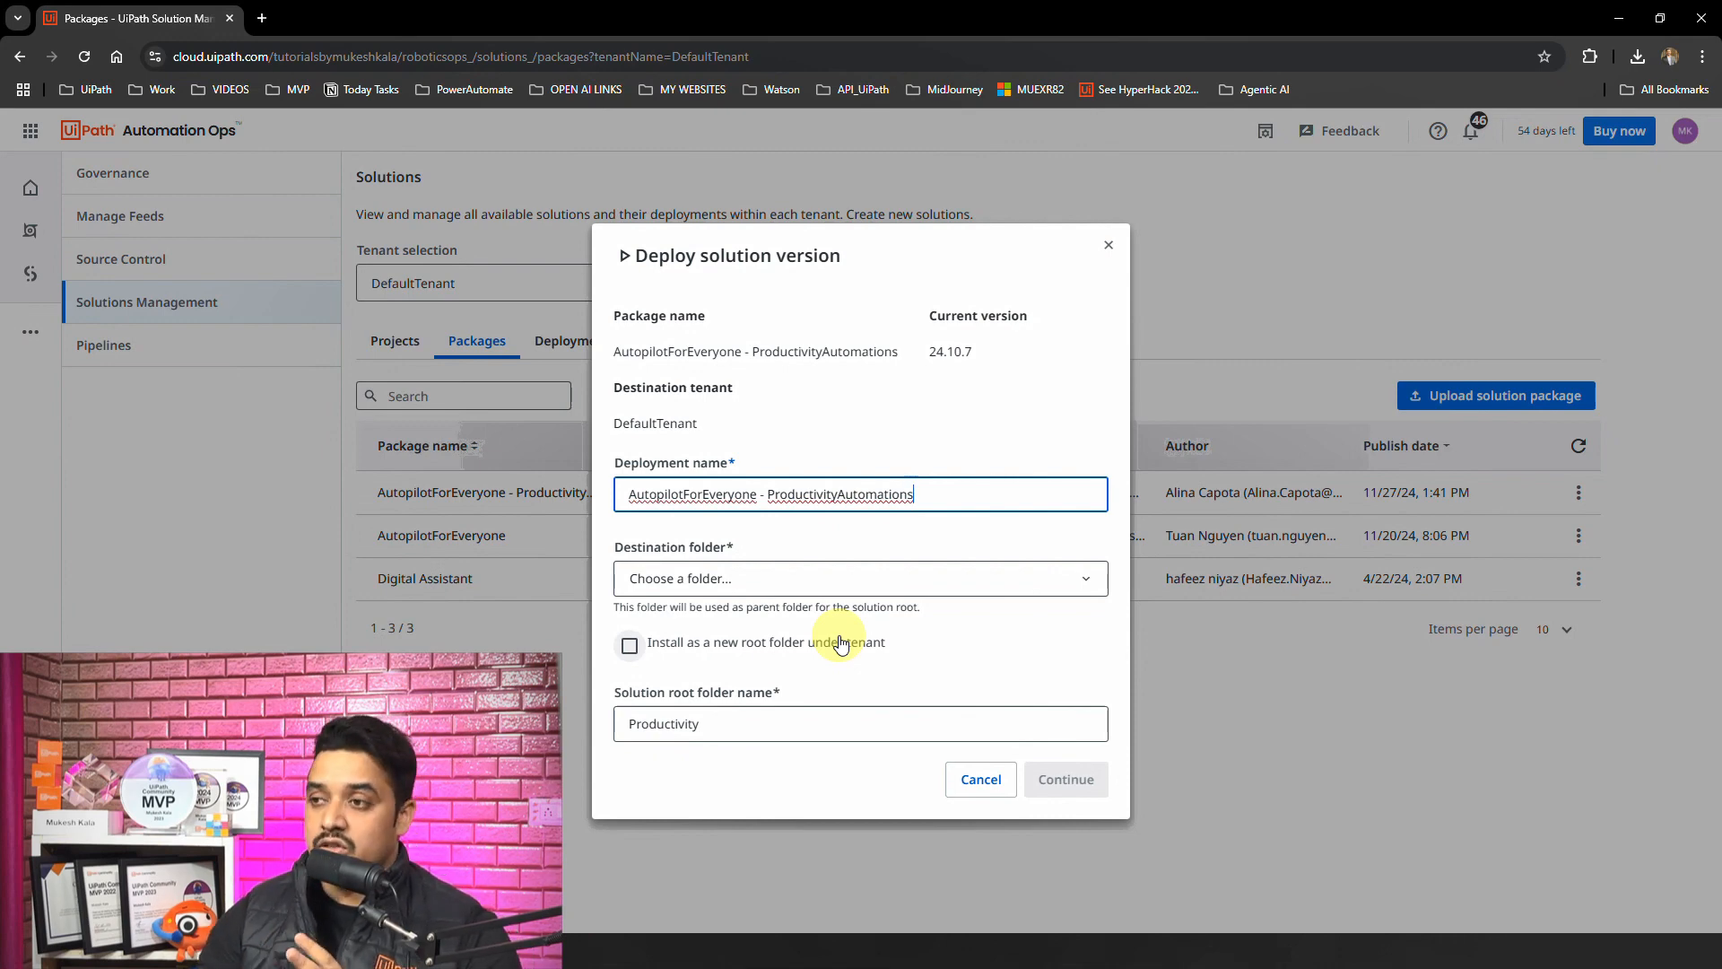
left_click(810, 579)
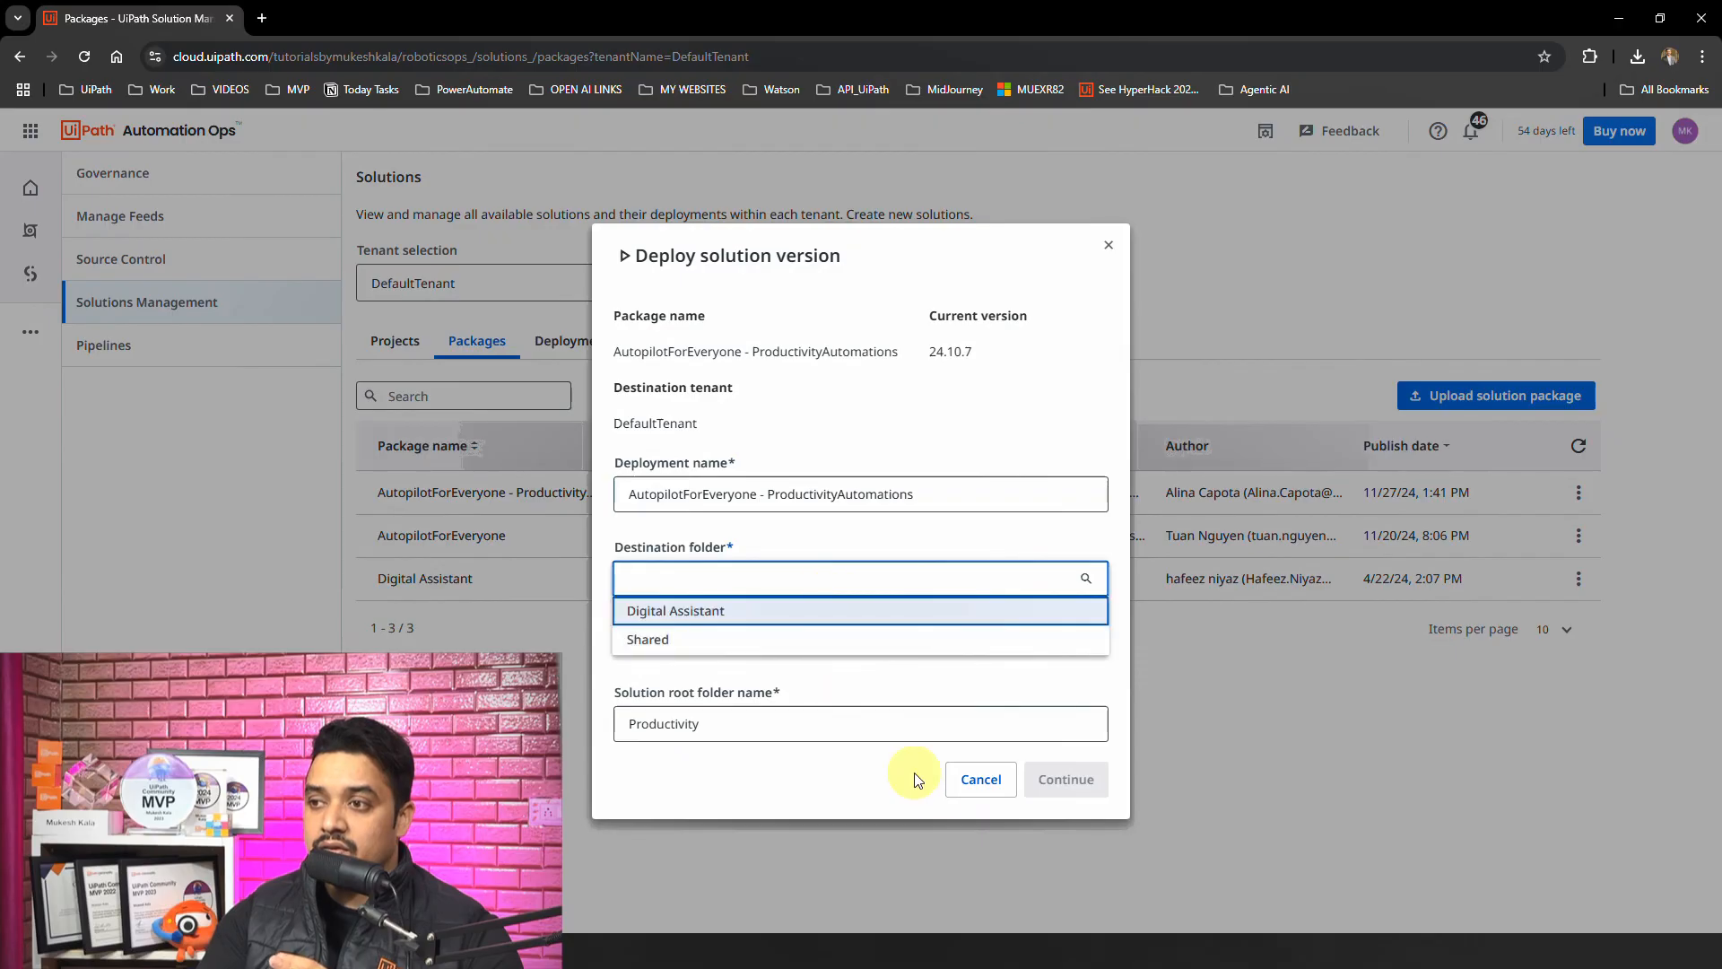
left_click(976, 679)
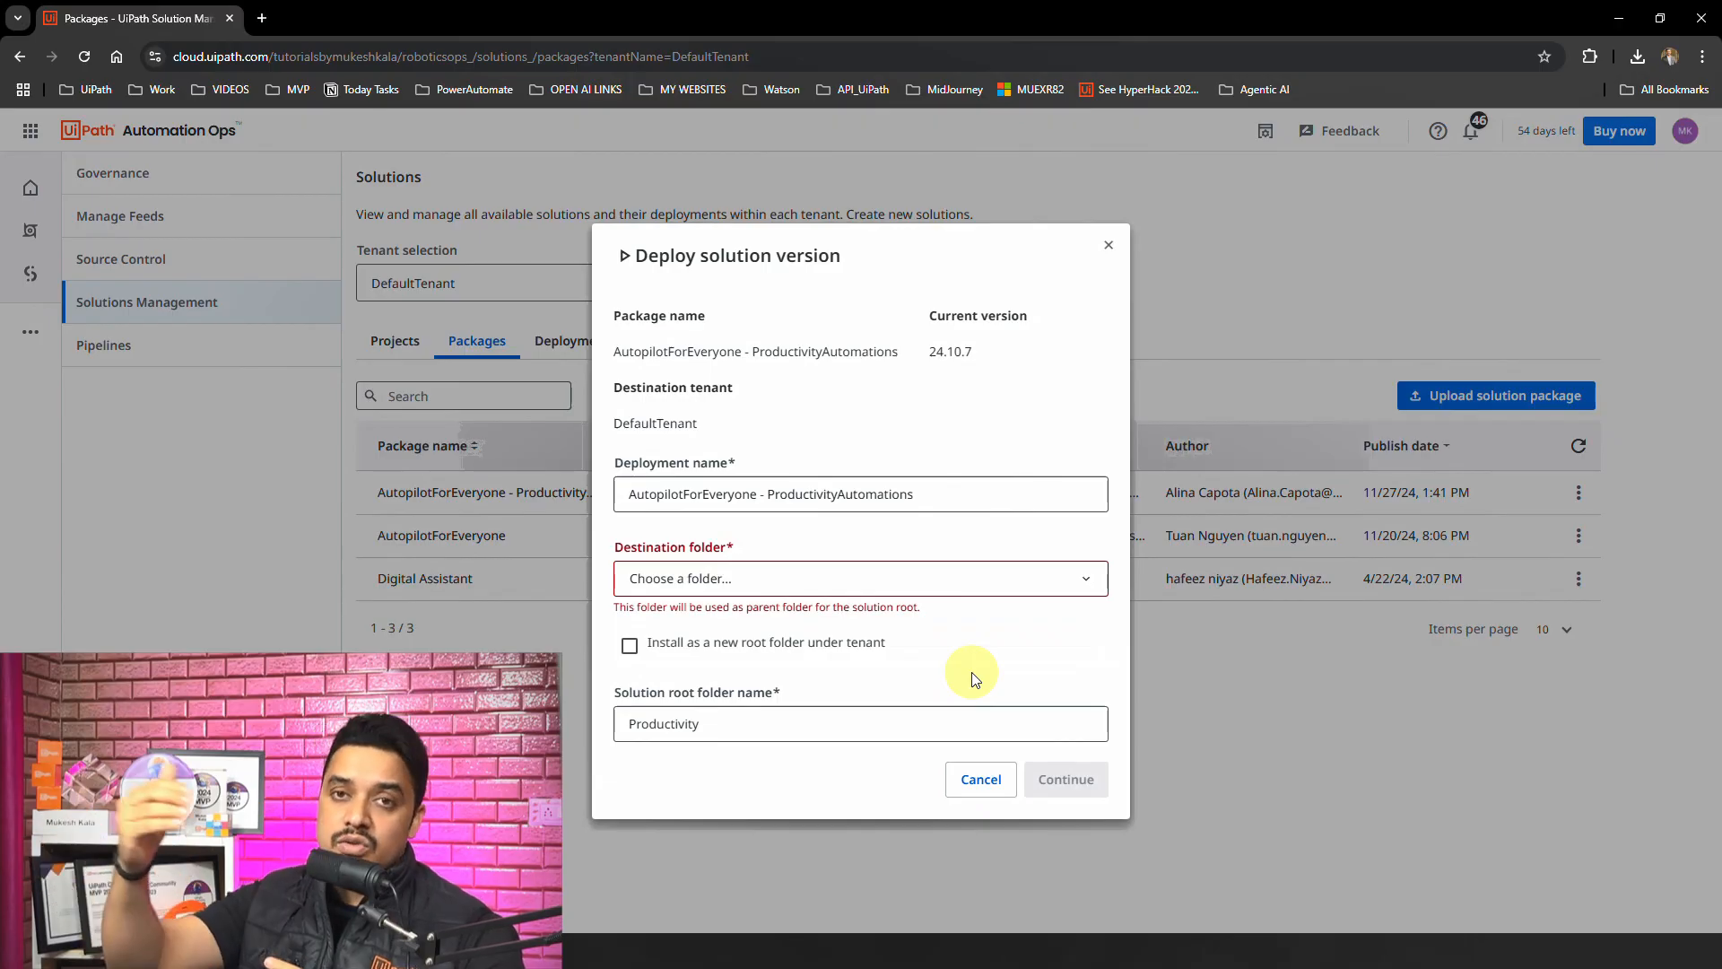
left_click(754, 654)
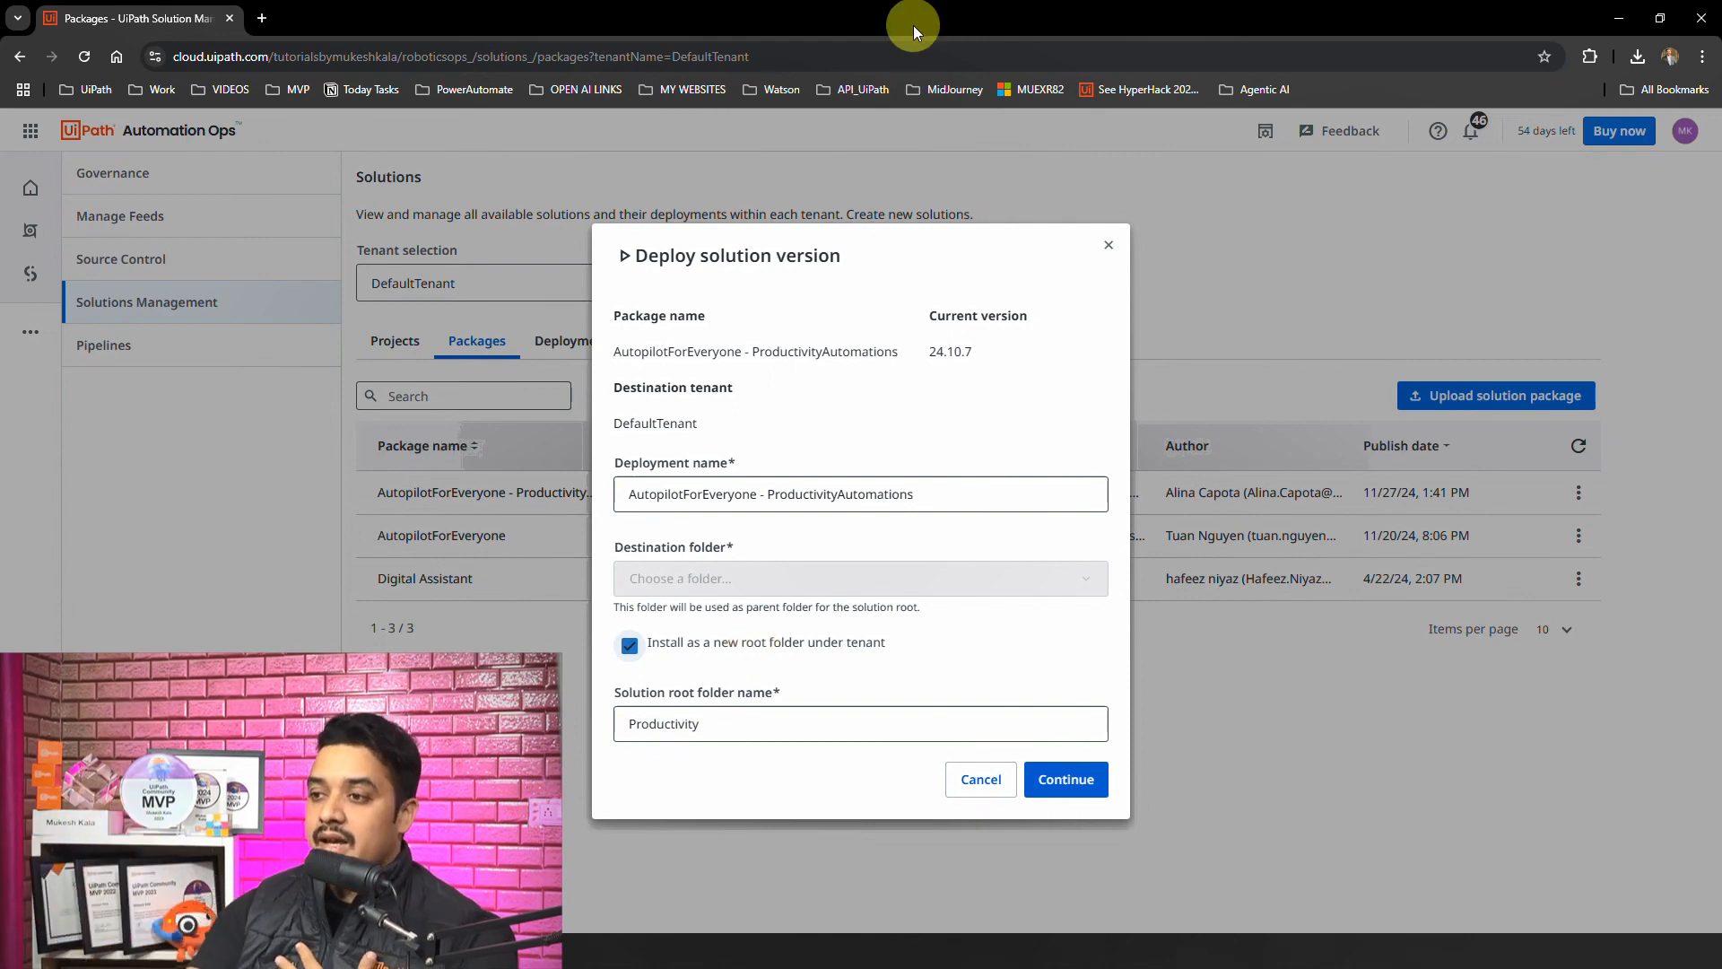
left_click(772, 728)
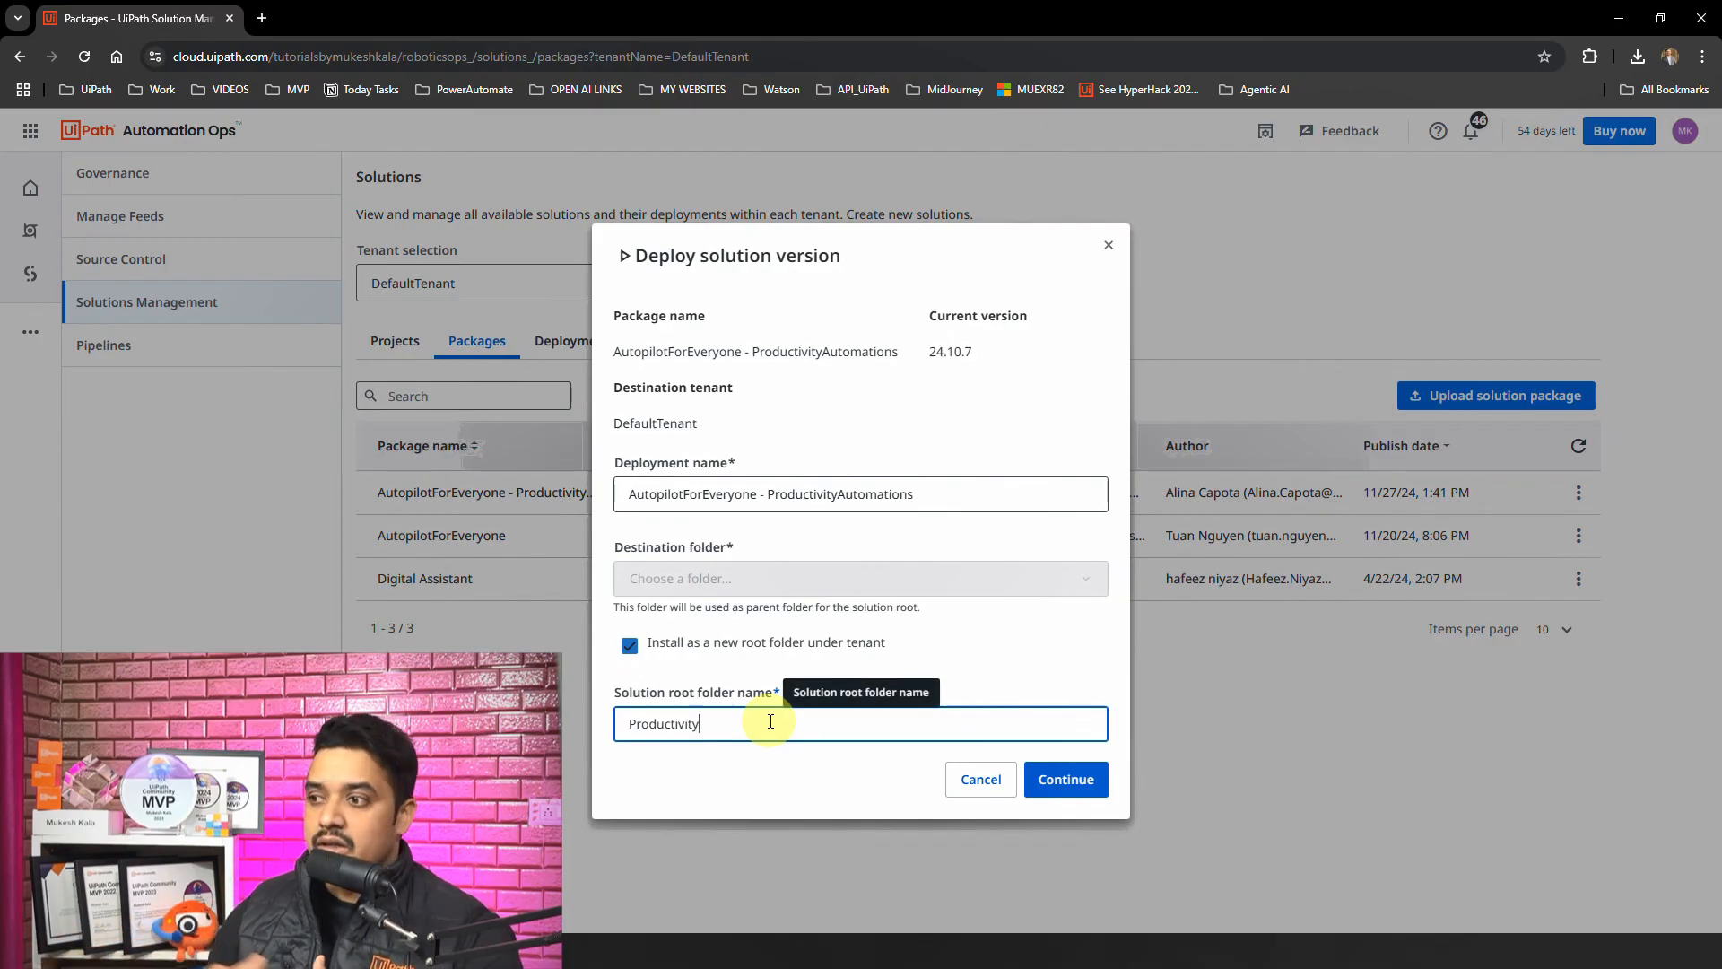
left_click(1065, 780)
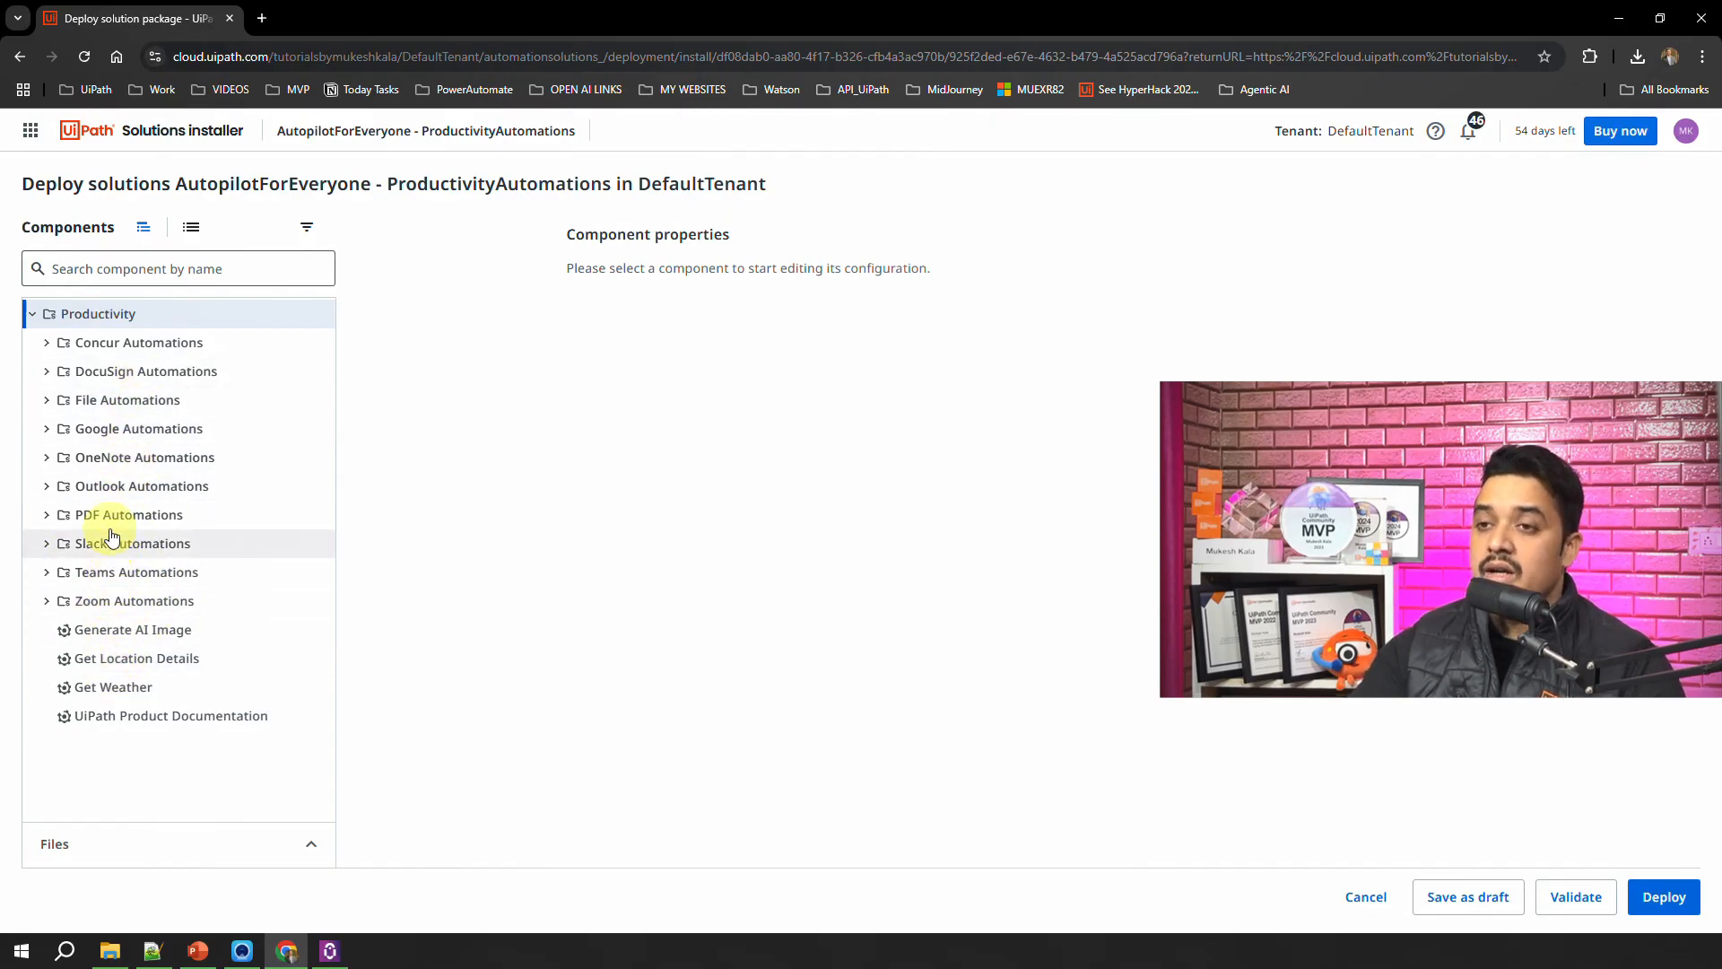
Step: Examine the components inside the Outlook Automations and Google Automations folders of the Productivity solution
left_click(49, 490)
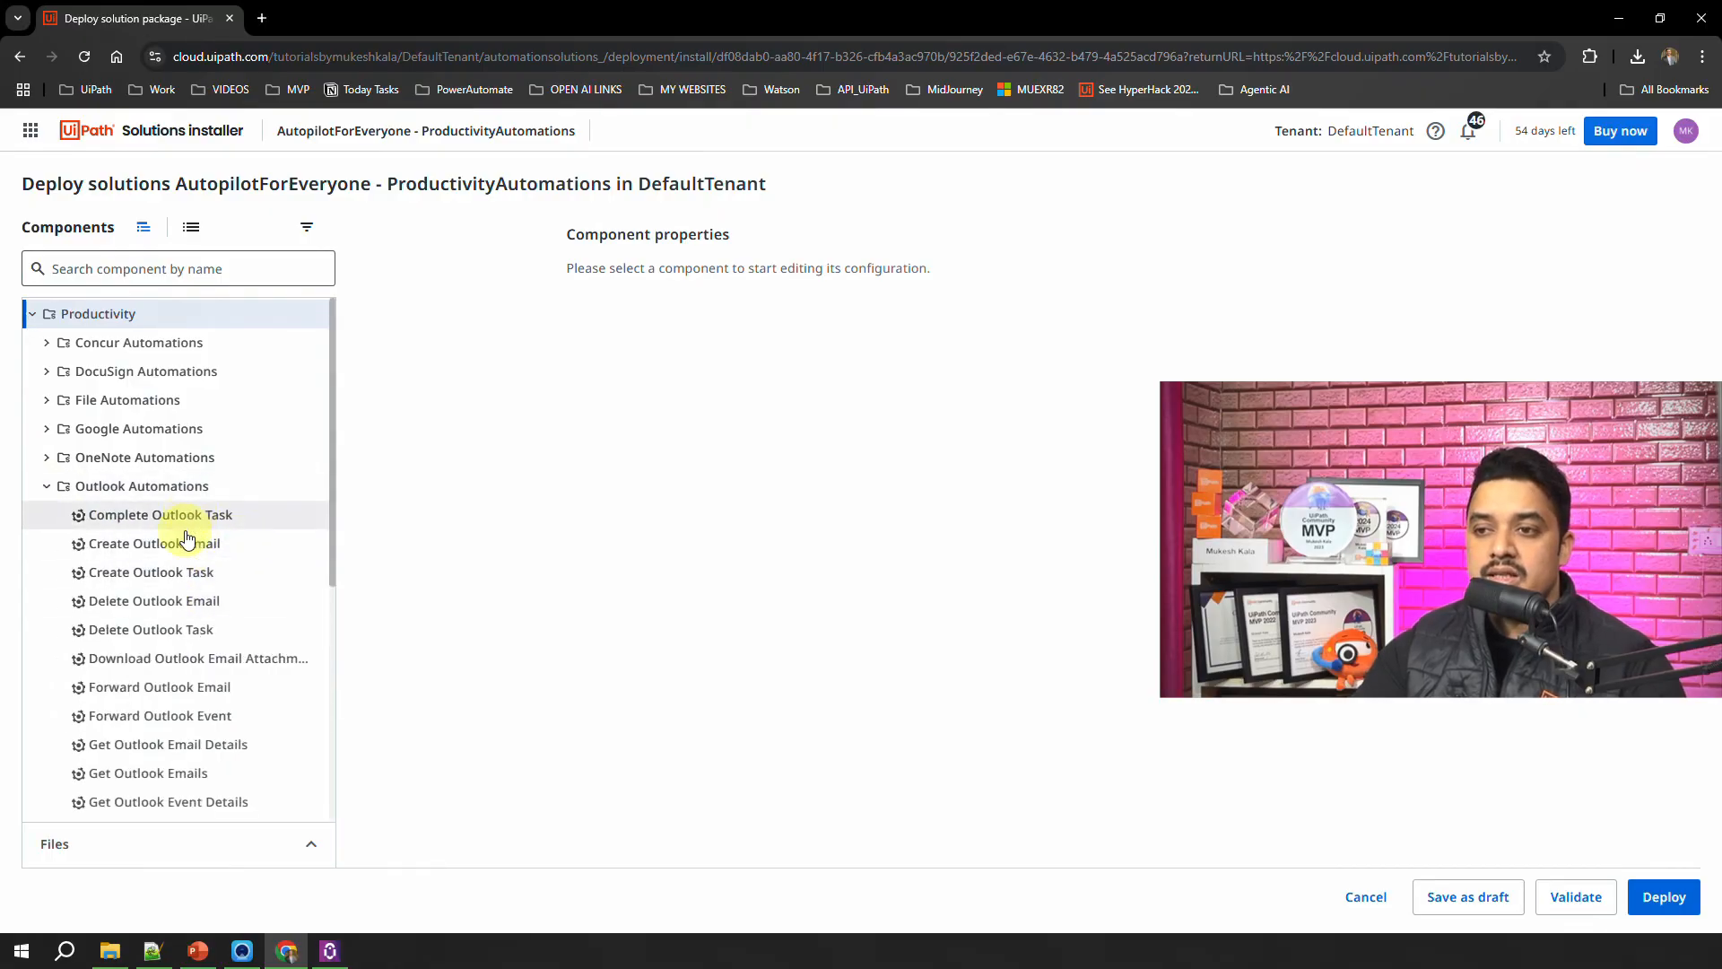
scroll(186, 538, "down", 4)
scroll(190, 691, "up", 4)
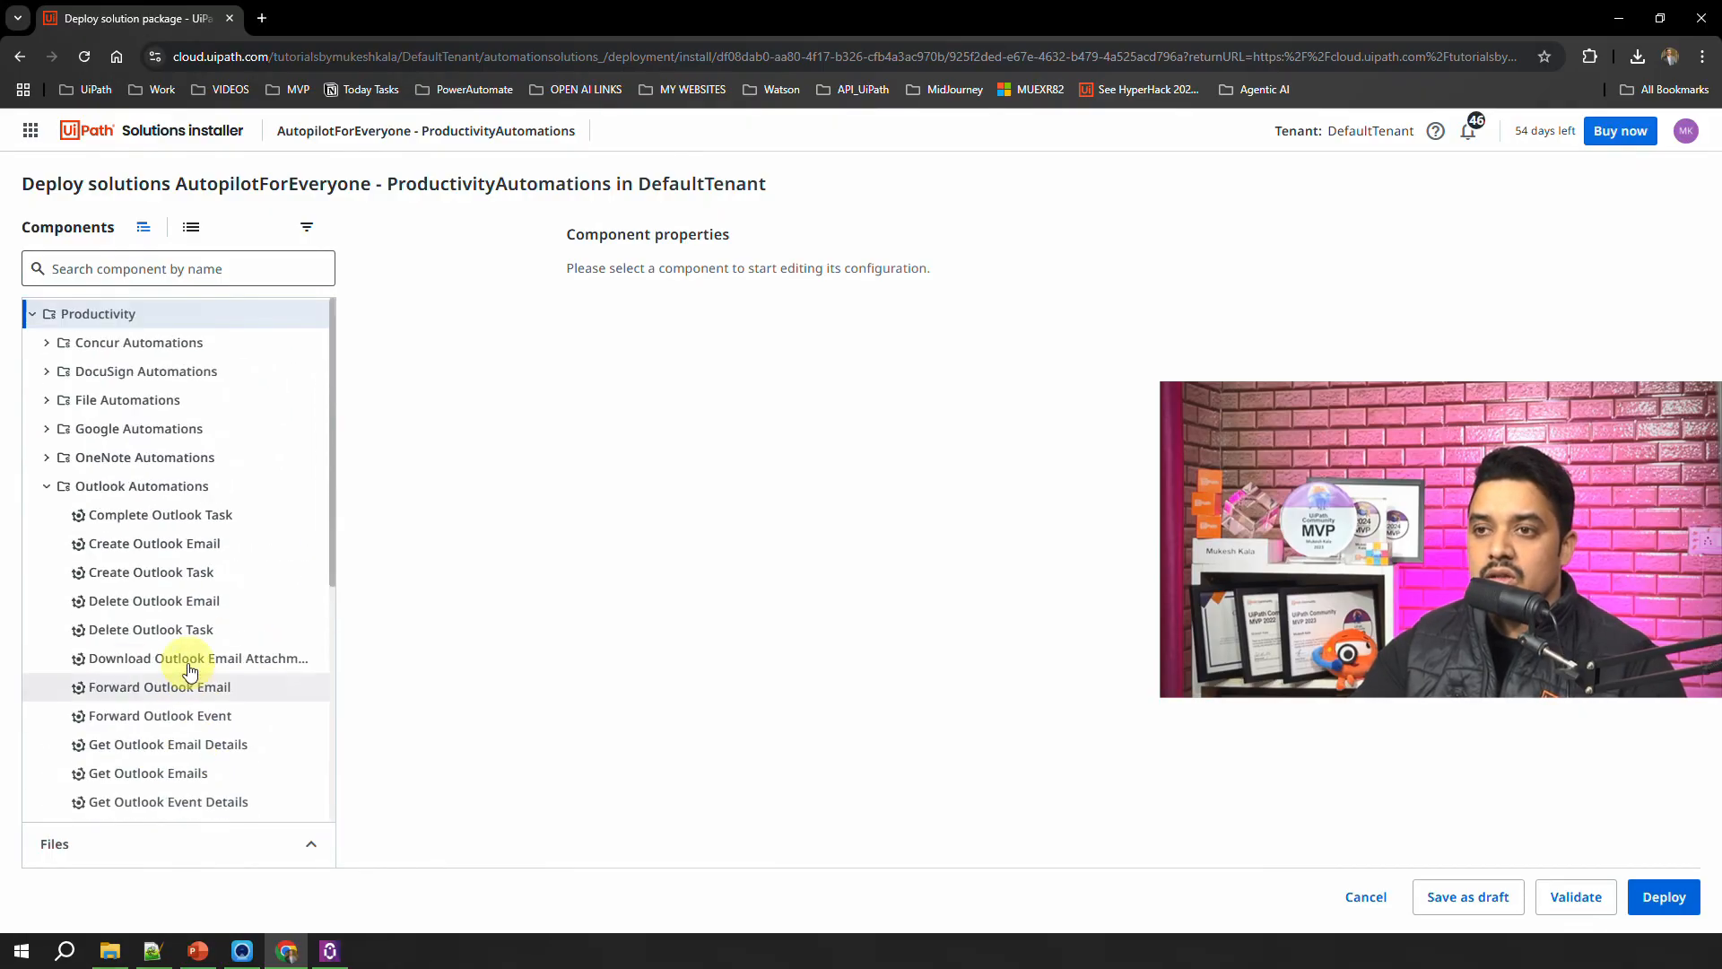
left_click(46, 486)
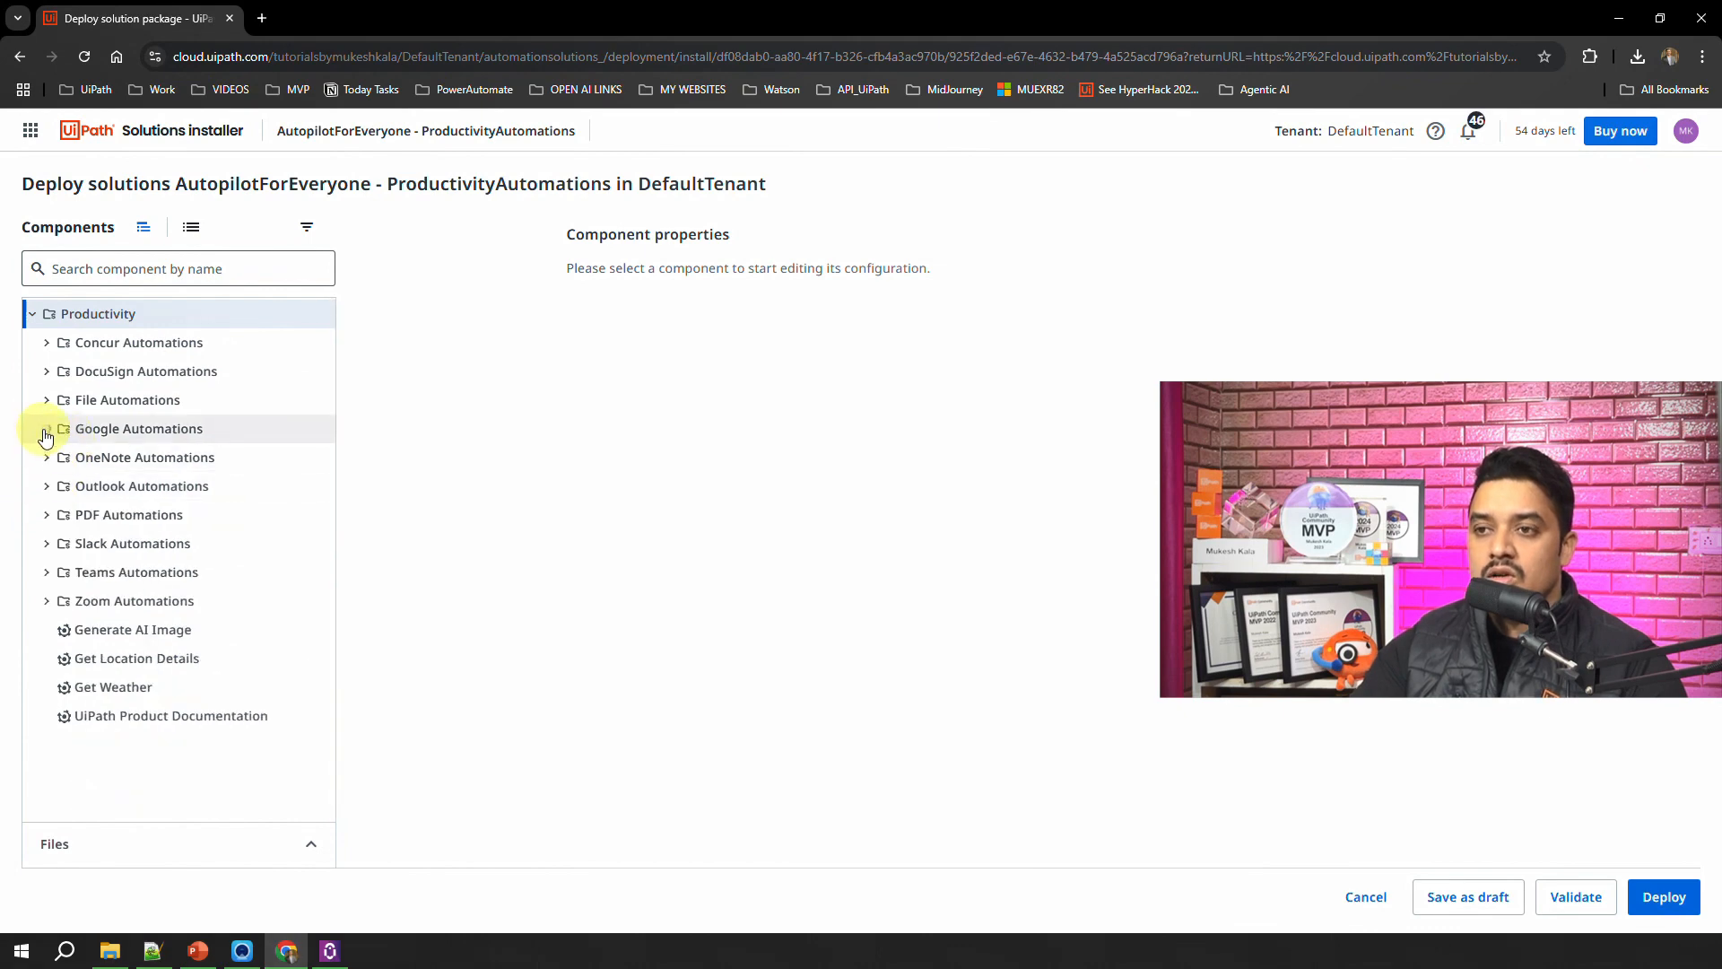
left_click(47, 437)
left_click(49, 430)
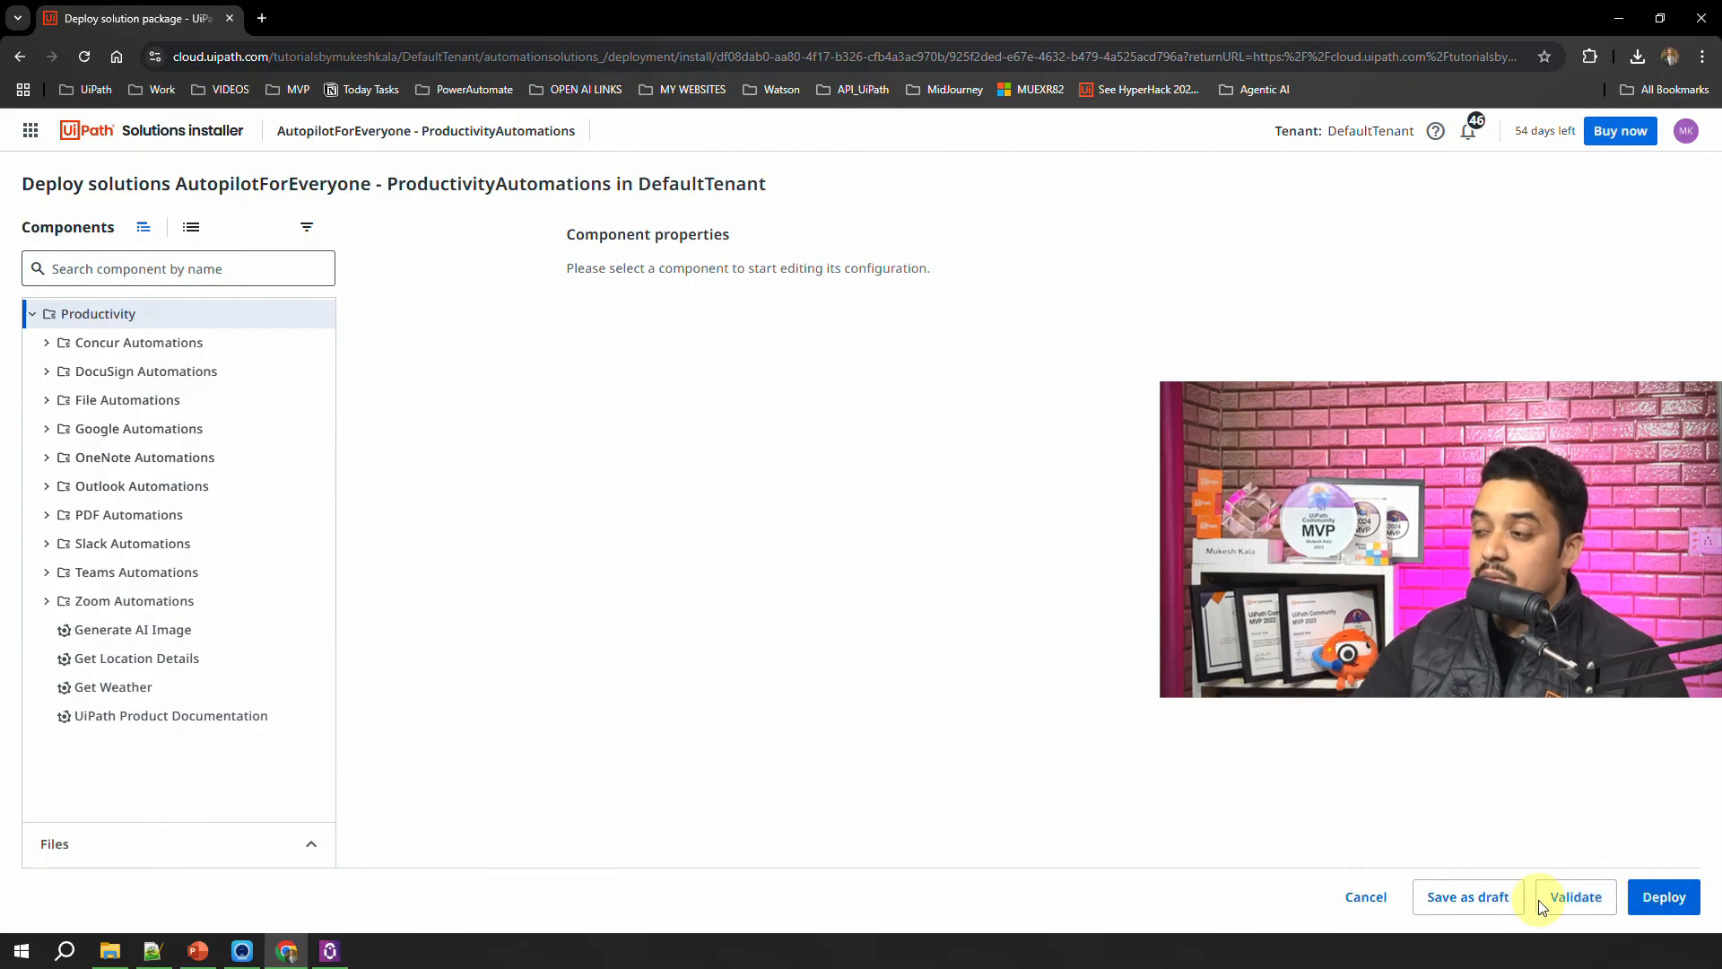
Step: Validate and deploy the ProductivityAutomations solution, and check its status among the packages and deployments
left_click(1565, 899)
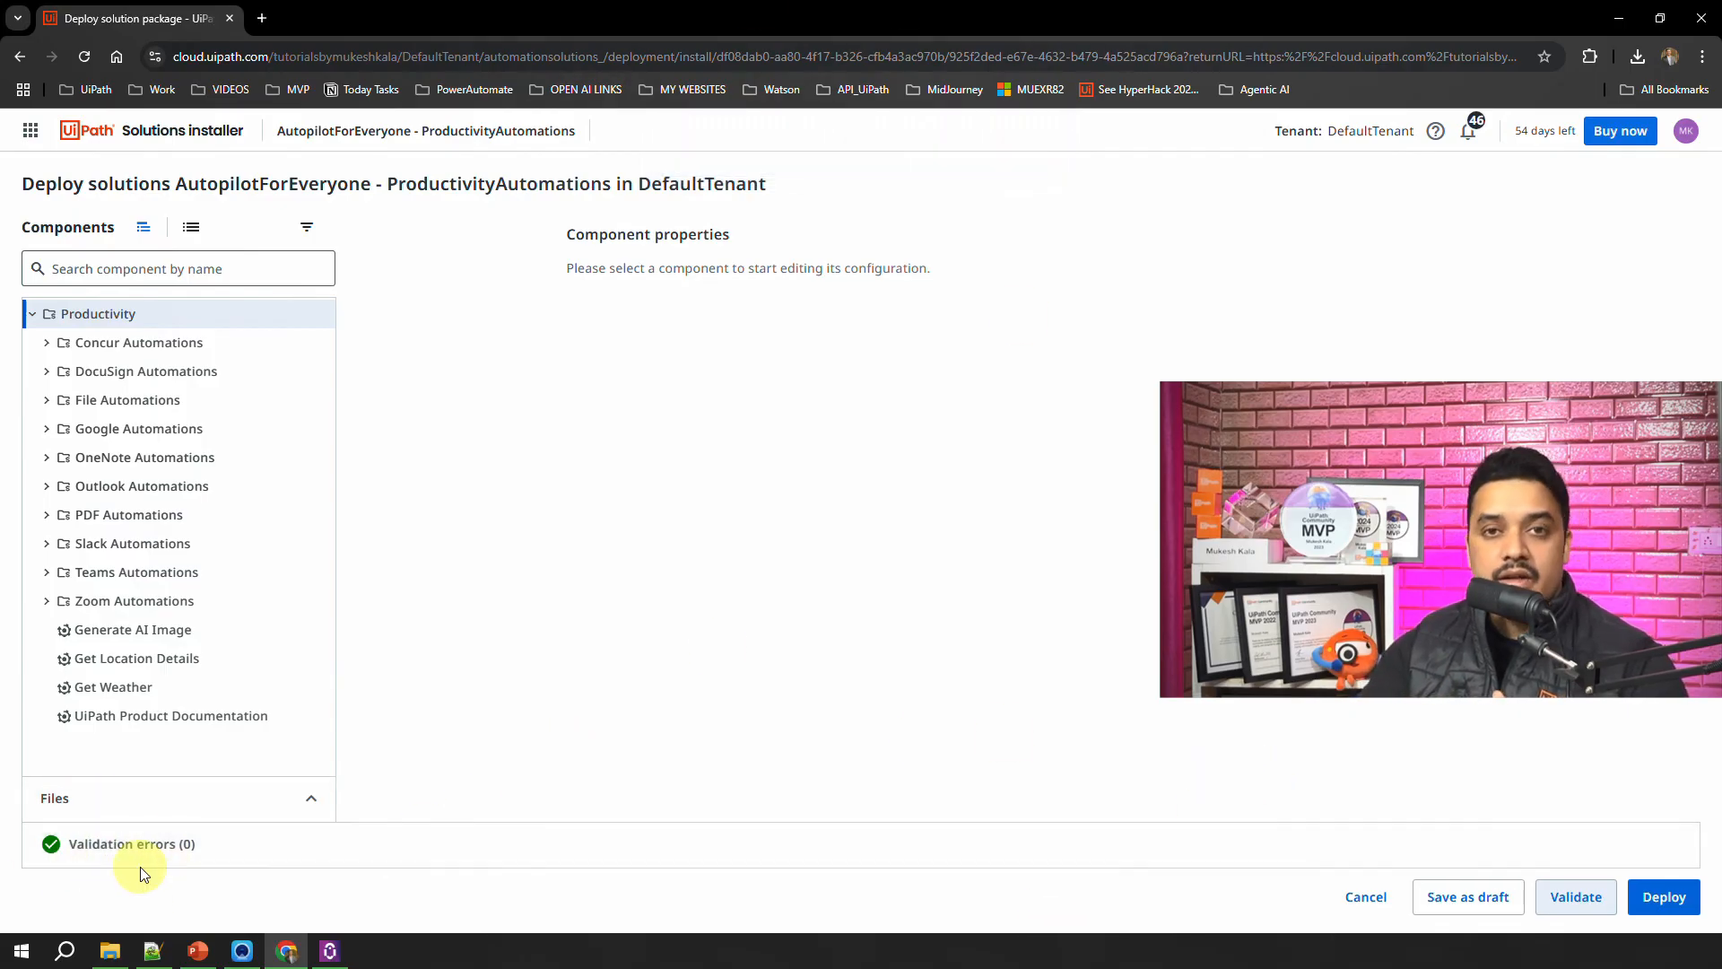
left_click(1659, 901)
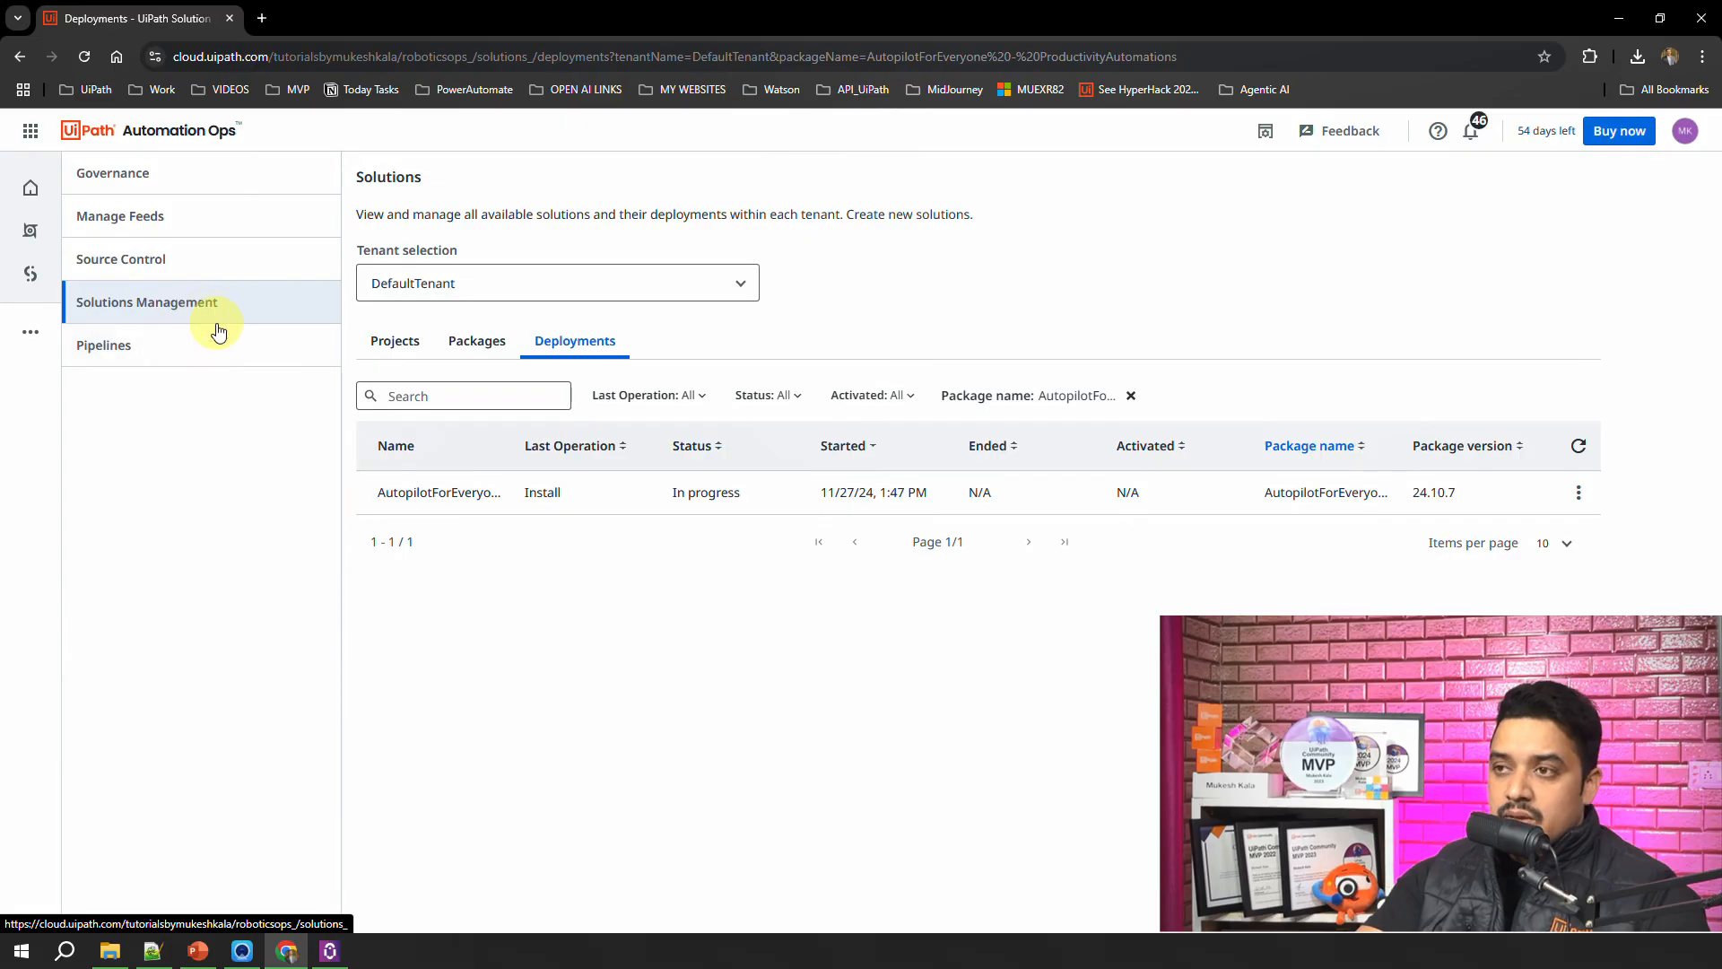
left_click(483, 342)
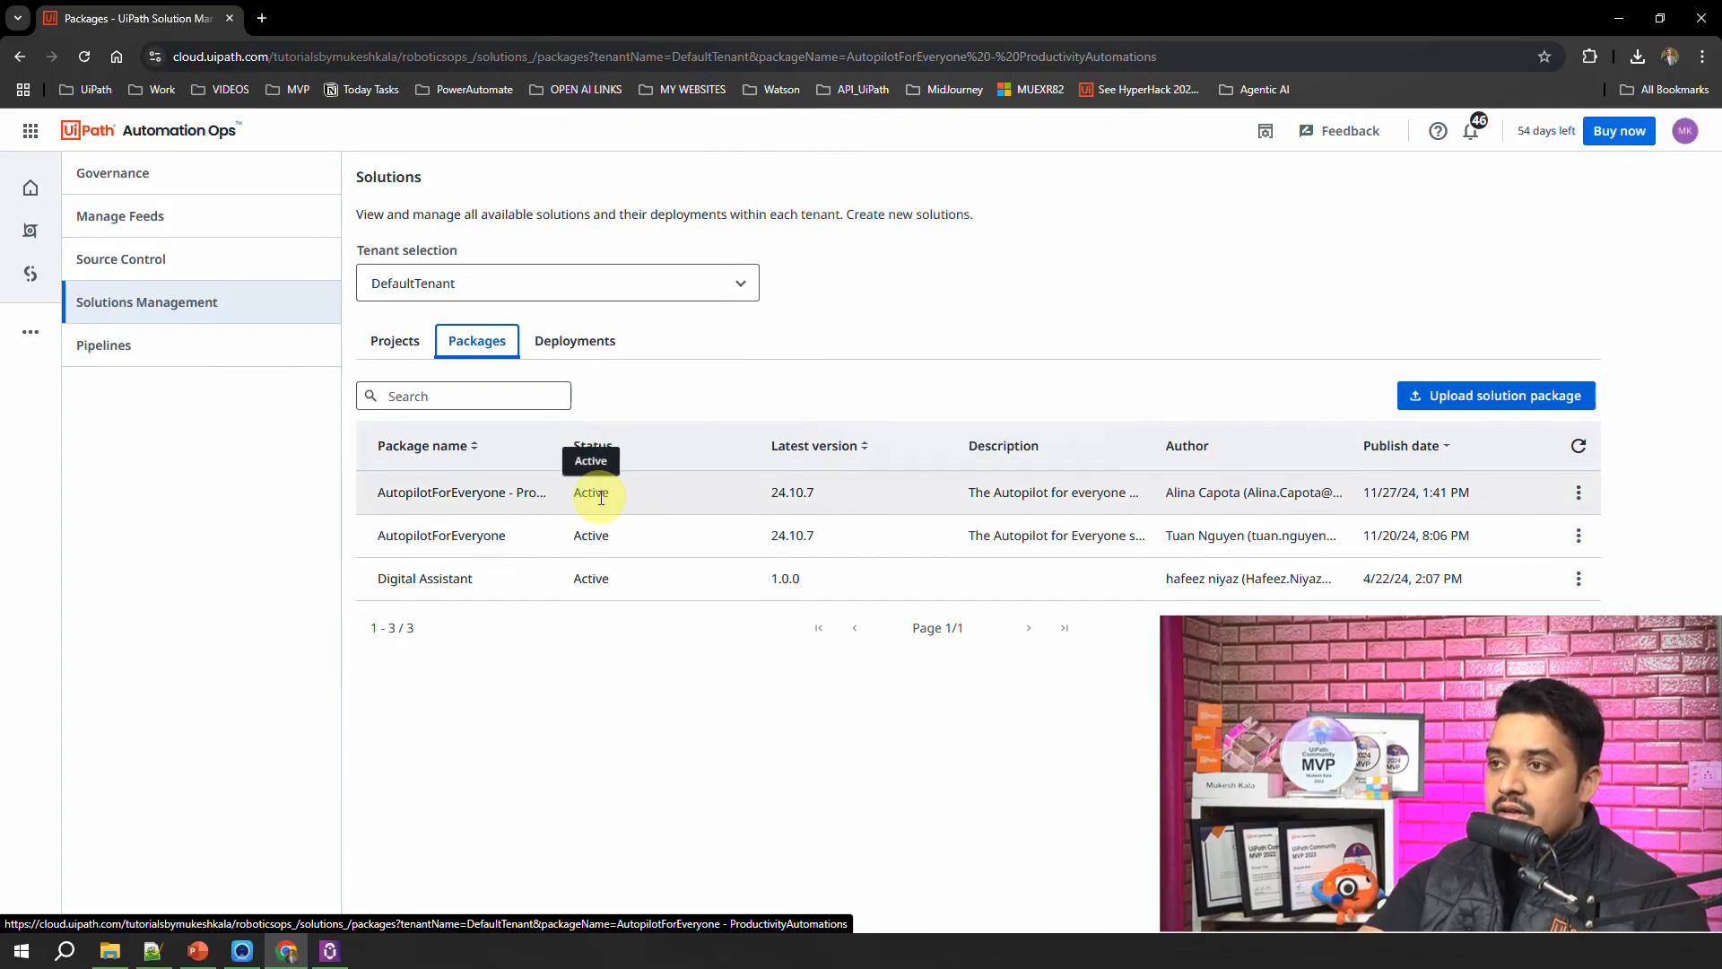
left_click(557, 352)
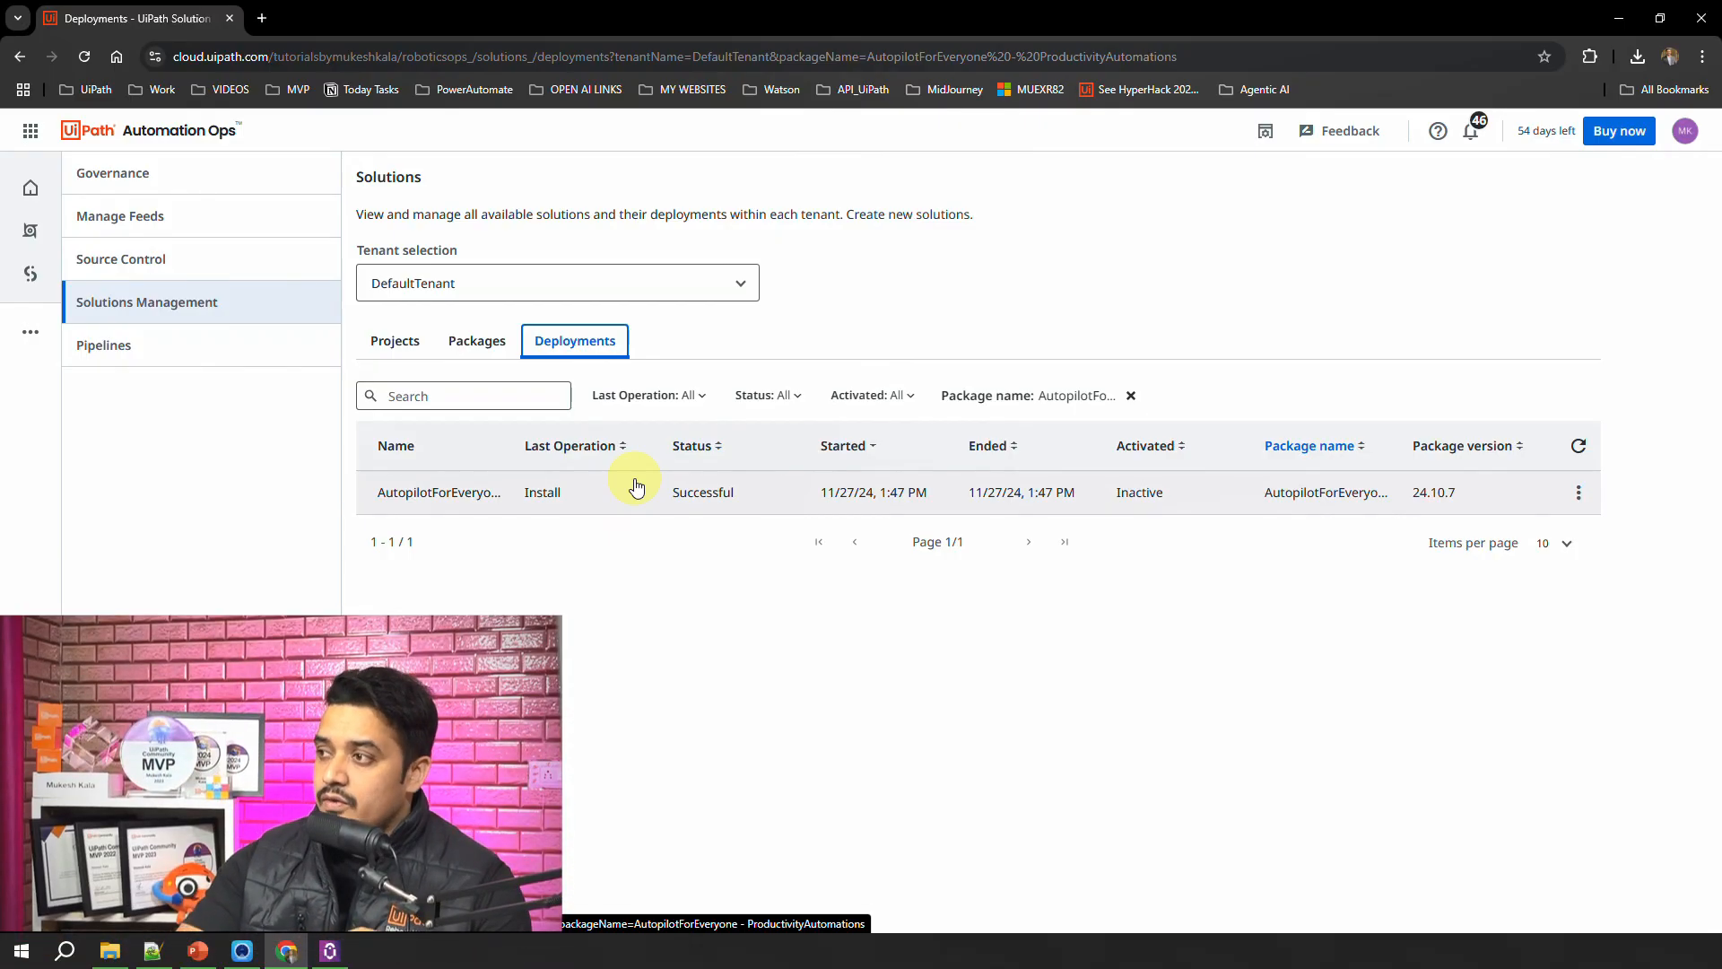
Step: Activate the ProductivityAutomations deployment, confirming with the text "AutopilotForEveryone - ProductivityAutomations"
left_click(1579, 493)
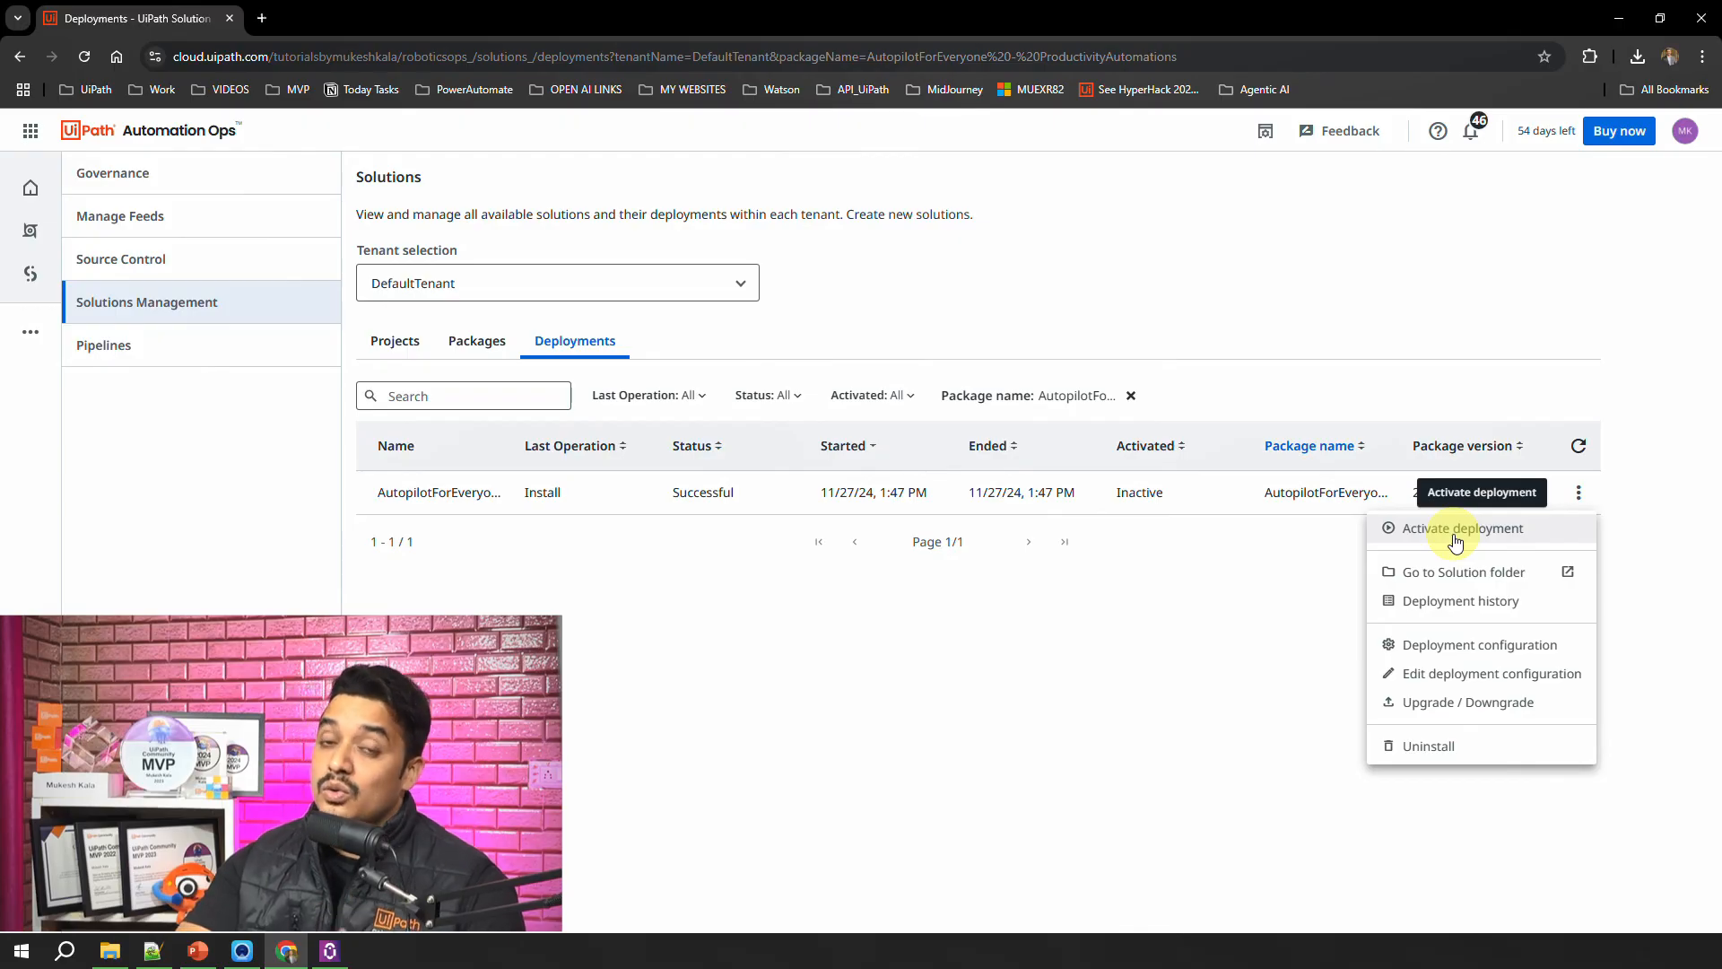
left_click(1230, 661)
left_click(1577, 494)
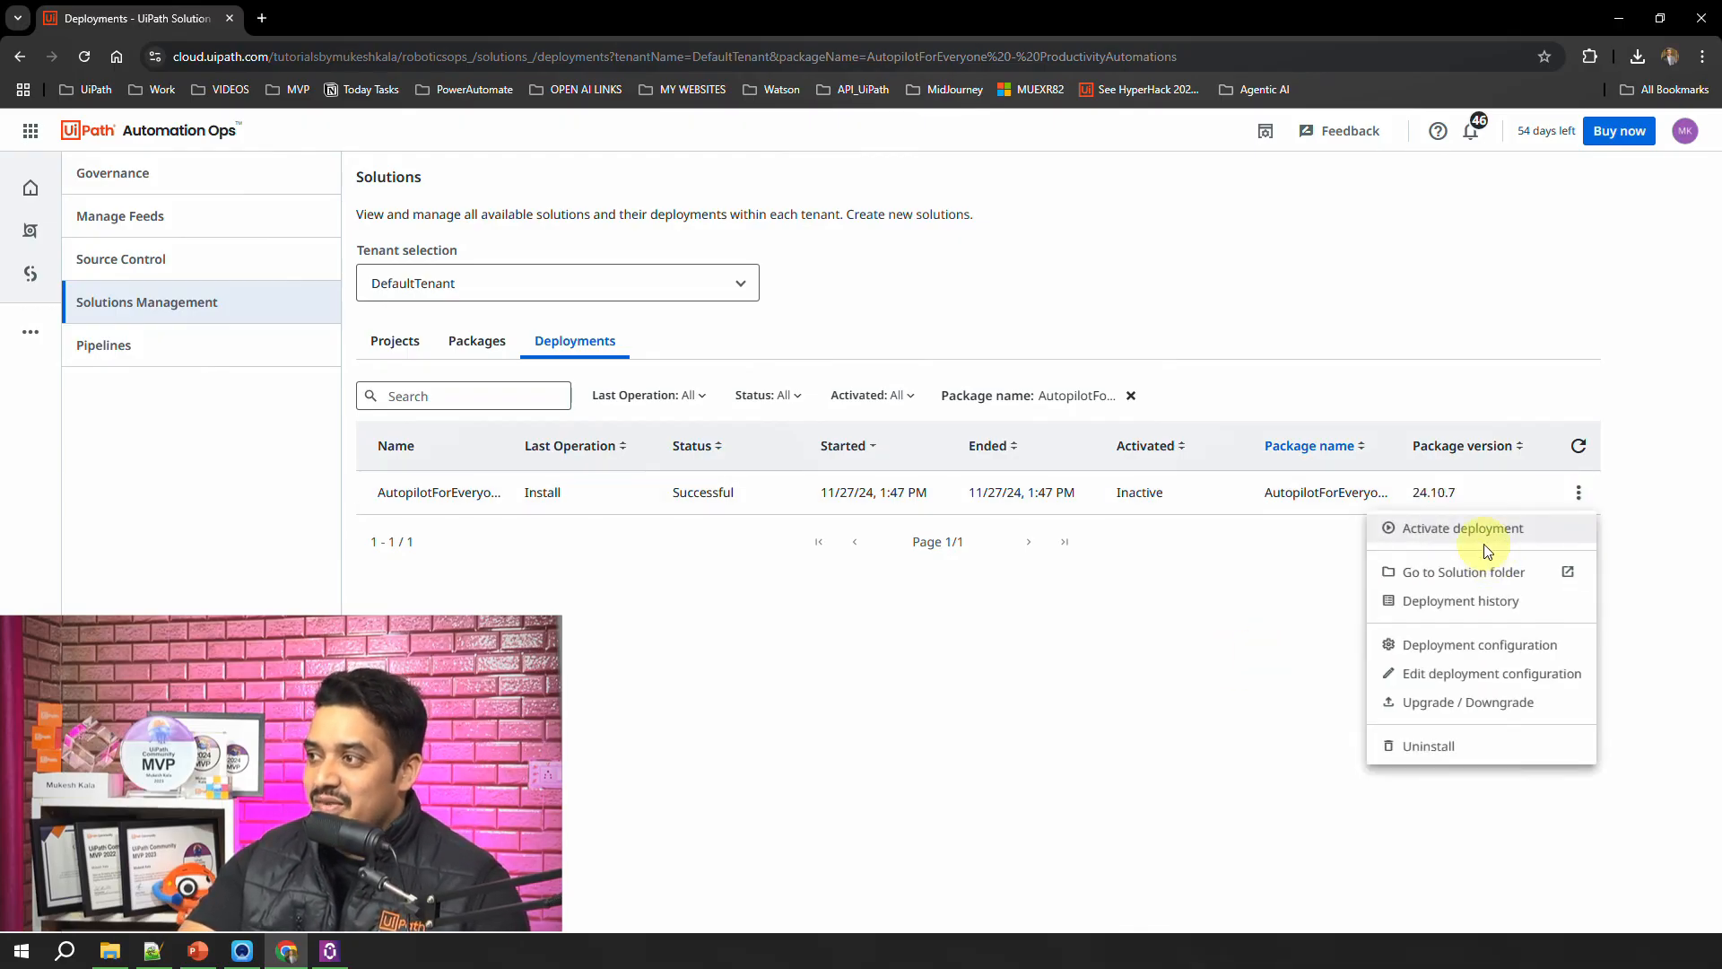
left_click(1486, 530)
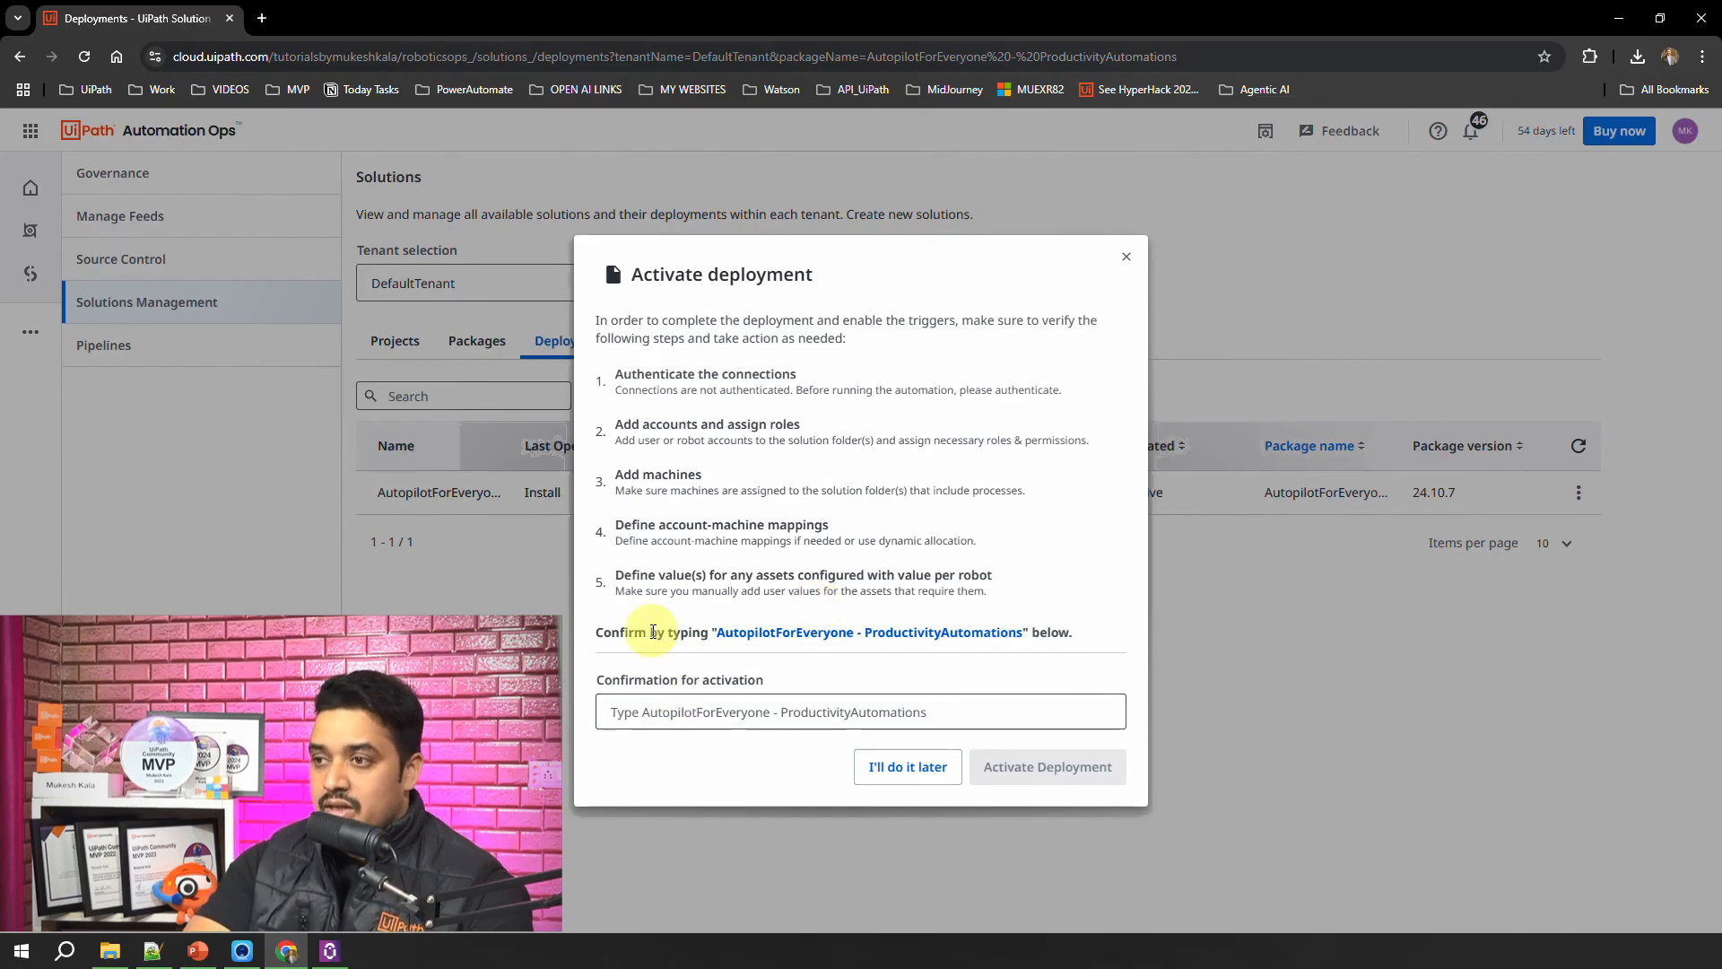
left_click_drag(718, 635, 1022, 634)
key("ctrl+c")
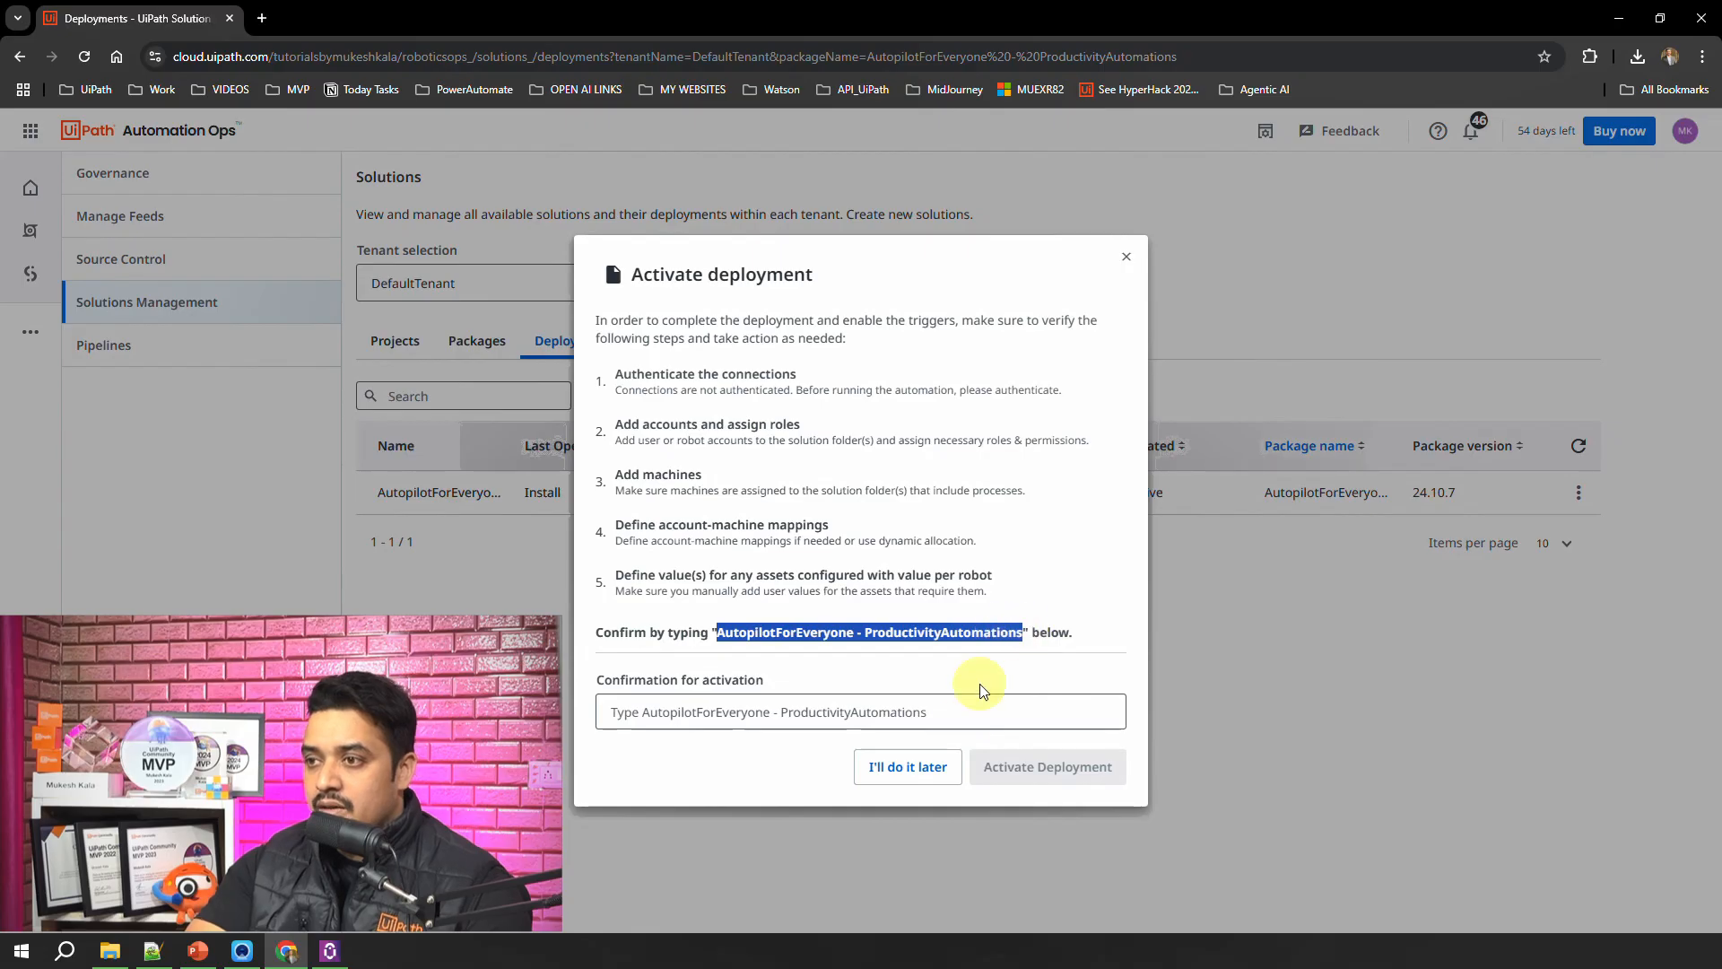
left_click(763, 709)
key("ctrl+v")
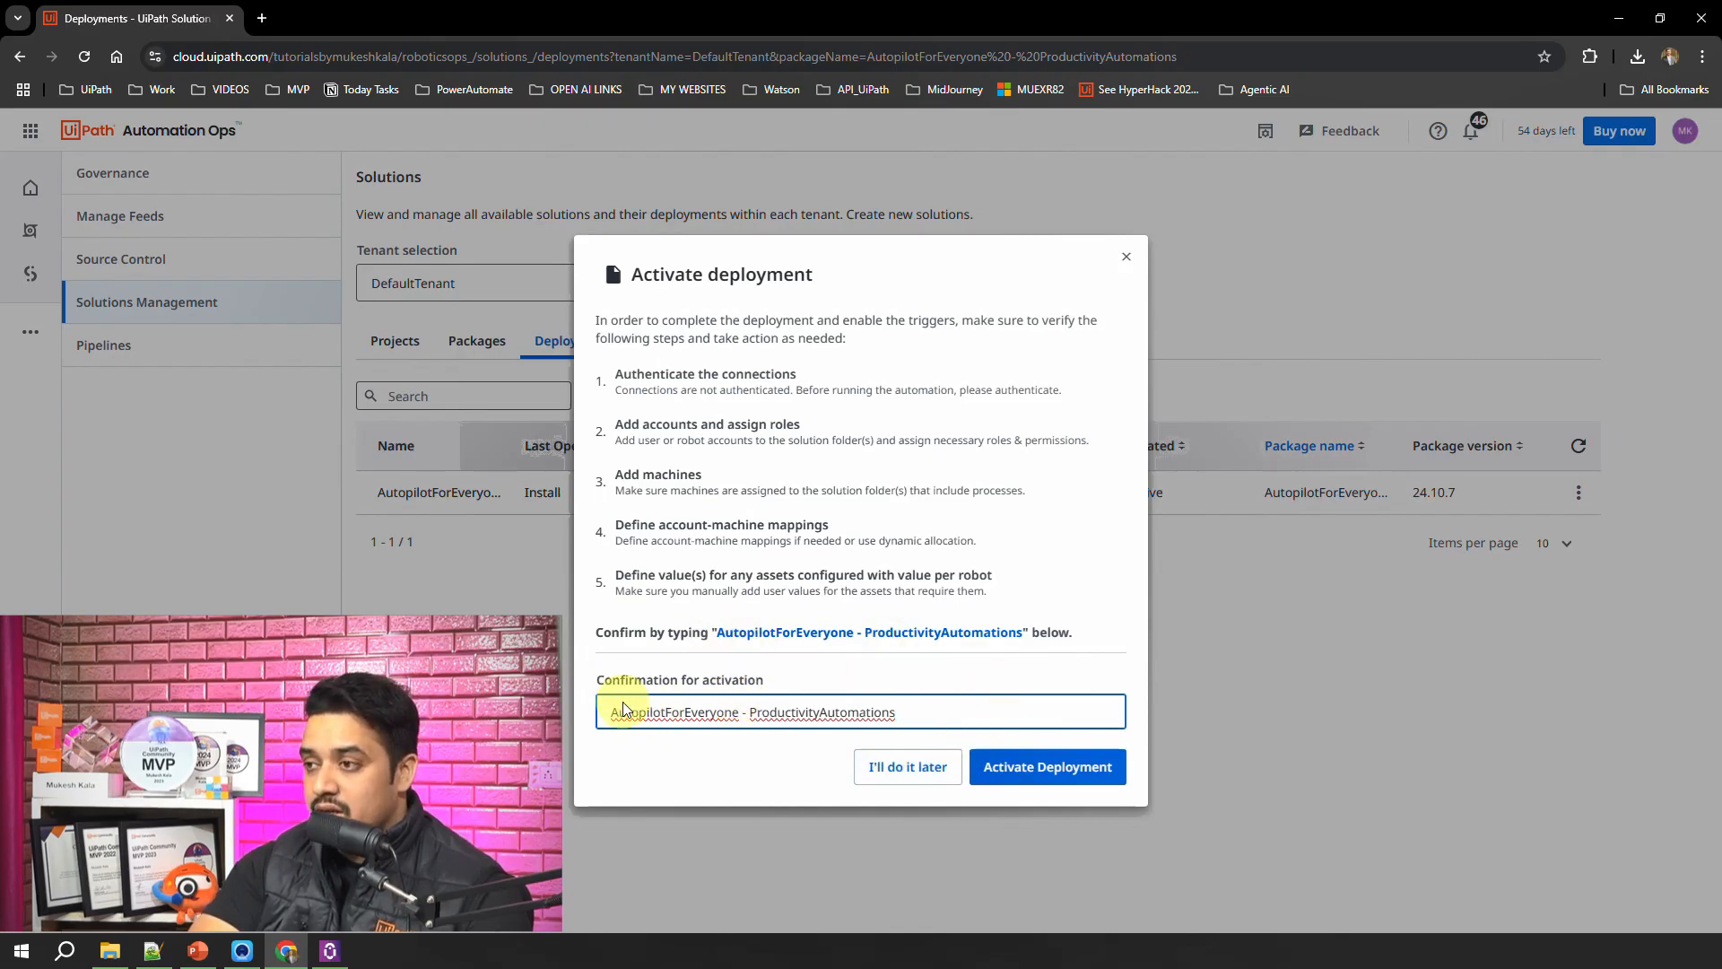
left_click(1056, 774)
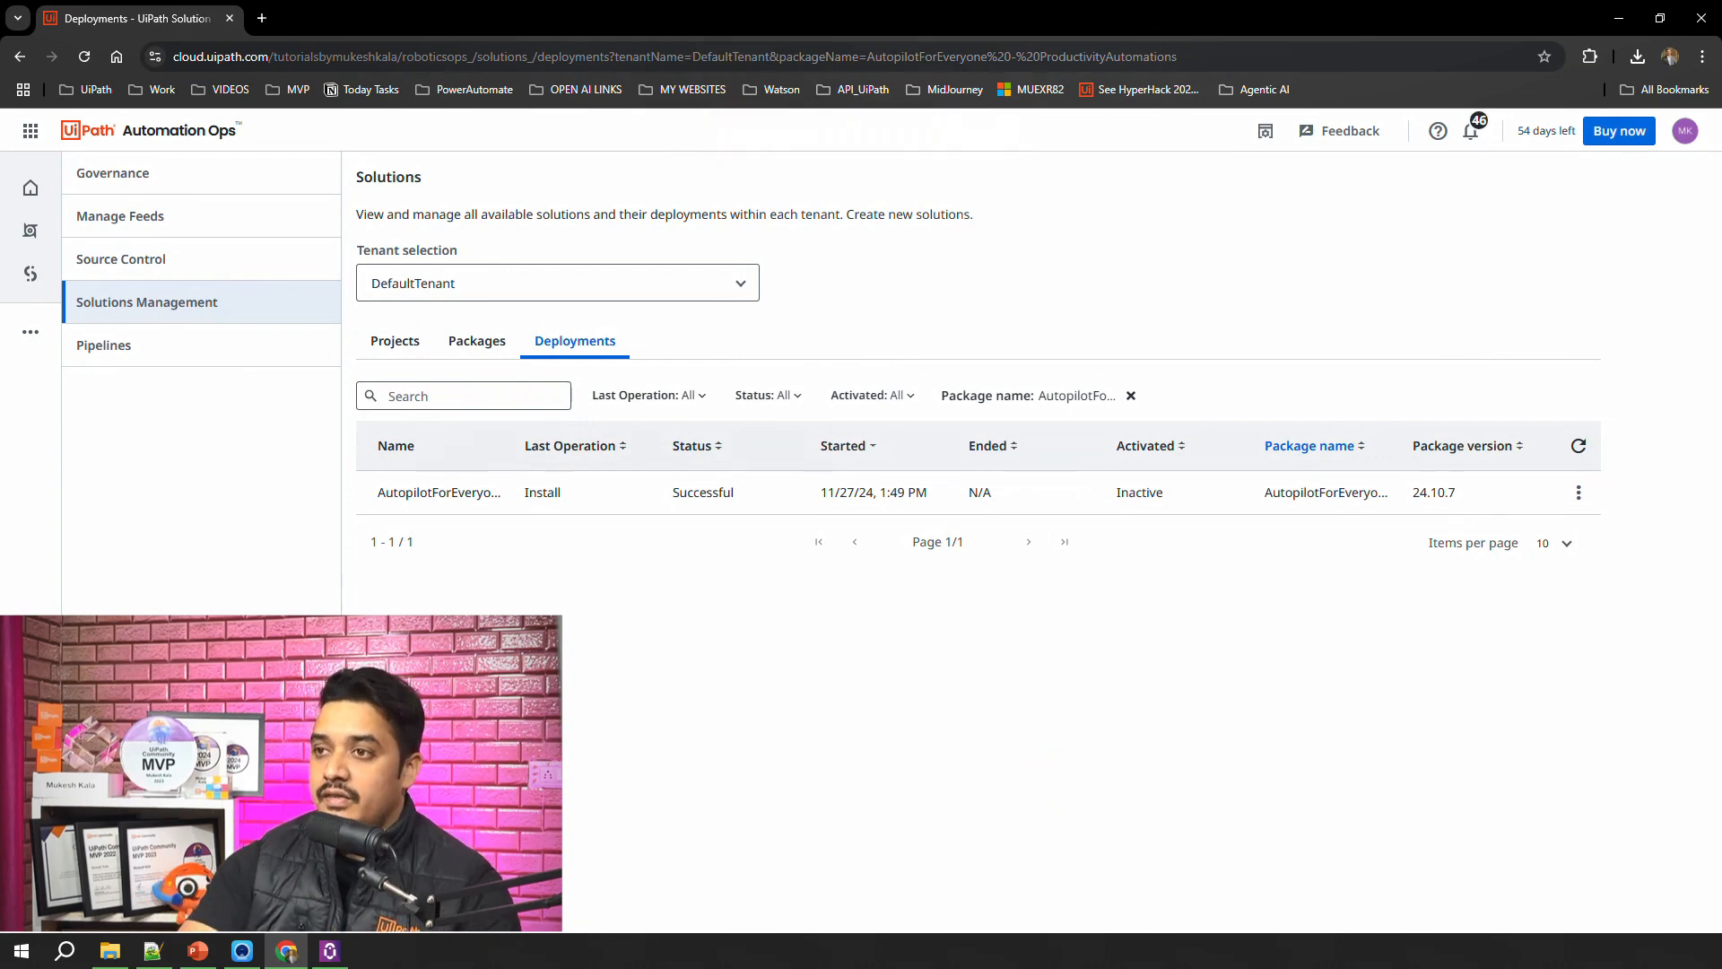
Step: Check the package and deployment status of AutopilotForEveryone - ProductivityAutomations and view the actions available for the deployment
left_click(483, 350)
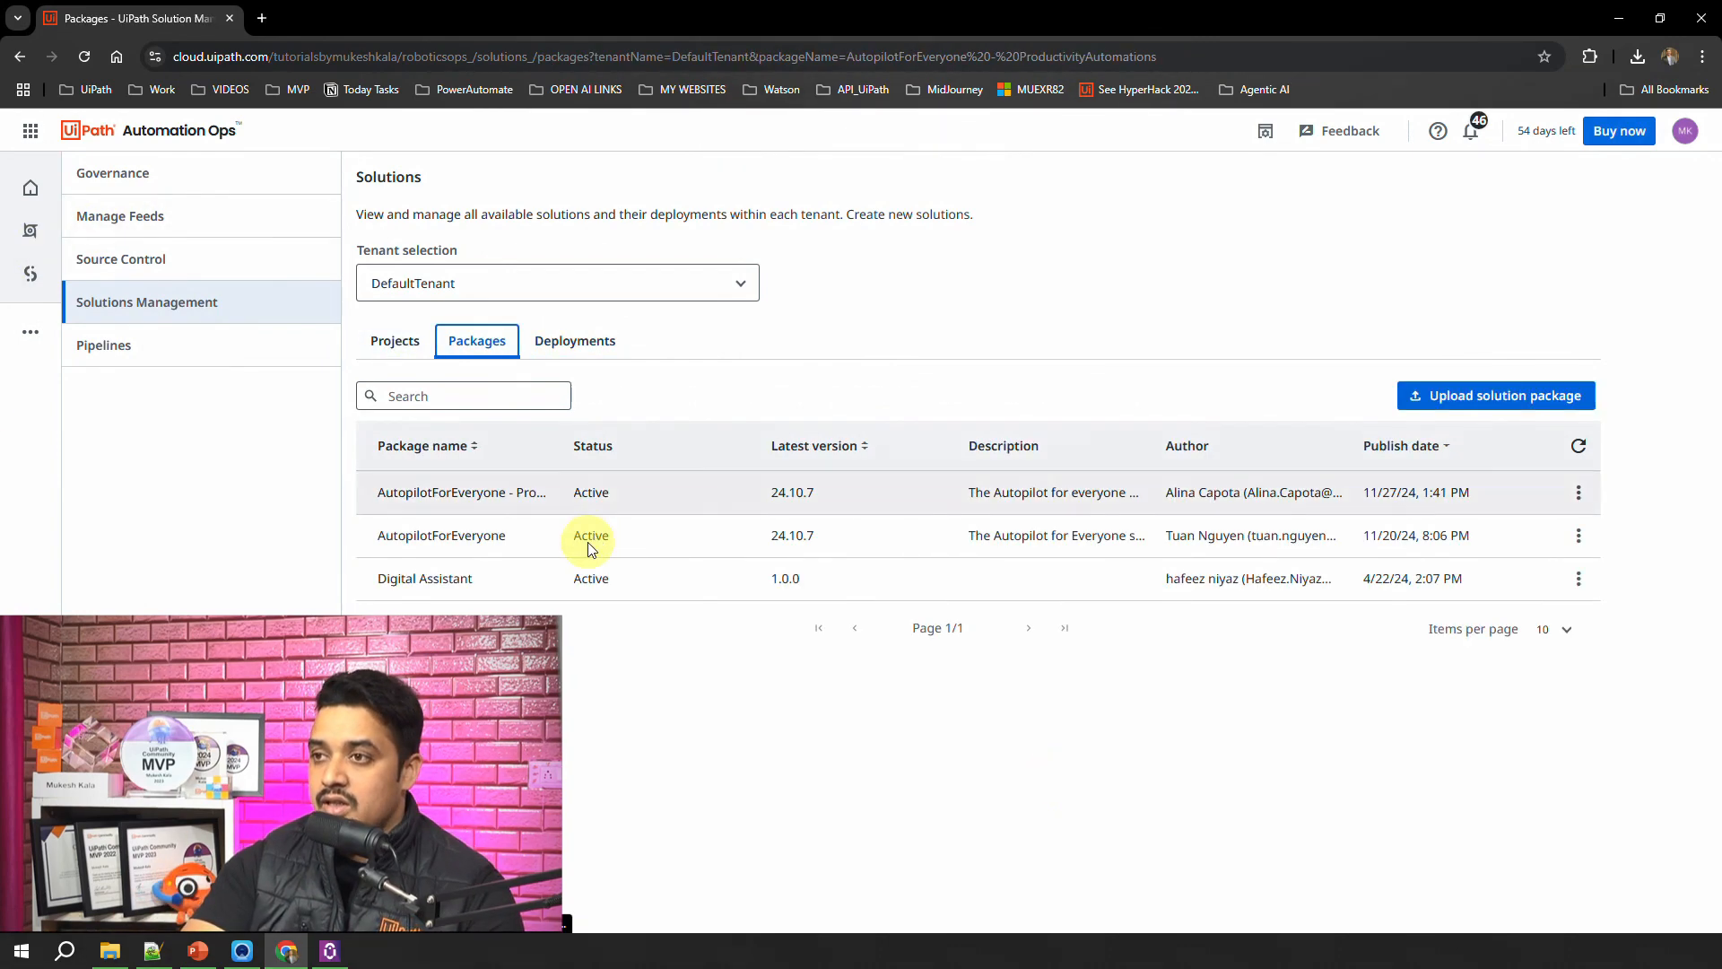
left_click(575, 345)
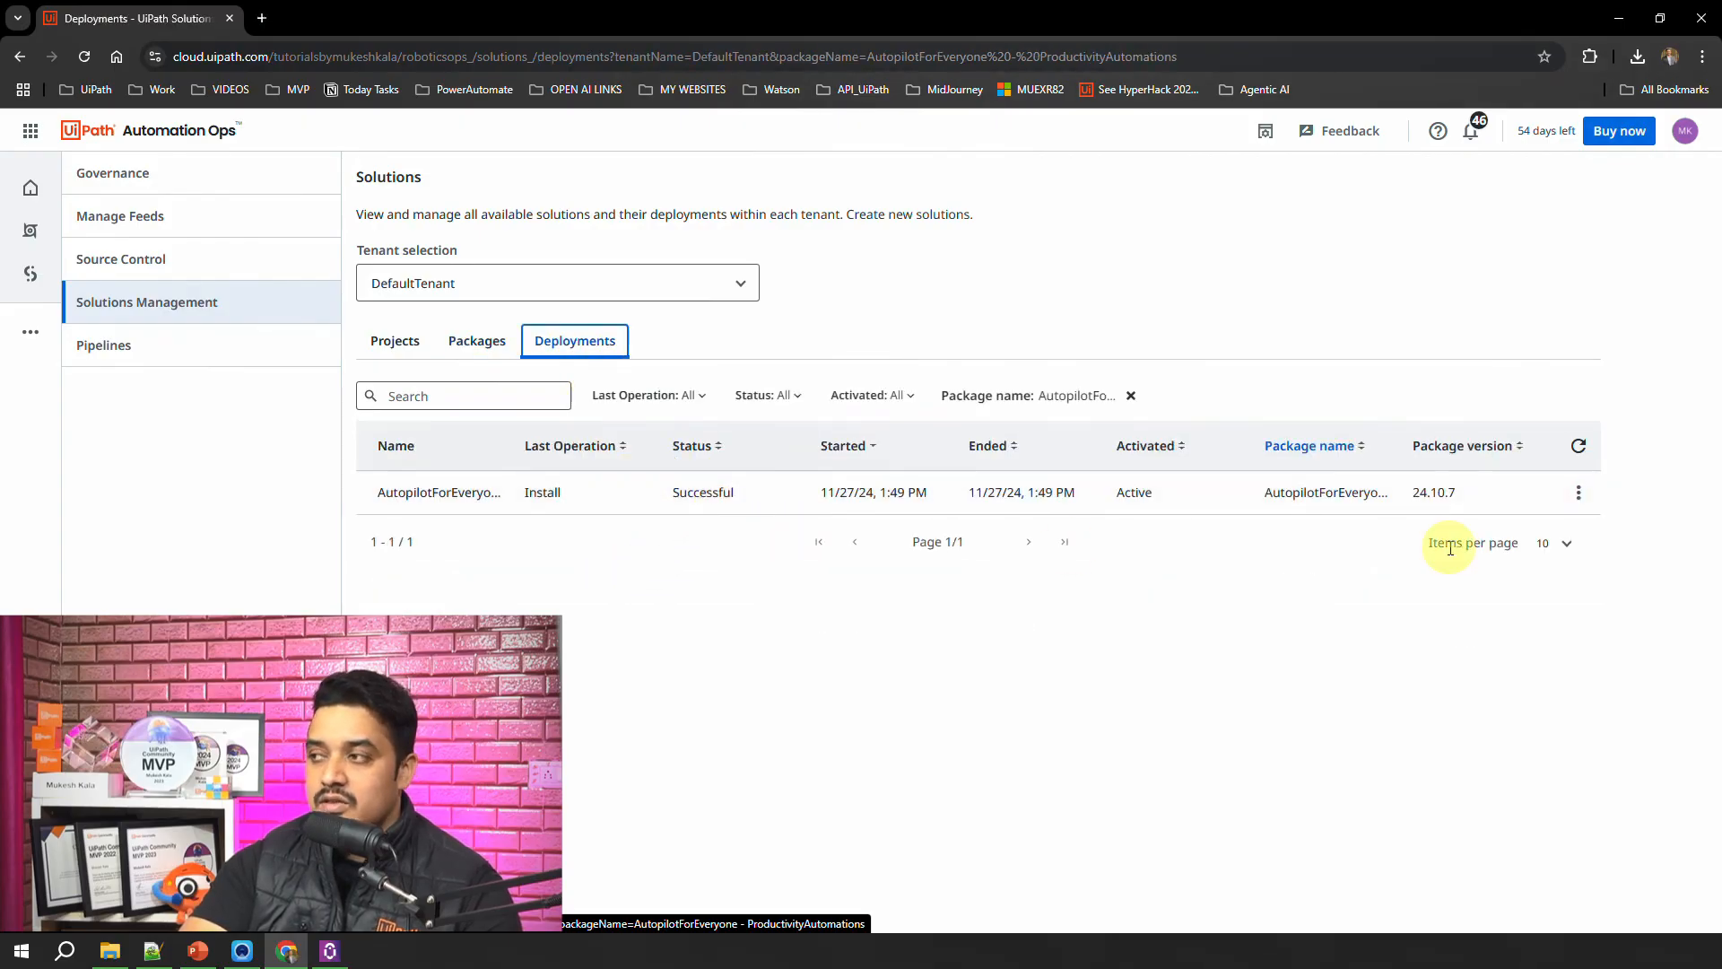
left_click(1578, 492)
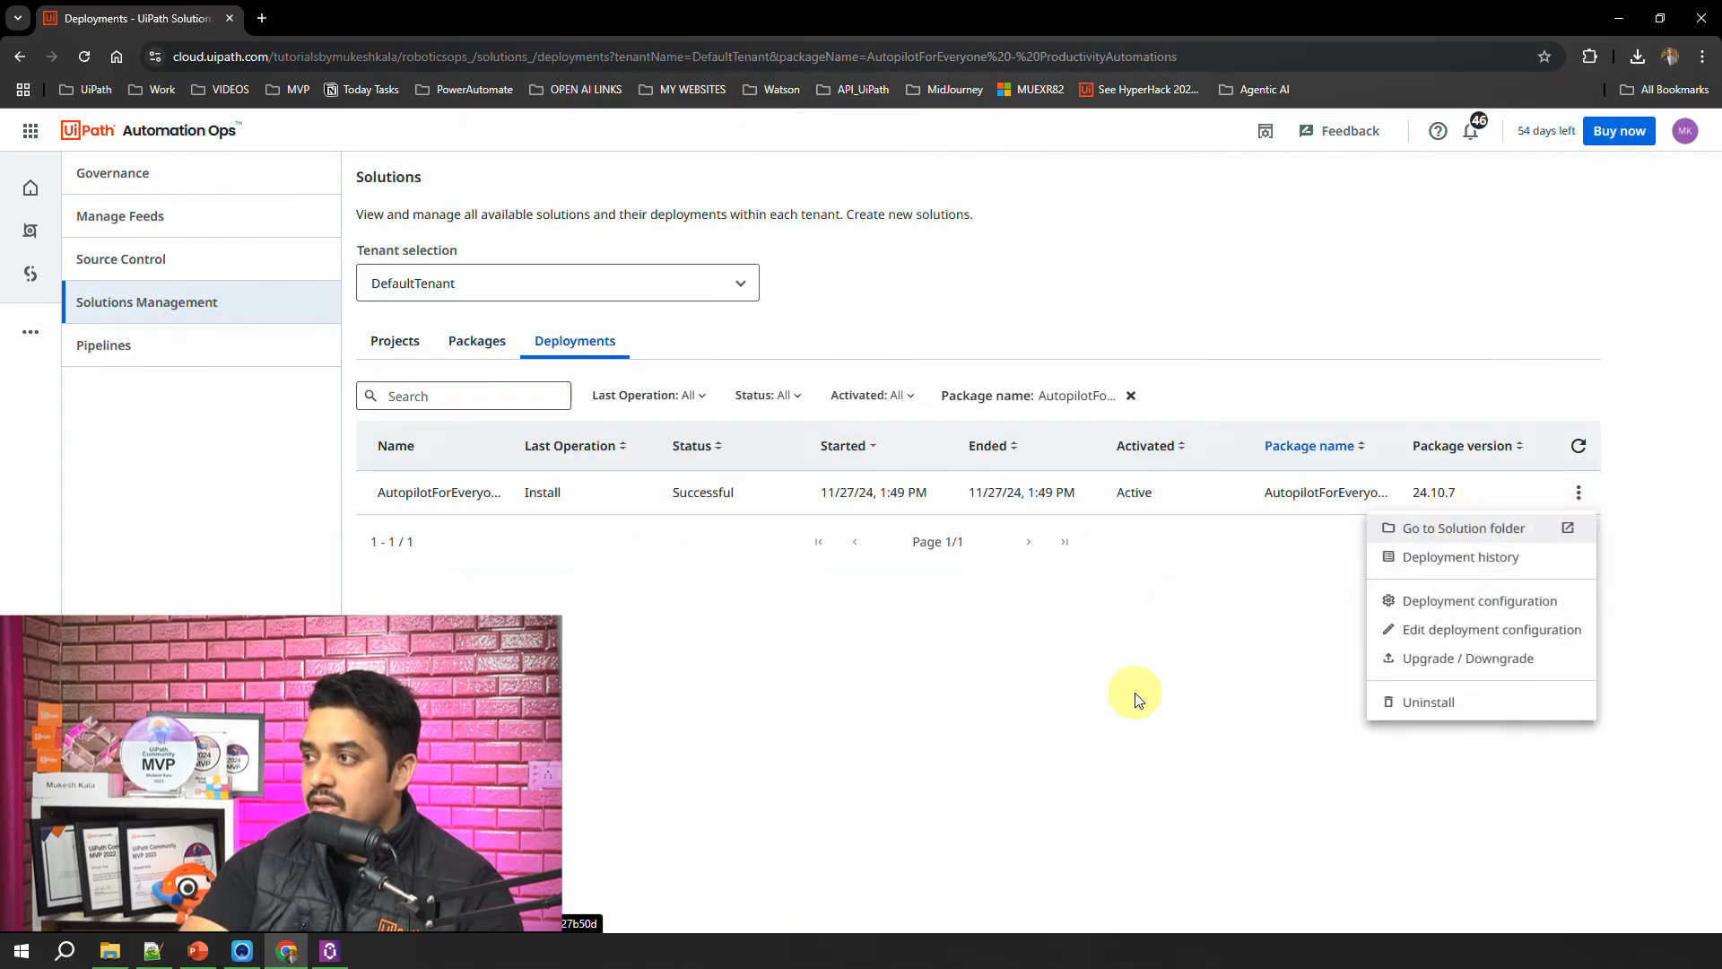
left_click(854, 798)
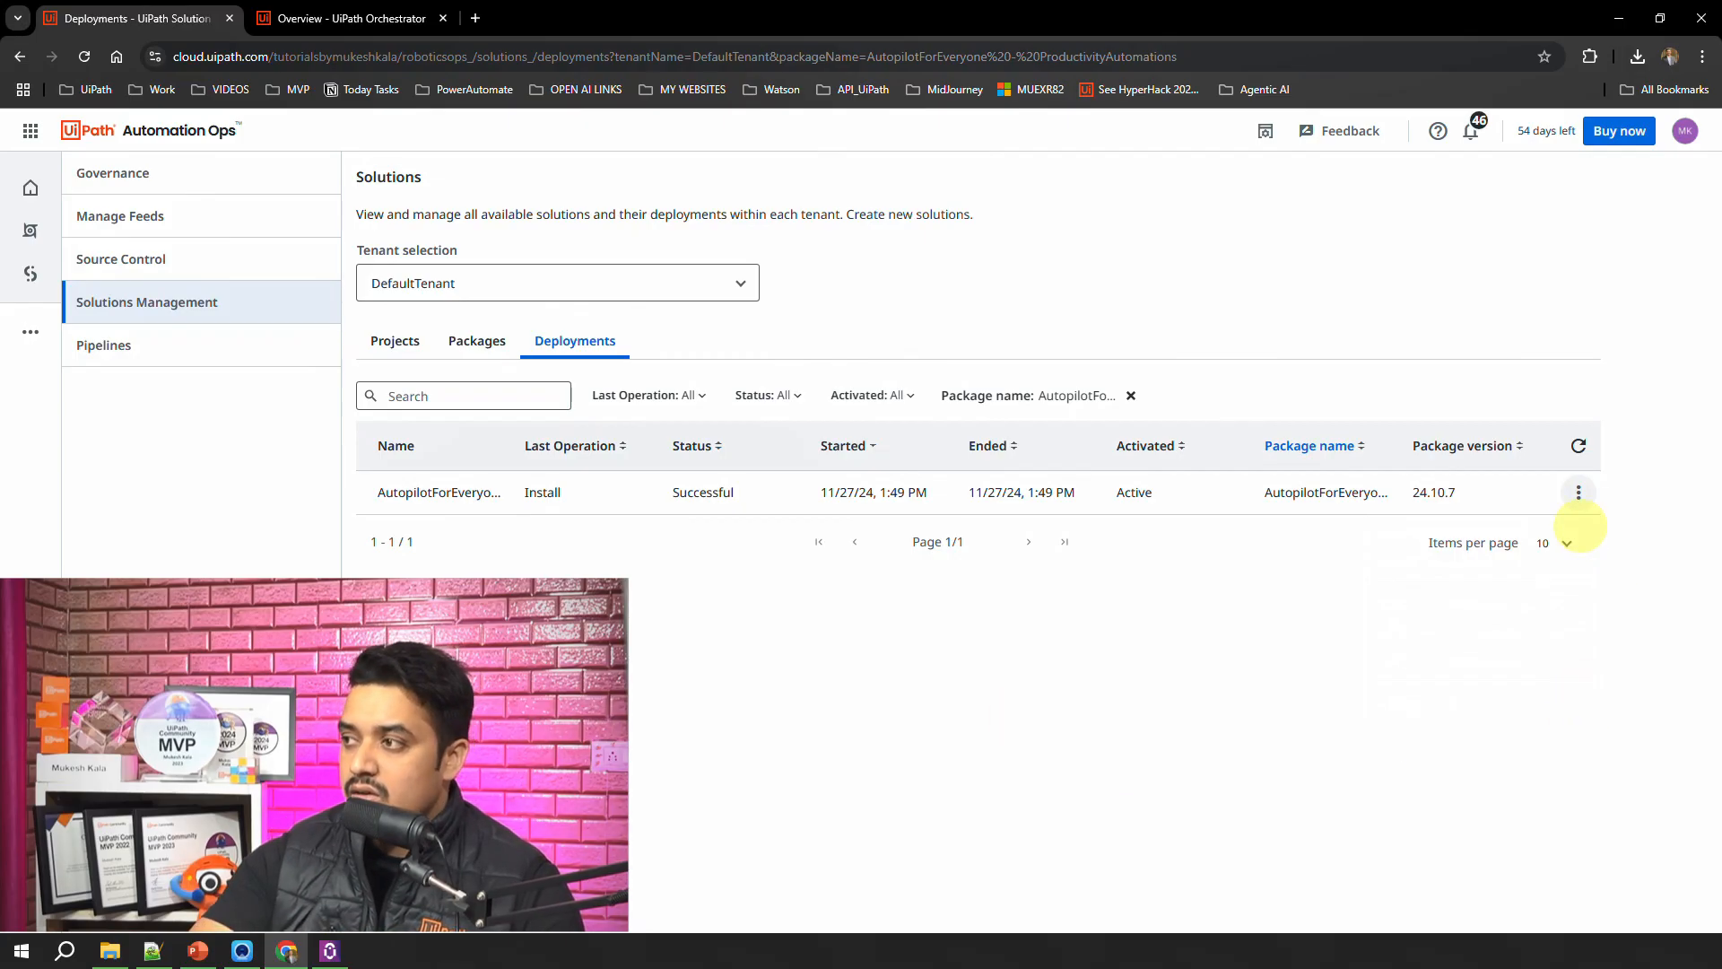
Step: Switch to Orchestrator, widen the folder pane and examine the subfolders deployed under the Productivity solution folder
left_click(1579, 492)
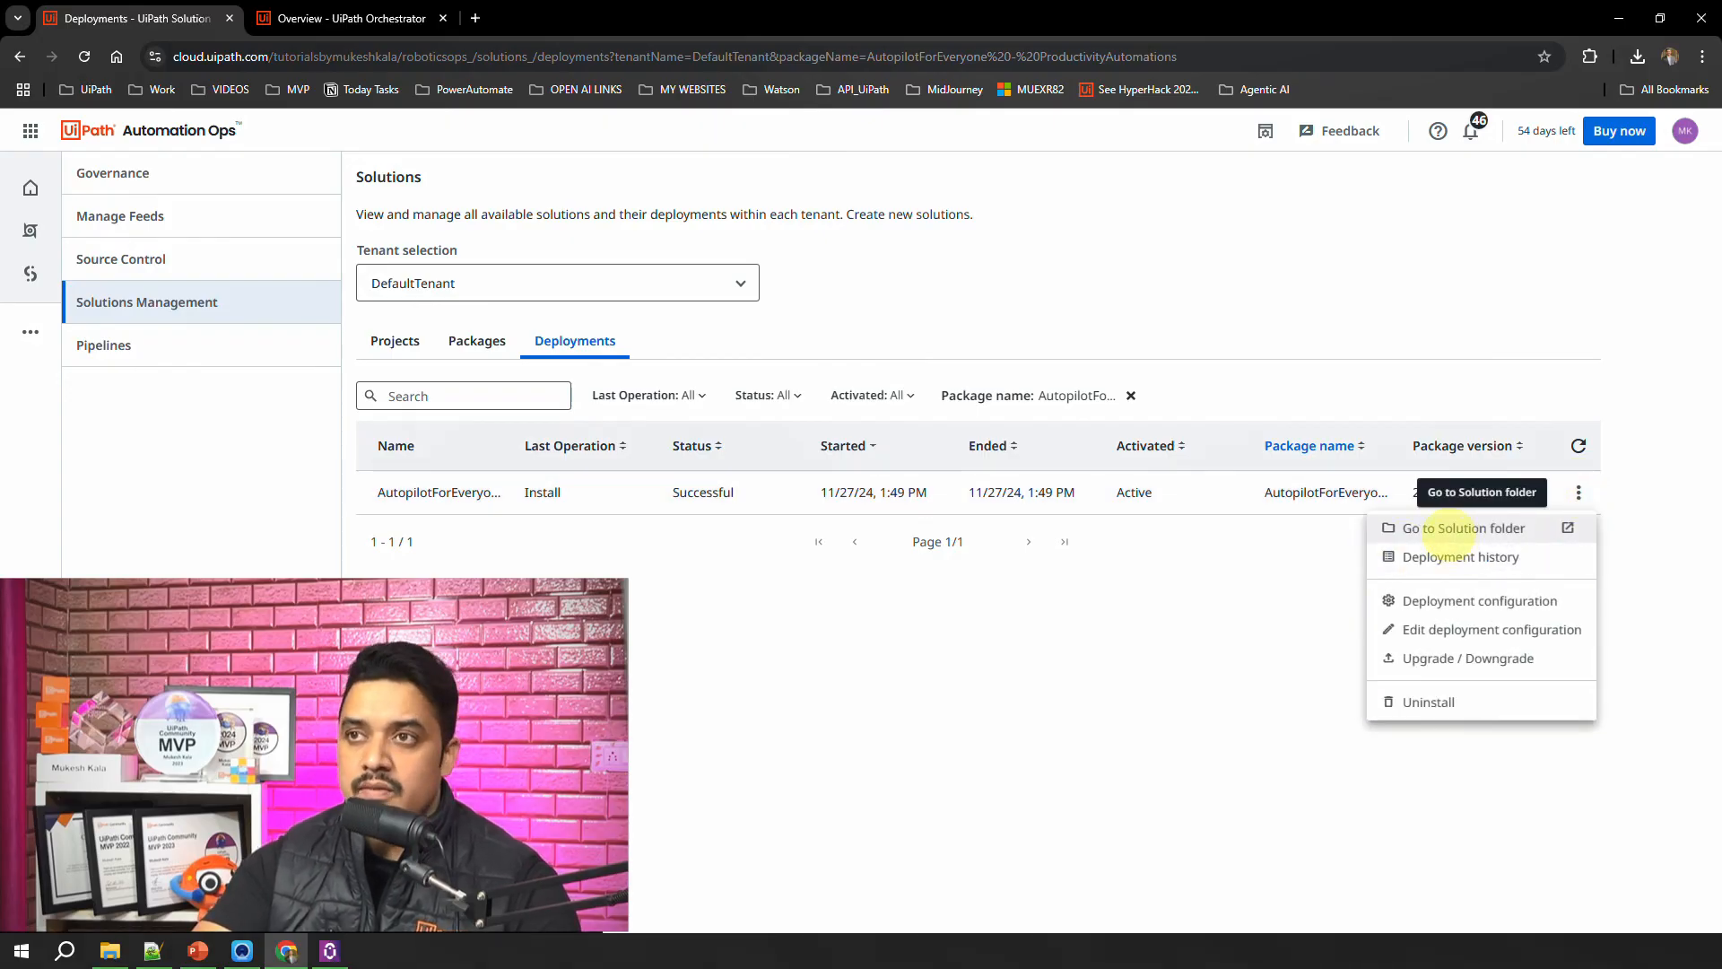
left_click(343, 17)
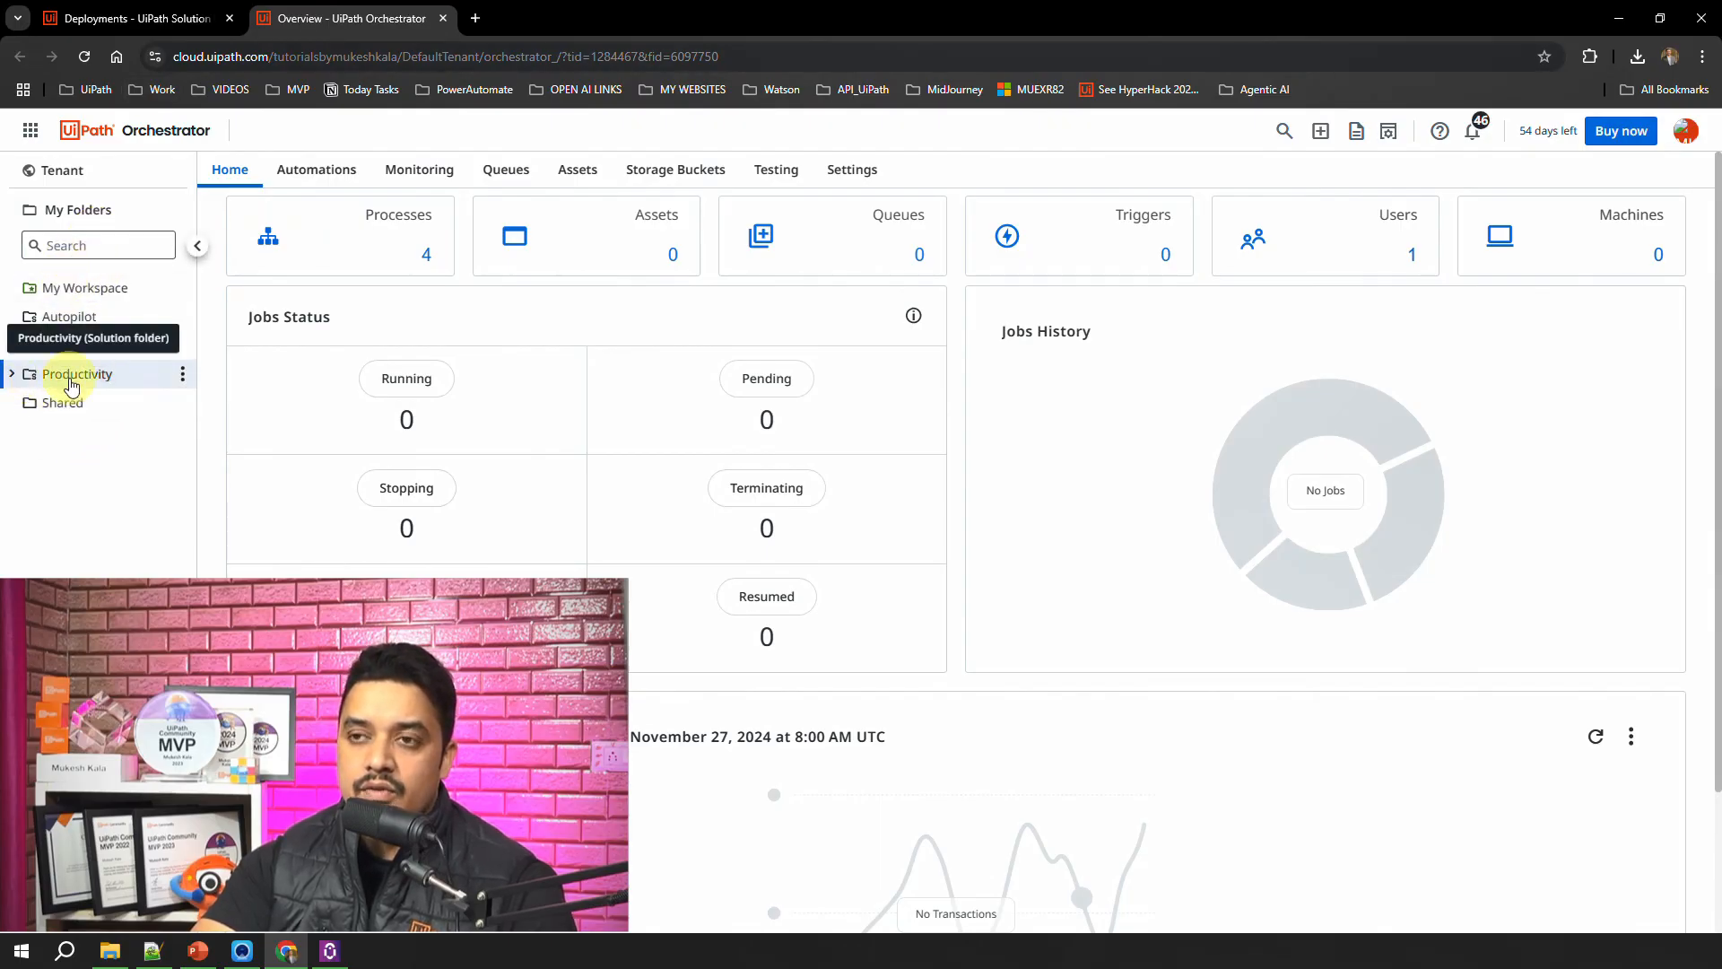
left_click(12, 377)
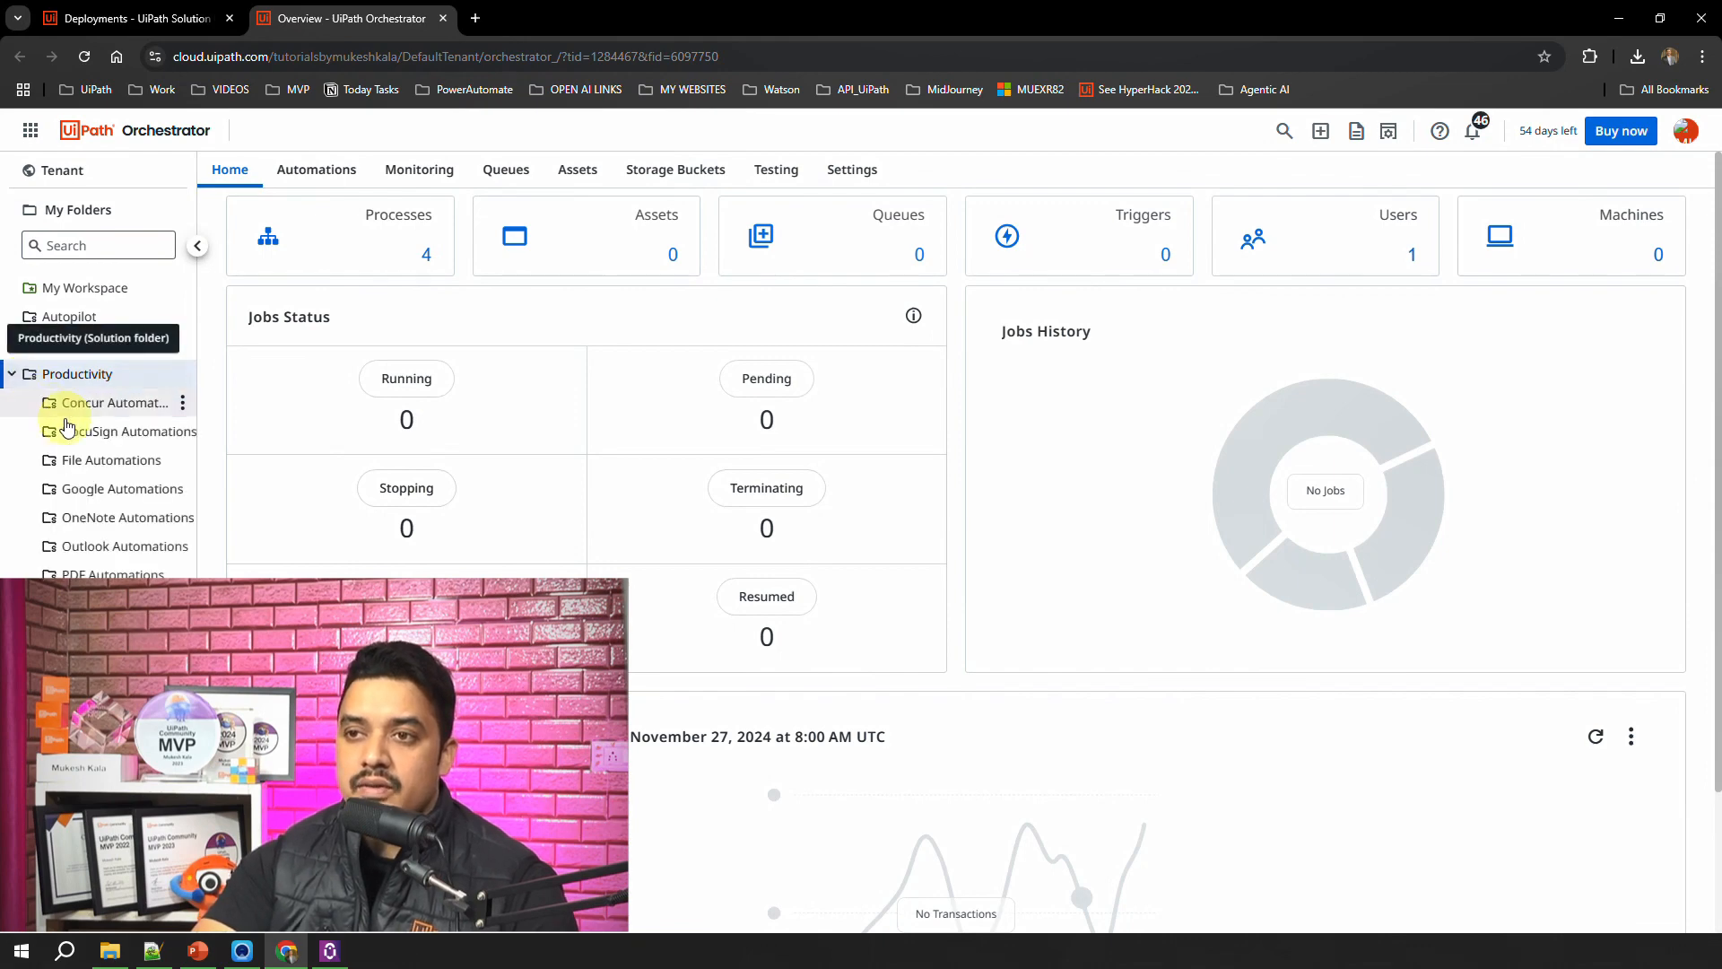
left_click_drag(196, 574, 271, 589)
left_click(171, 646)
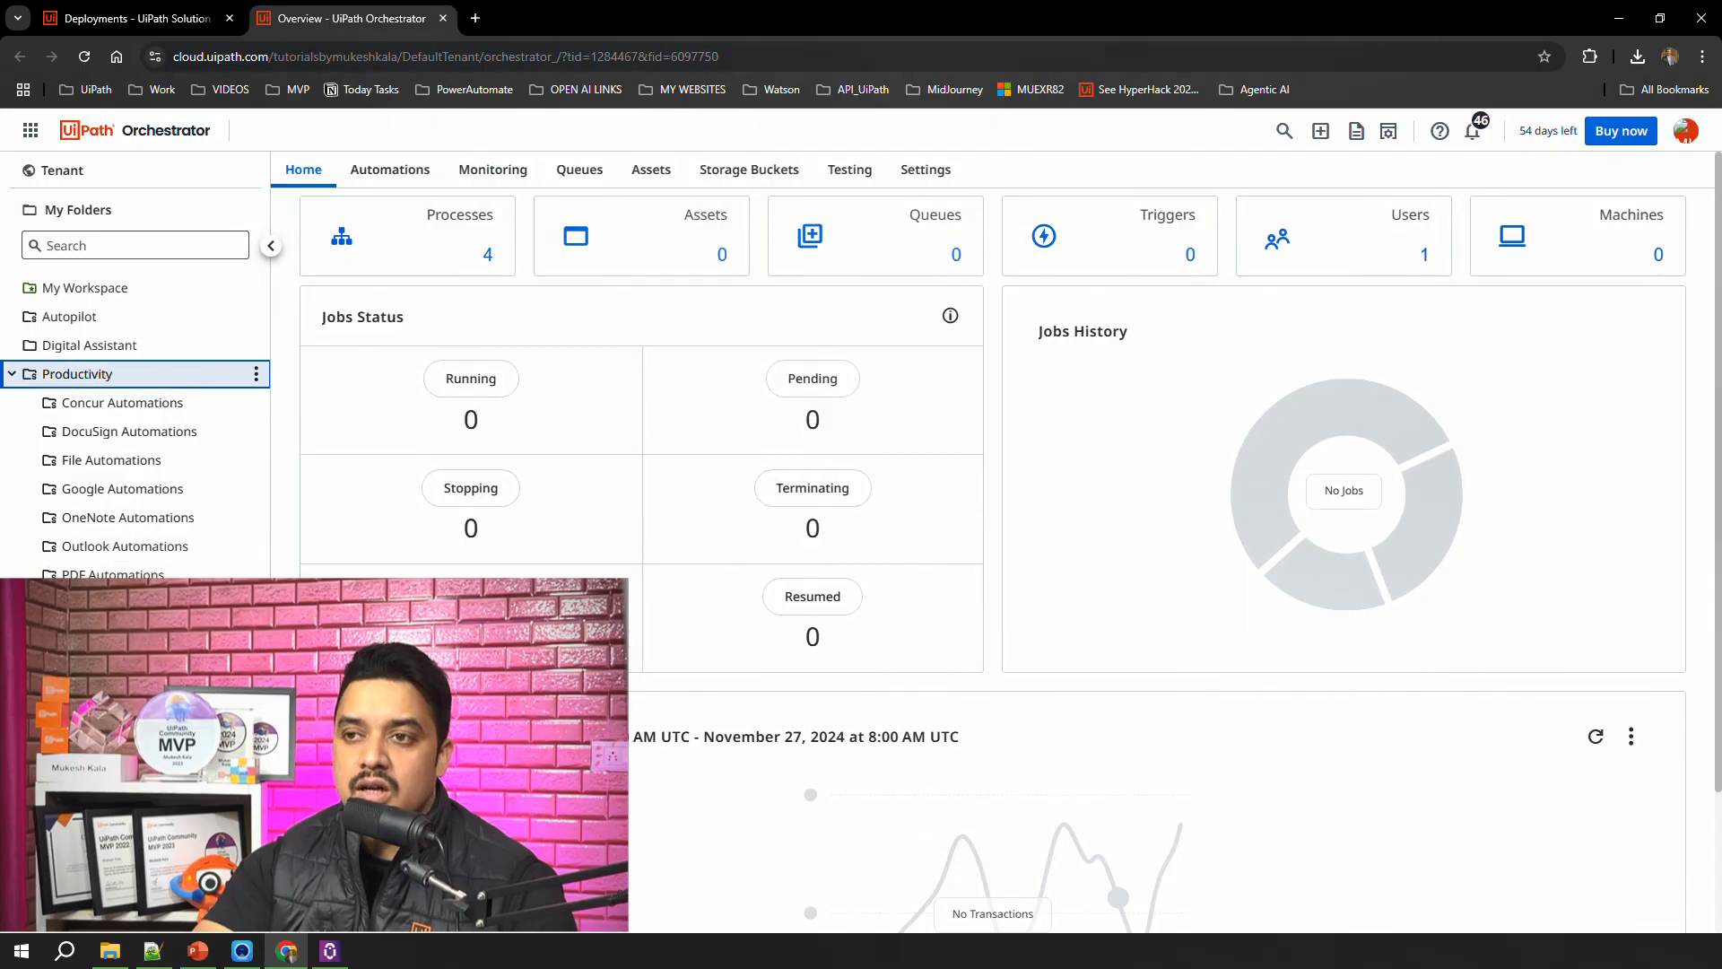
left_click(13, 374)
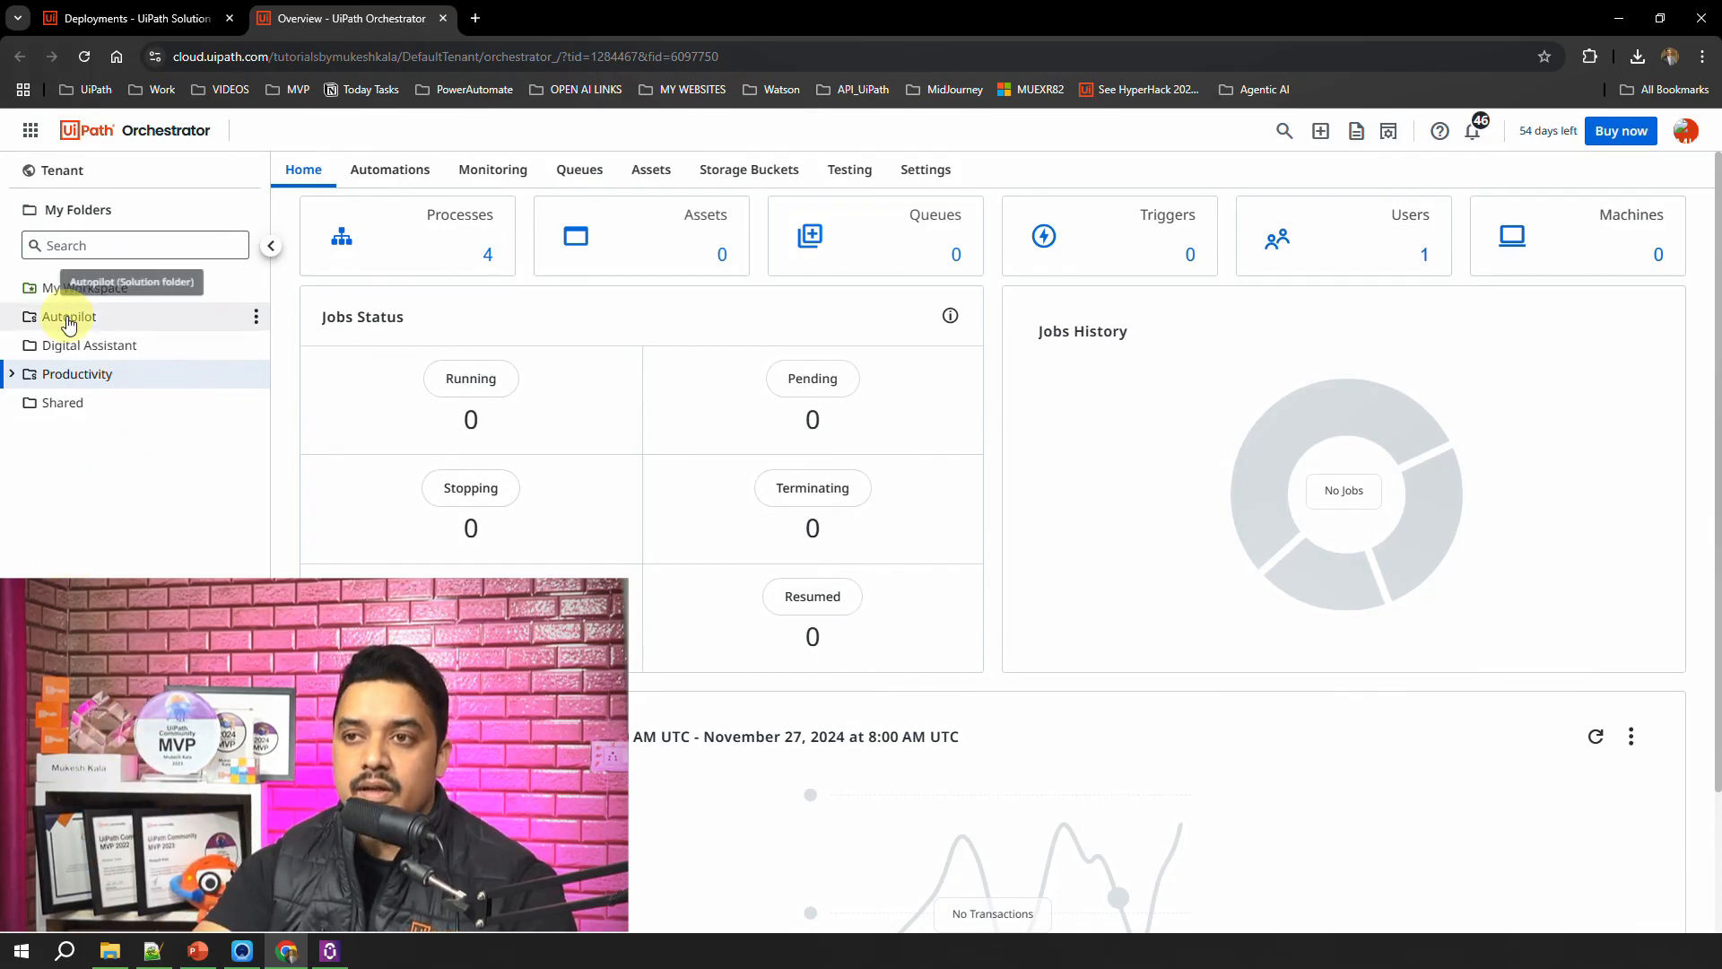
left_click(16, 375)
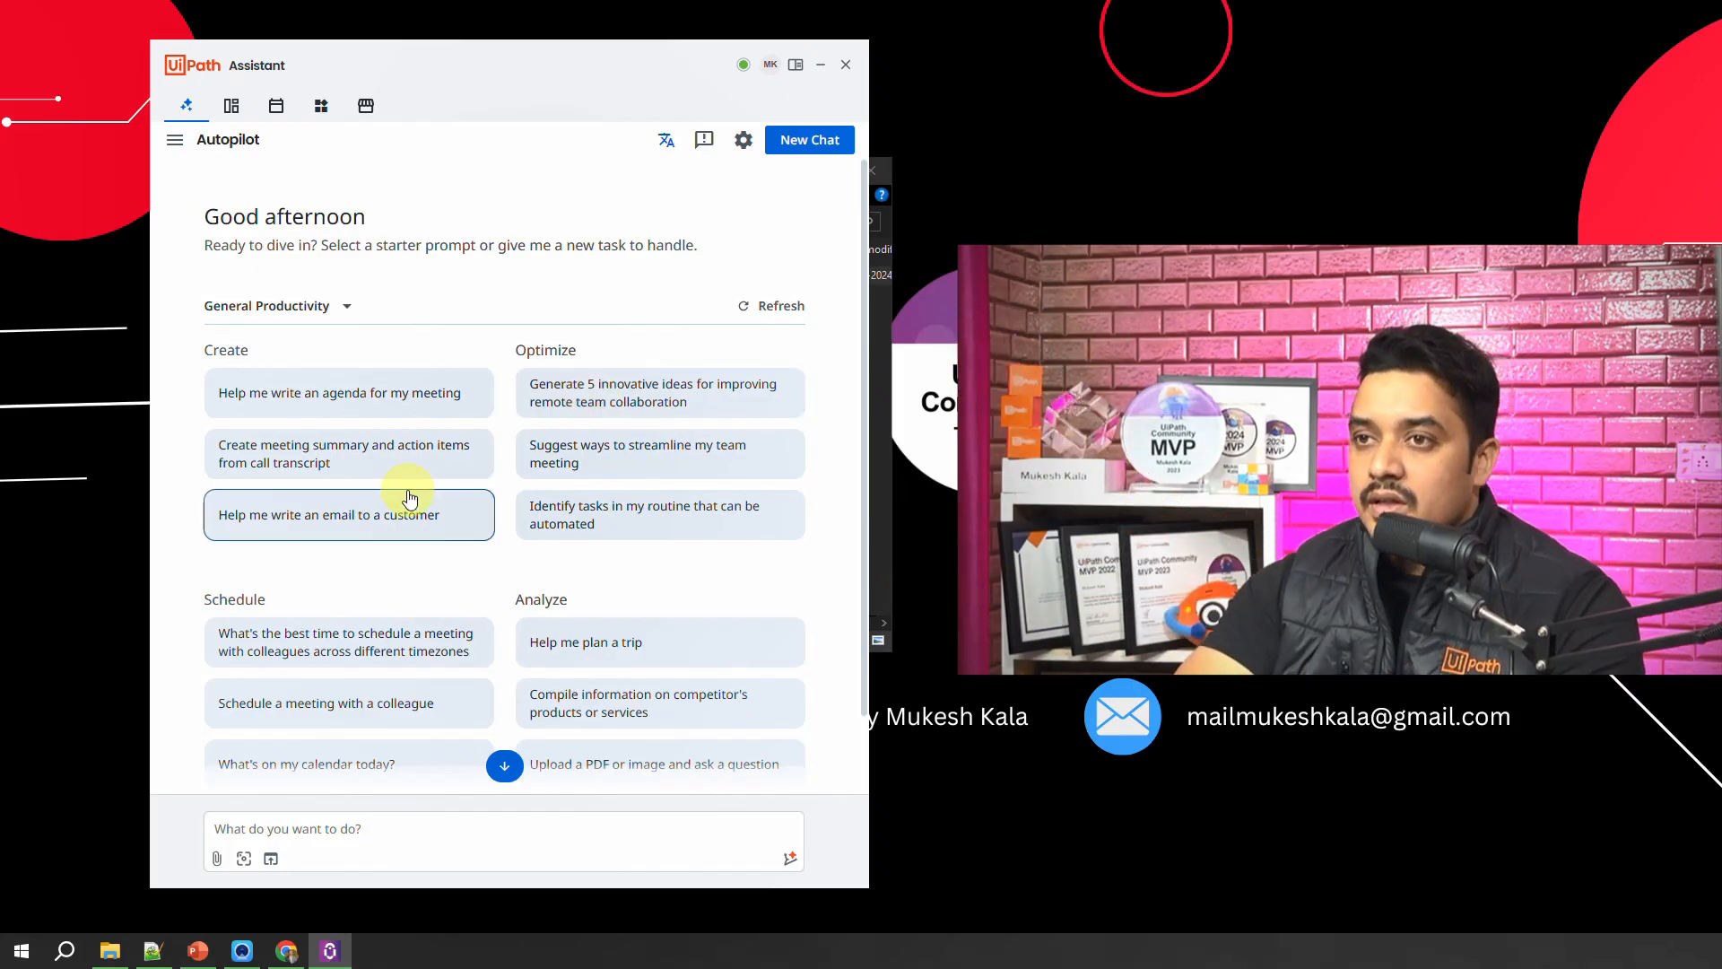
Step: Examine Autopilot's General Productivity starter prompts in UiPath Assistant, from Create and Optimize down to Schedule and Analyze
scroll(410, 499, "down", 2)
scroll(619, 673, "up", 2)
scroll(538, 592, "down", 2)
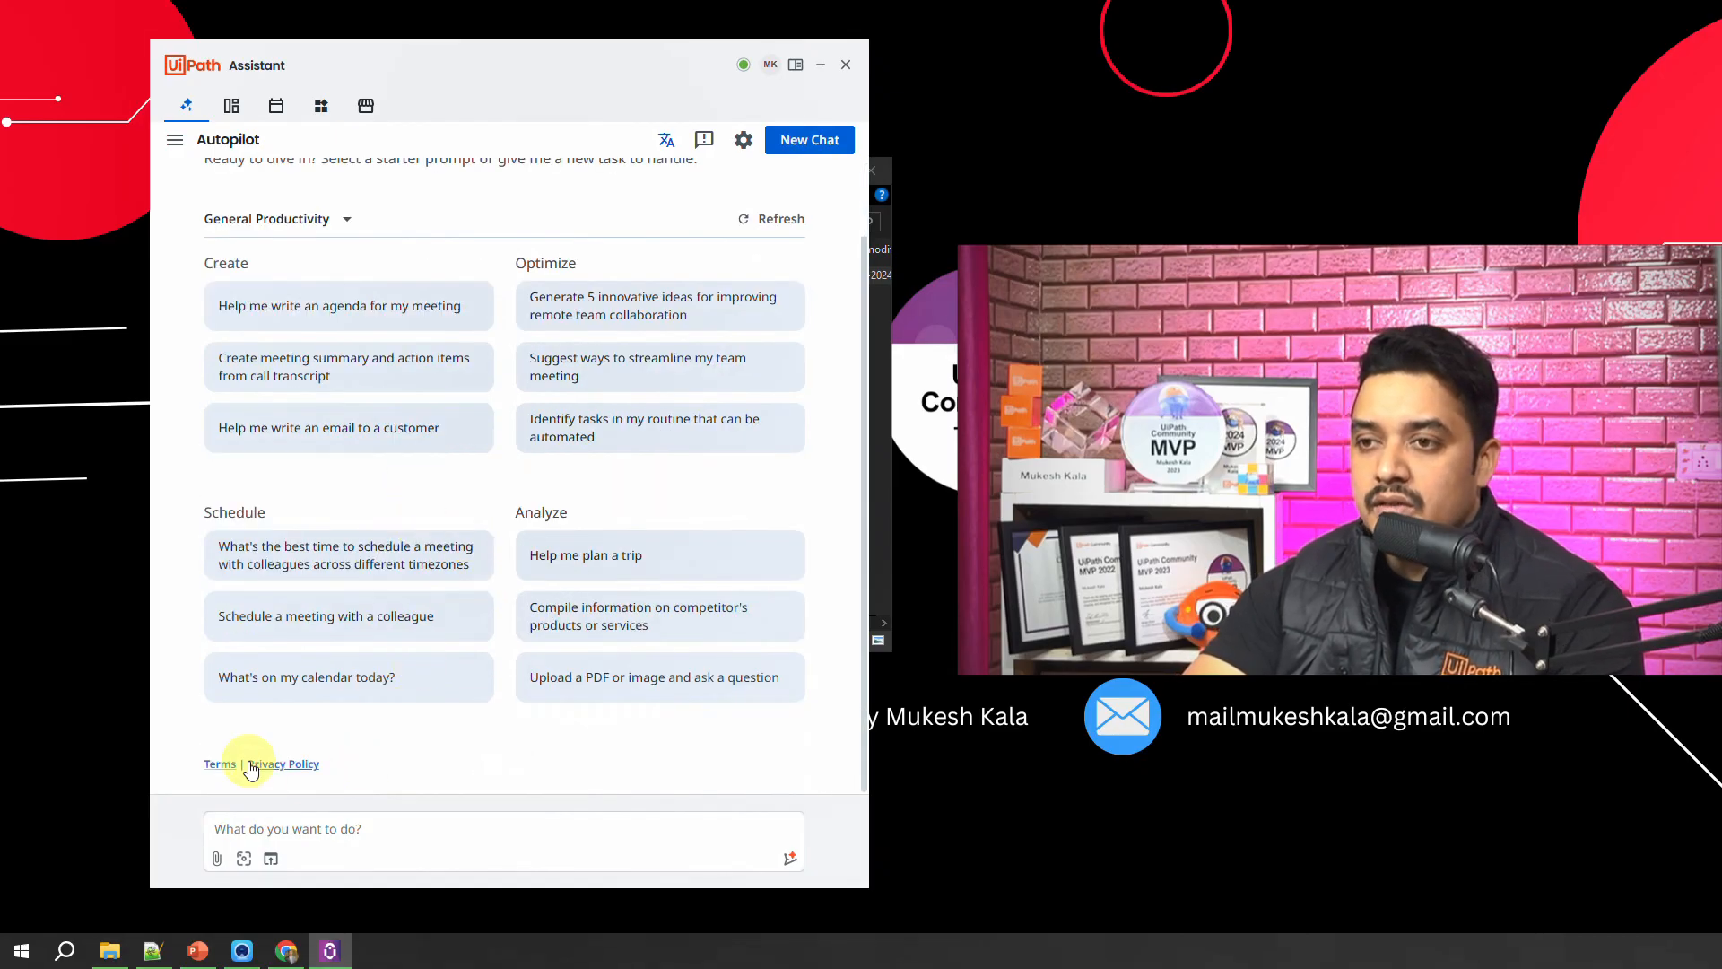
scroll(646, 722, "up", 2)
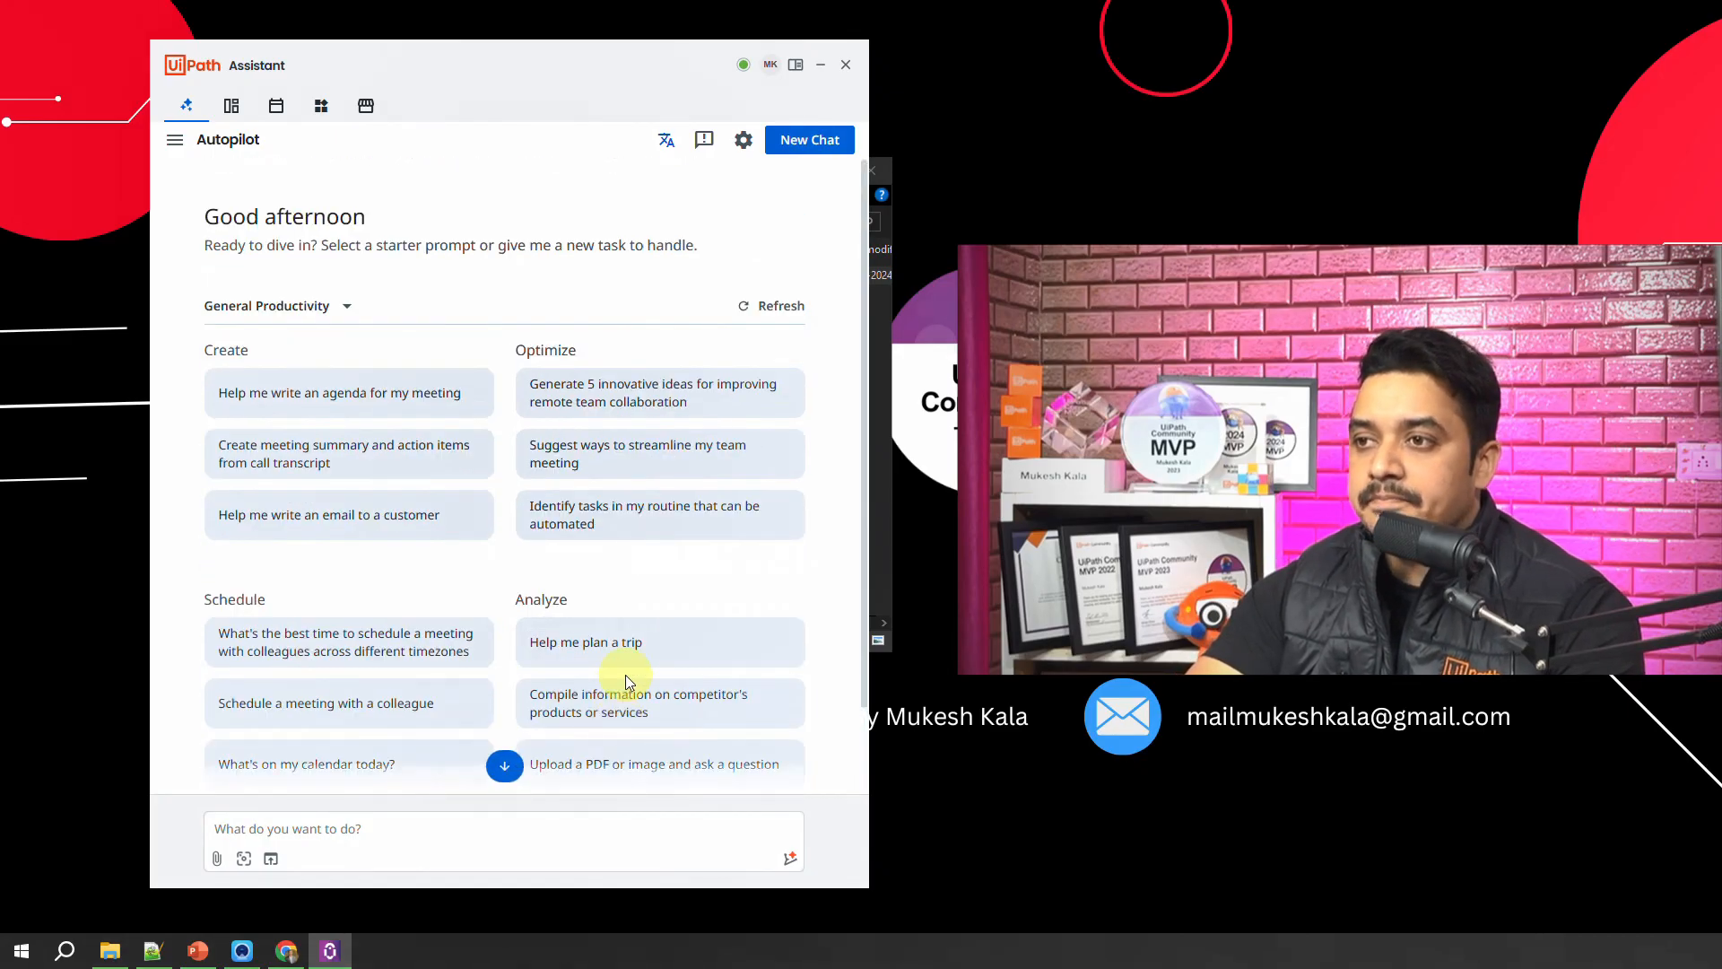
scroll(269, 466, "down", 2)
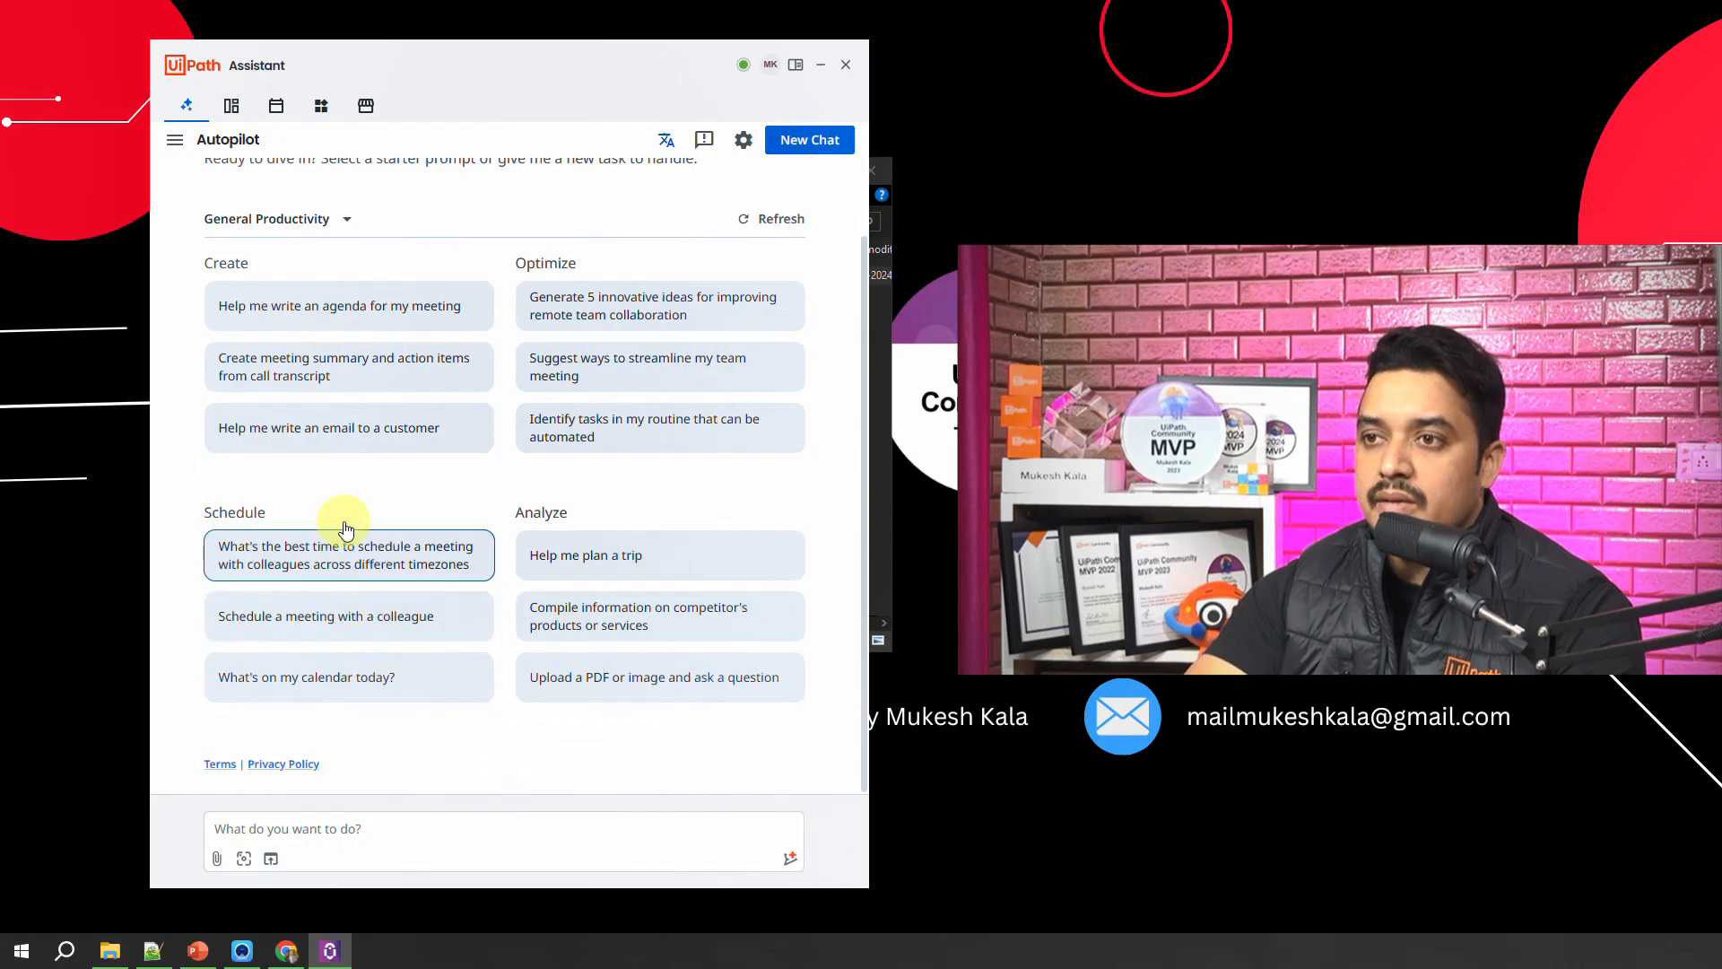
scroll(296, 502, "up", 2)
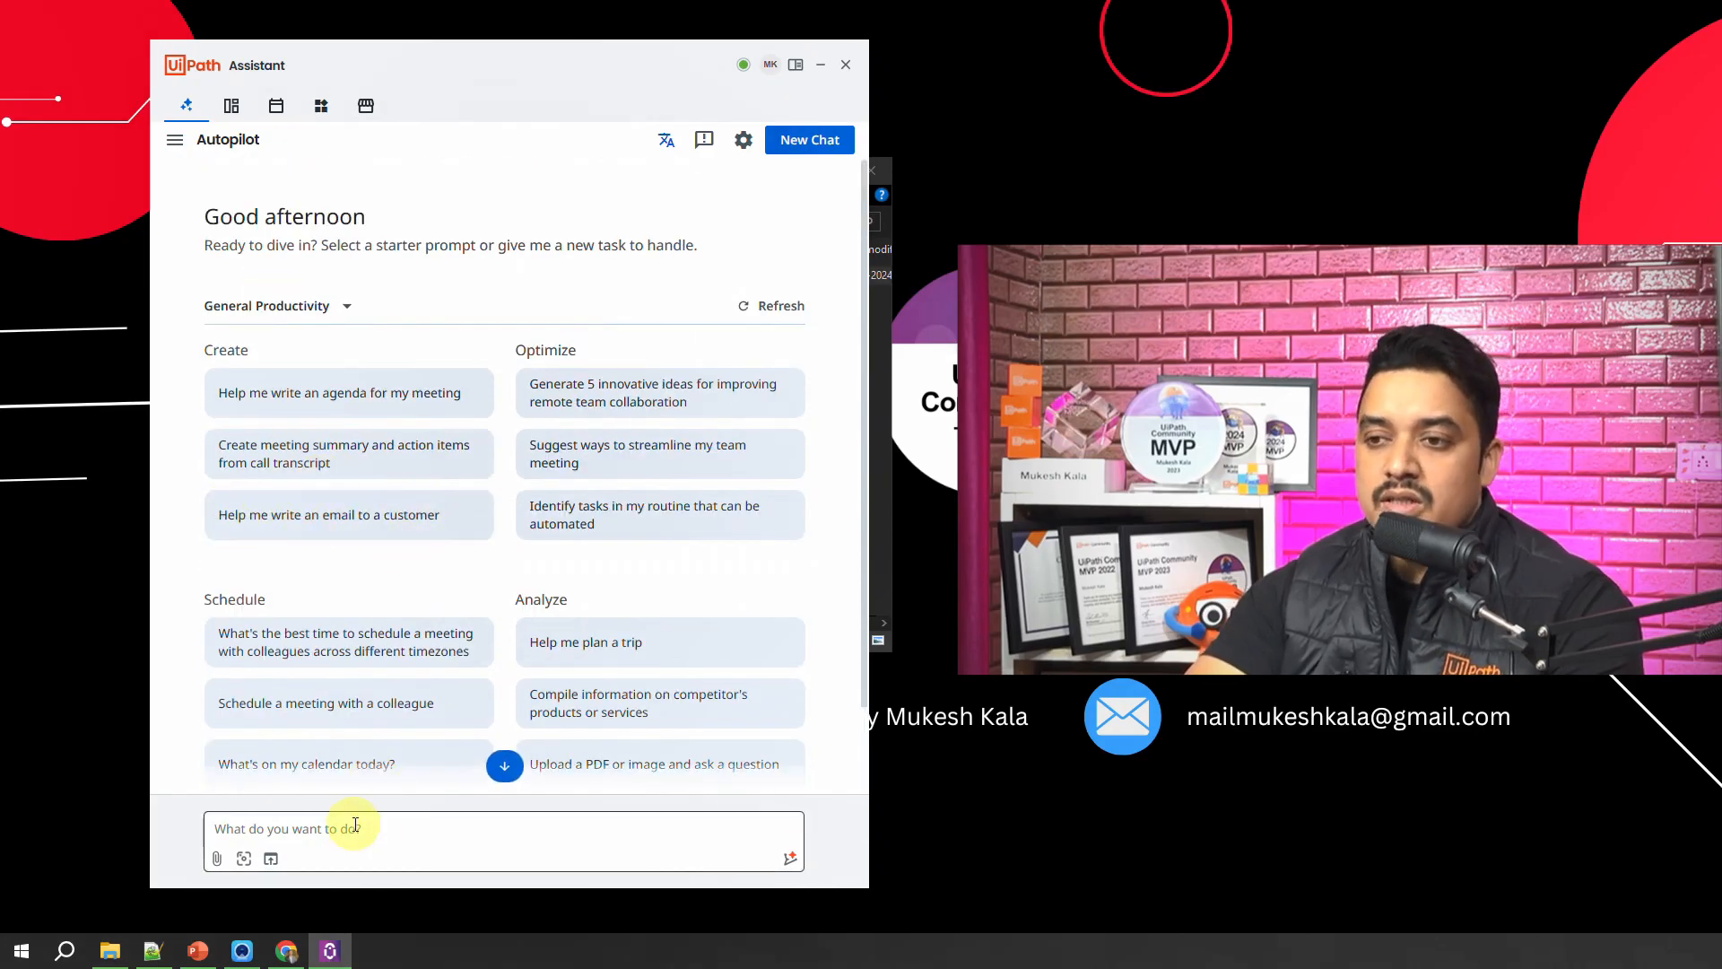
Step: Choose the starter prompt "Help me write an email to a customer" and set the customer role to "Subscribers to the Channel"
left_click(358, 533)
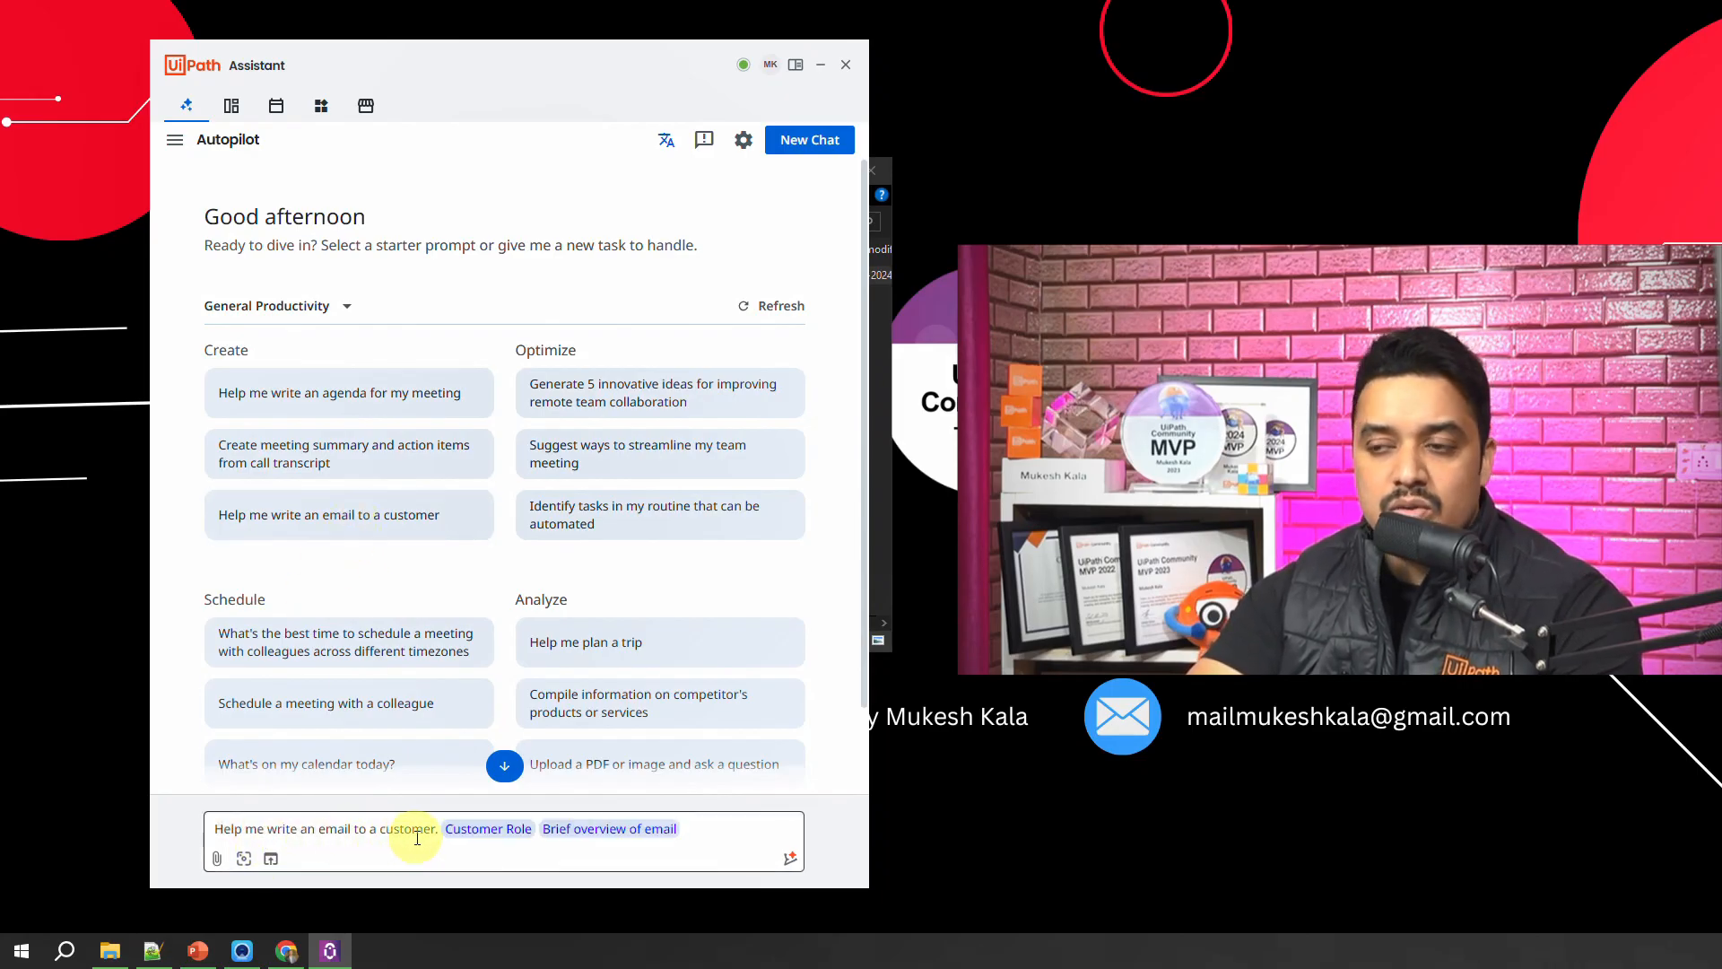
left_click(488, 838)
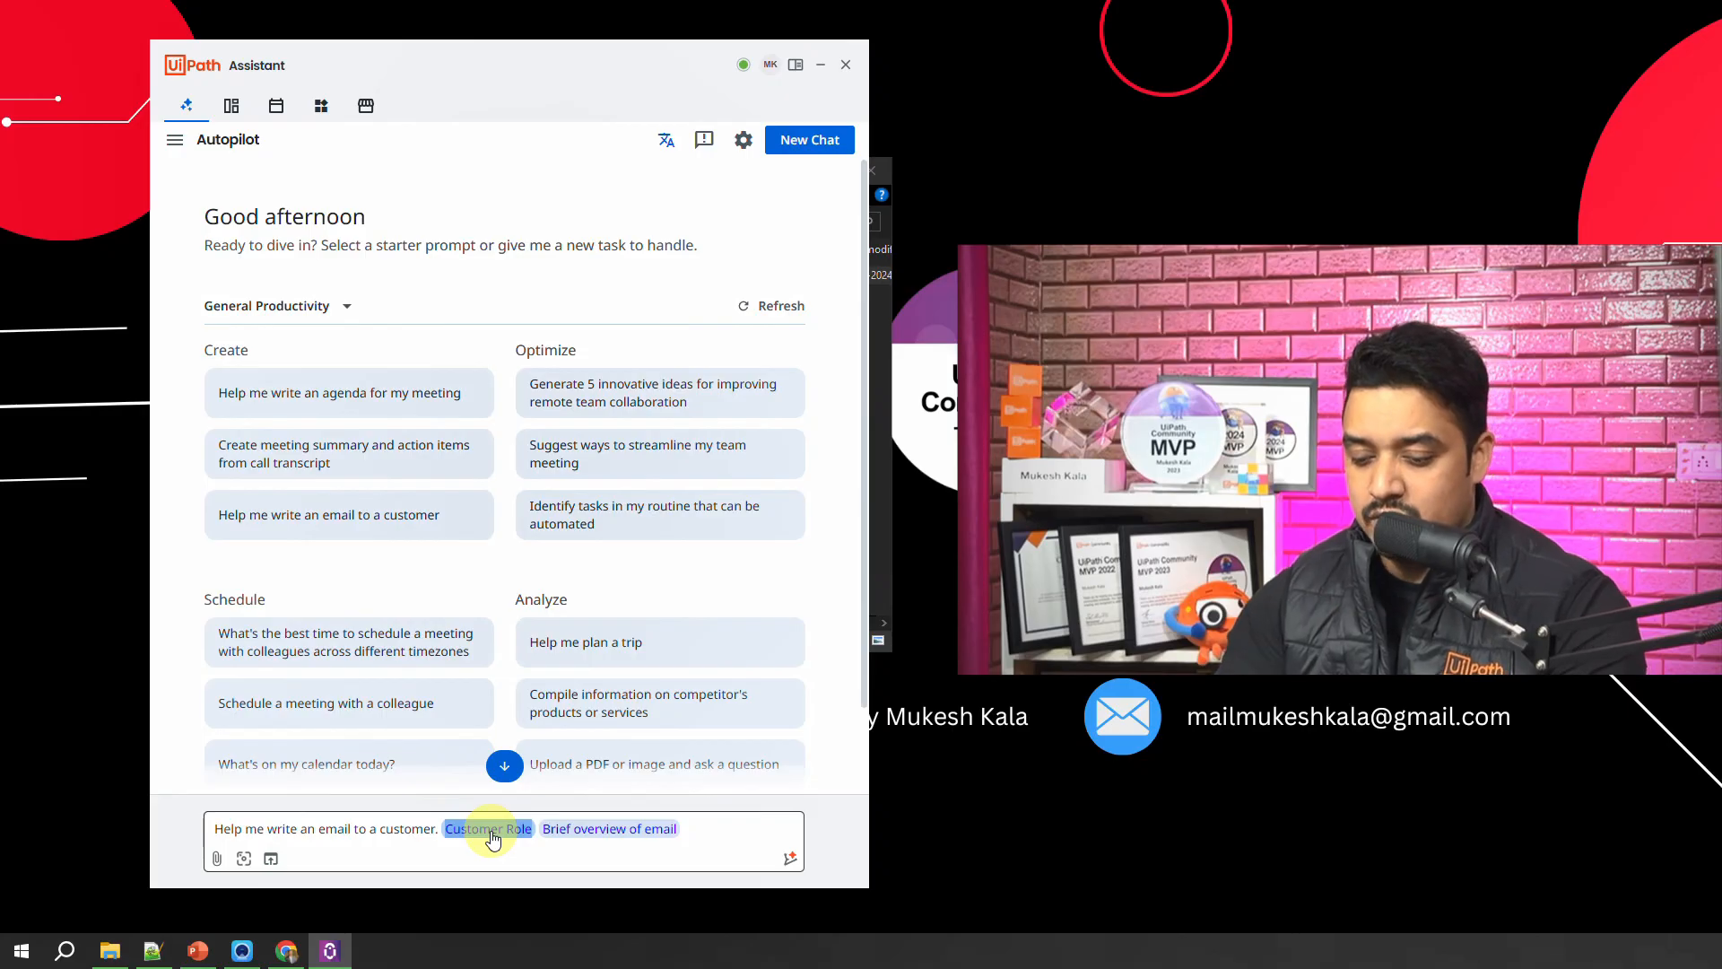
type("P")
key("BackSpace")
type("Sub")
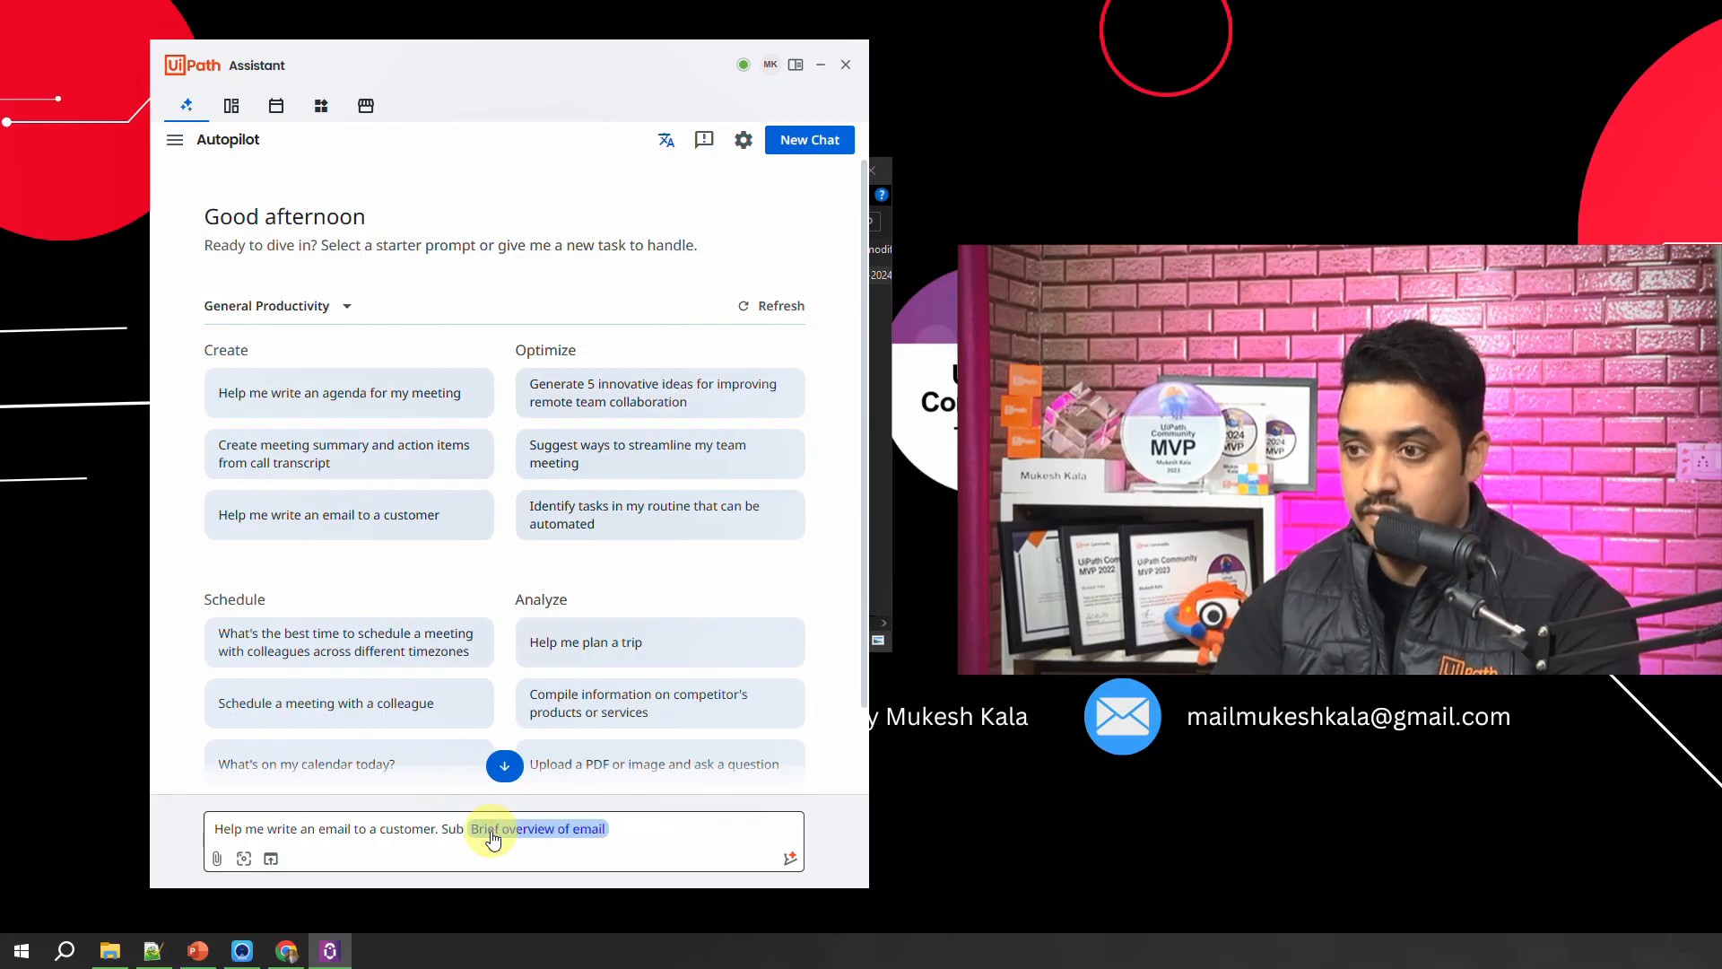
type("scribers")
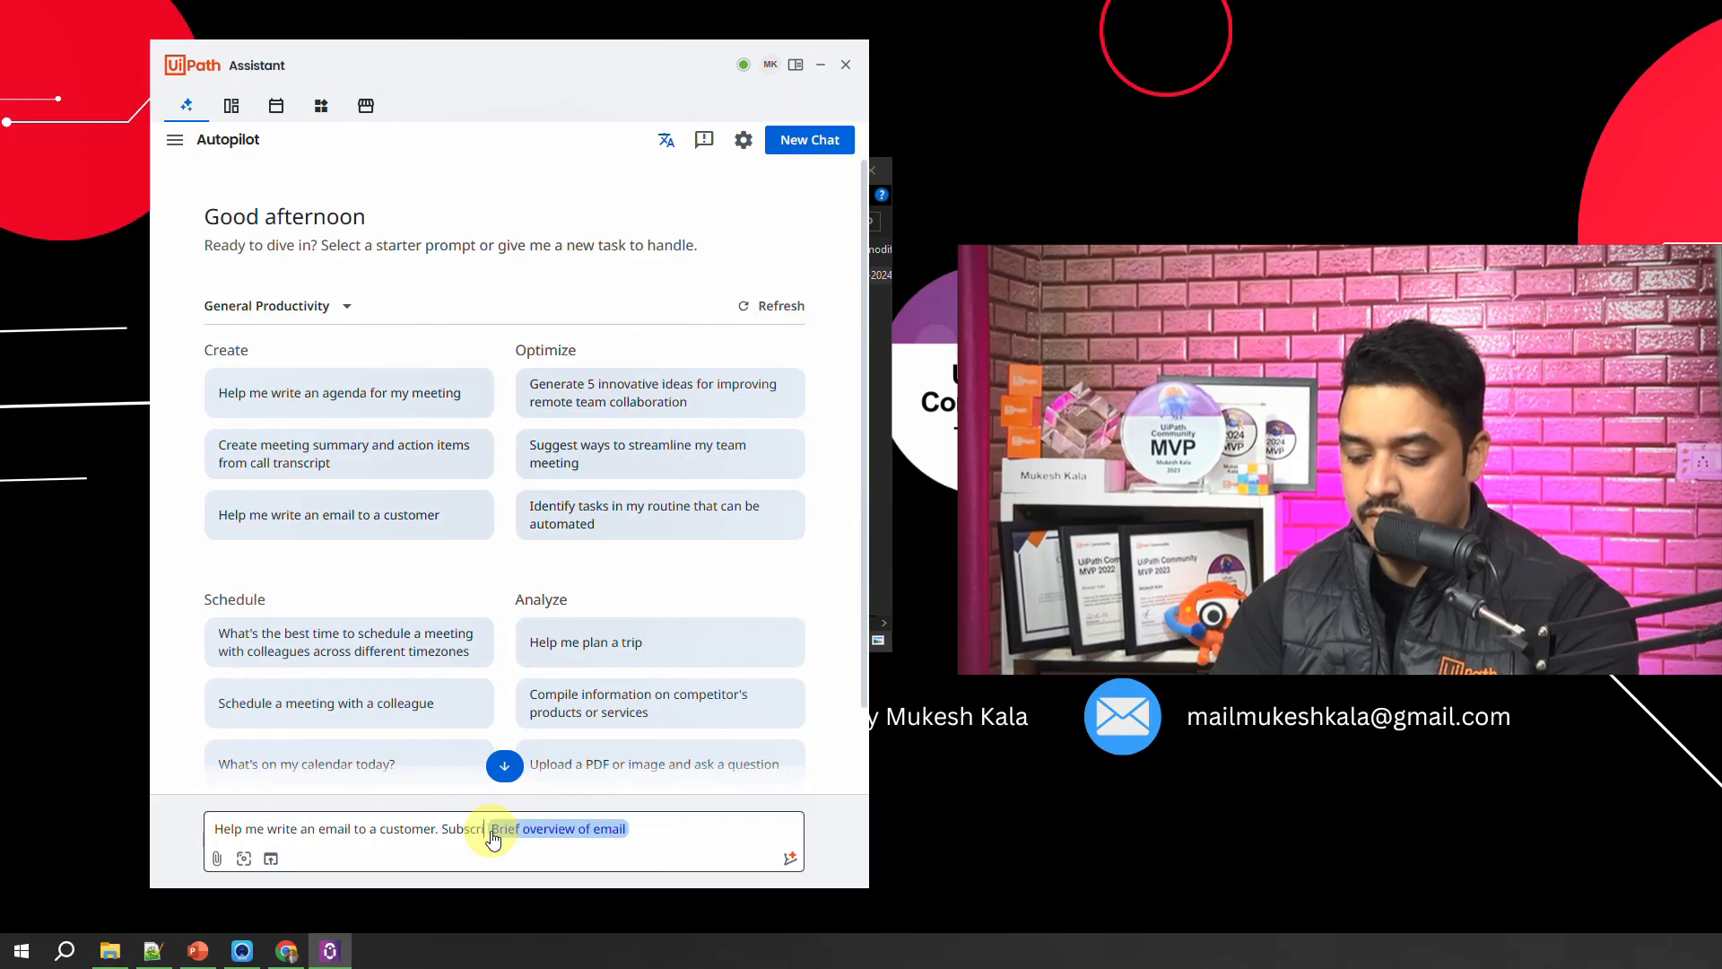
type(" o")
type("o the Chaneel")
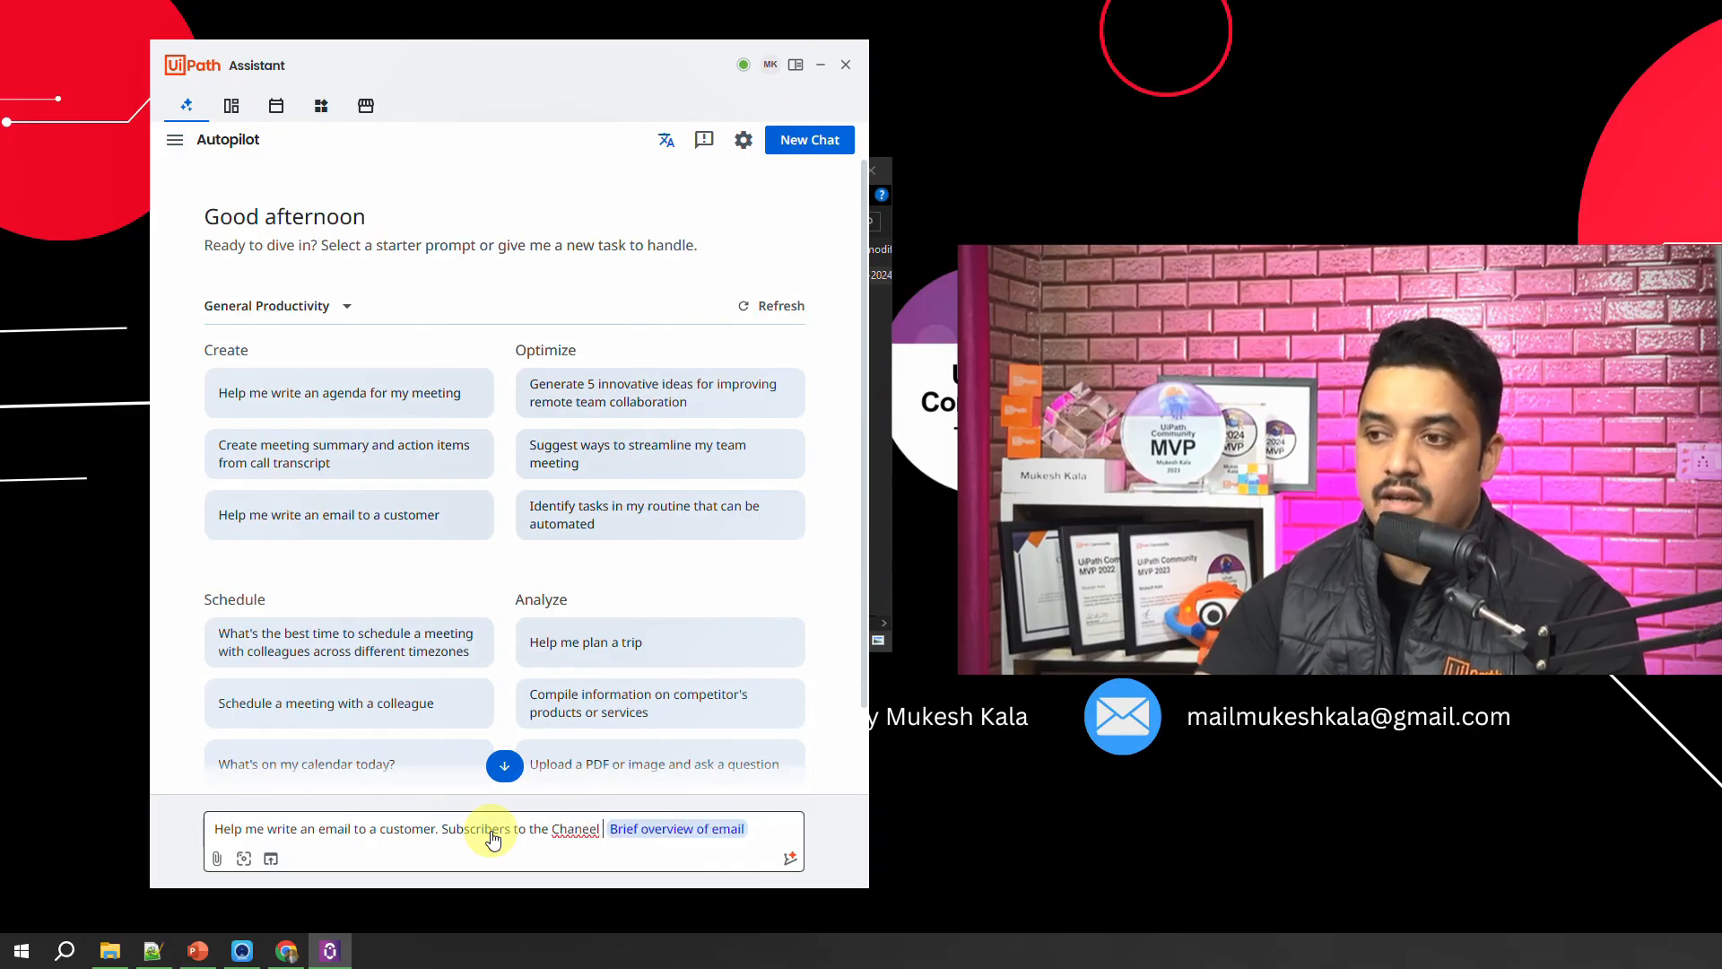
key("BackSpace")
key("BackSpace")
key("BackSpace")
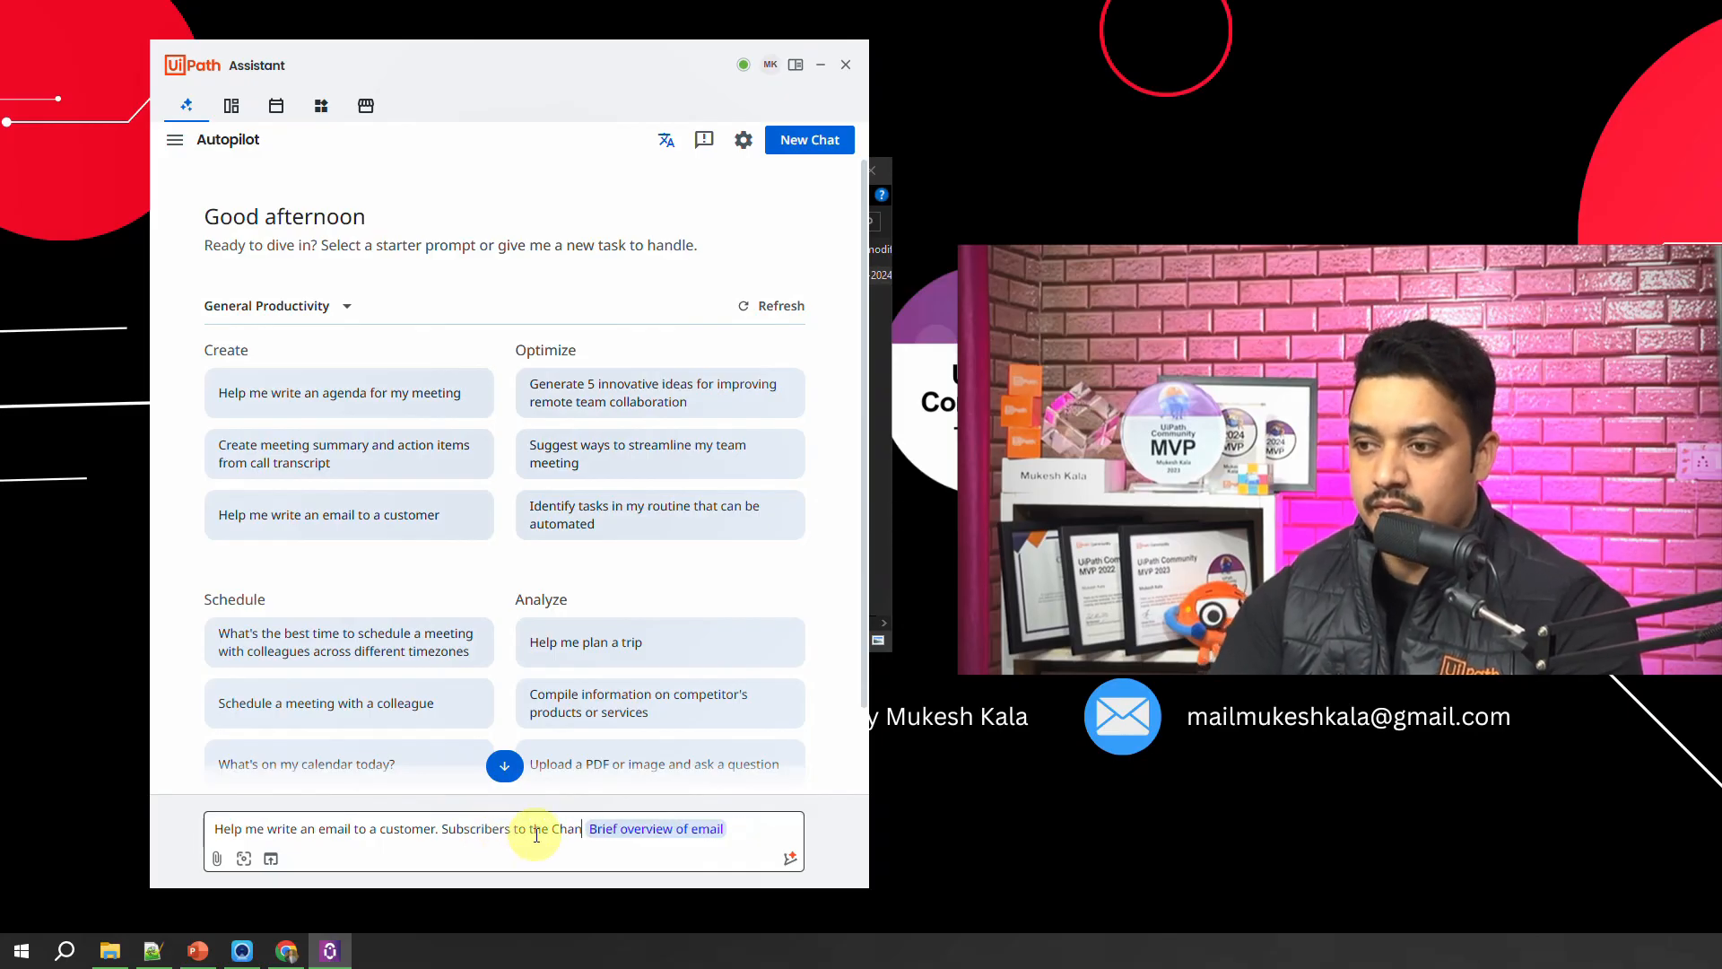
type("nel")
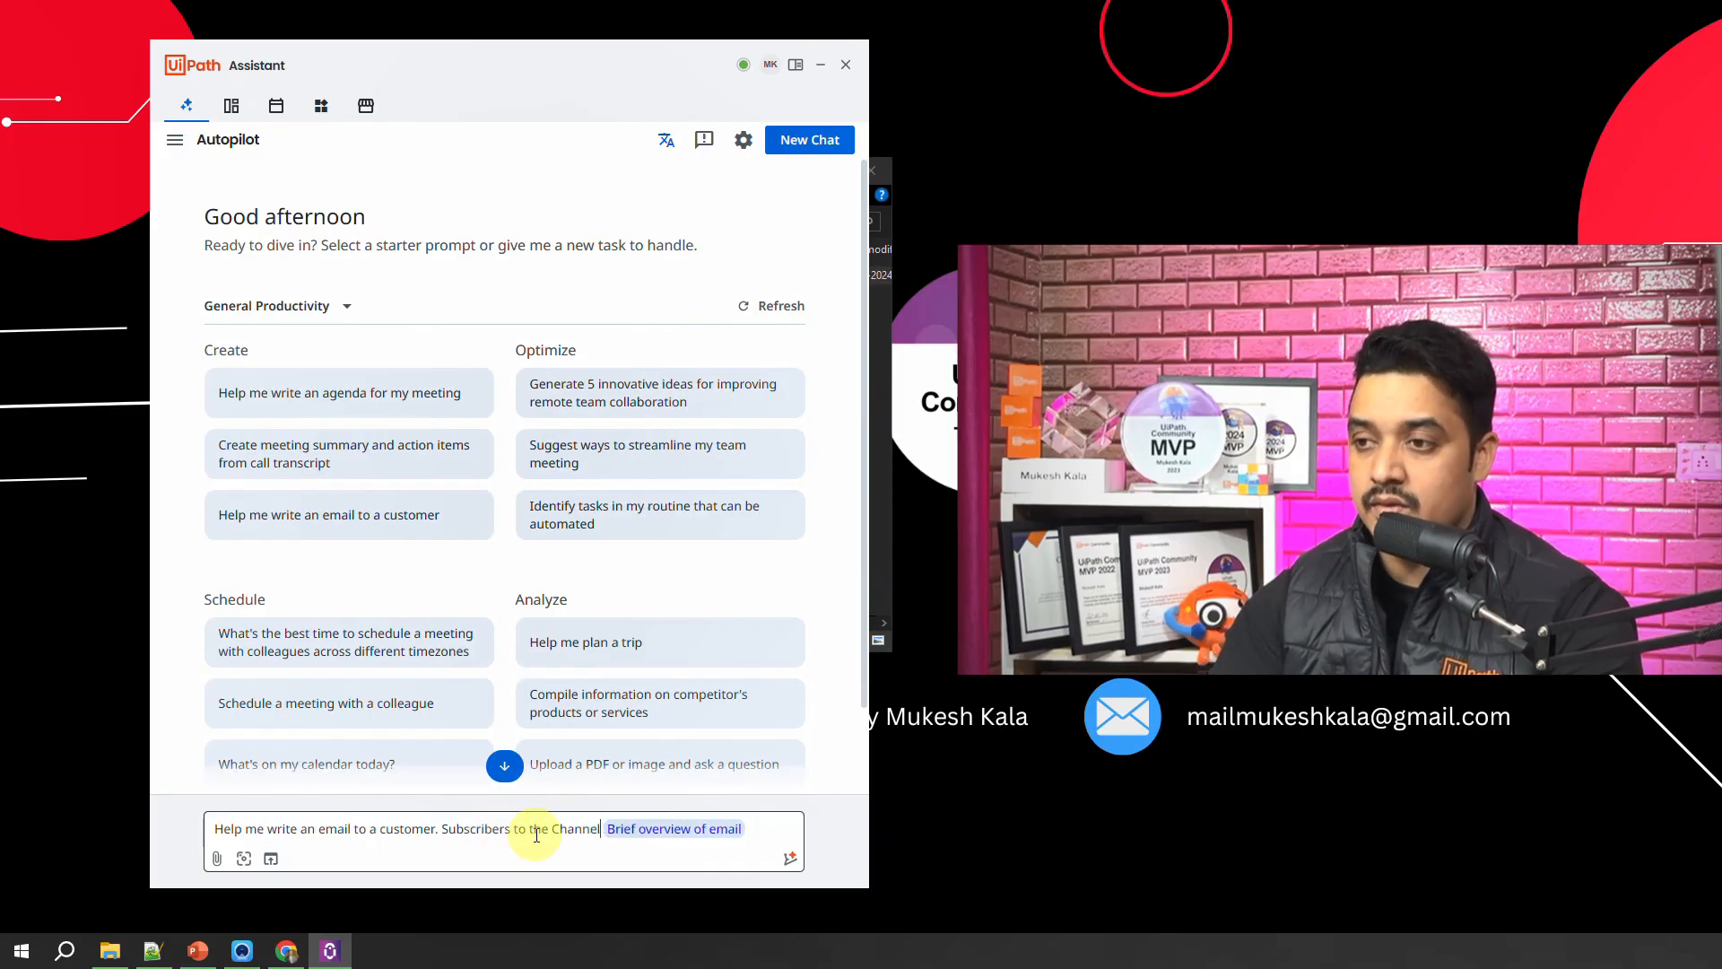
Step: Set the email overview to "Inform them that the Autopilot series is Live and people are liking the content" and submit the prompt
left_click(669, 830)
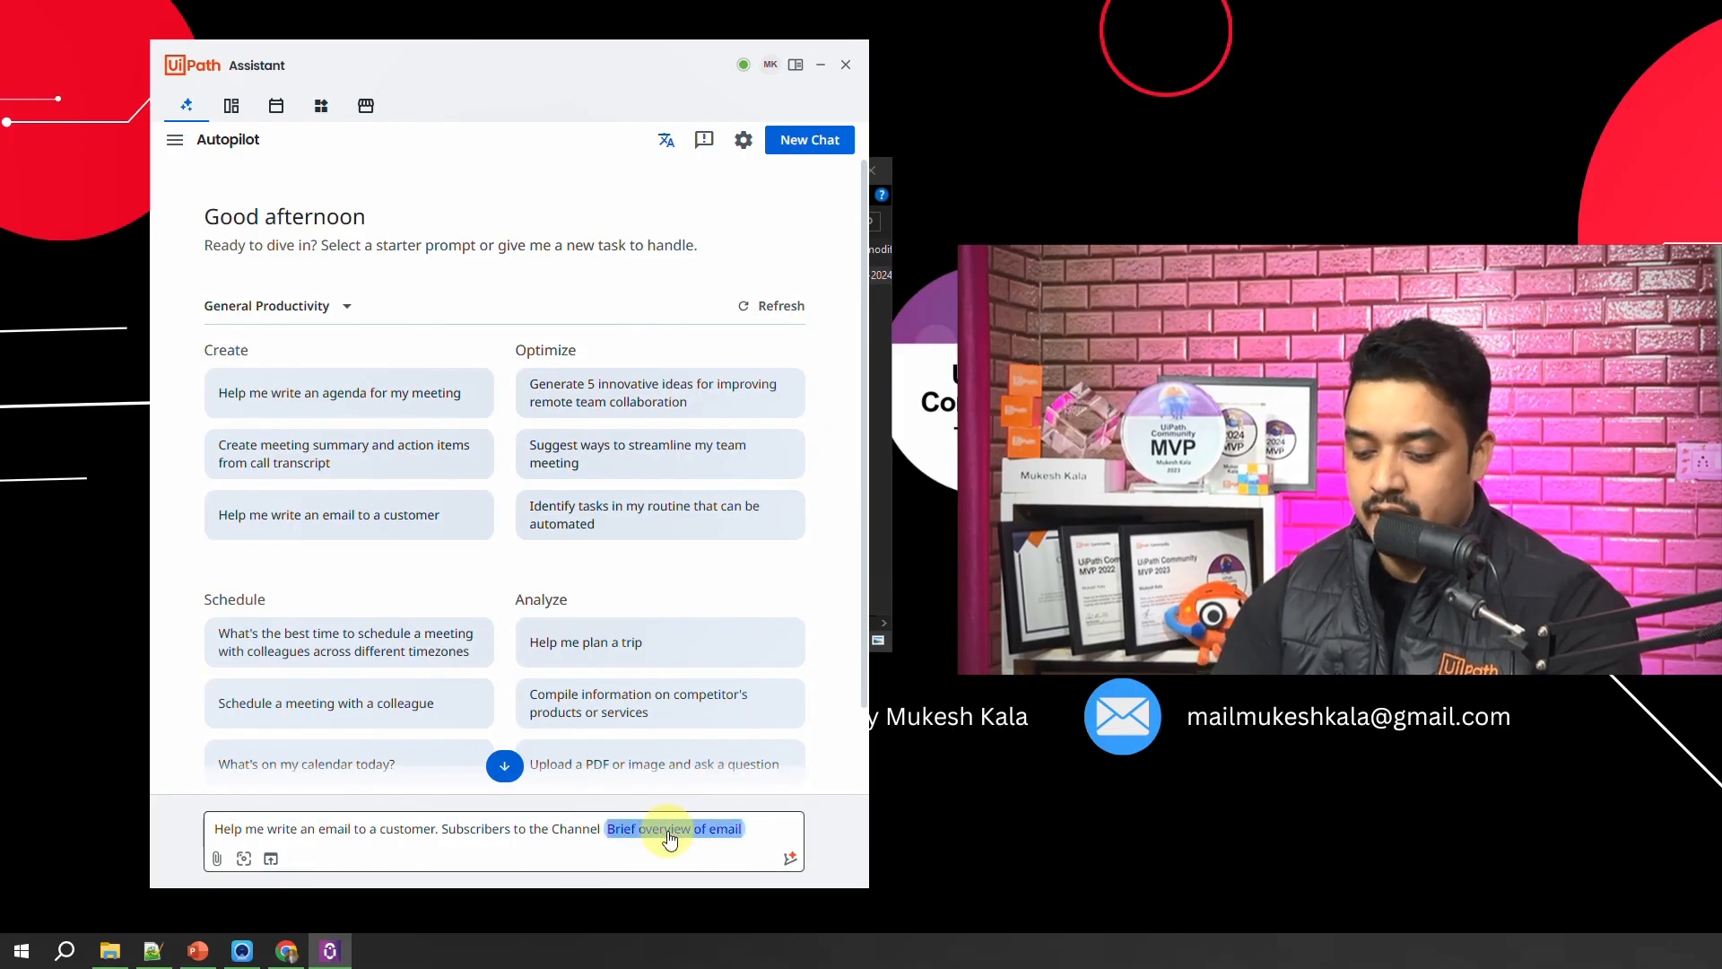
type("Inform")
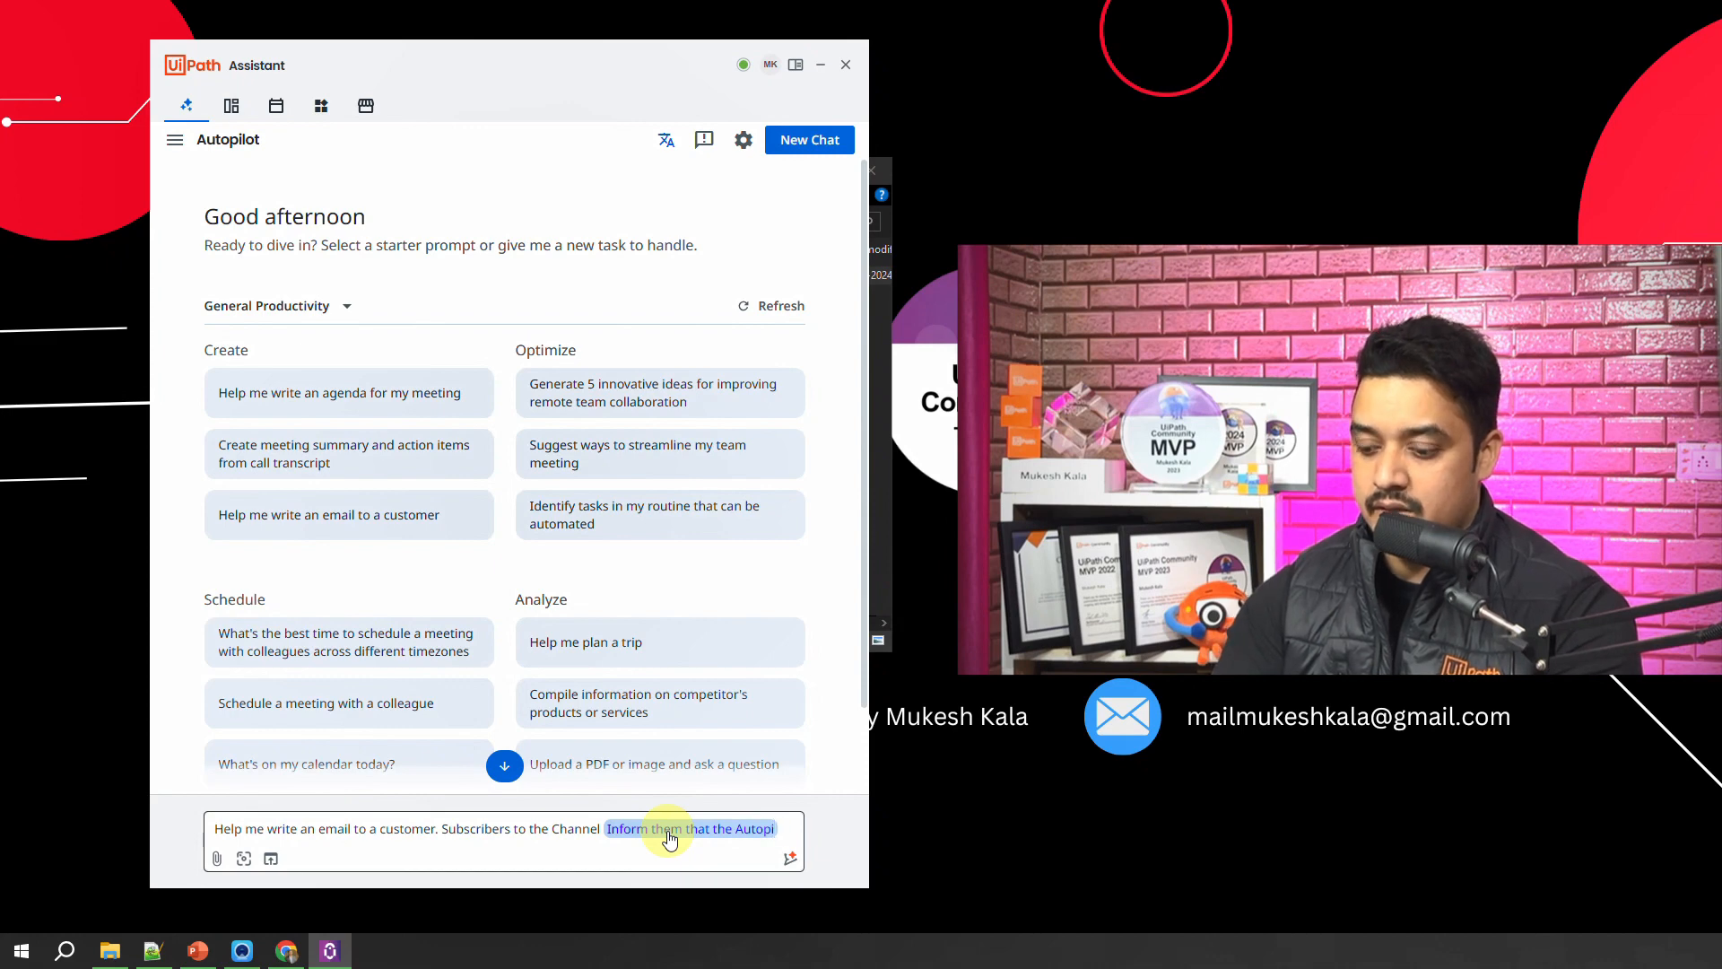
type("ser")
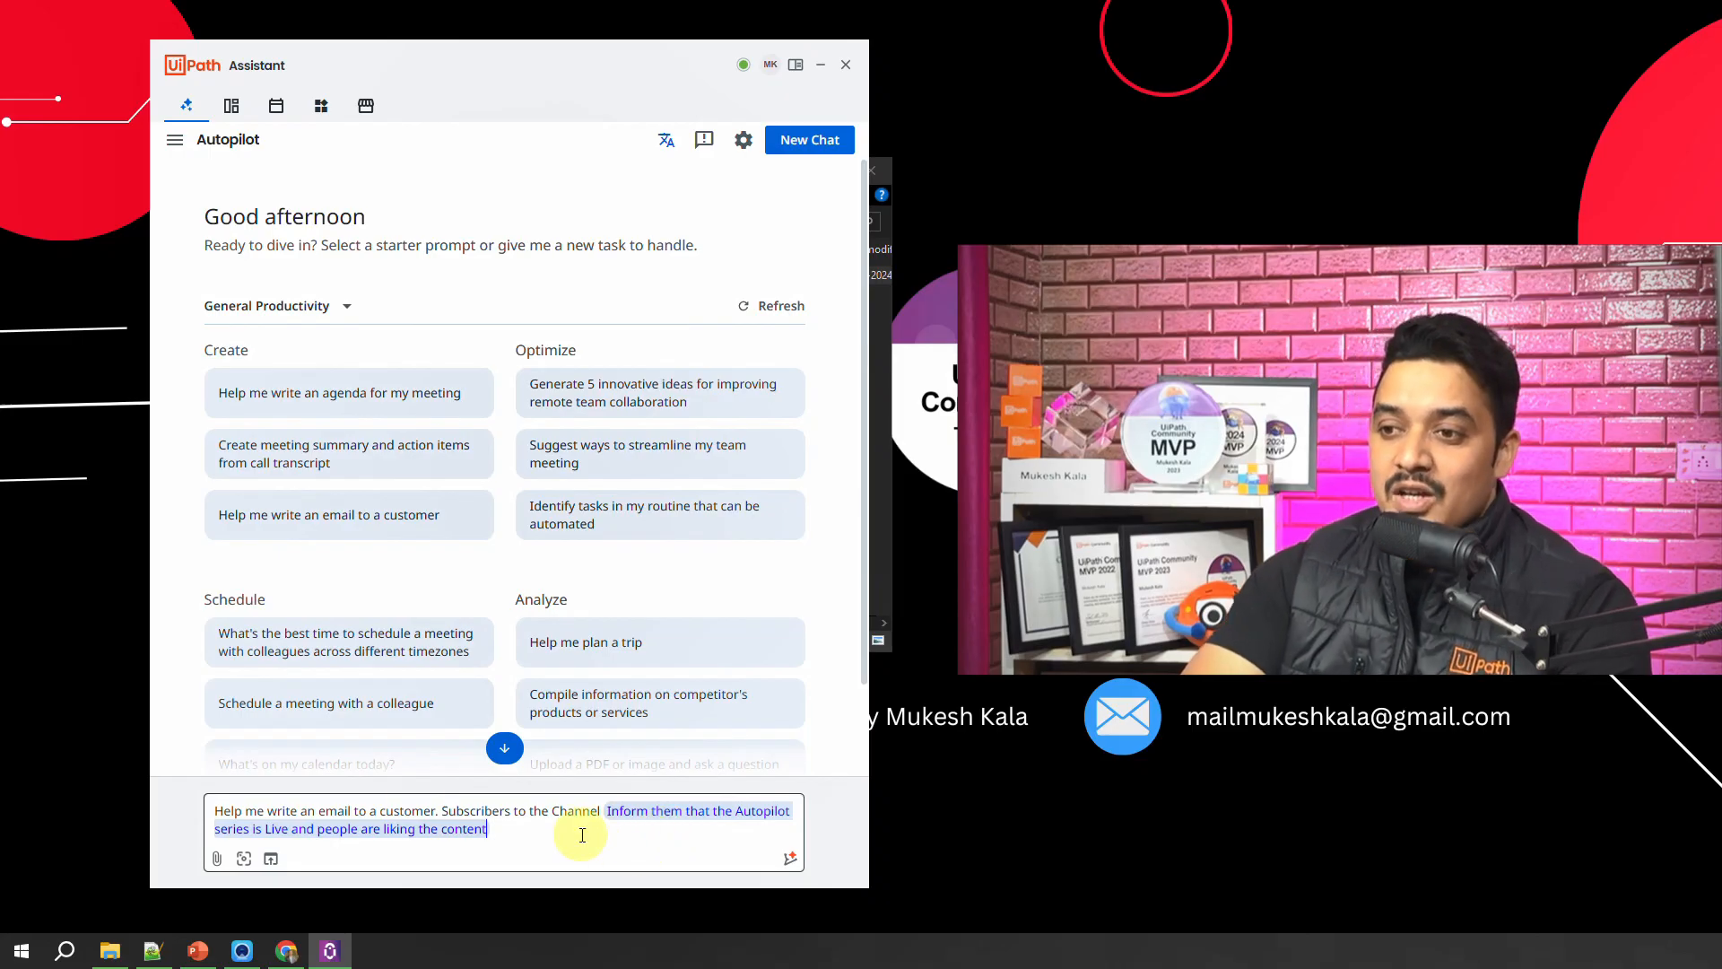
left_click(507, 749)
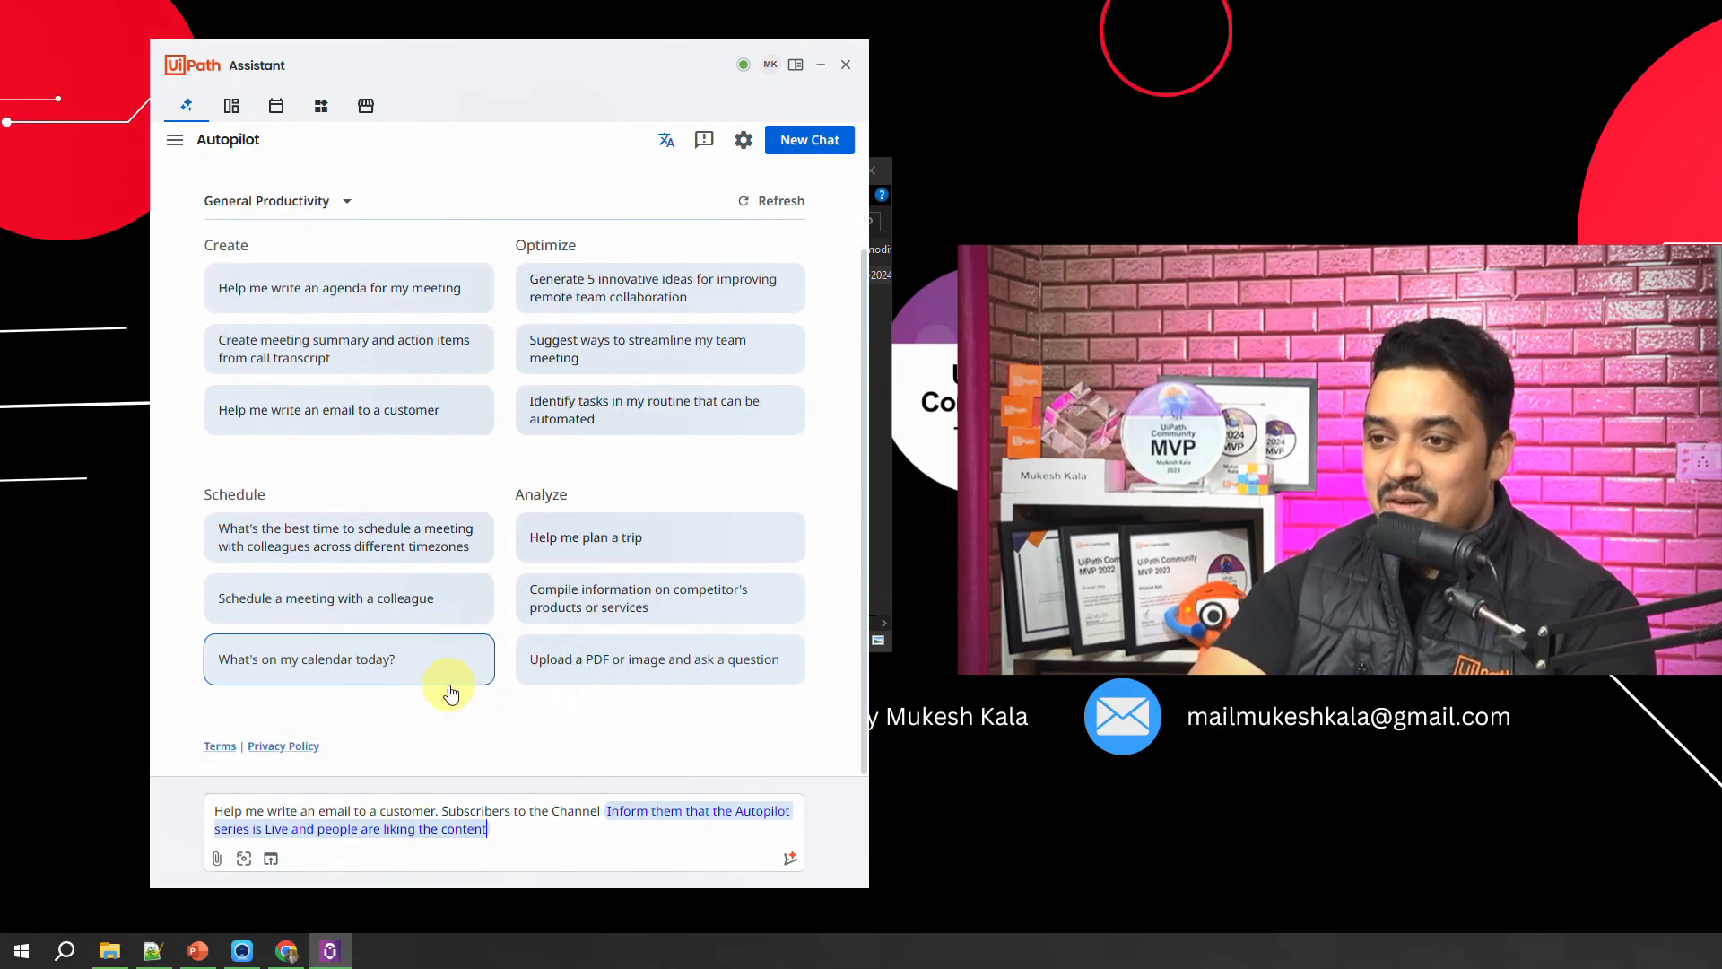
left_click(528, 836)
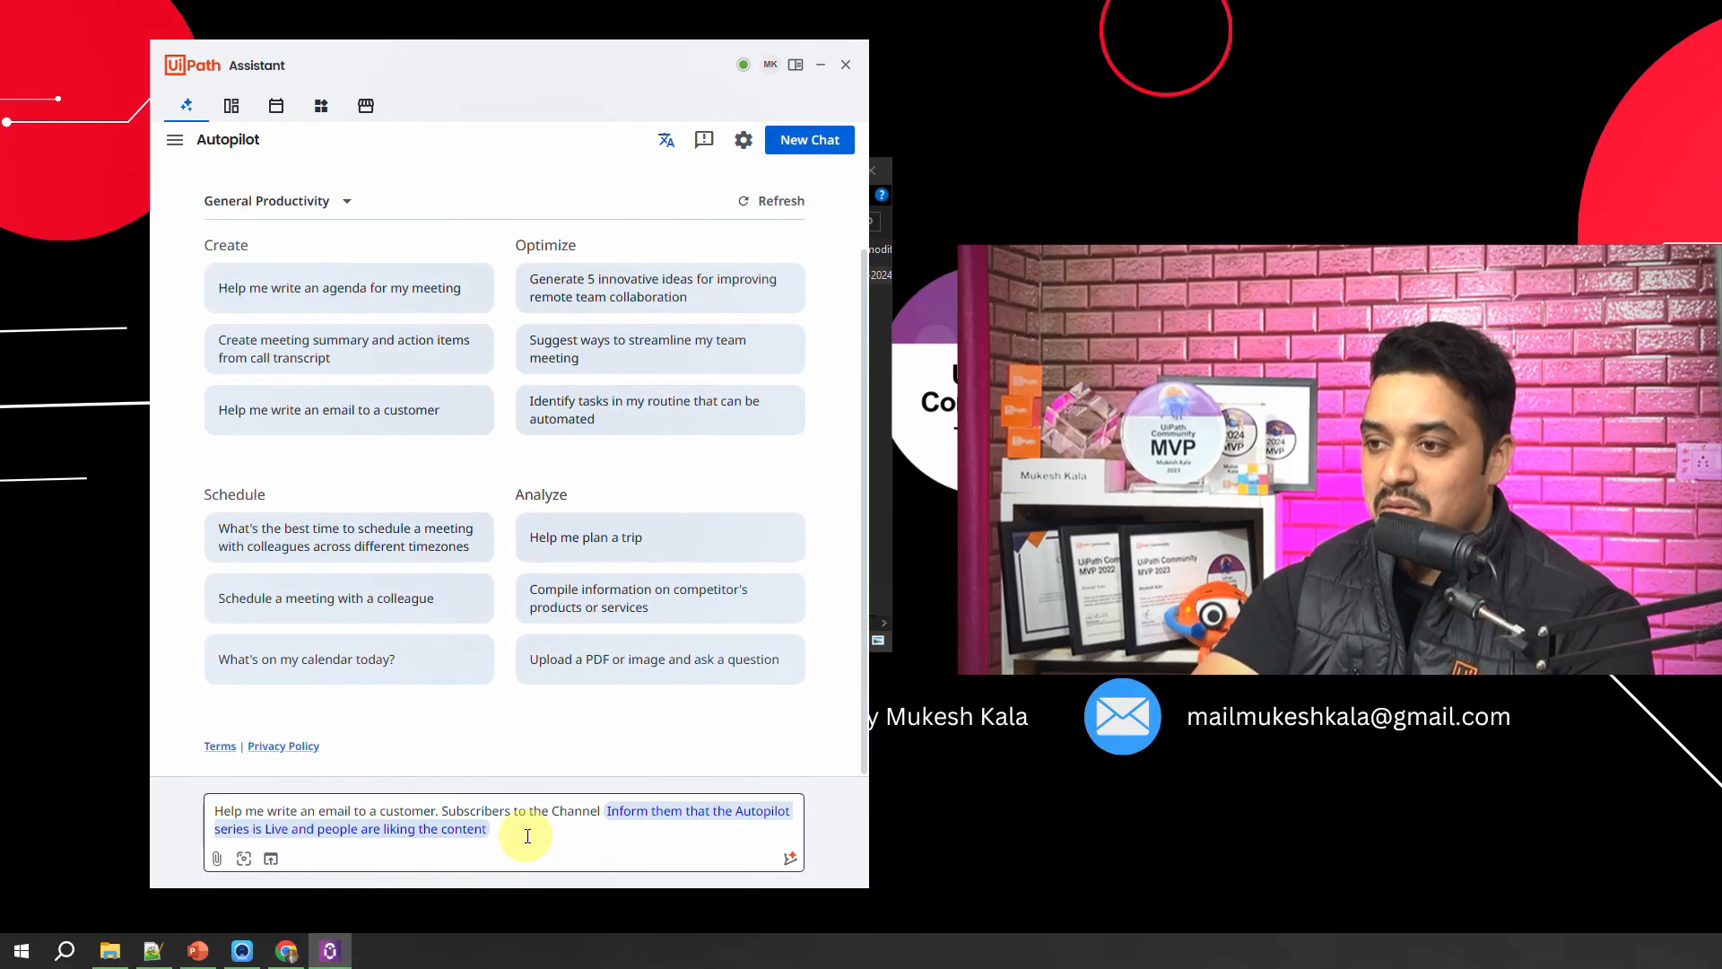
left_click(790, 862)
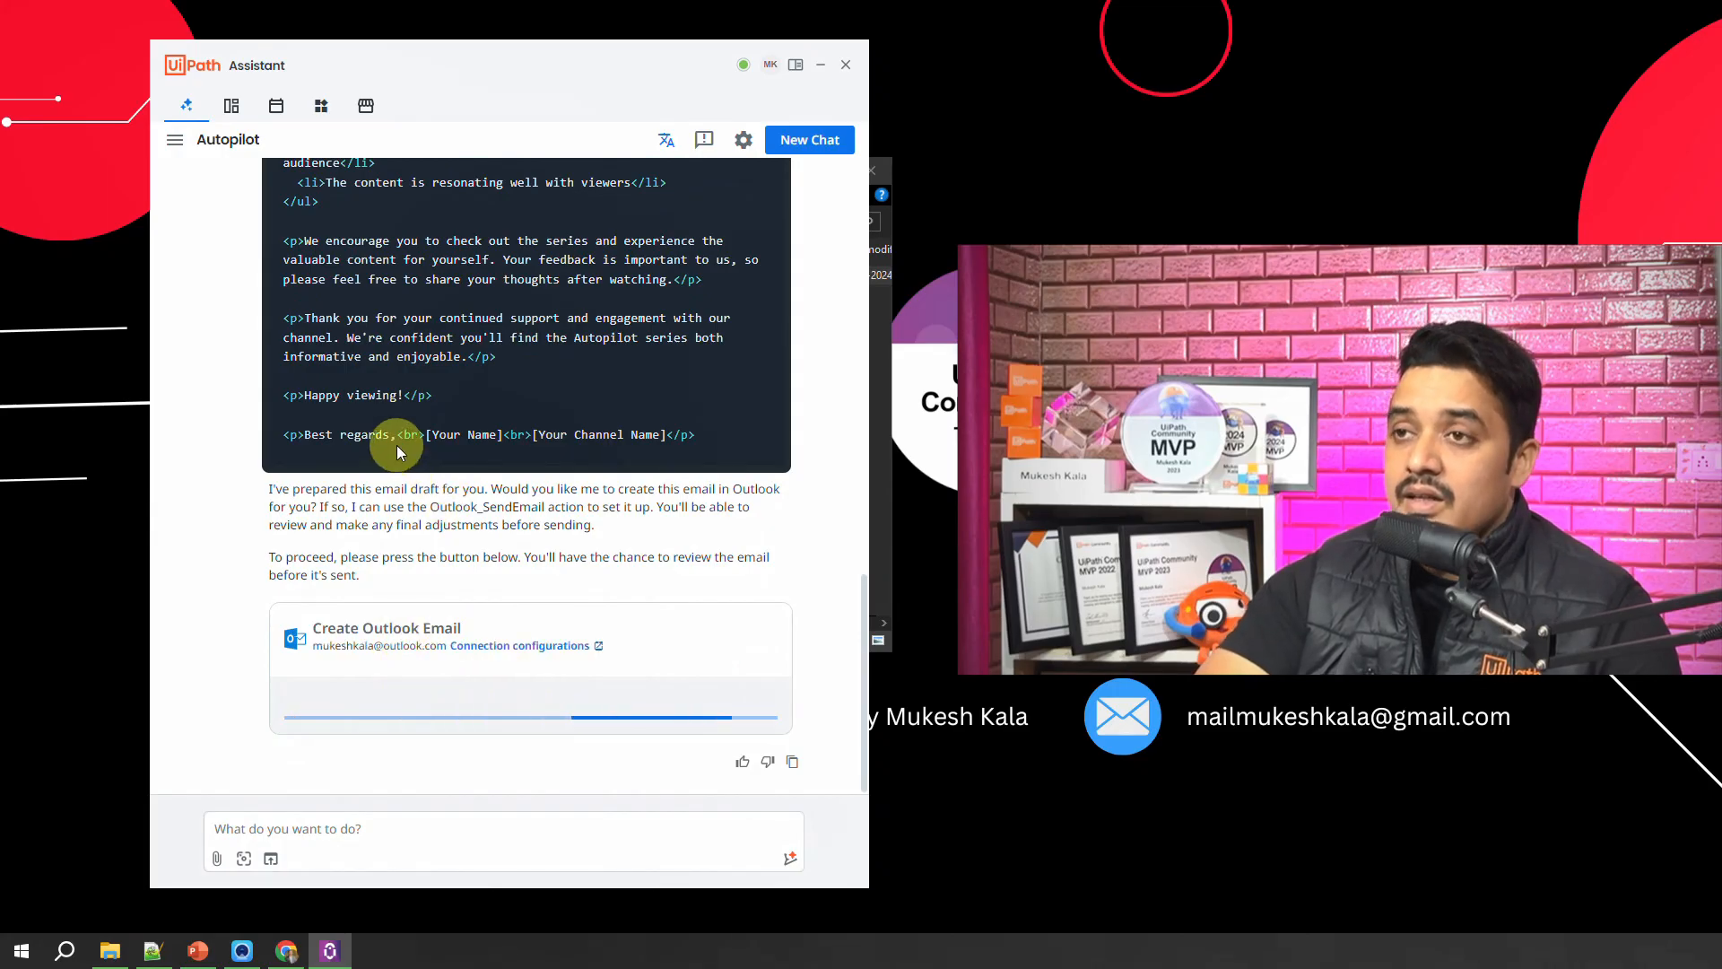
Step: Review the generated email draft and the fields of the Create Outlook Email form
scroll(421, 448, "up", 6)
scroll(440, 448, "down", 6)
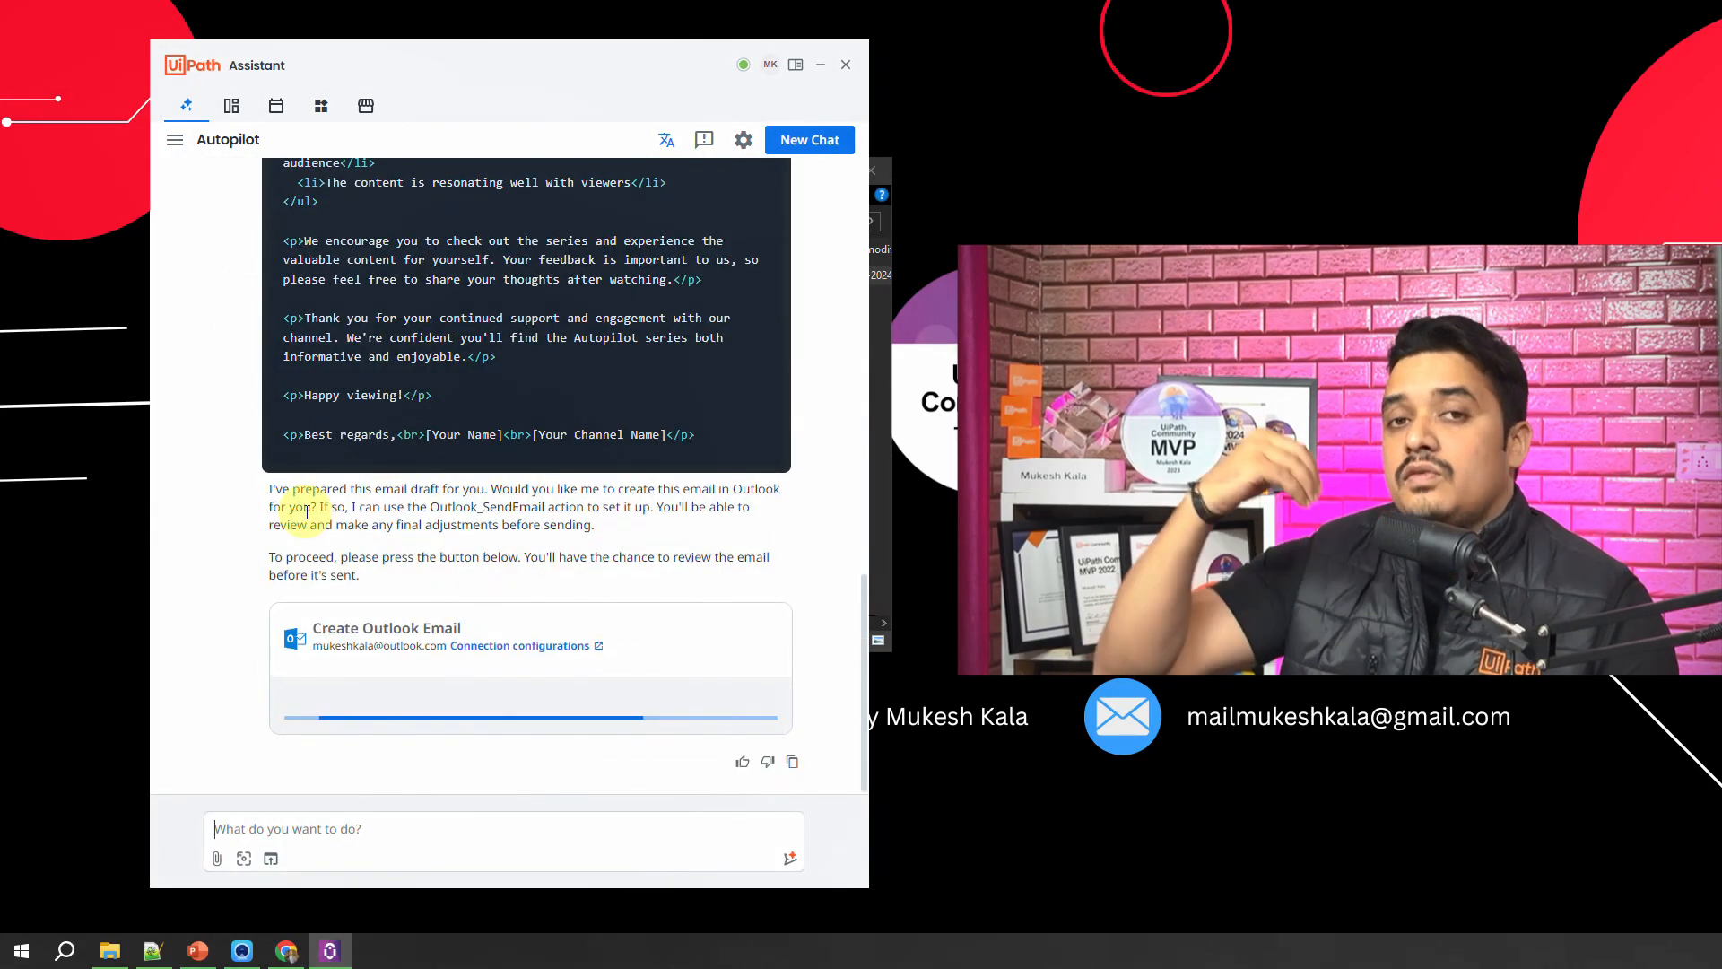
scroll(309, 506, "up", 3)
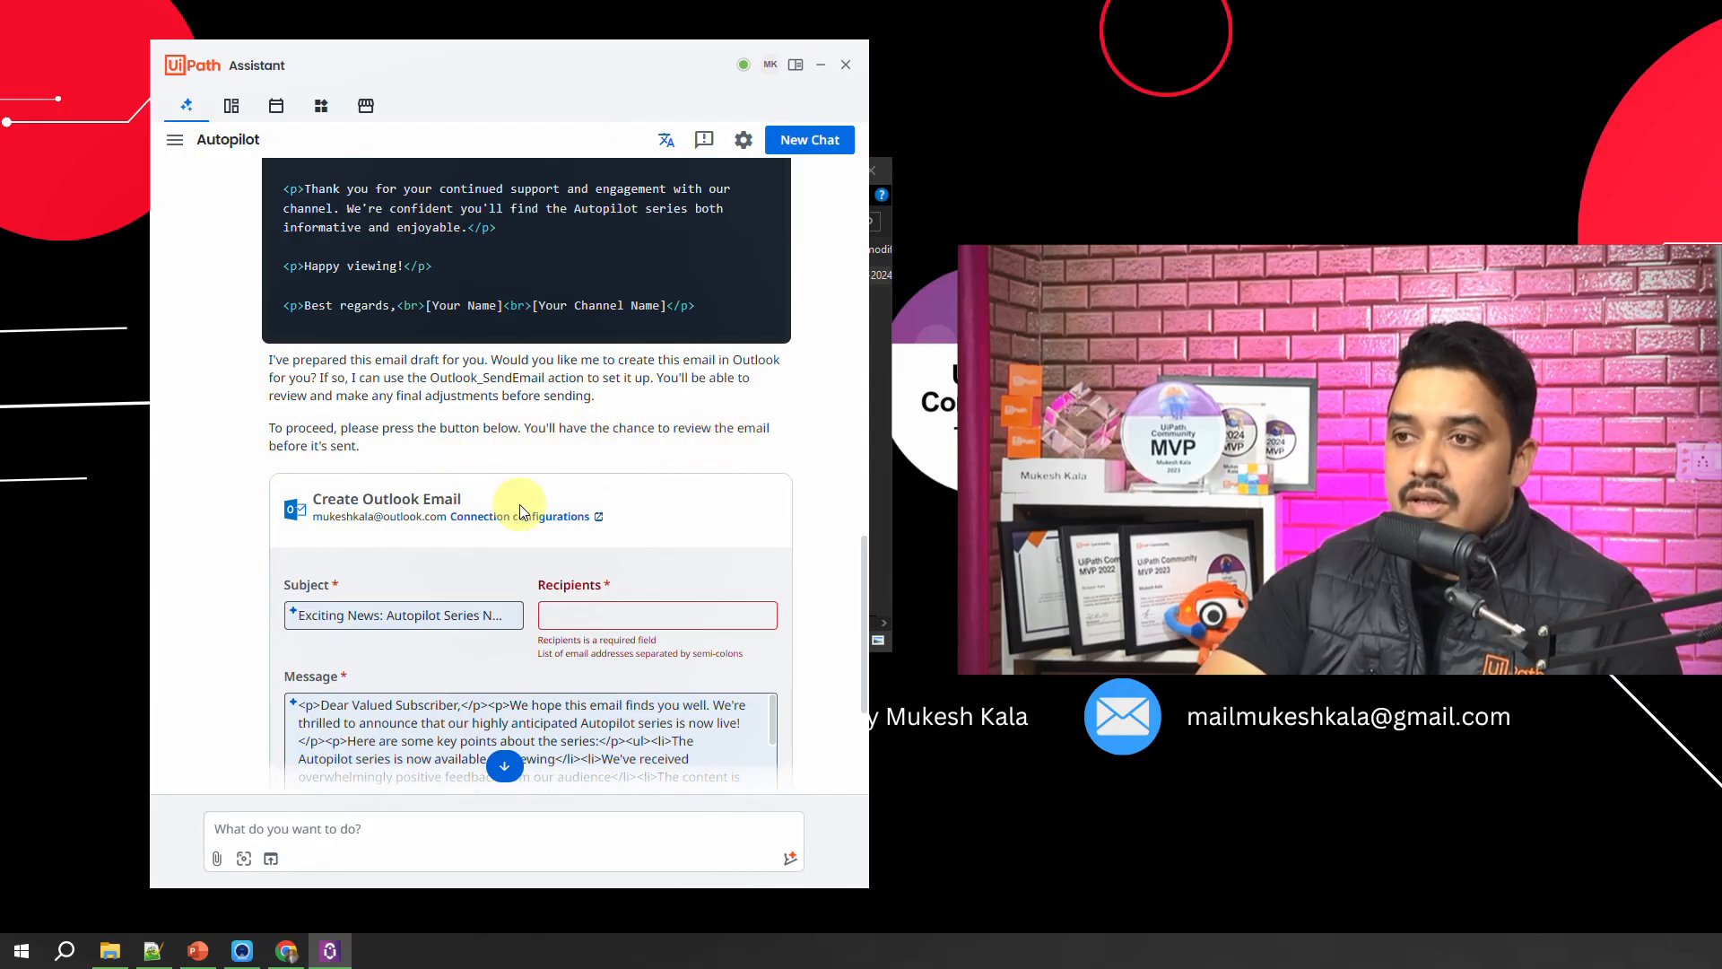
scroll(520, 507, "down", 1)
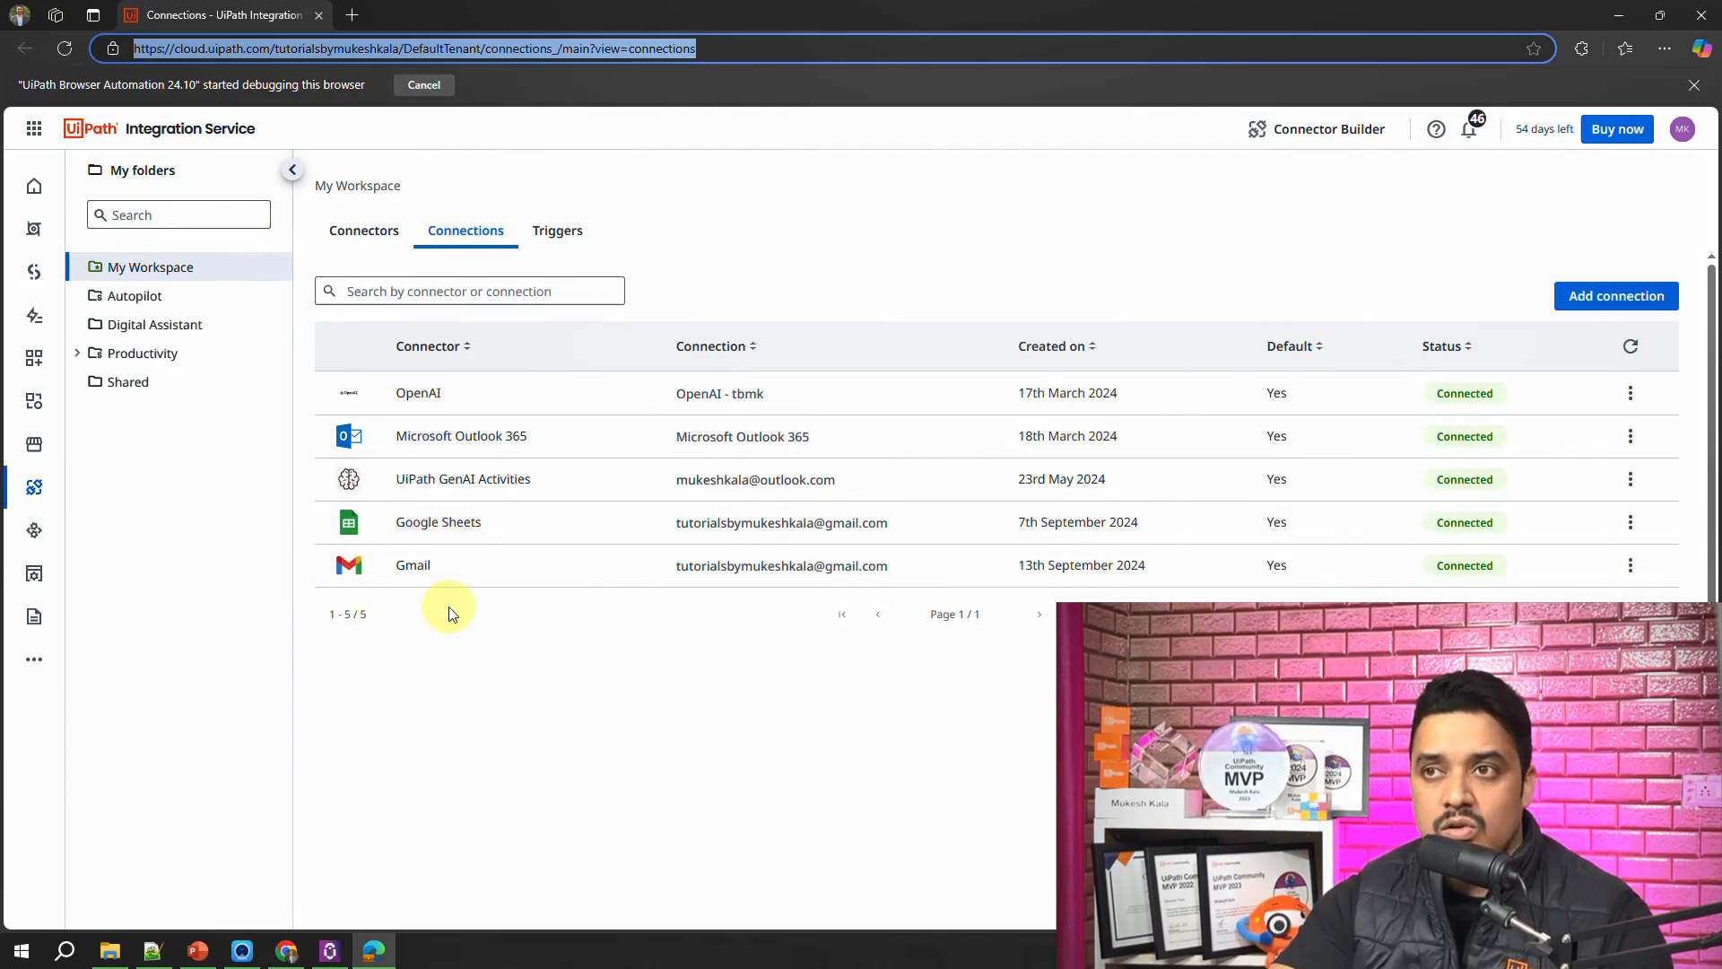
Step: Check the Integration Service connections in the Productivity and My Workspace folders
left_click(144, 354)
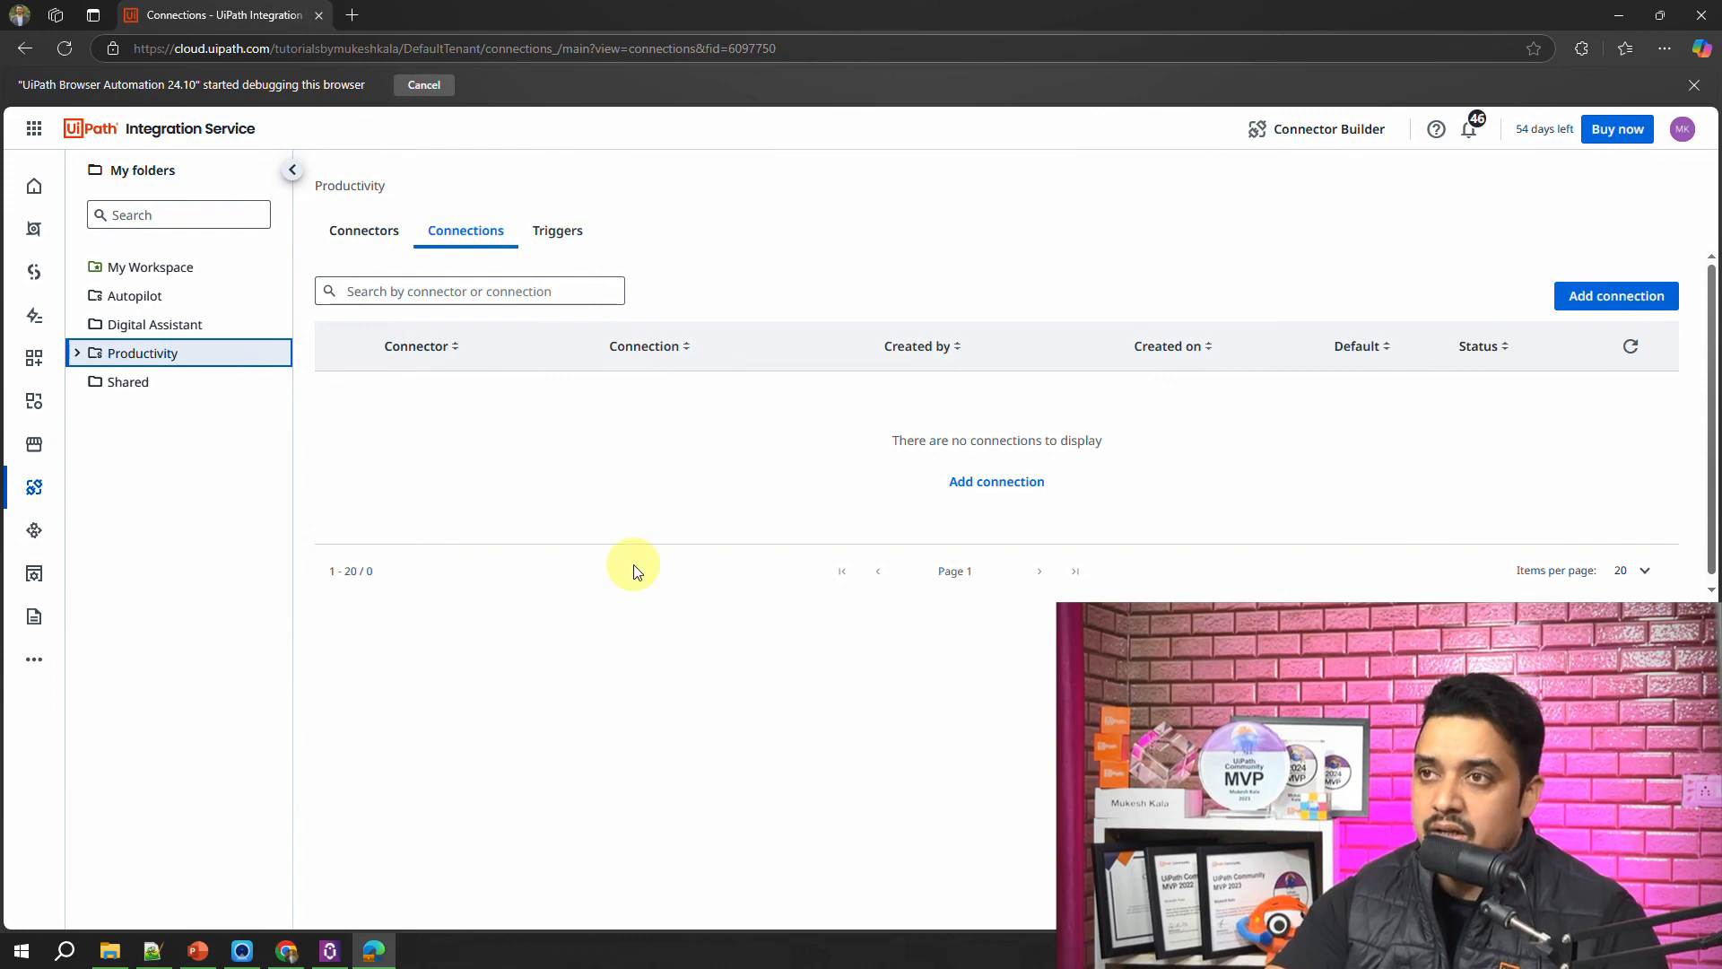
left_click(142, 275)
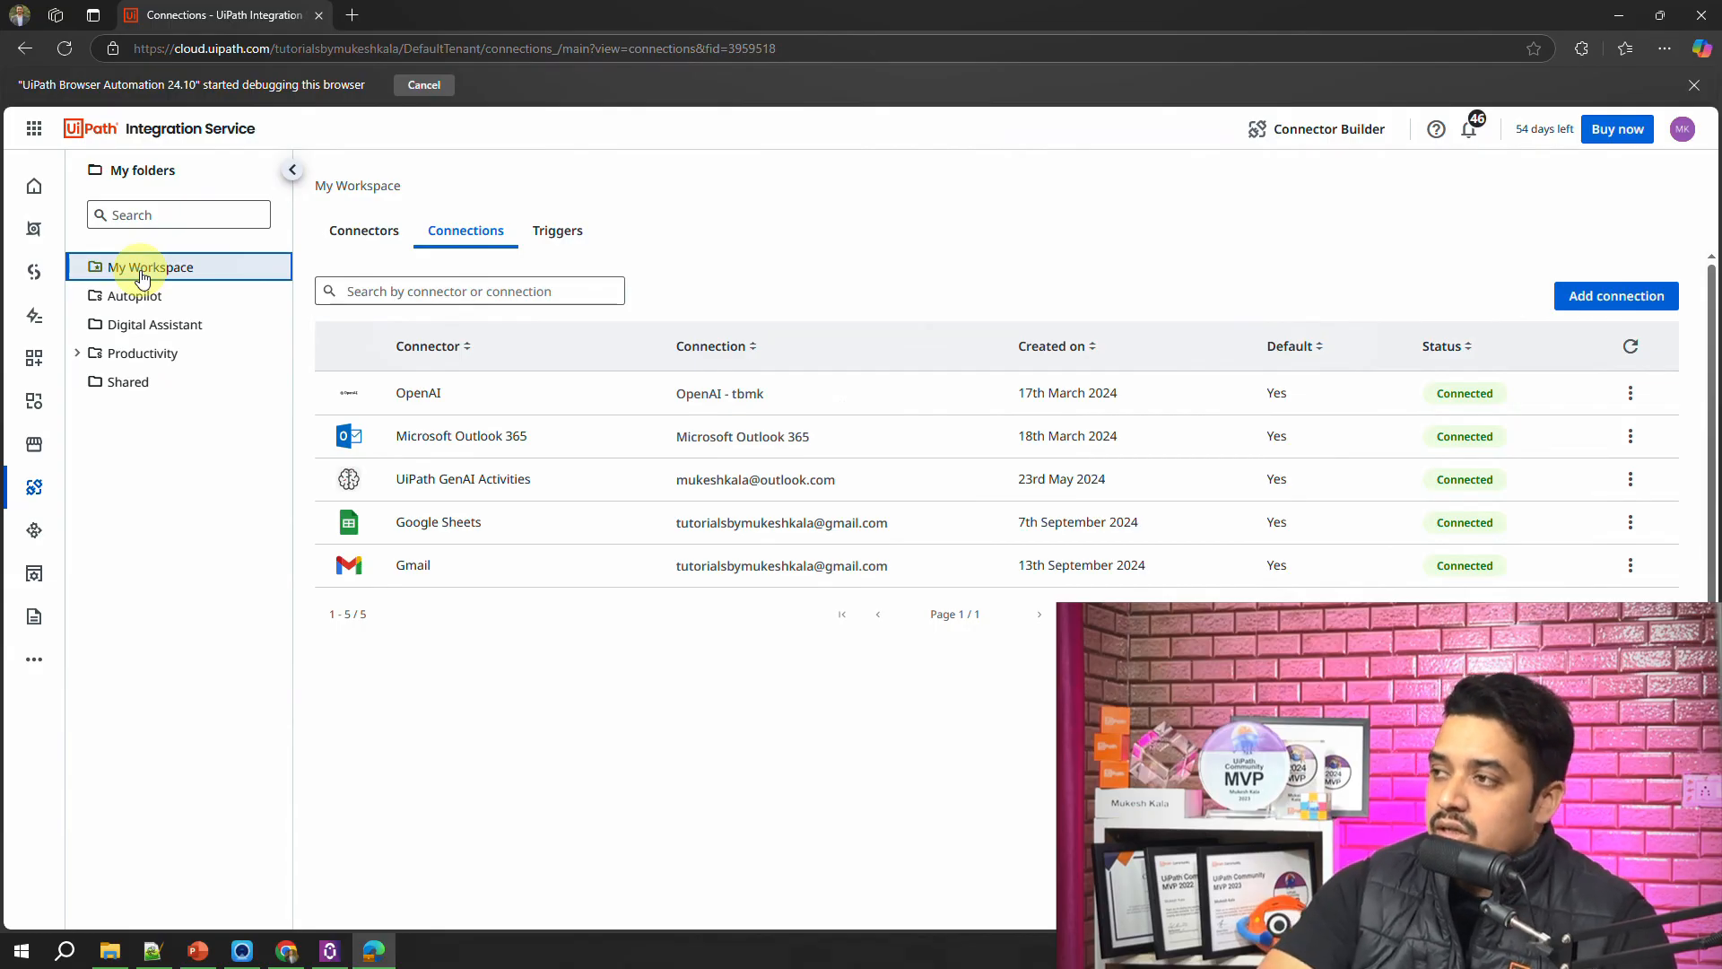
Step: View the environment options for a new Microsoft Outlook 365 connection in My Workspace, close its setup page and return to UiPath Assistant
left_click(1597, 299)
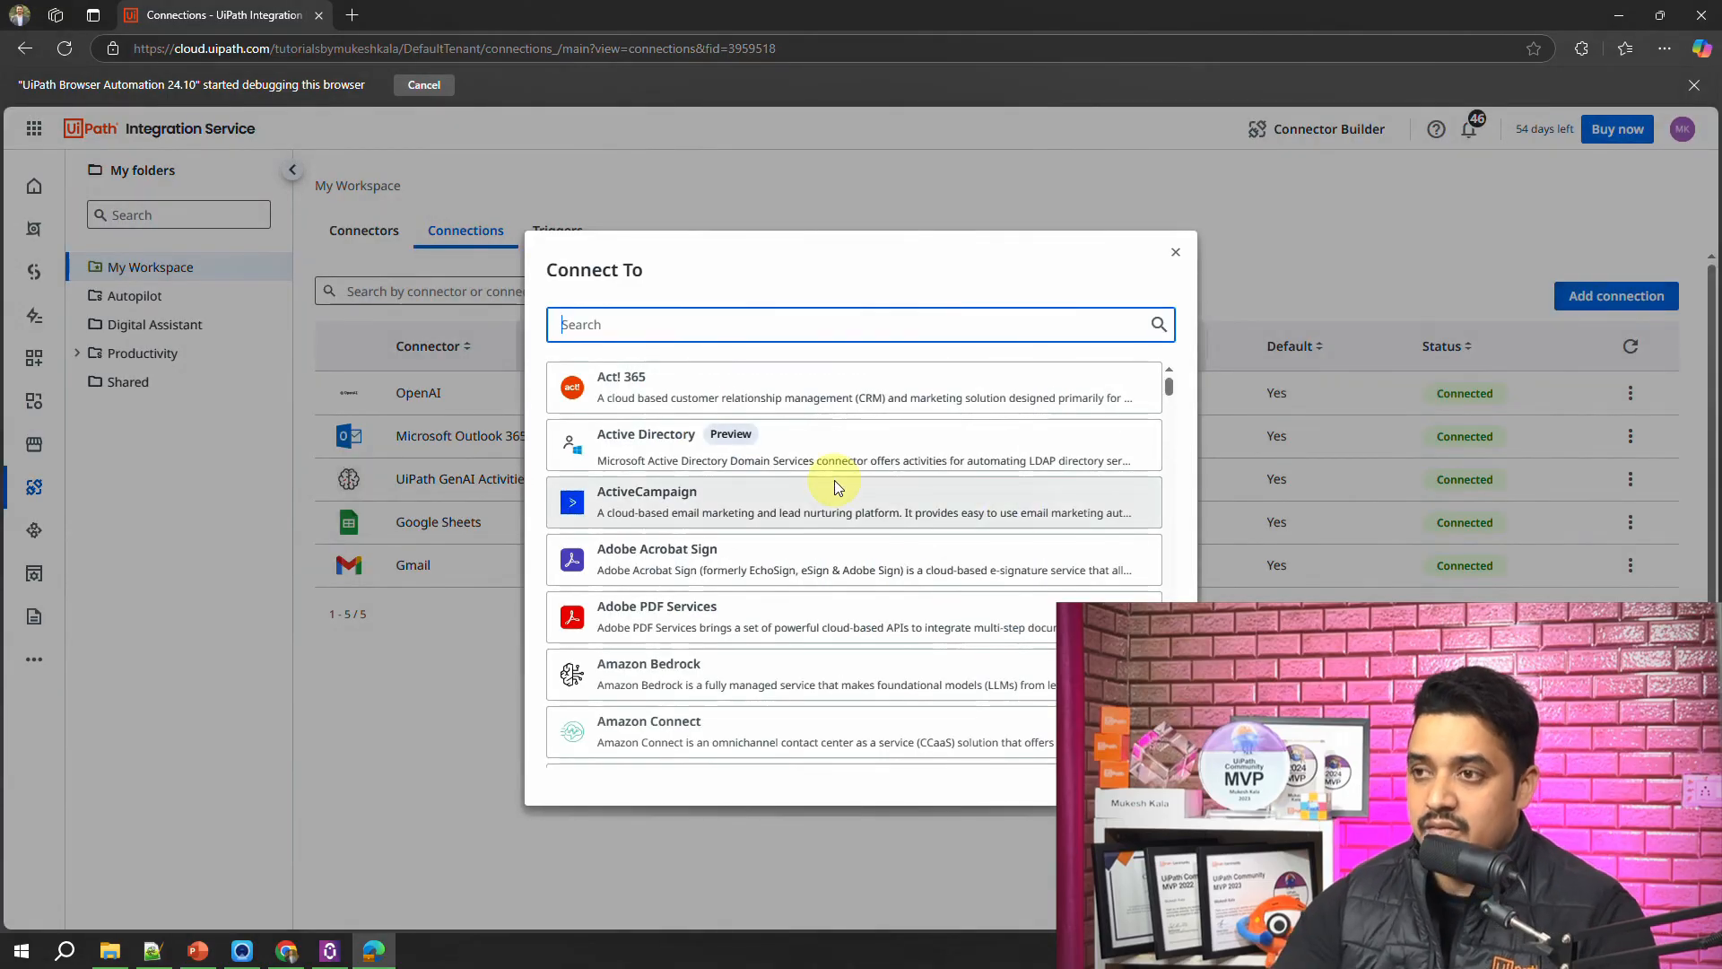
type("outlook")
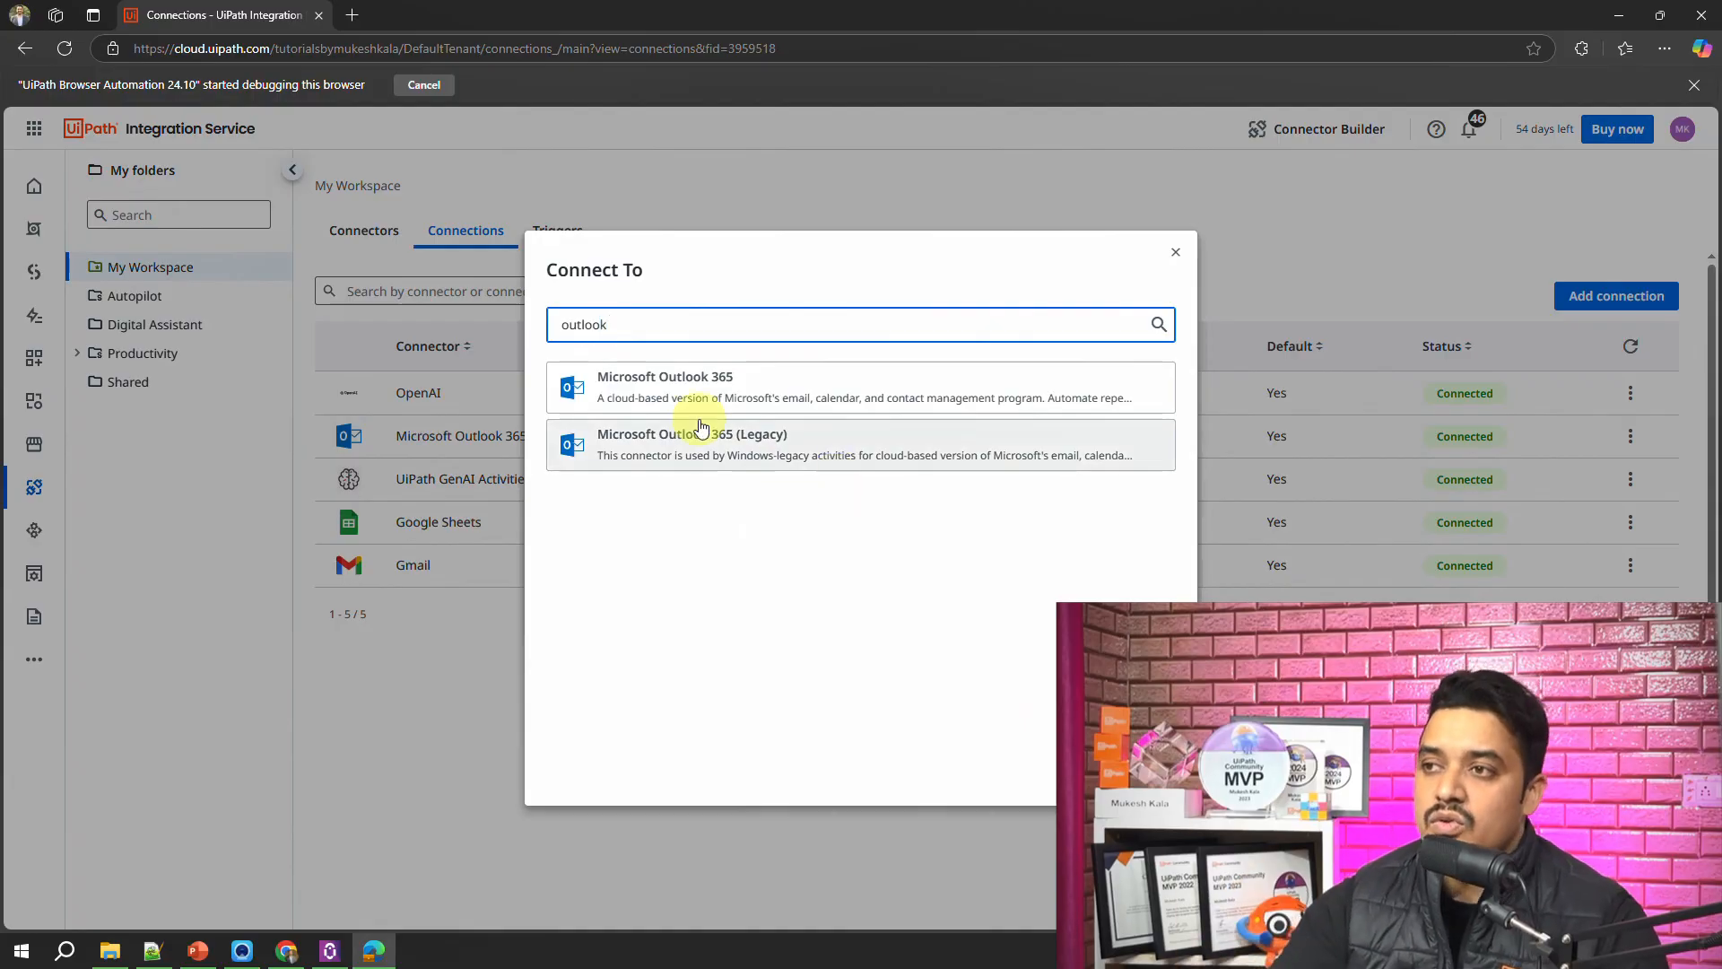
left_click(684, 398)
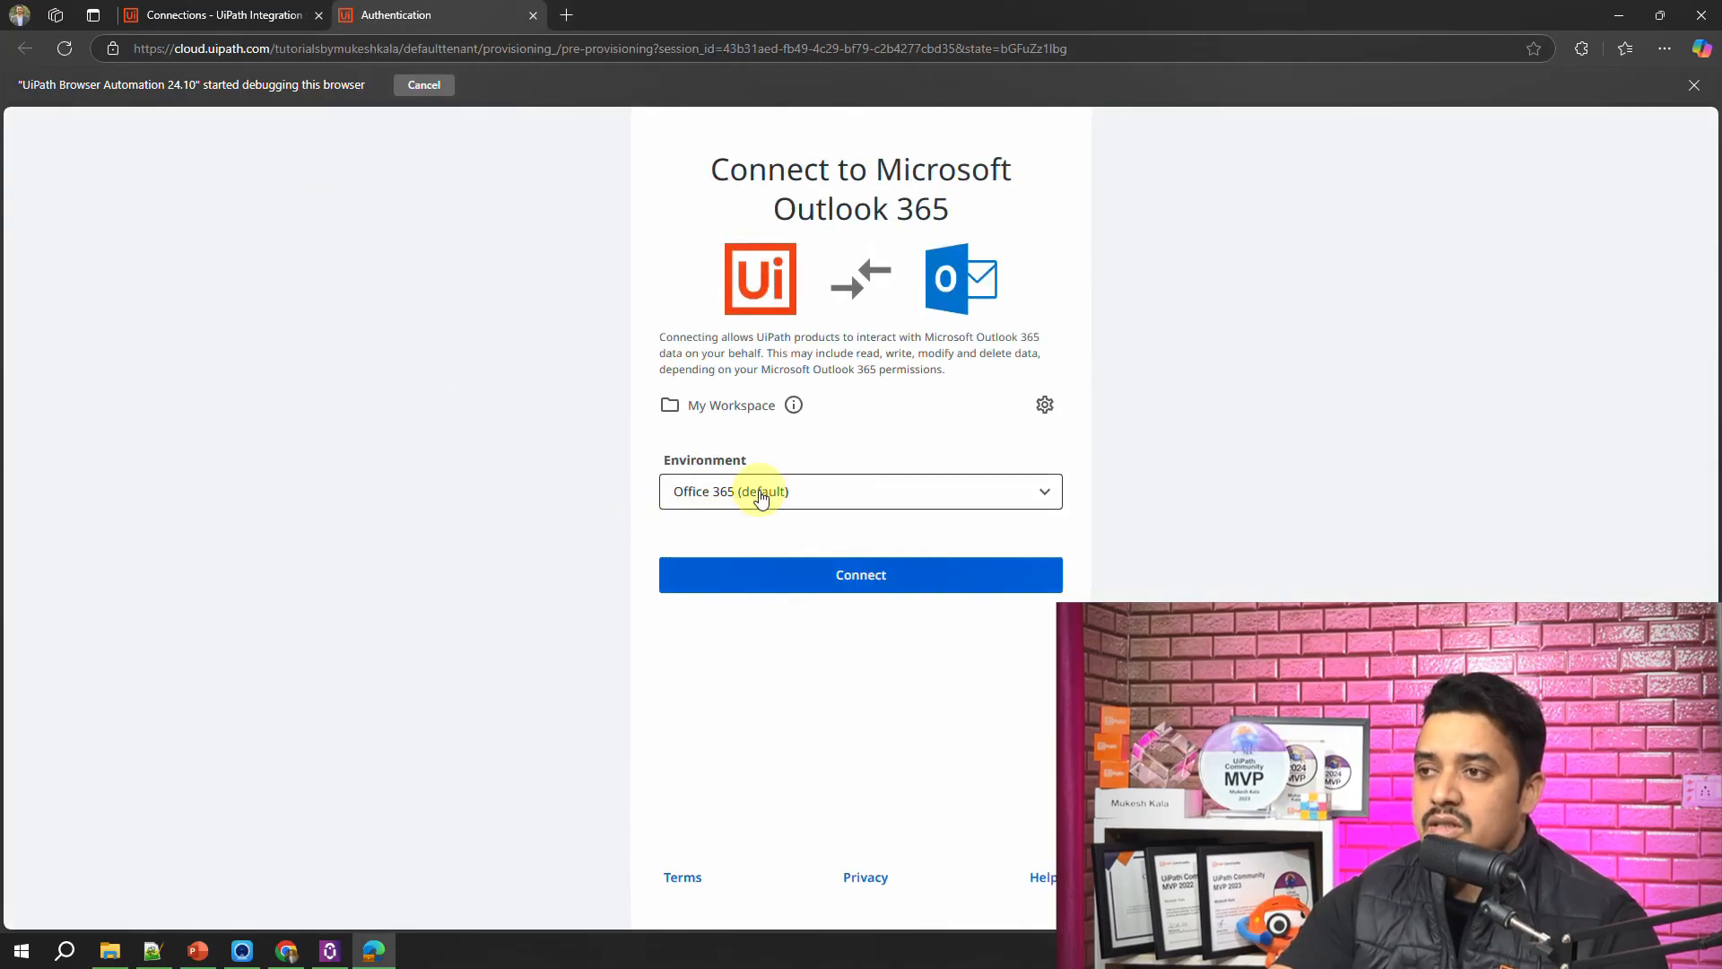
left_click(910, 498)
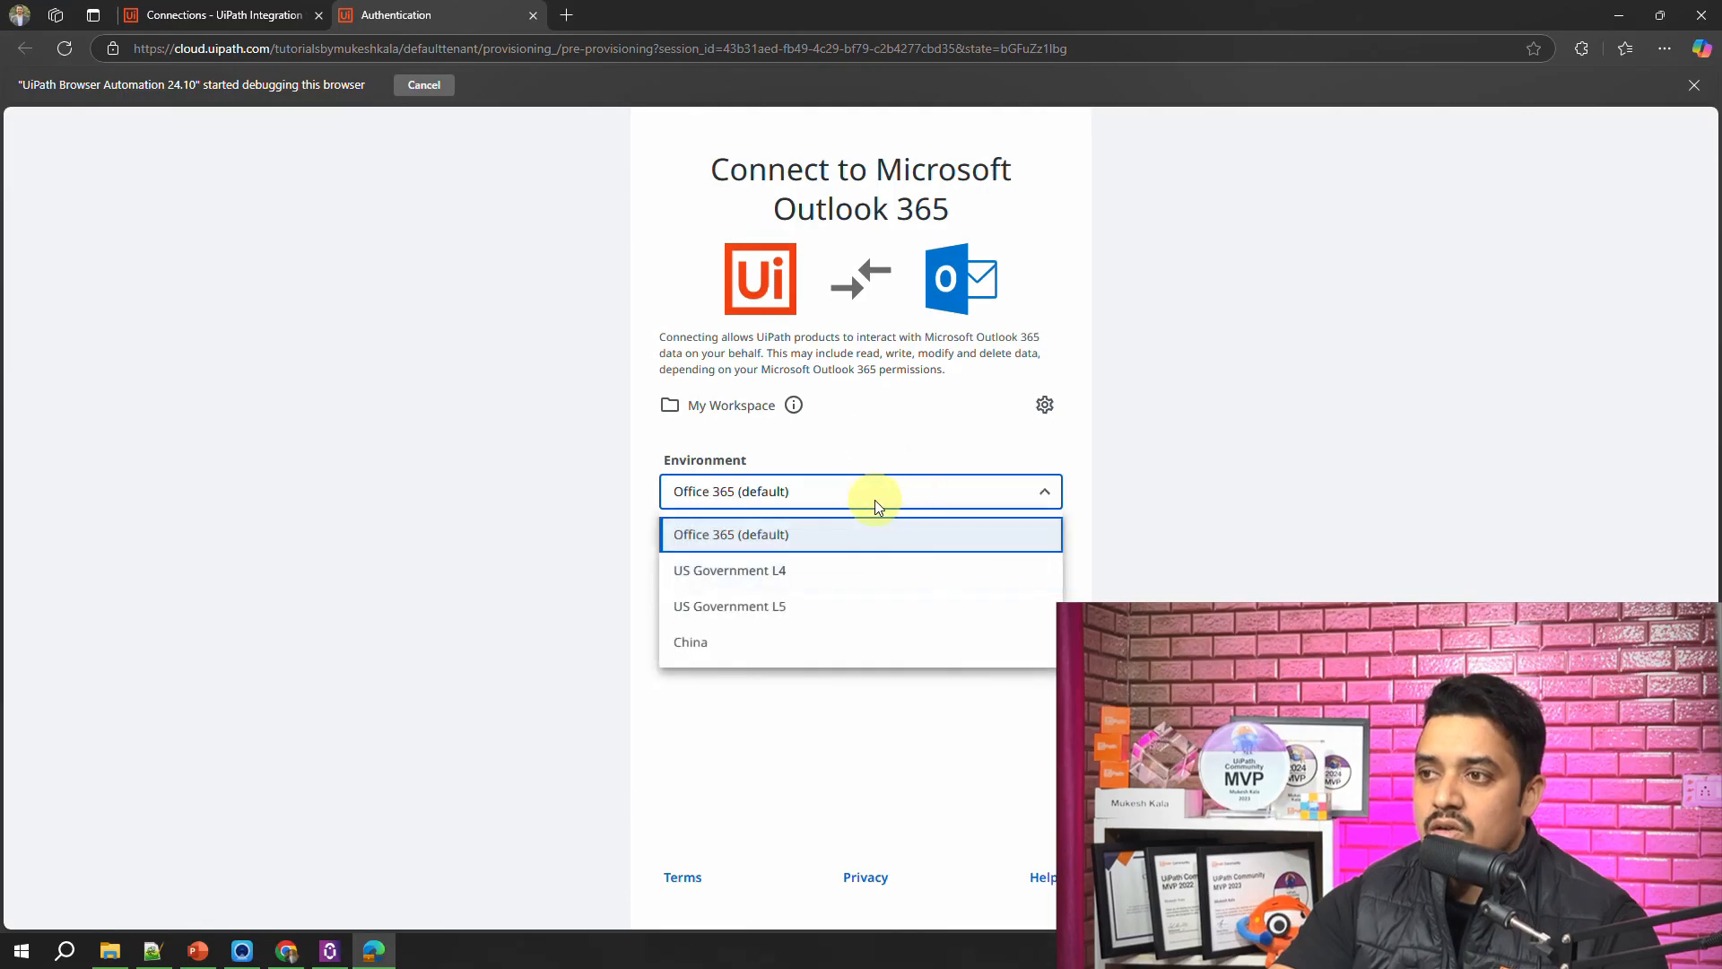
left_click(1042, 490)
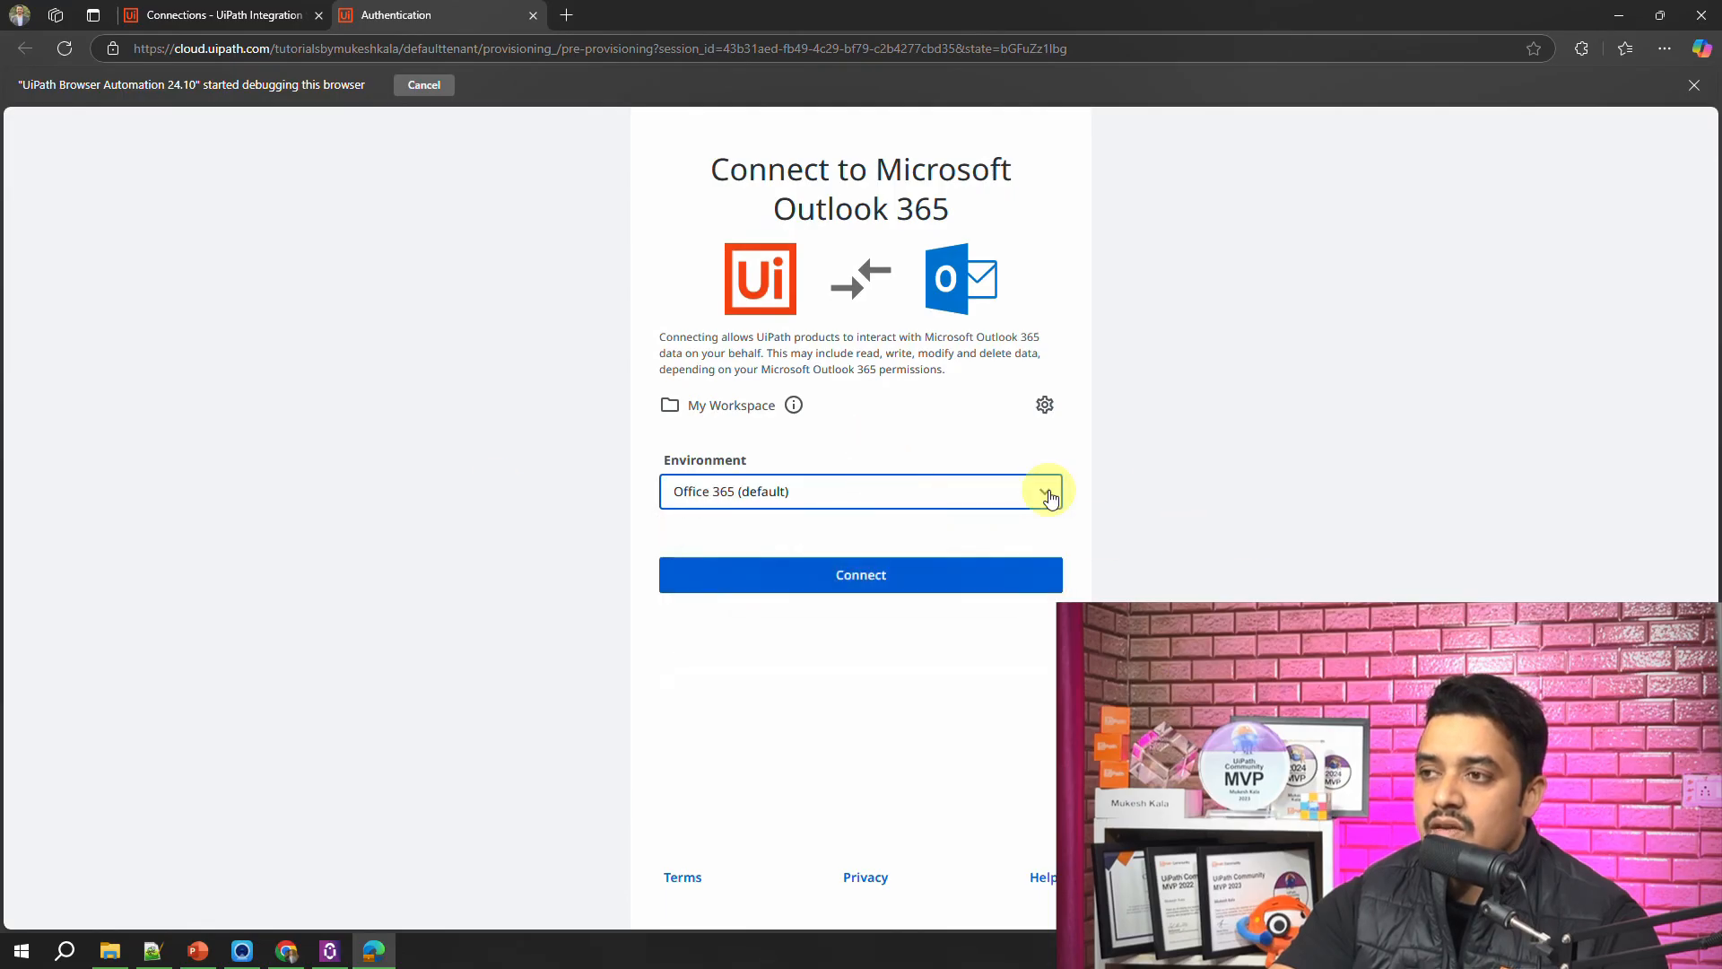
left_click(534, 16)
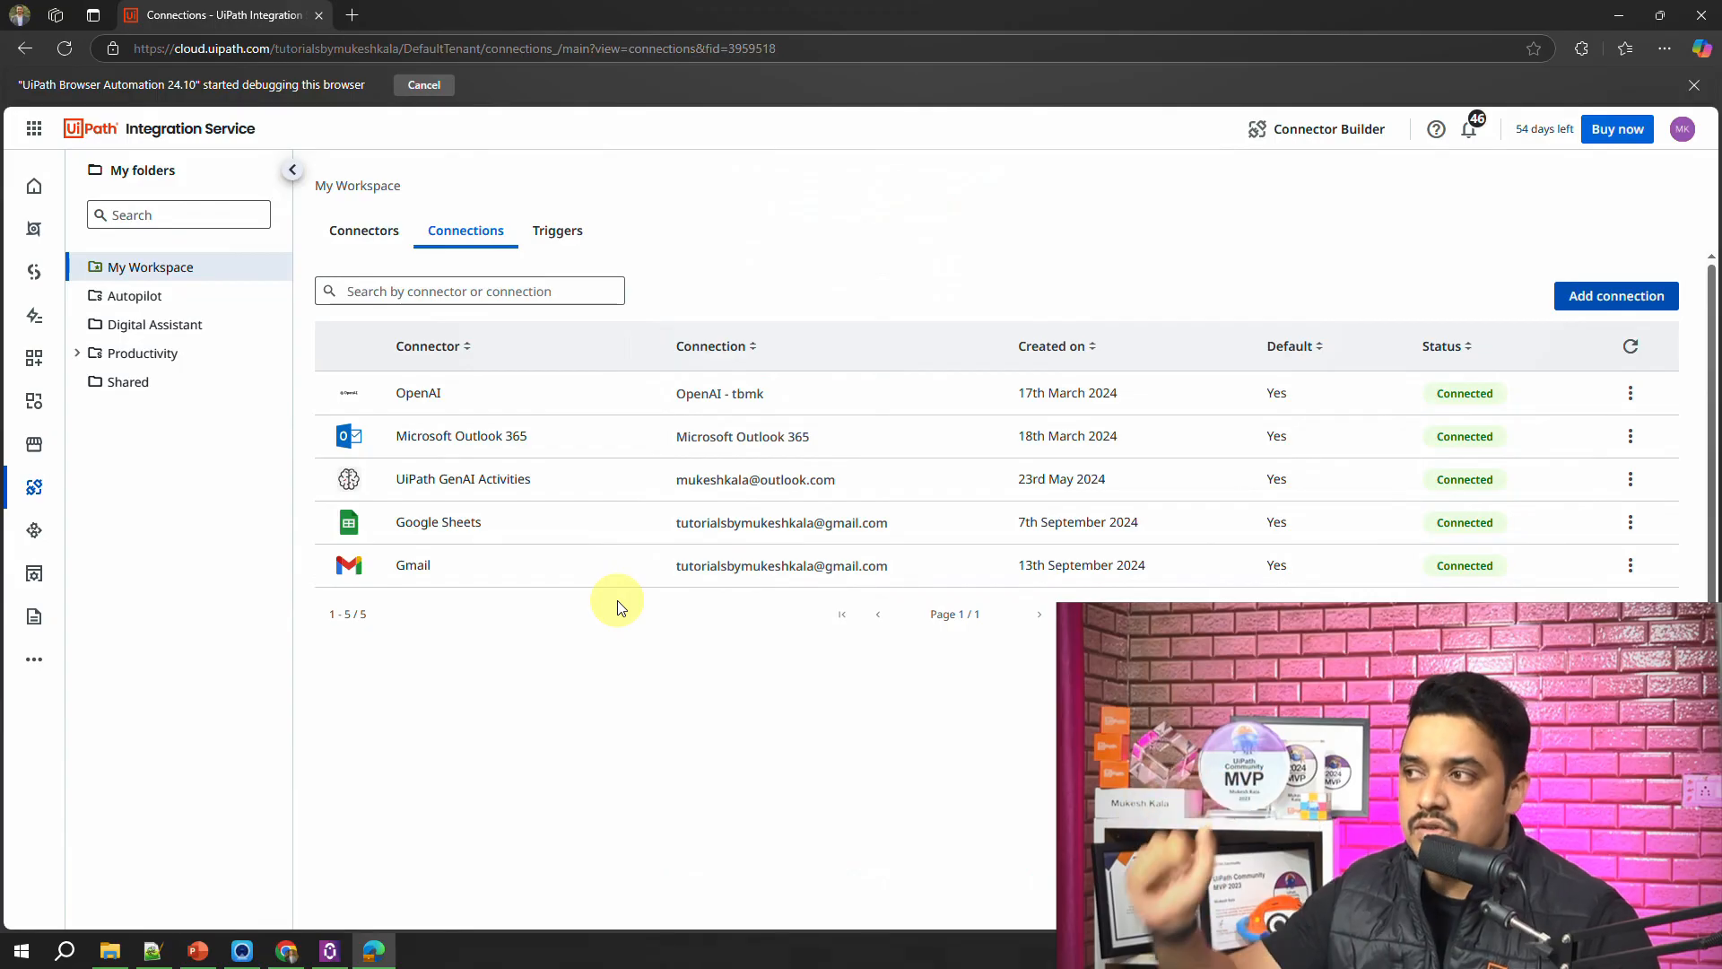
left_click(332, 949)
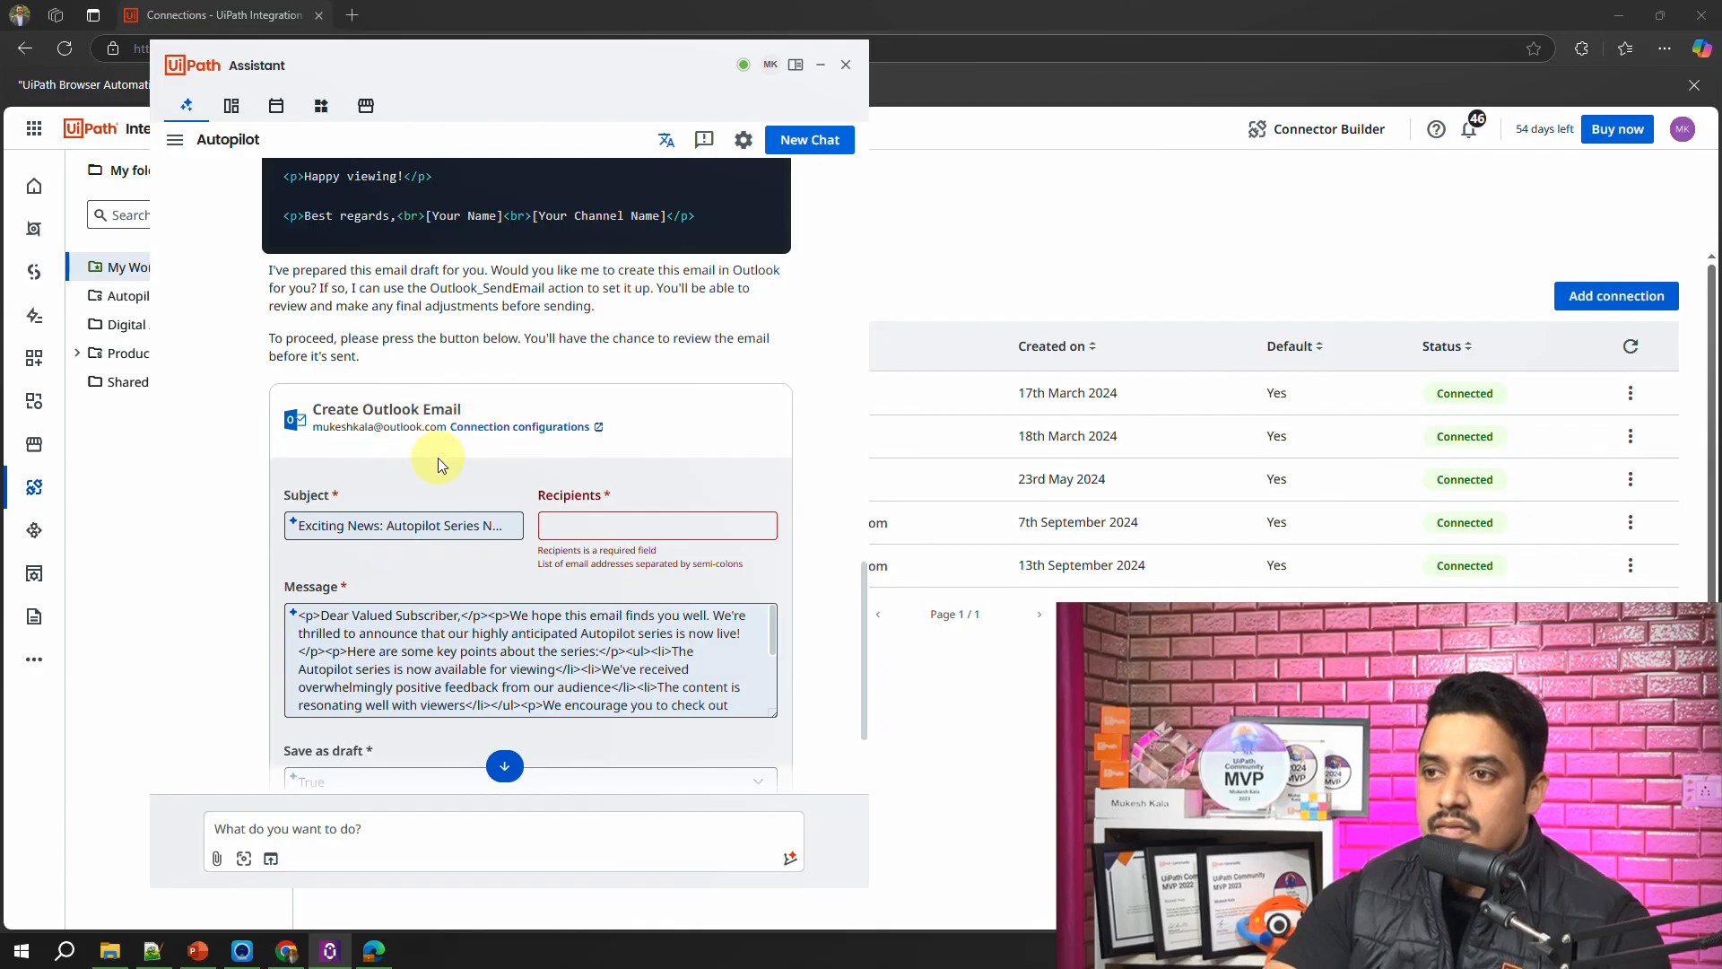
Step: Enter the recipient's email address in the Create Outlook Email form and check the end of the message
scroll(438, 455, "down", 2)
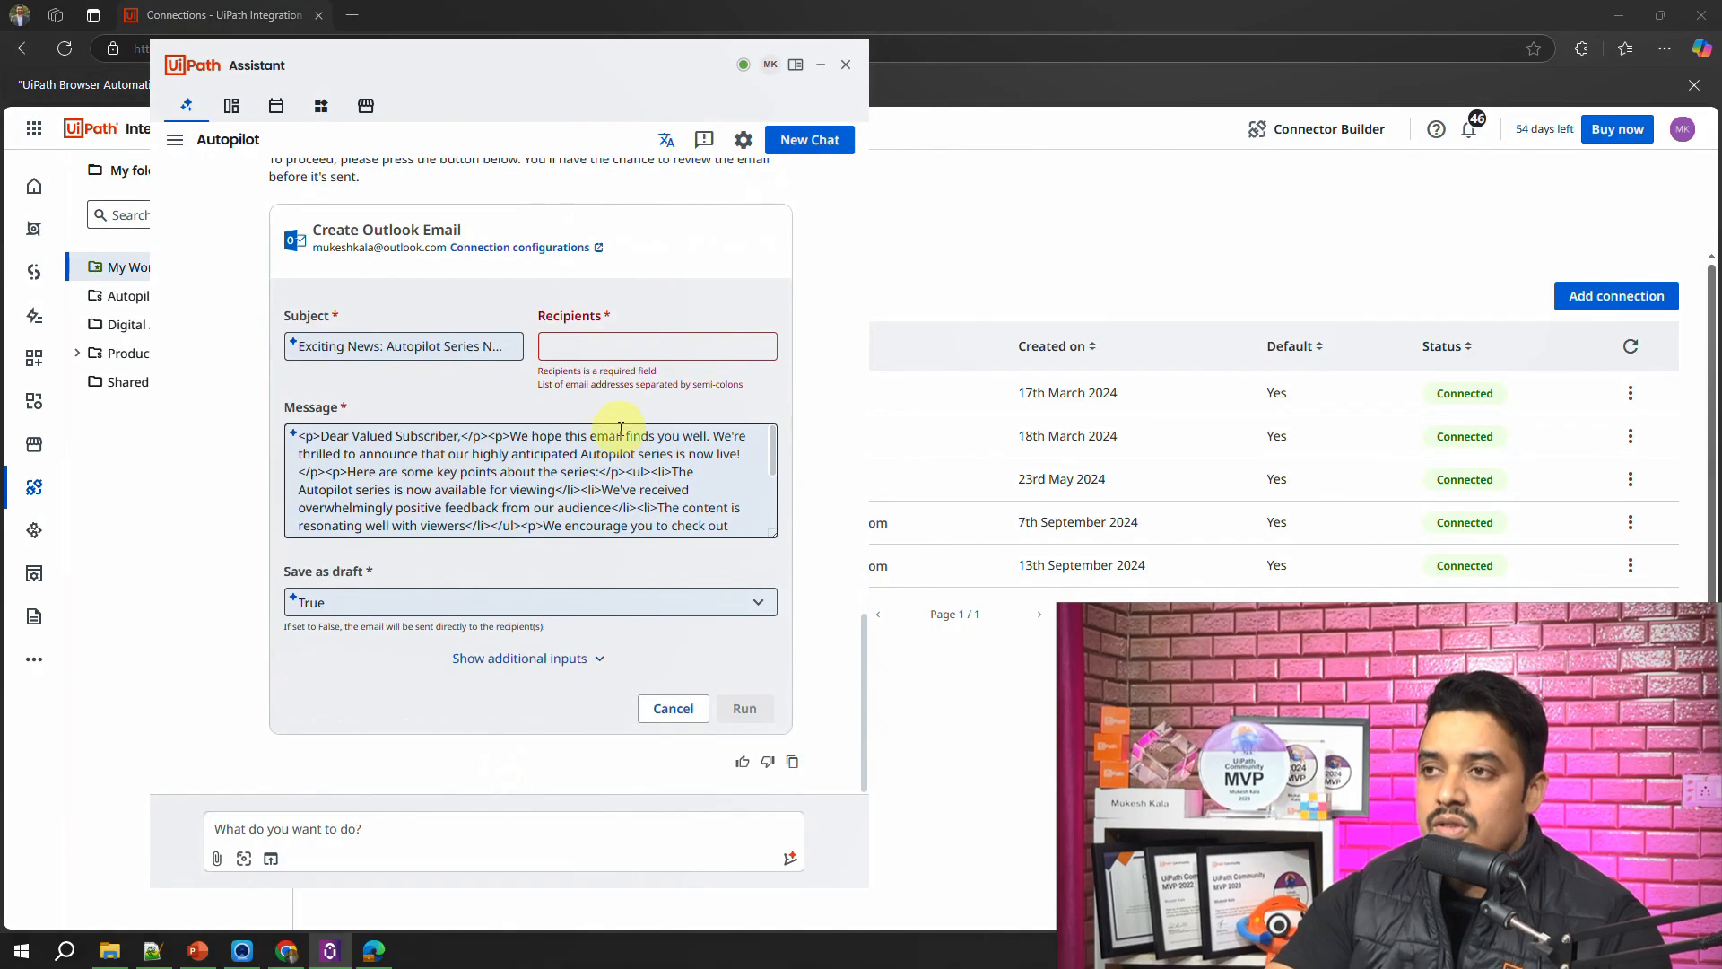
left_click(579, 340)
scroll(391, 483, "down", 3)
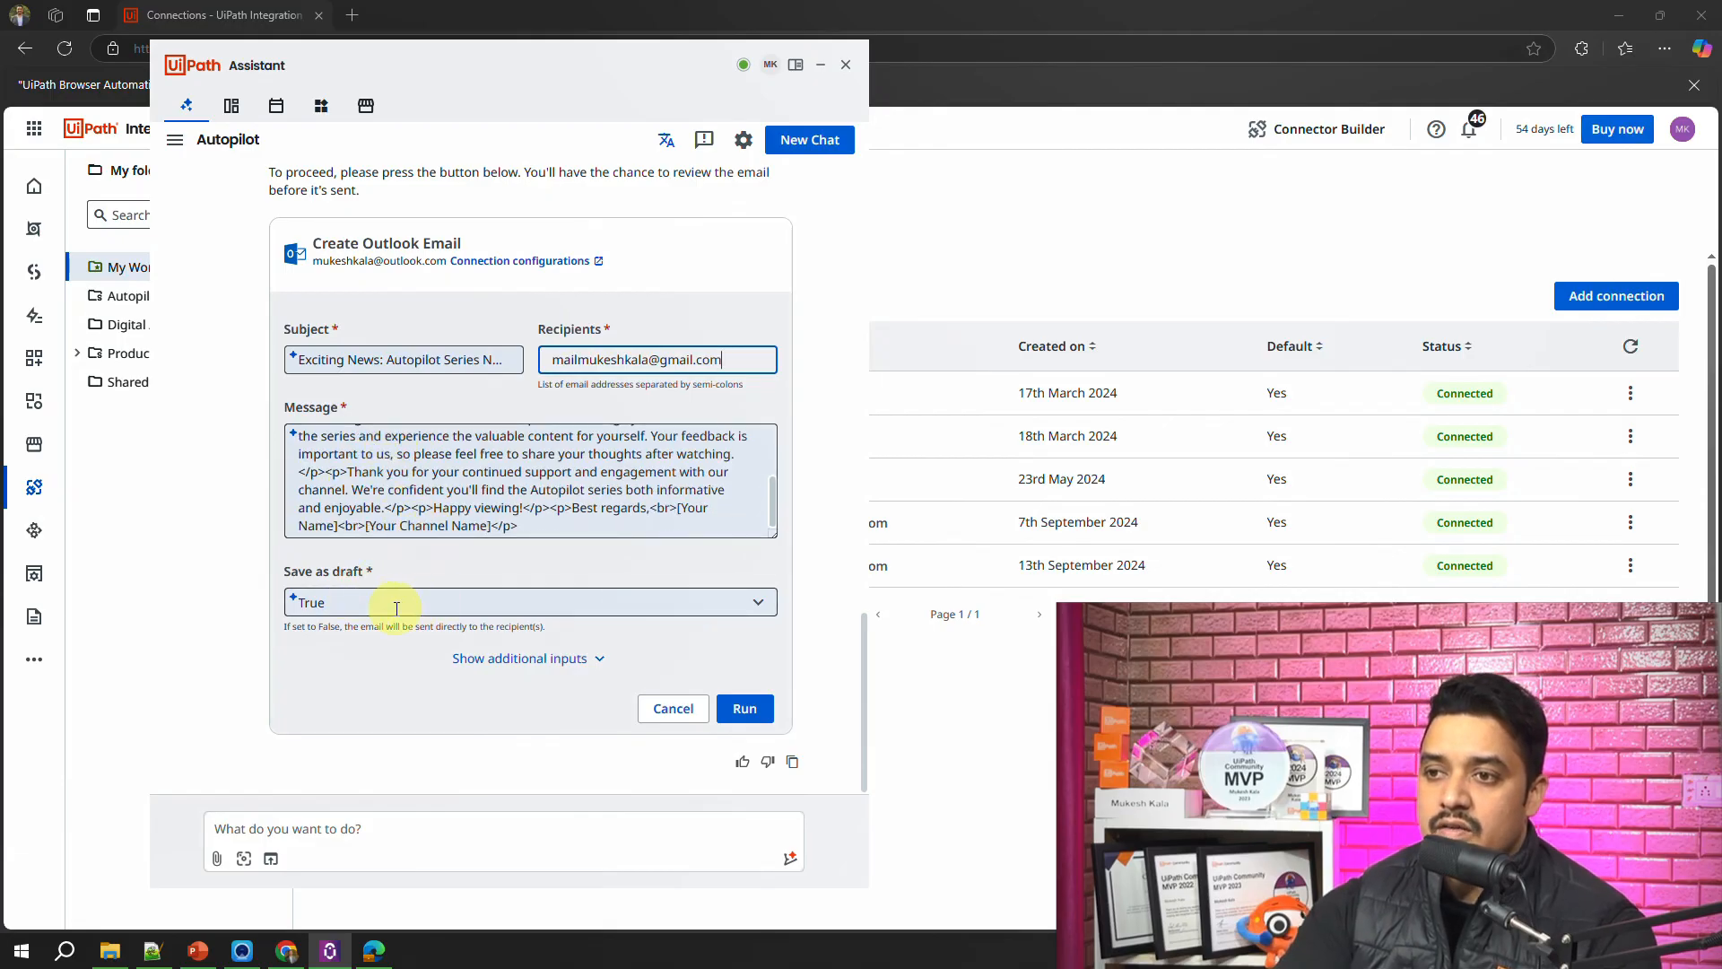
Step: Set Save as draft to False, show the additional inputs and run the Create Outlook Email action
left_click(585, 611)
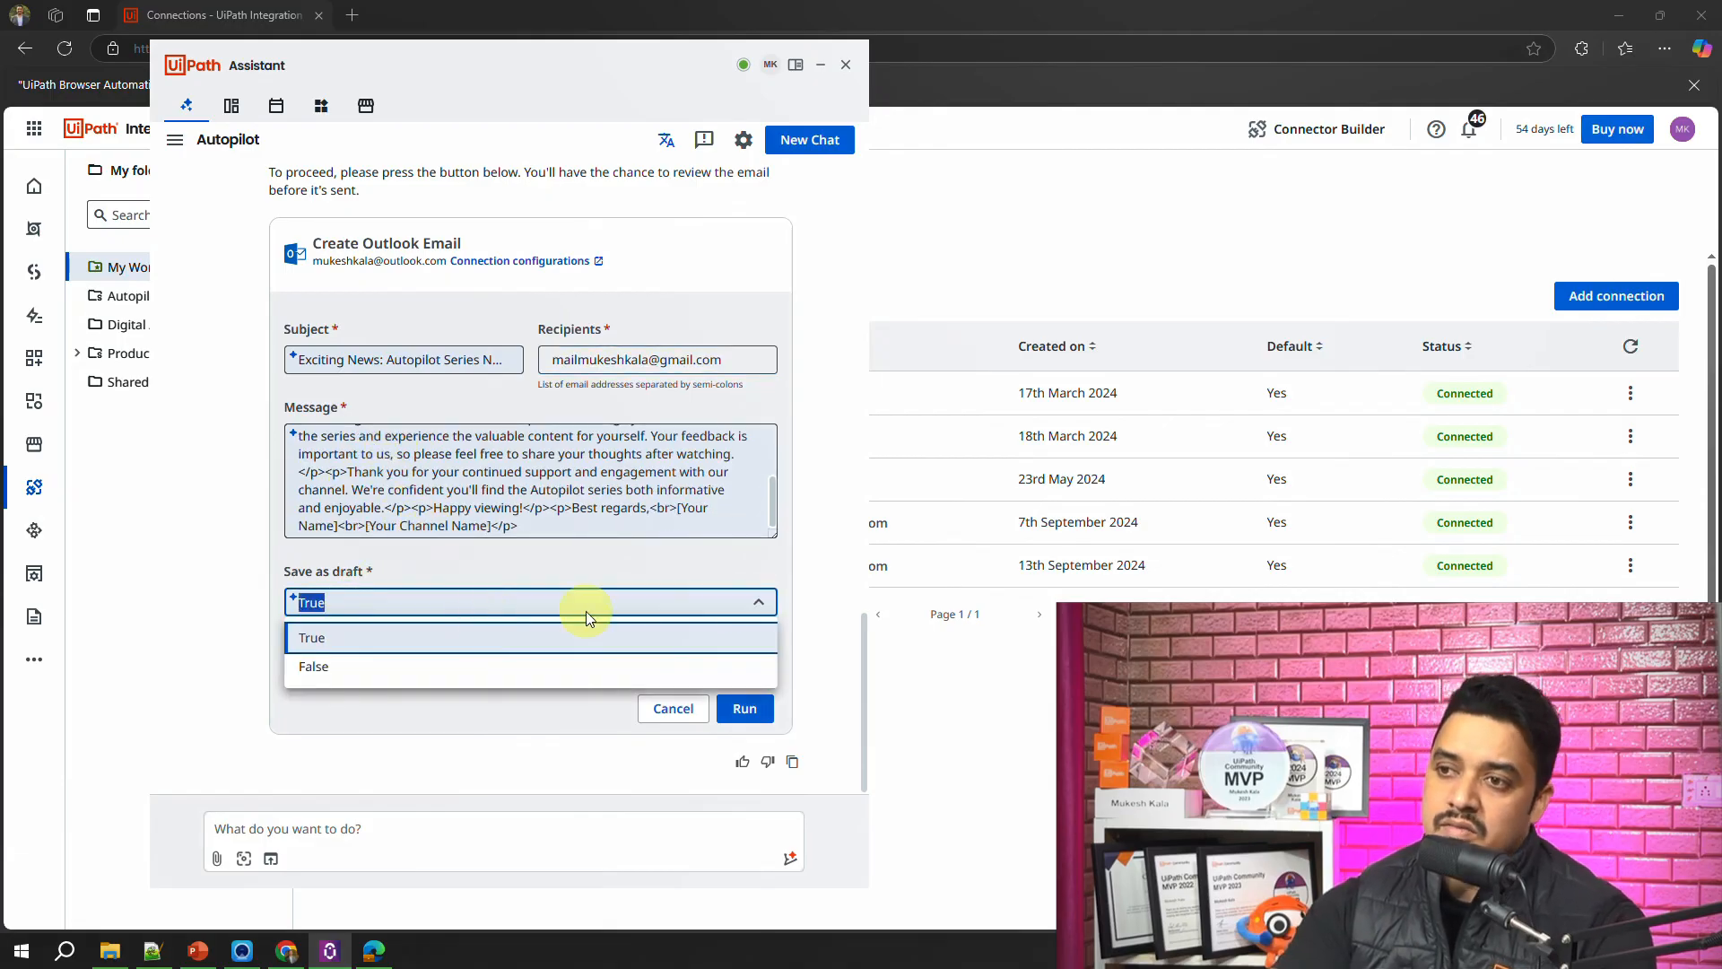
left_click(357, 665)
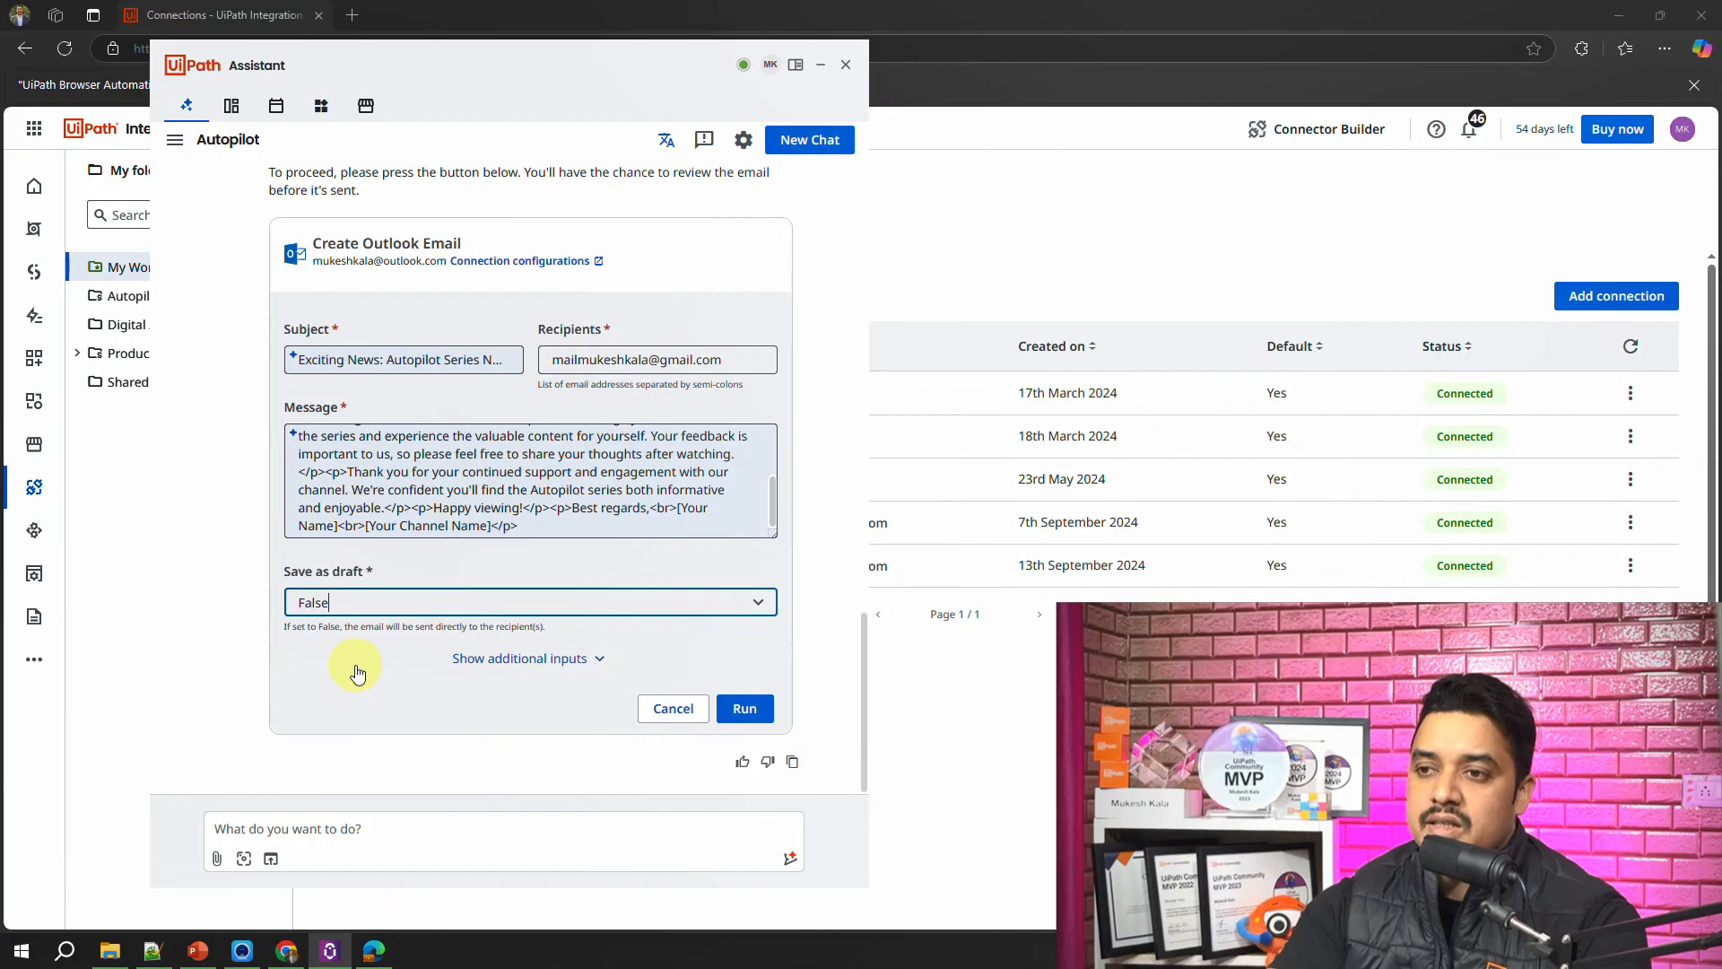
left_click(570, 657)
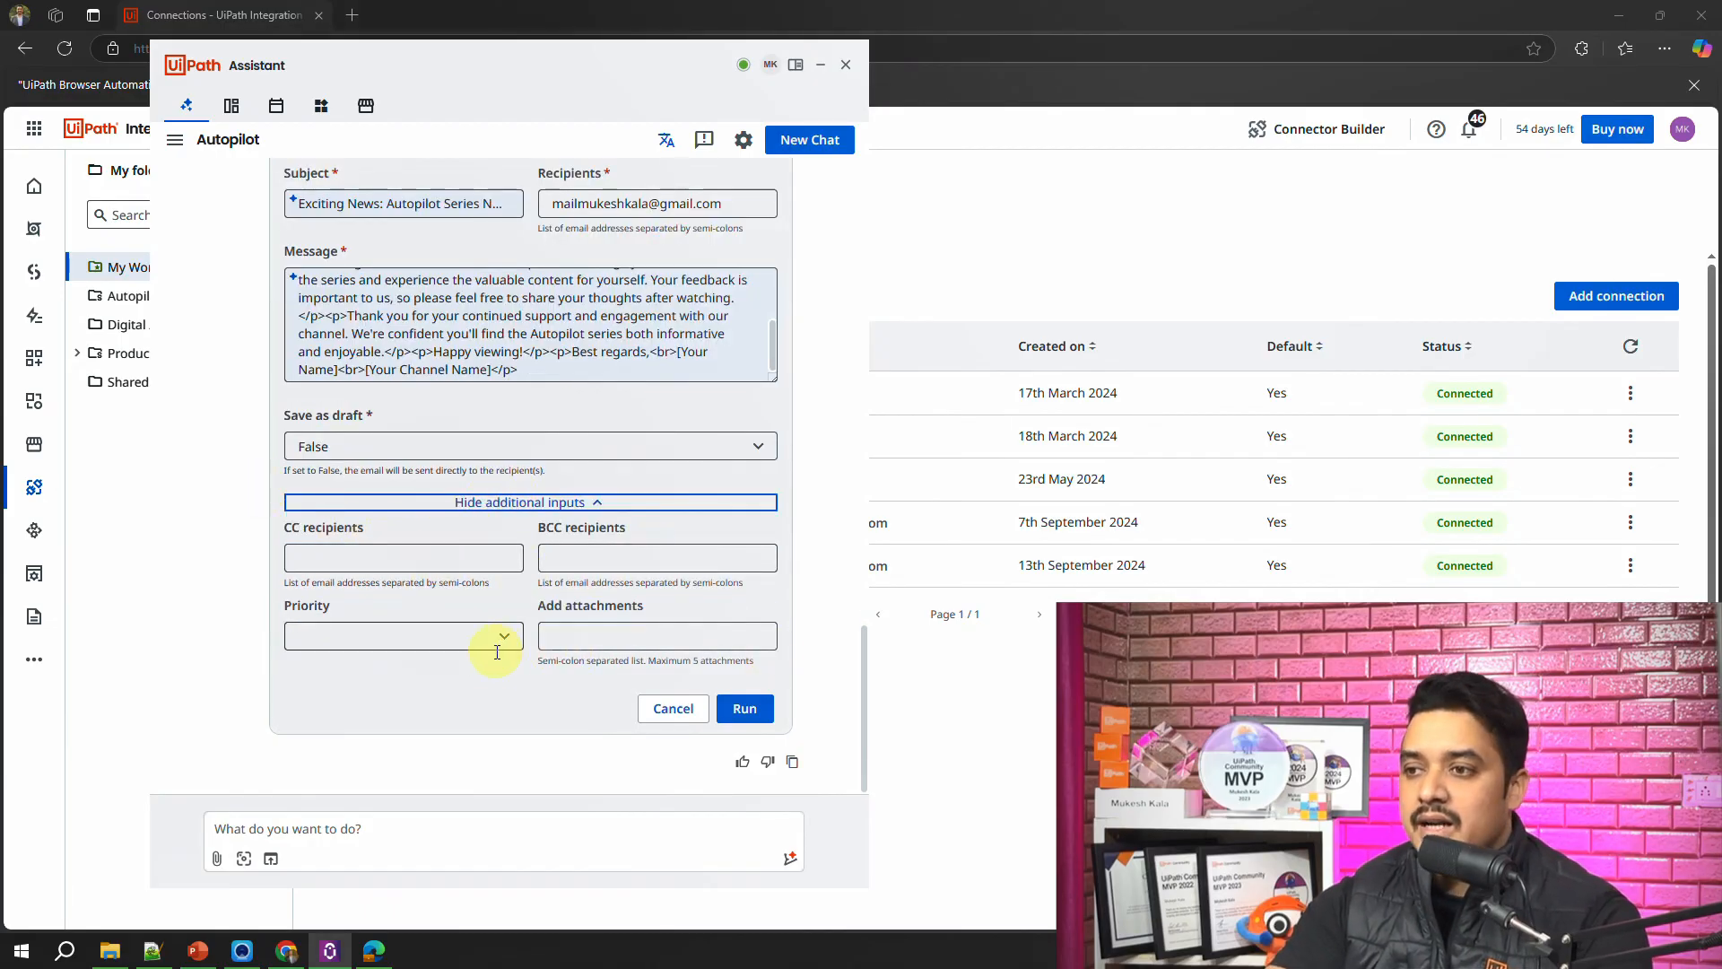
scroll(498, 649, "up", 5)
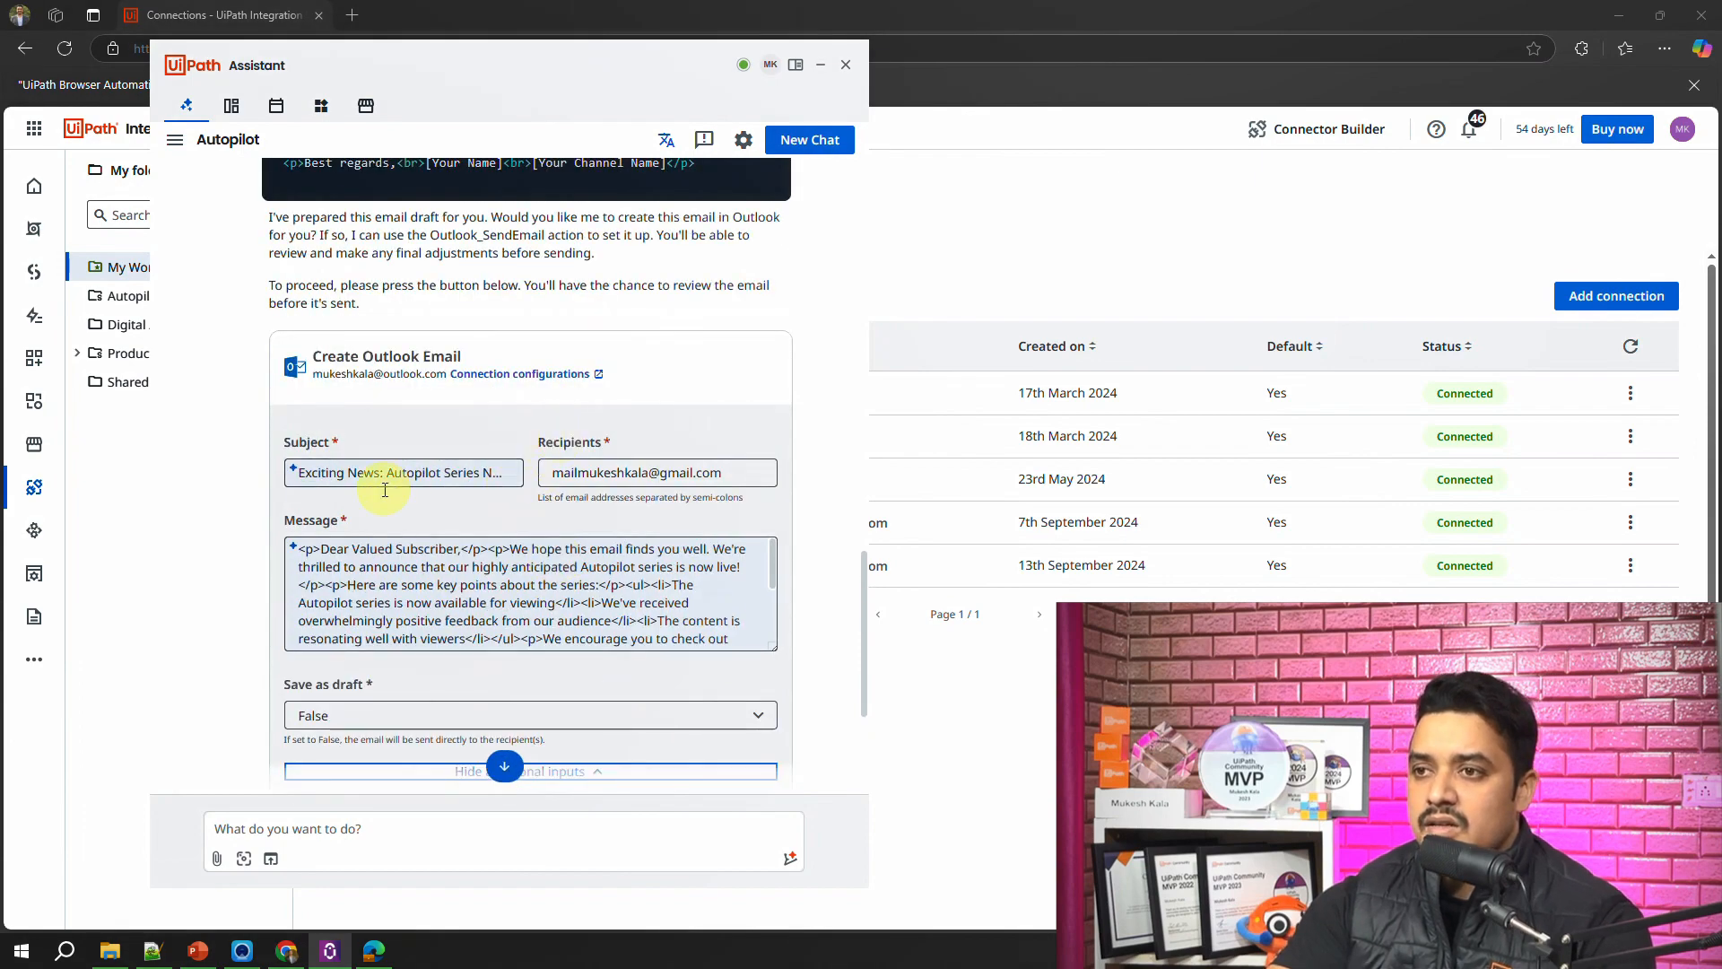
scroll(472, 498, "down", 5)
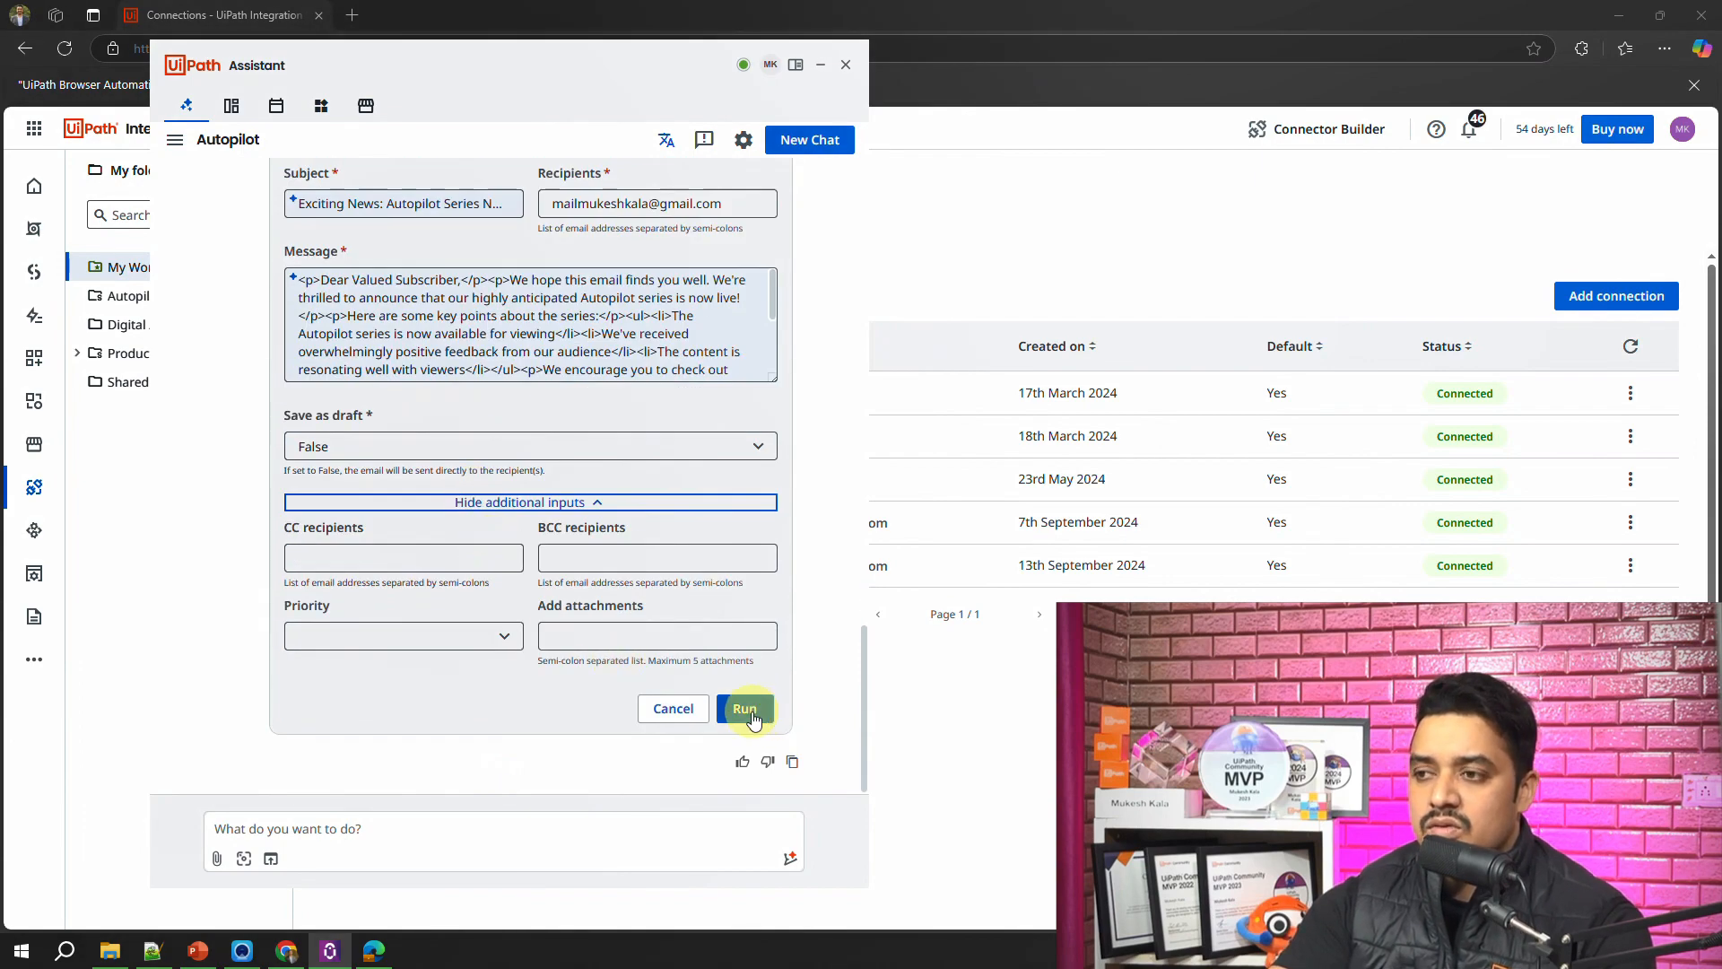
left_click(749, 710)
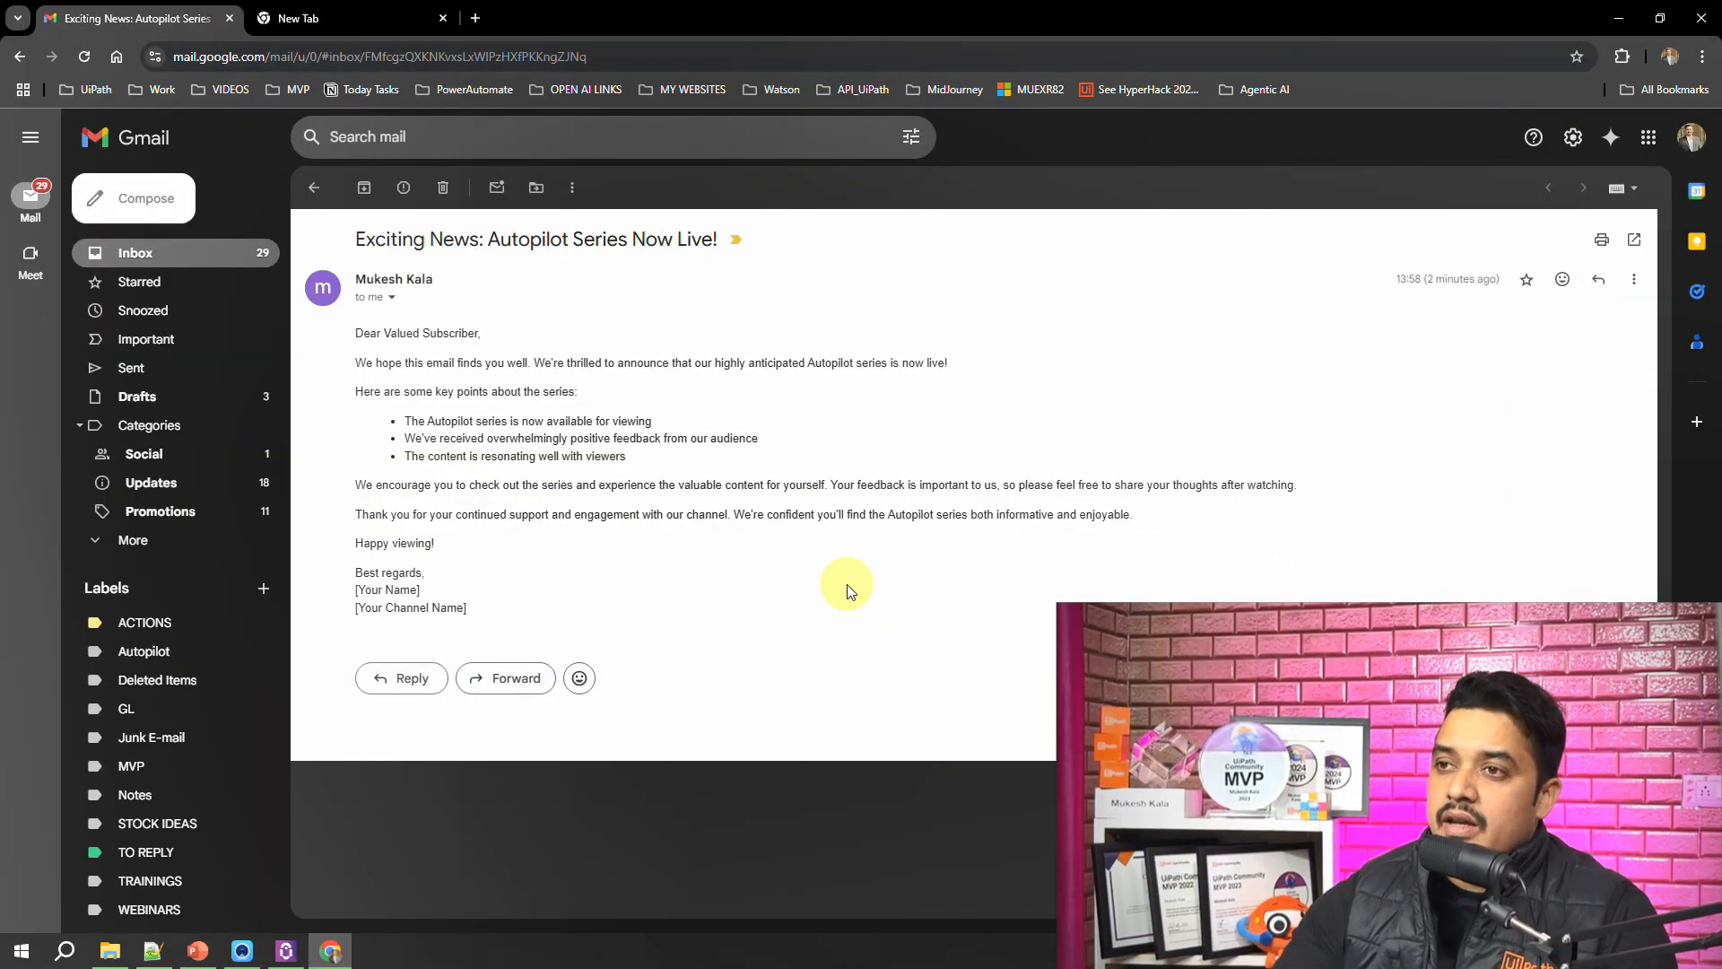
Step: Read through the received "Exciting News: Autopilot Series Now Live!" email in Gmail, from the opening line to the signature
left_click_drag(415, 366, 901, 363)
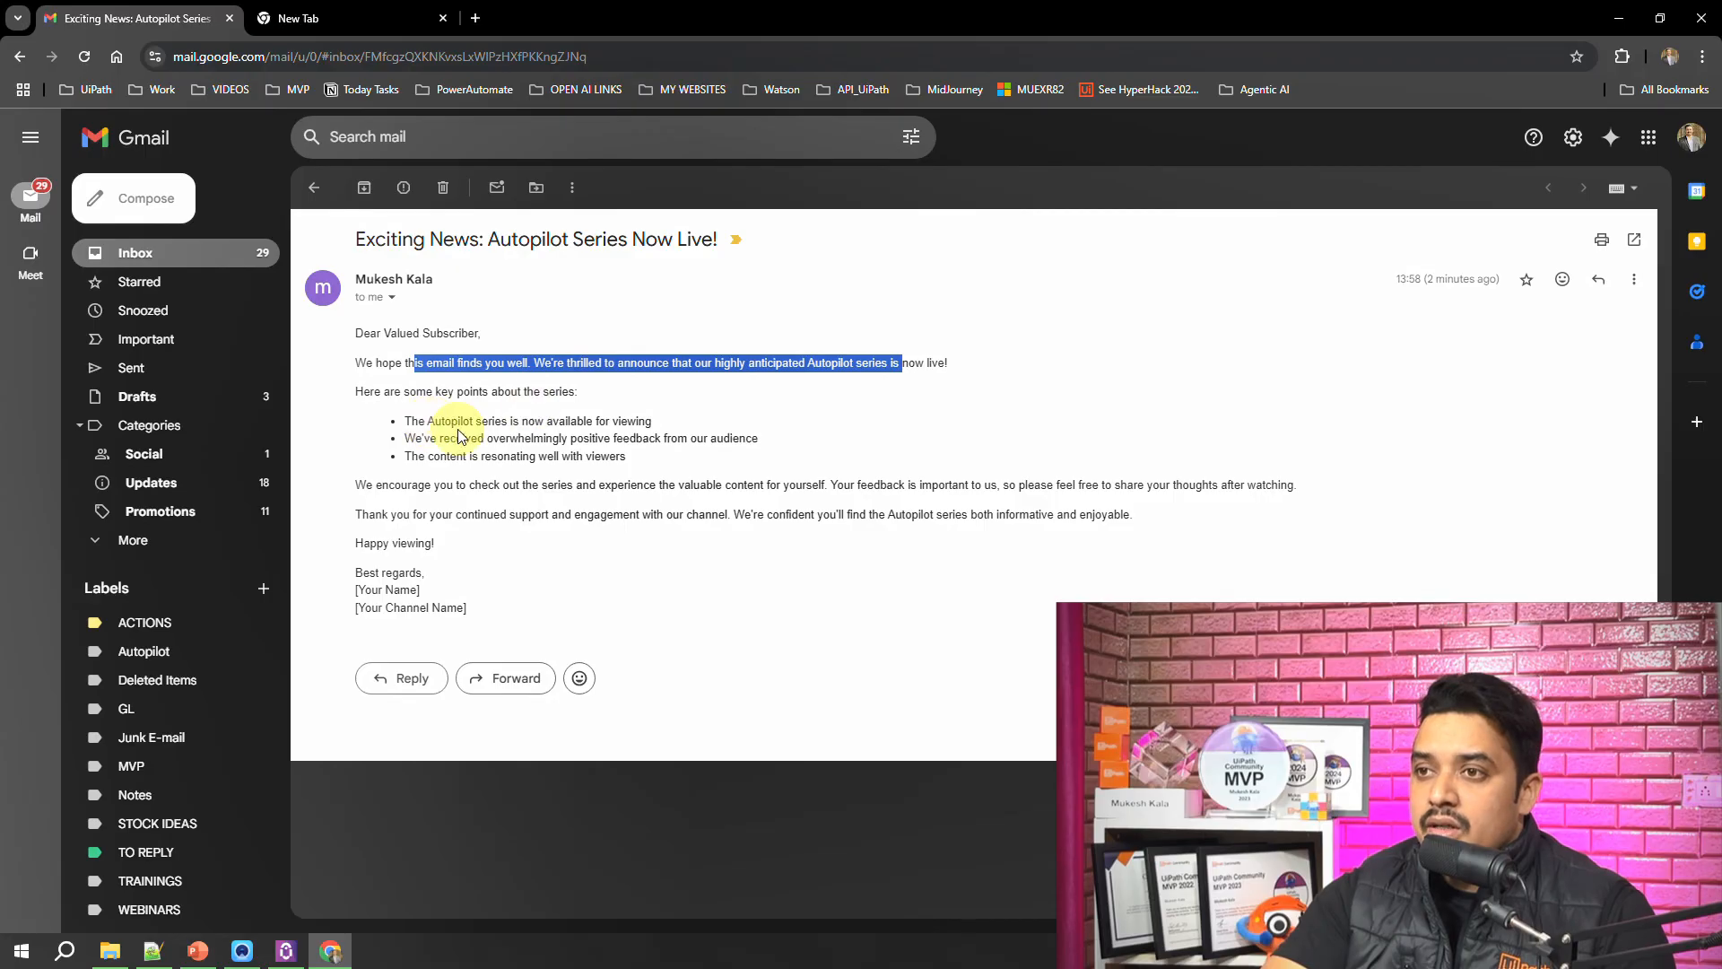
left_click_drag(436, 421, 740, 439)
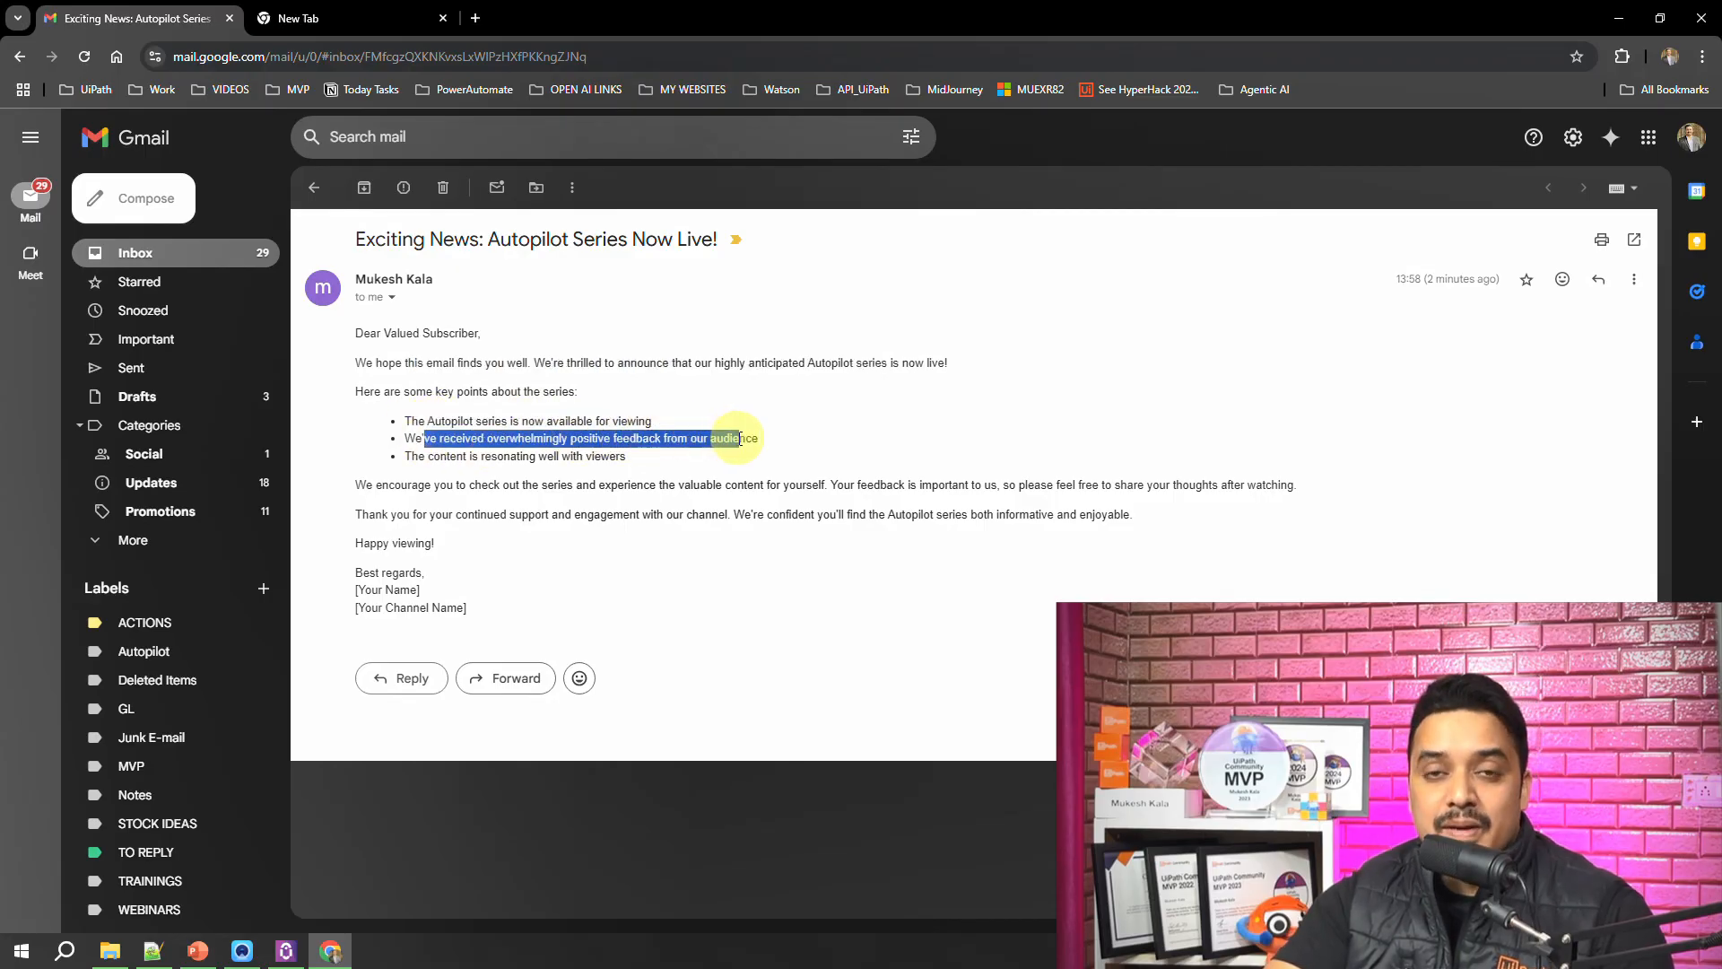
left_click_drag(446, 457, 637, 462)
left_click_drag(401, 485, 1122, 493)
mouse_move(467, 608)
left_mouse_down()
mouse_move(488, 603)
mouse_move(348, 554)
left_mouse_up()
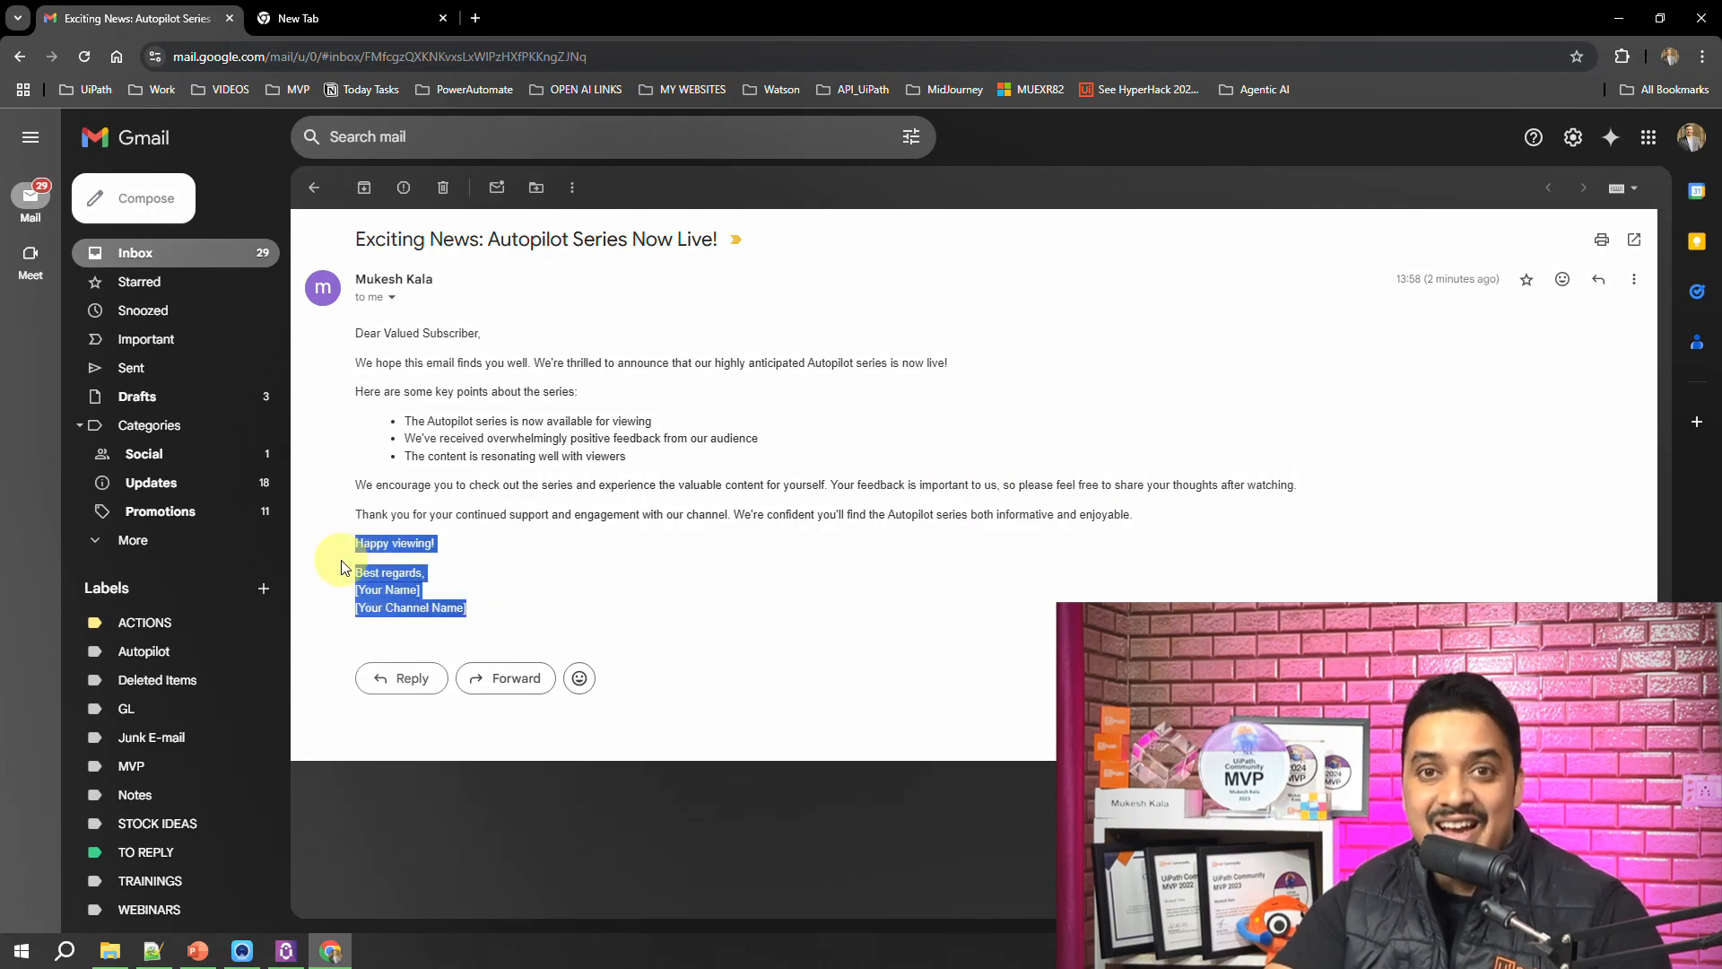
Step: Switch back to UiPath Assistant and expand the execution details of the Create Outlook Email run
left_click(286, 951)
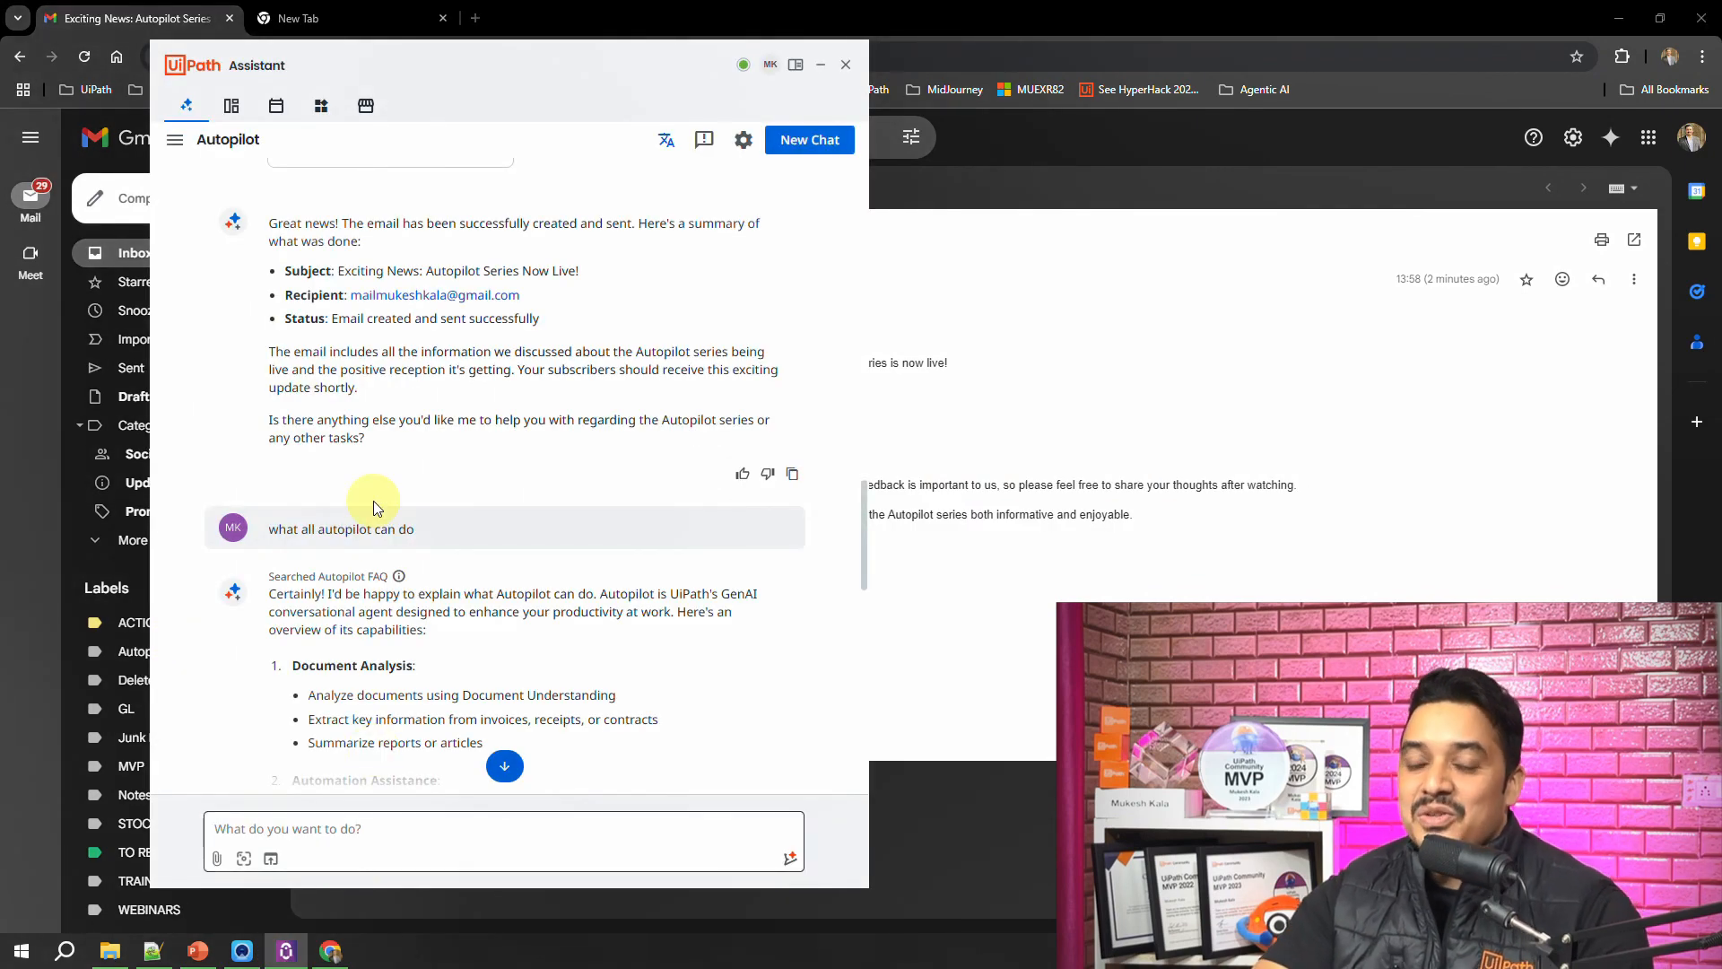
scroll(468, 489, "up", 10)
scroll(454, 471, "down", 6)
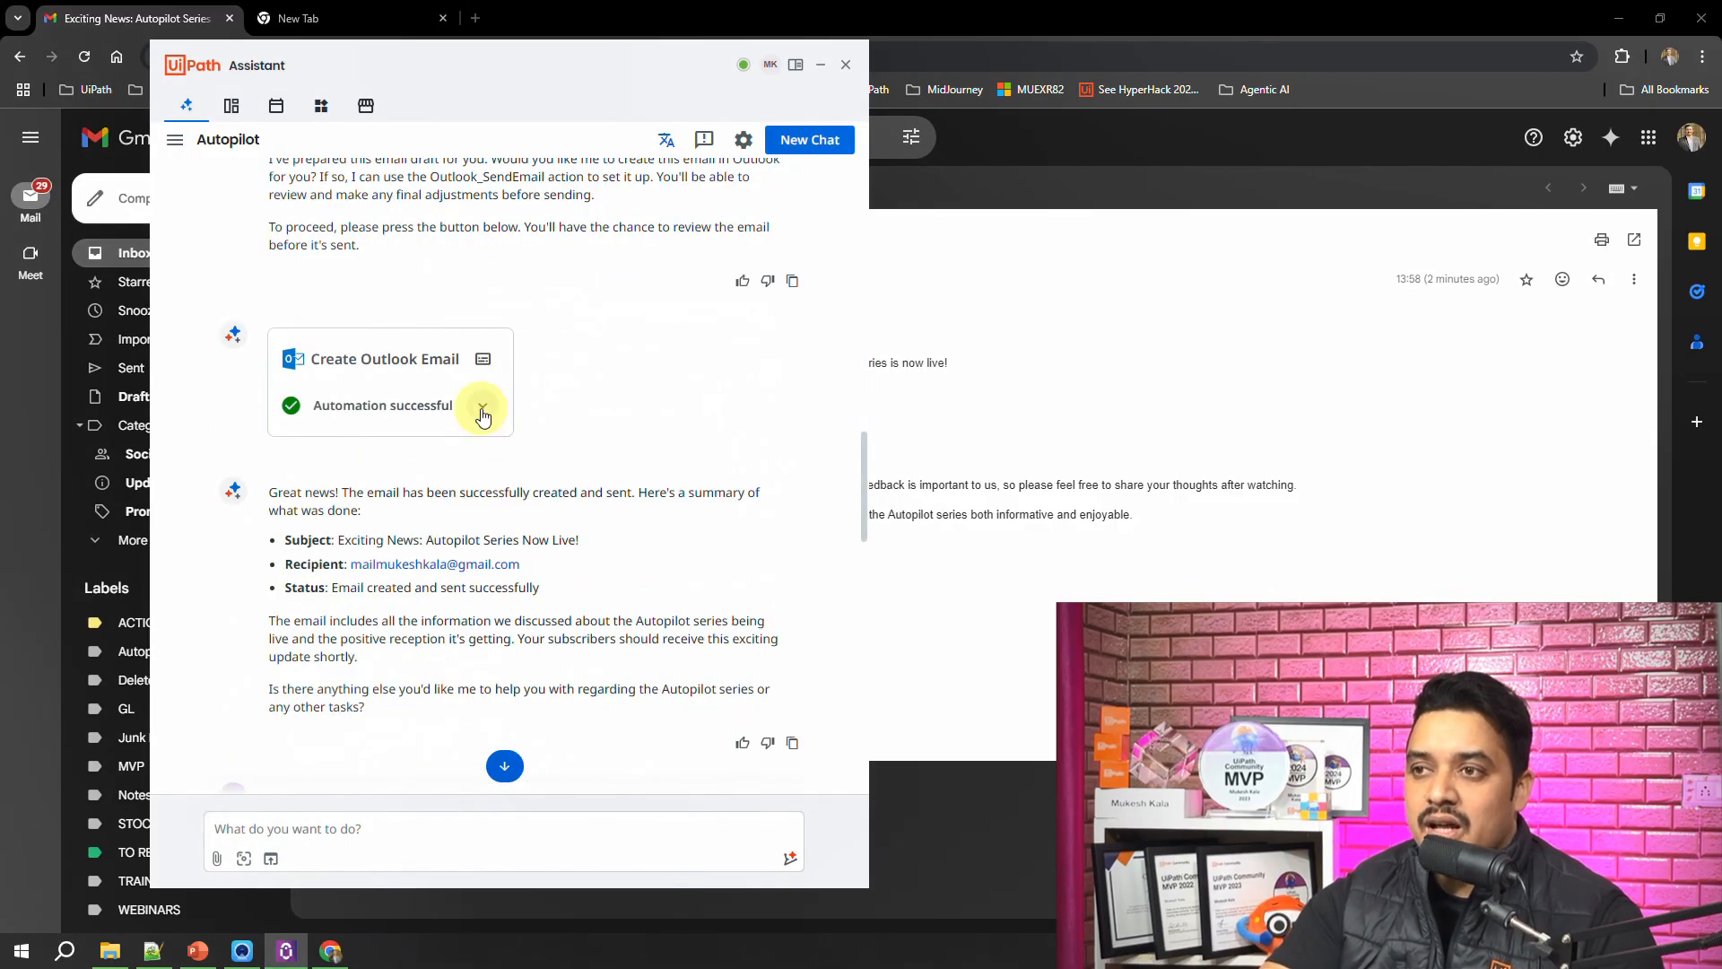
left_click(483, 411)
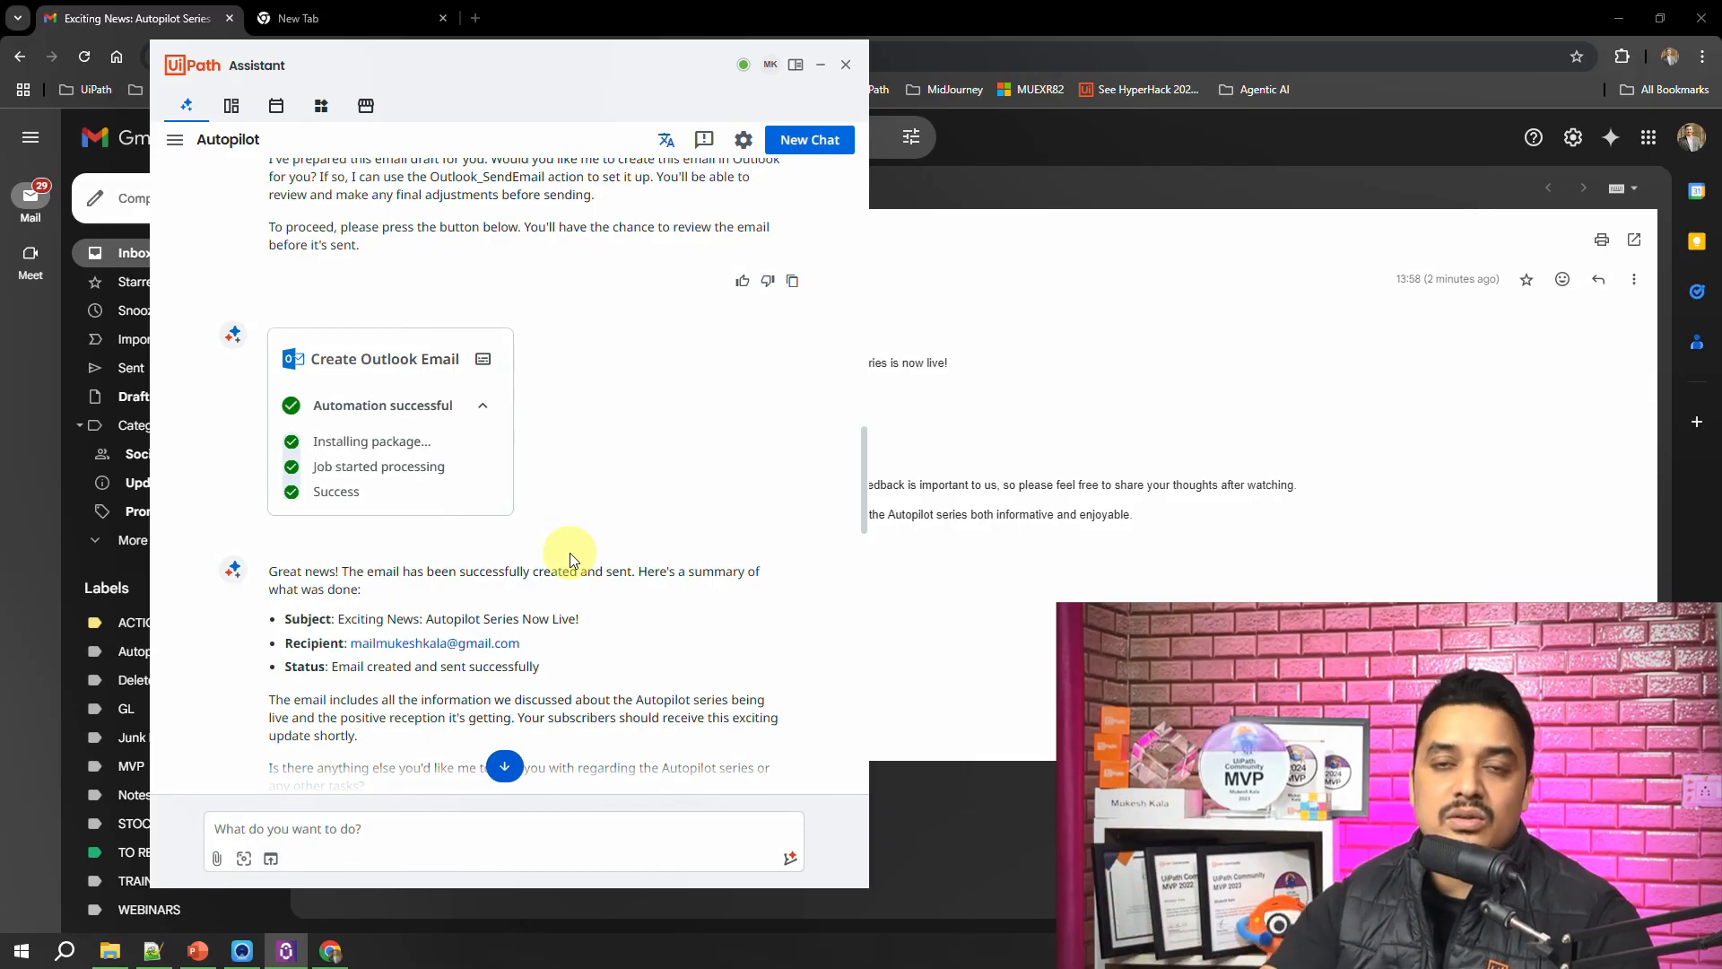
scroll(454, 439, "down", 1)
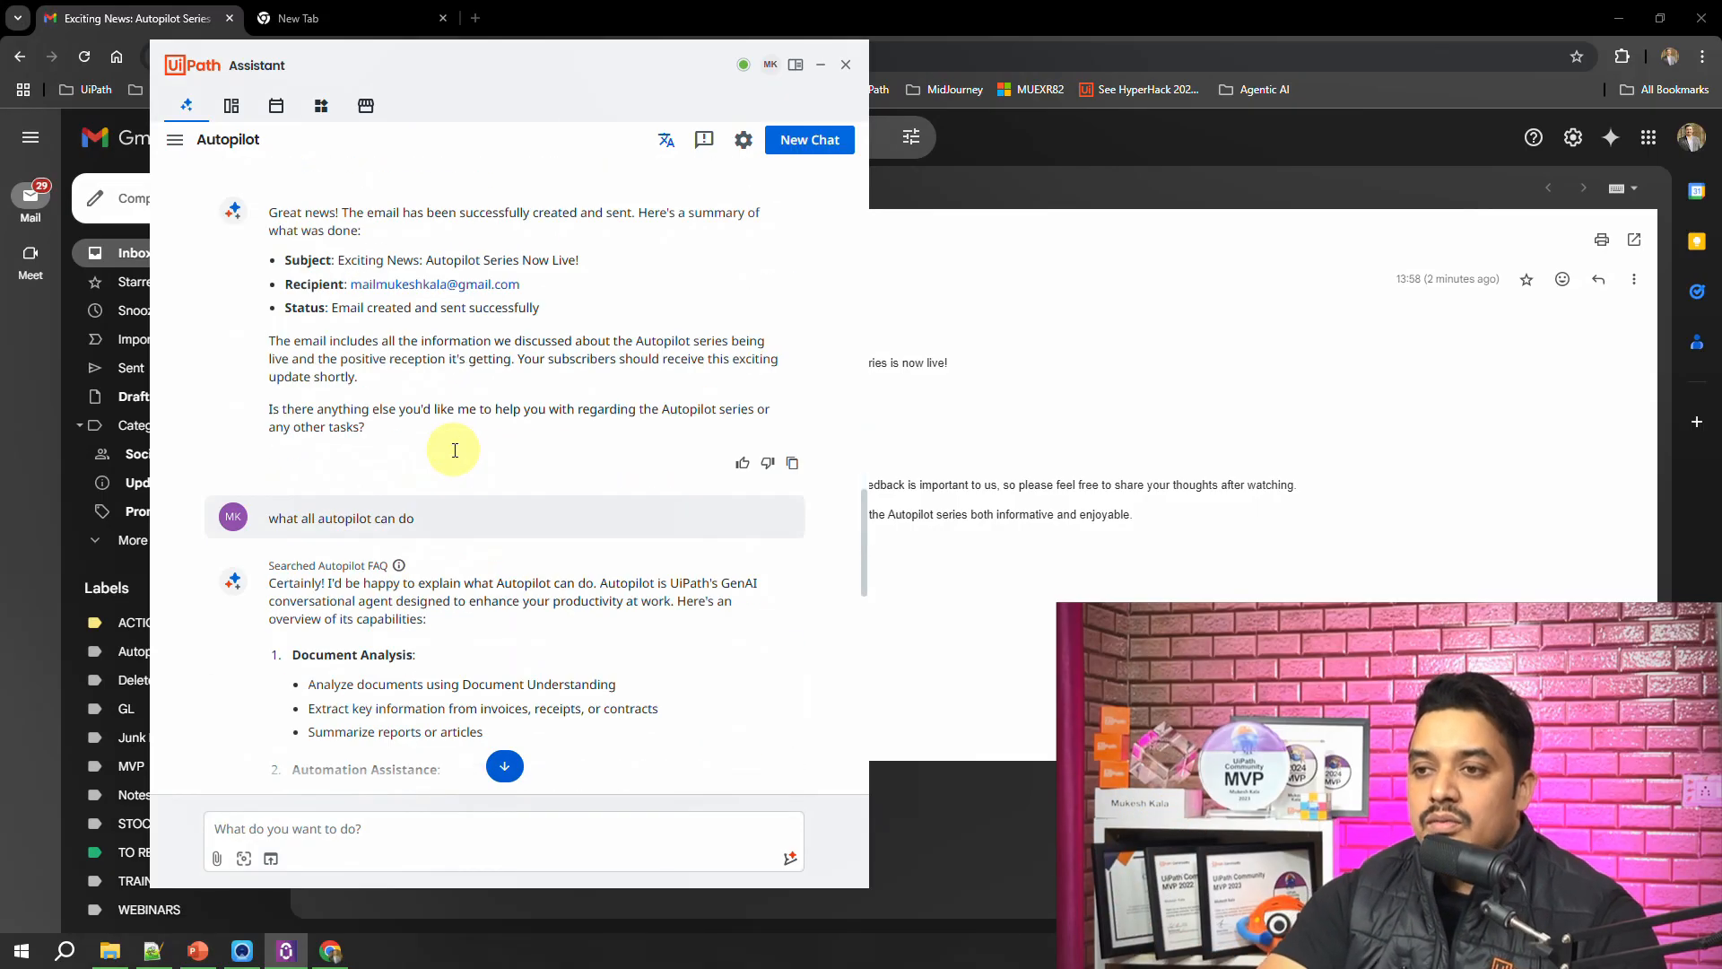
Step: Review Autopilot's list of capabilities and submit the prompt "set up a meeting invite"
scroll(453, 449, "down", 3)
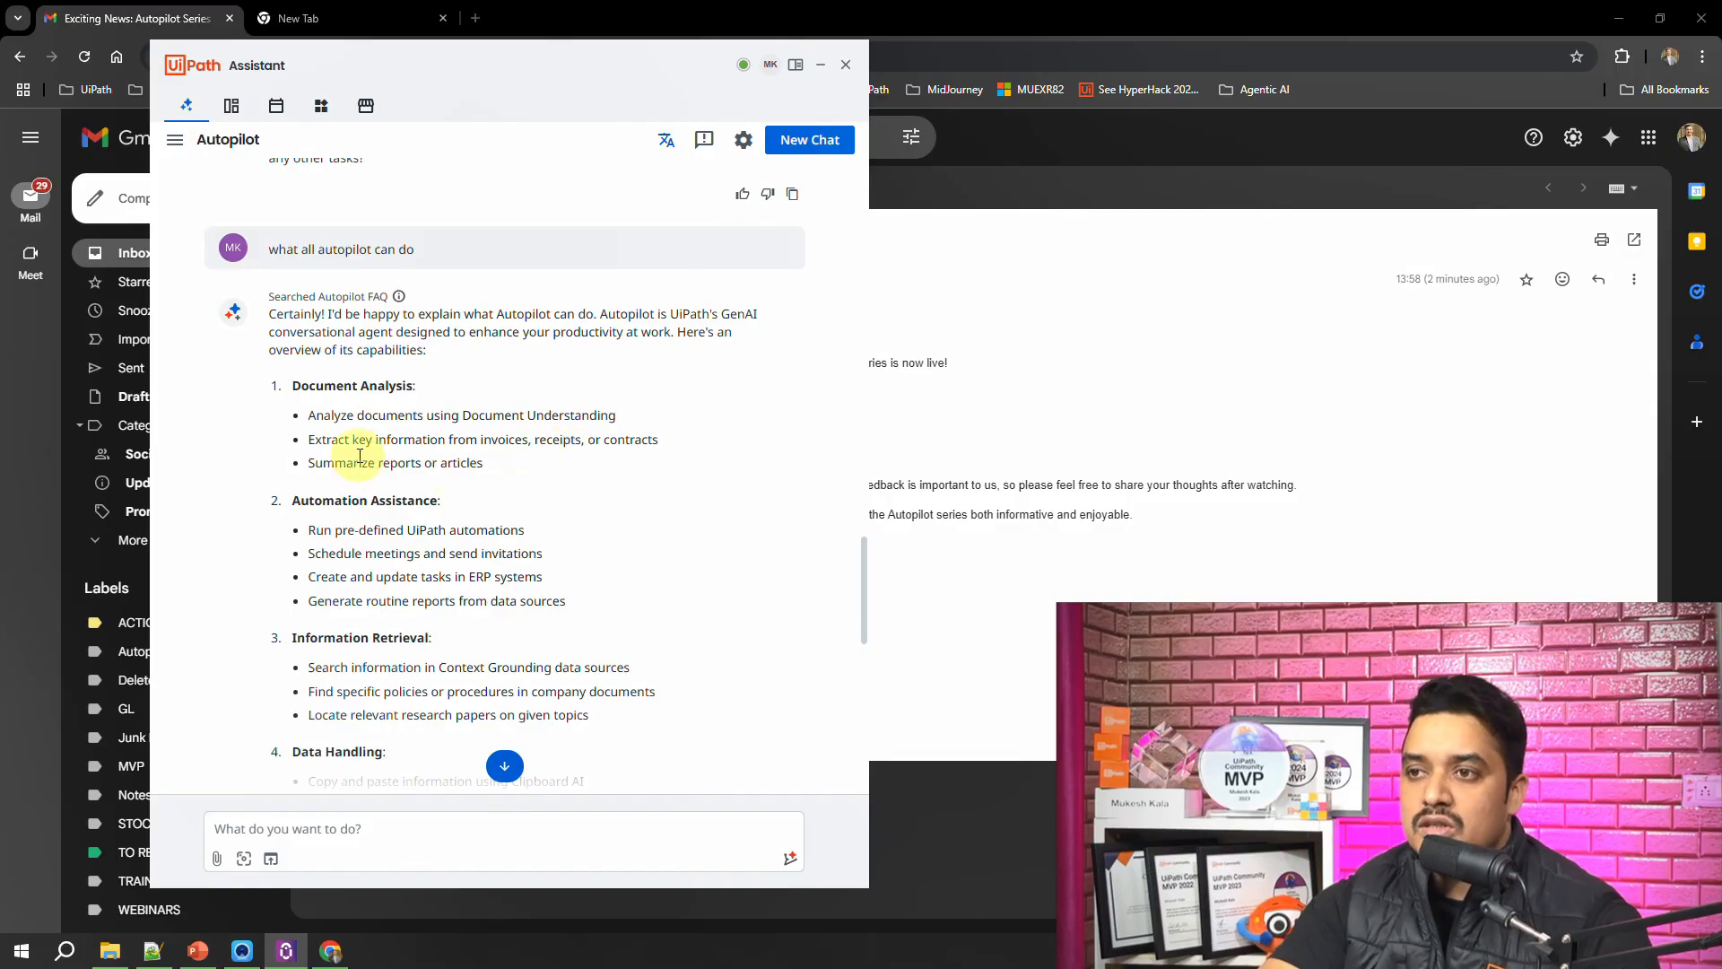
scroll(340, 485, "down", 1)
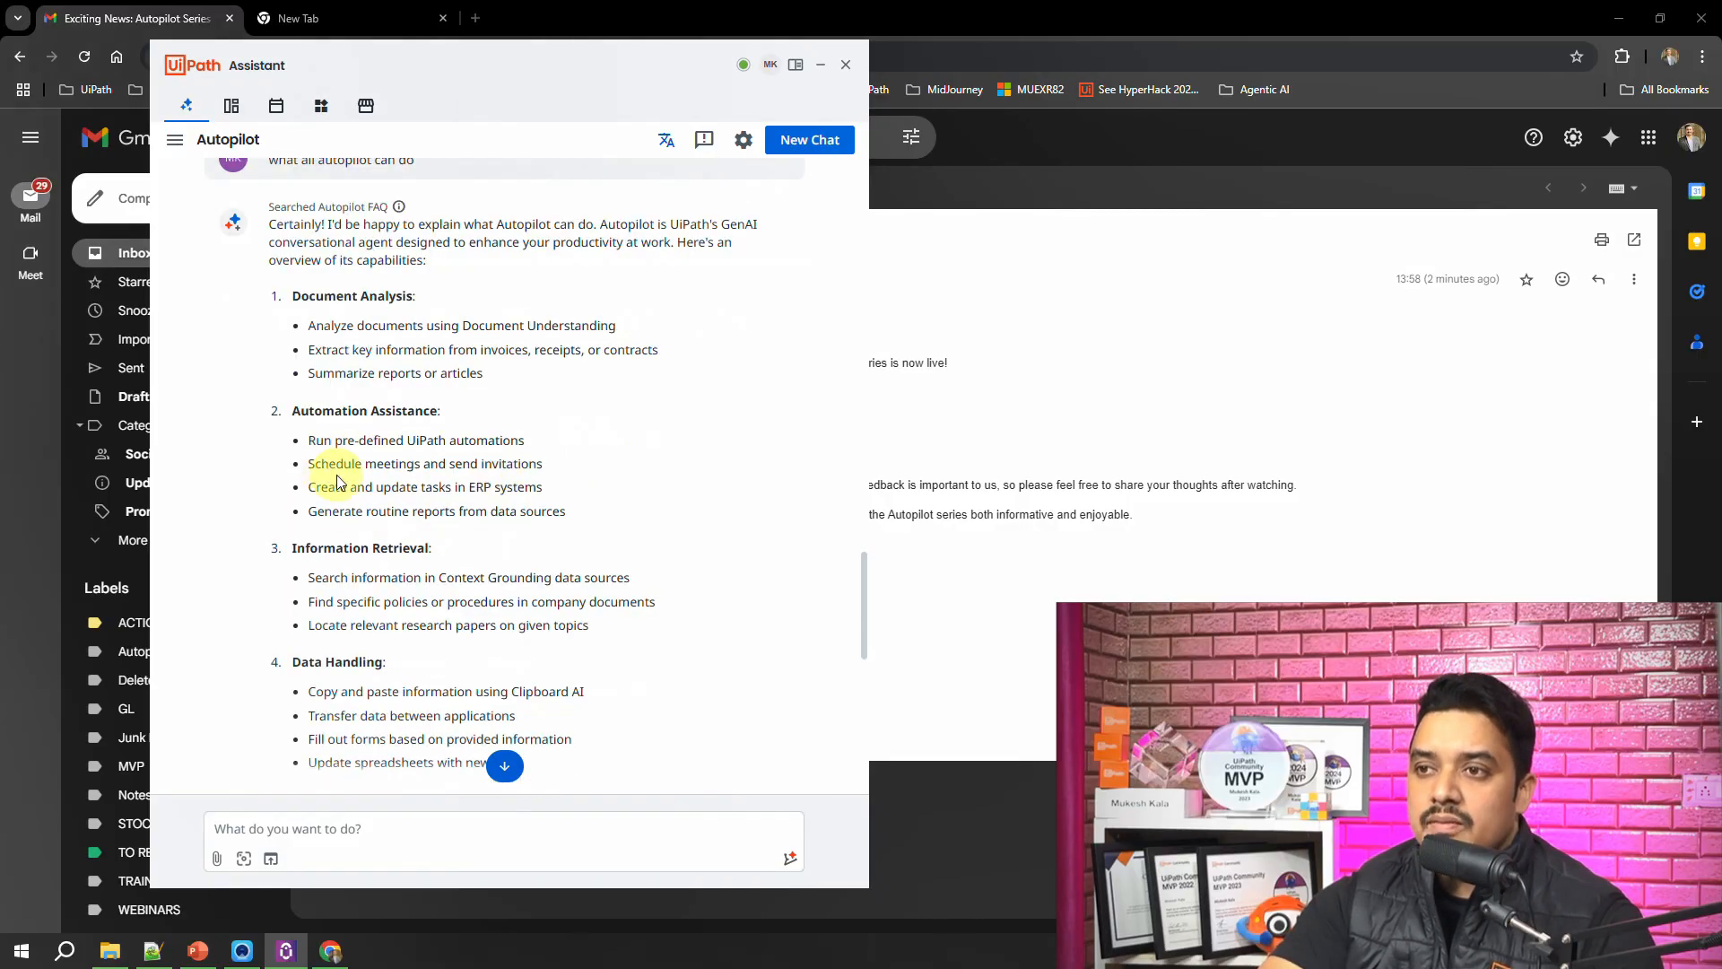
scroll(354, 453, "down", 2)
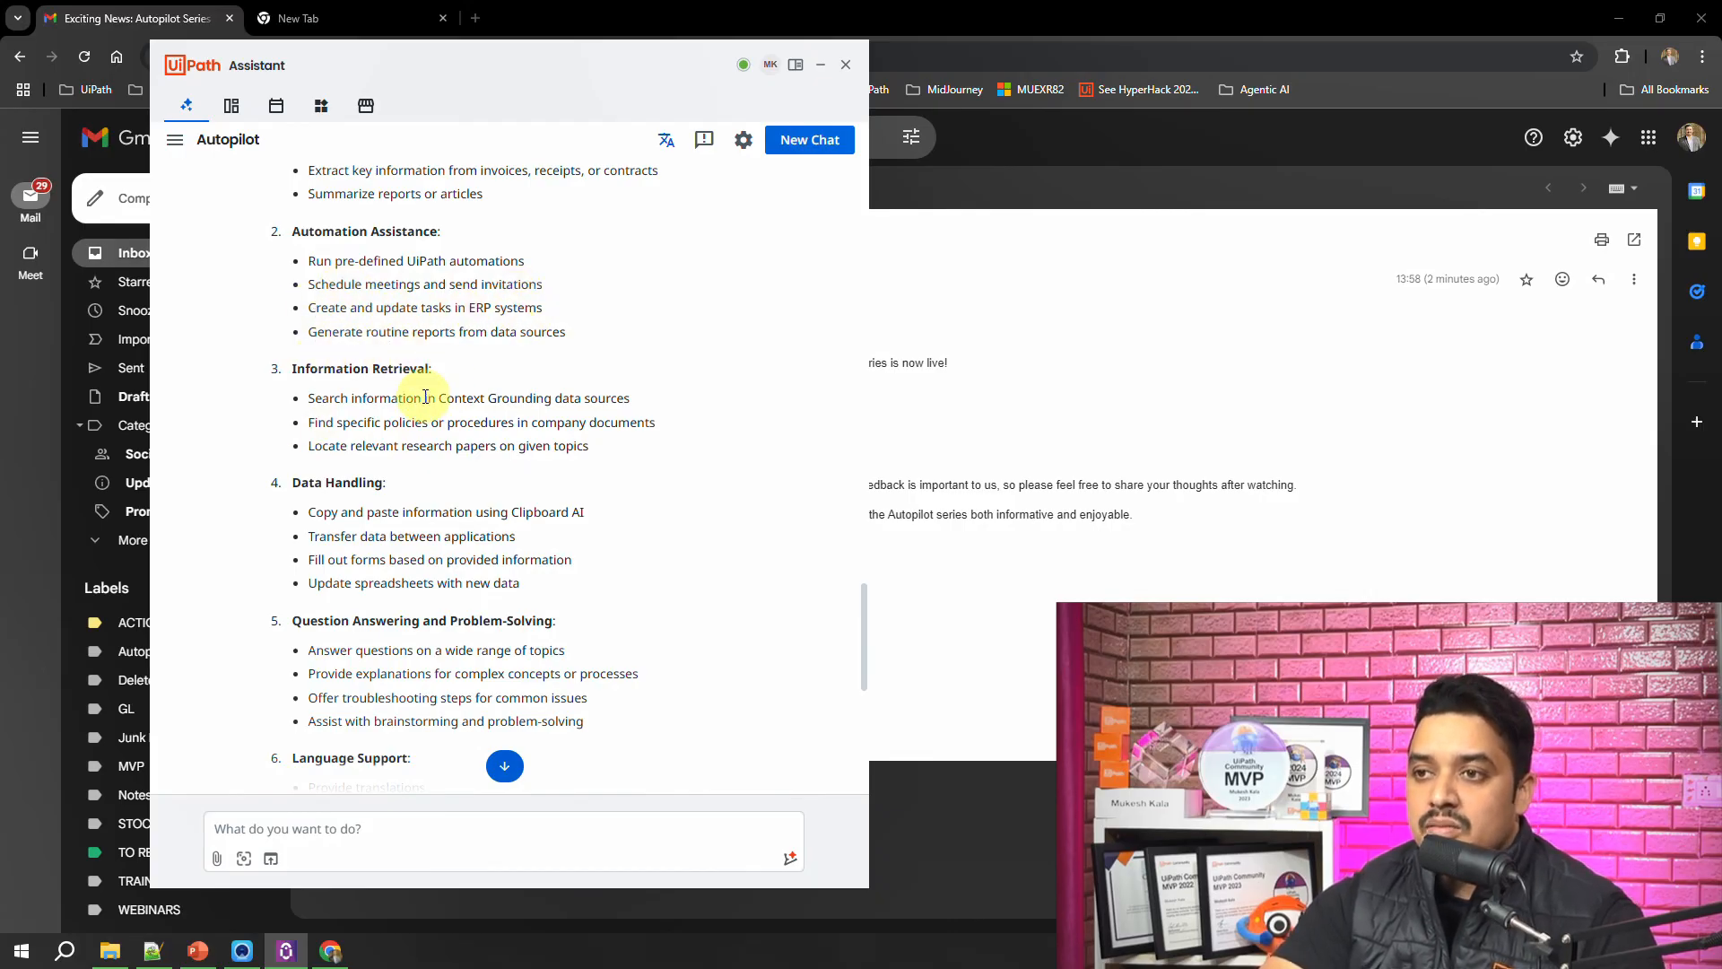
scroll(425, 397, "down", 6)
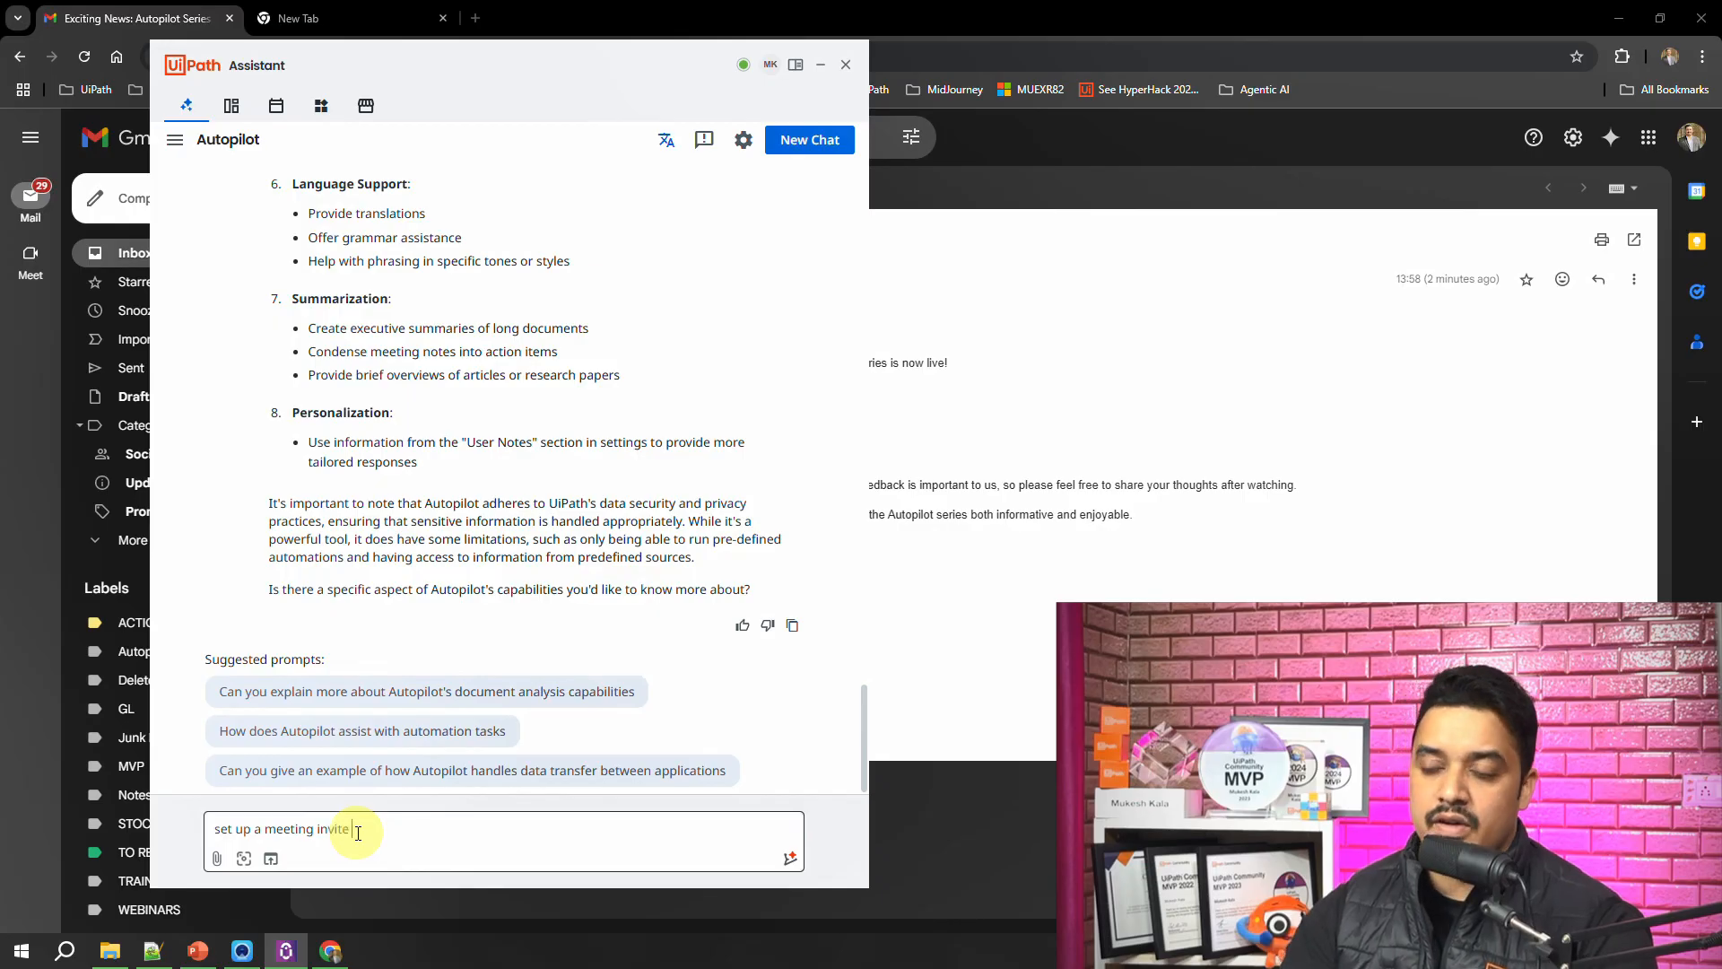
key("Return")
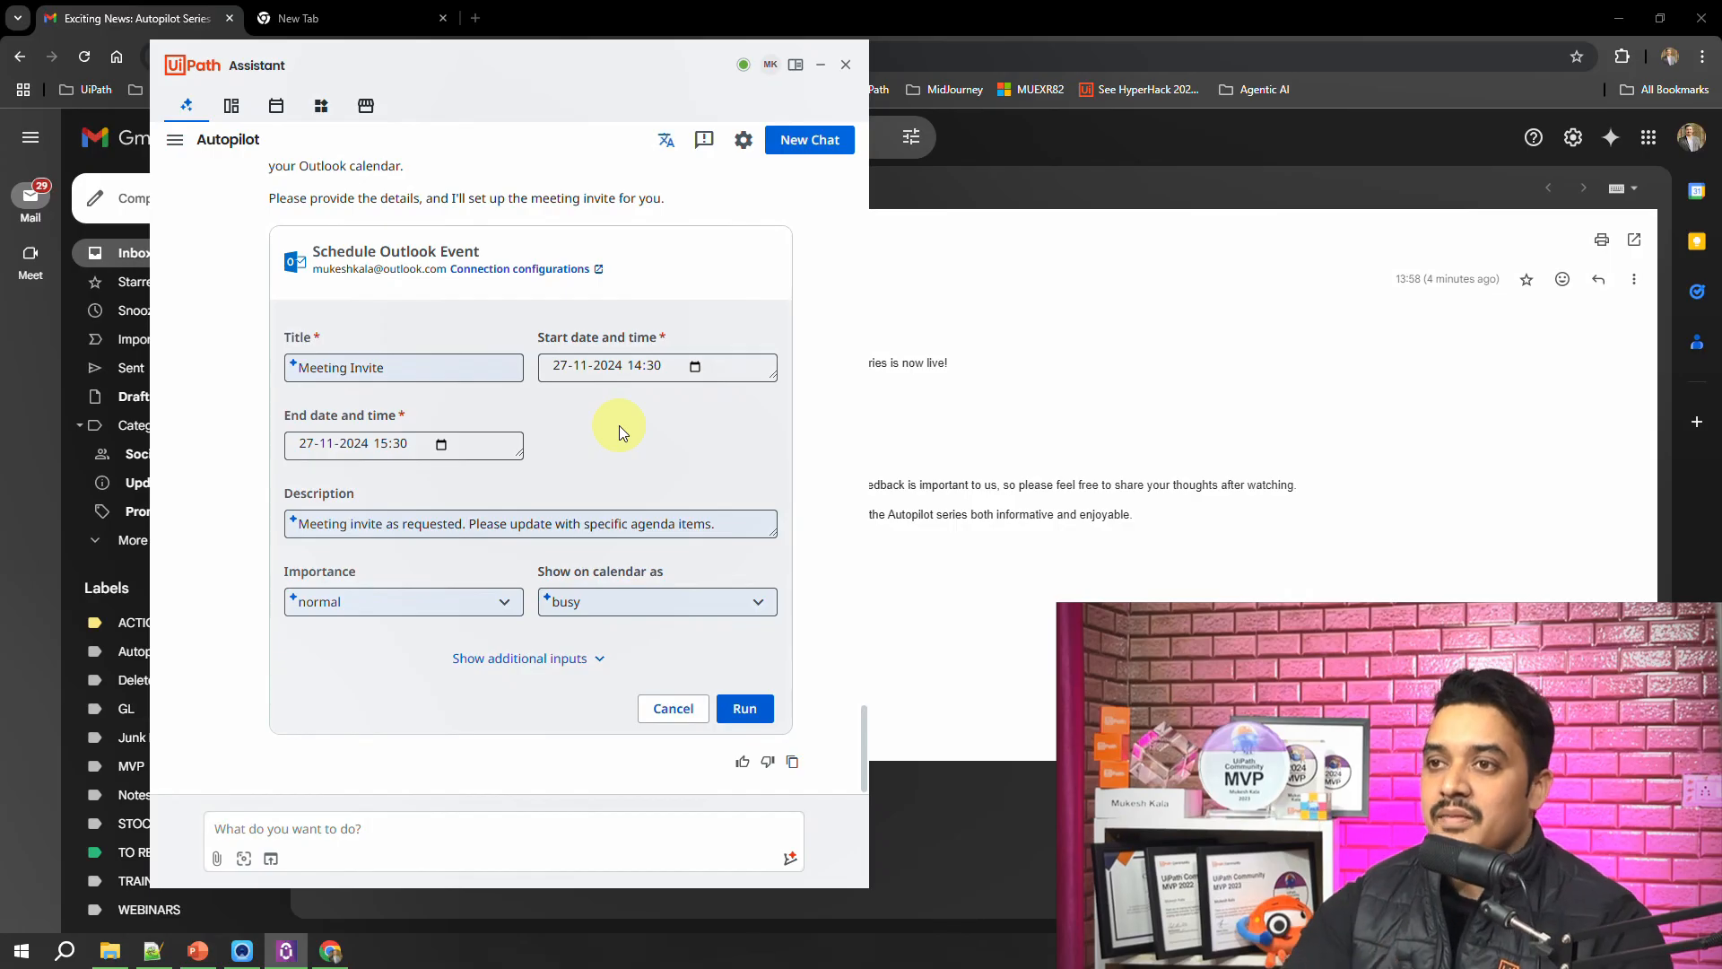
Step: Title the Outlook event "Play Counter Strike" and set its start date to 30-11-2024
triple_click(402, 358)
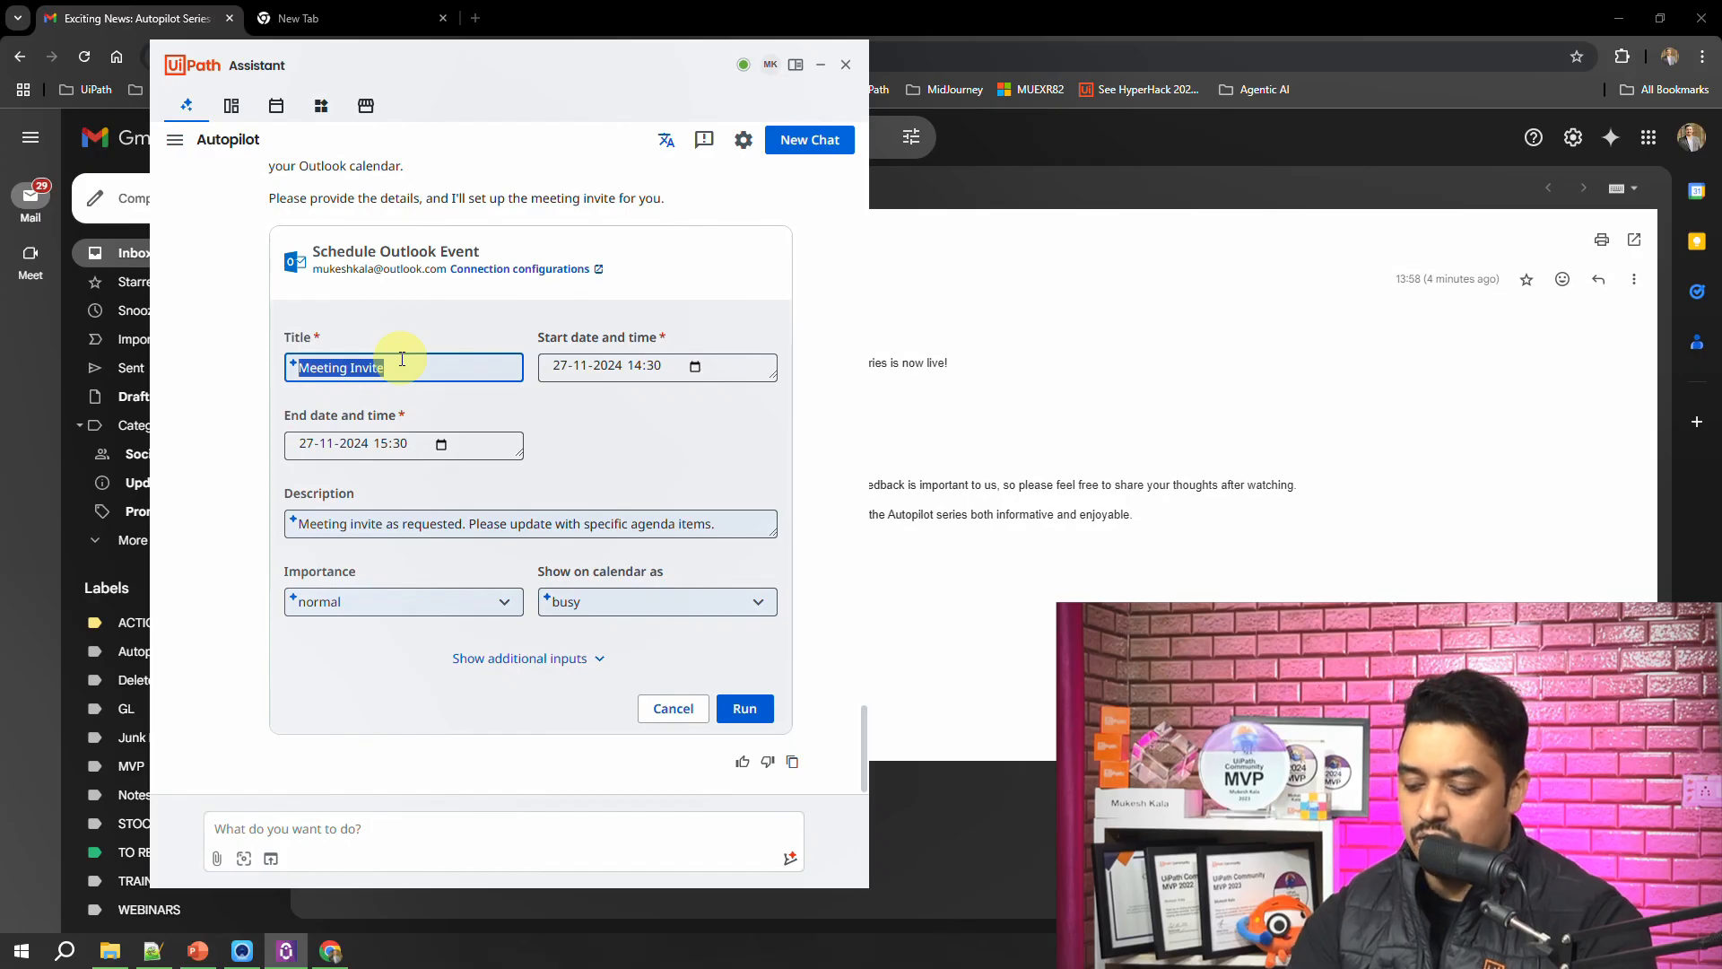
type("PL")
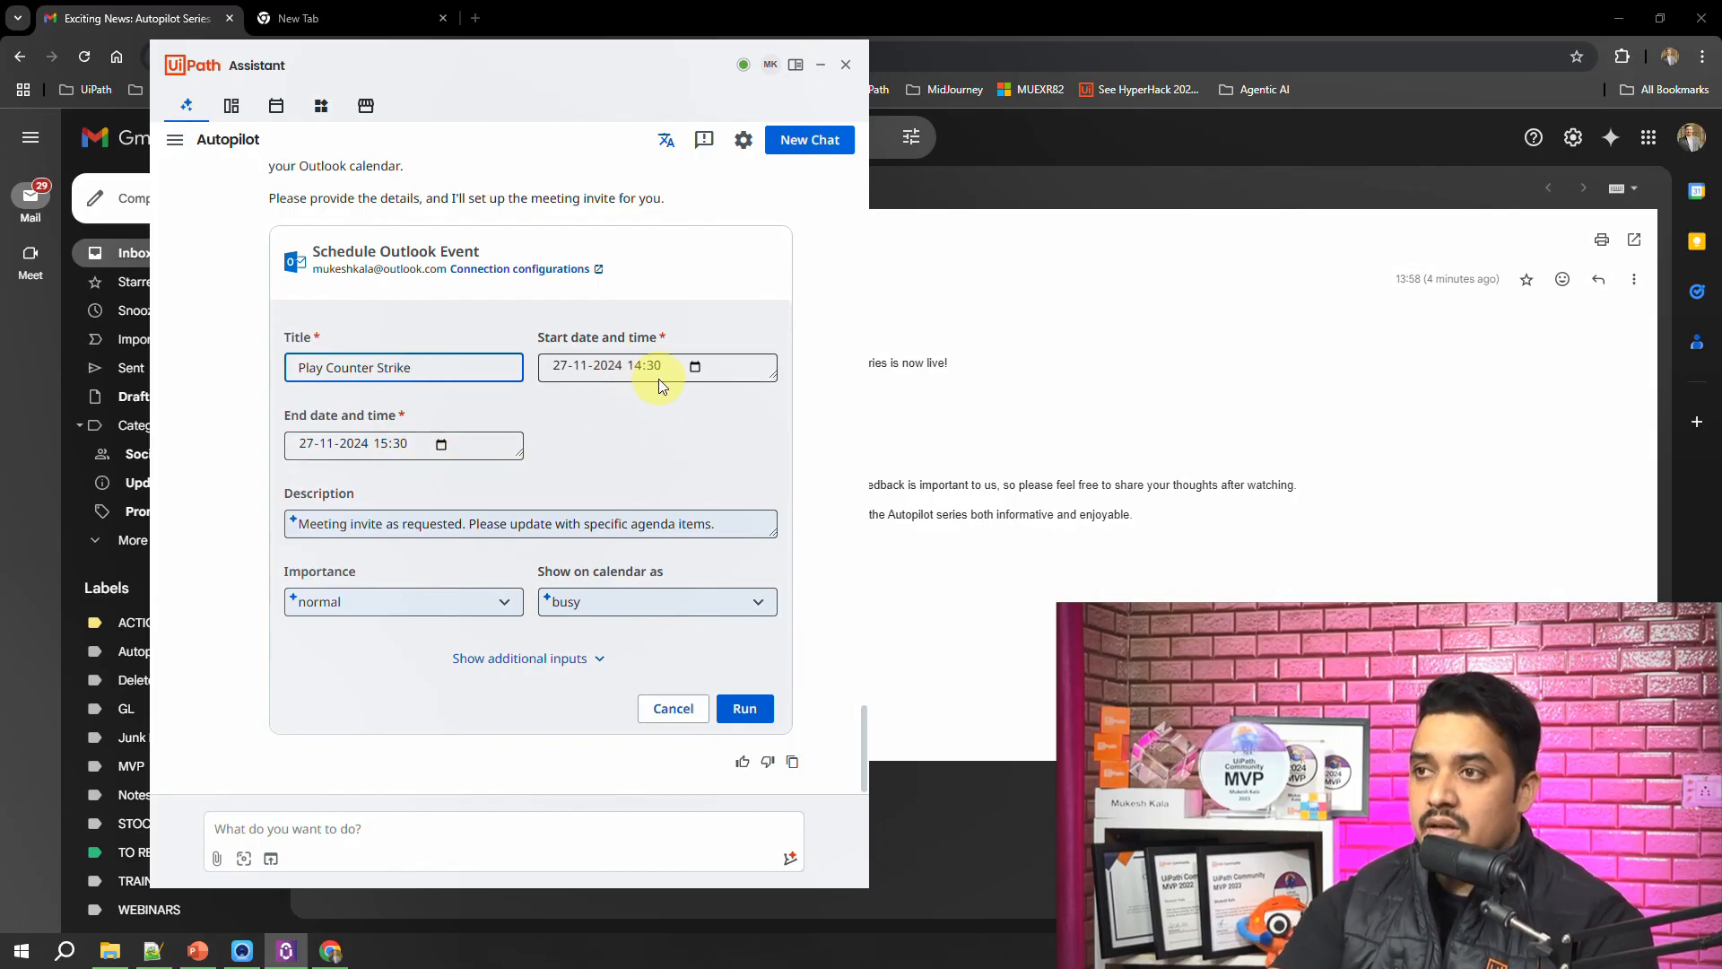
left_click(694, 367)
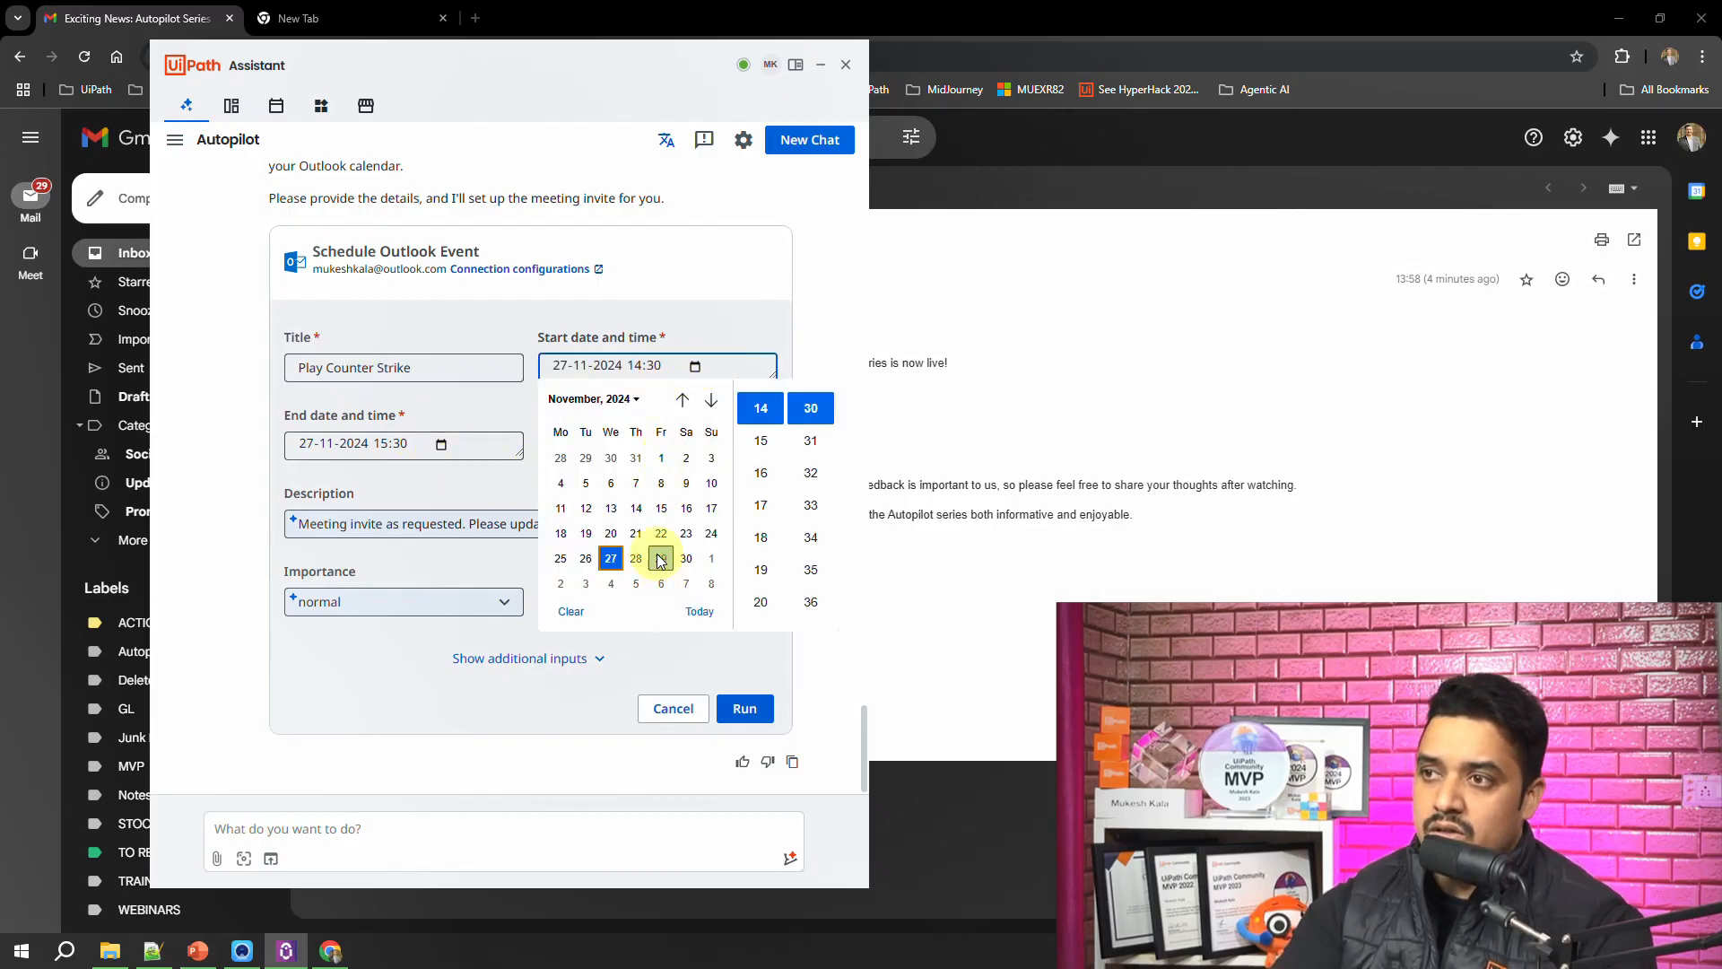
left_click(684, 558)
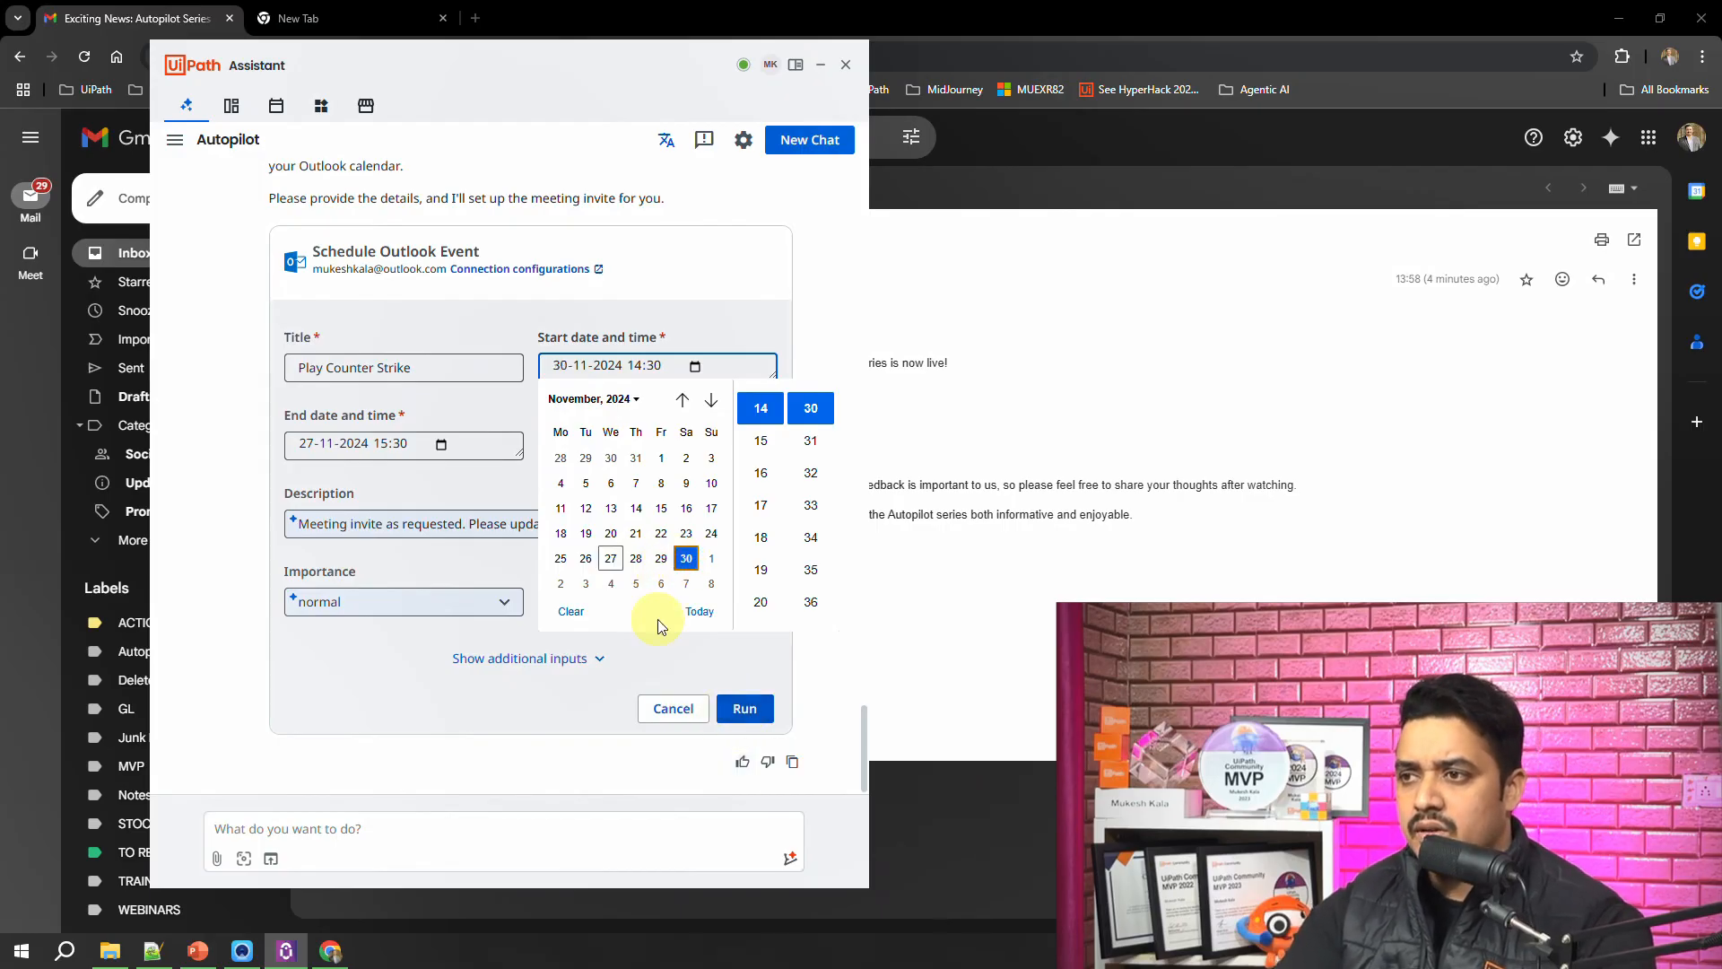
left_click(492, 490)
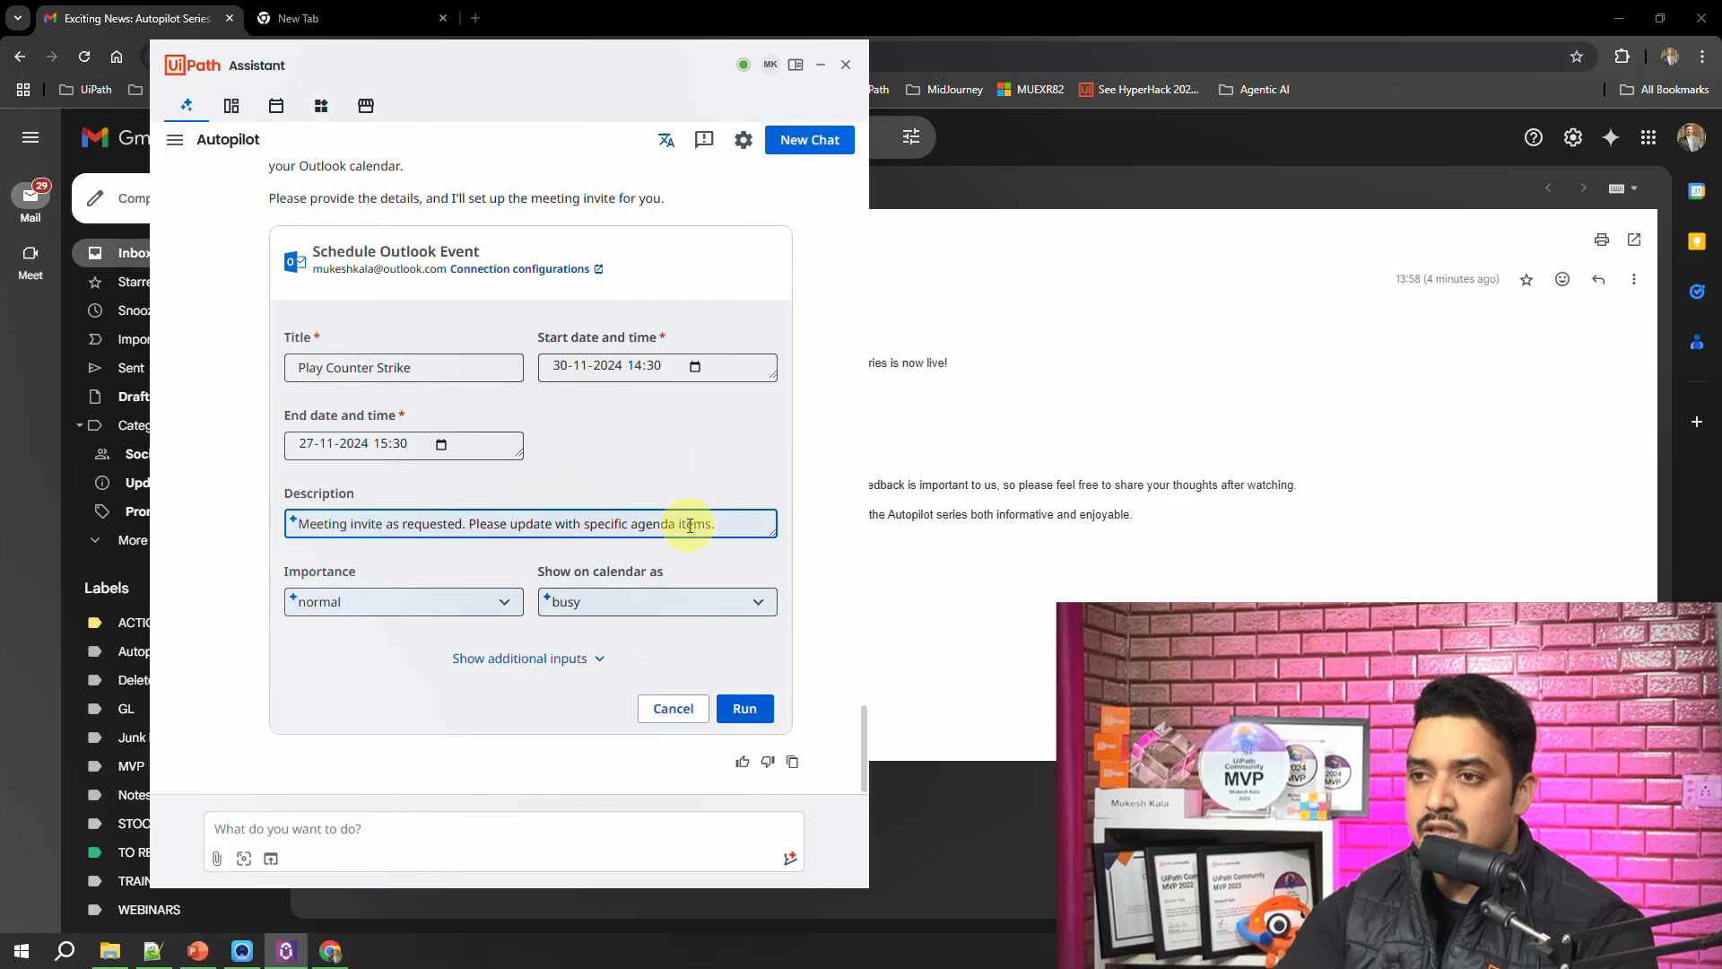
Step: Replace the event description with "Lets PLay a Game -" and add the attendee's email address under the additional inputs
left_click_drag(714, 524, 191, 527)
type("Lets PLay a Game -")
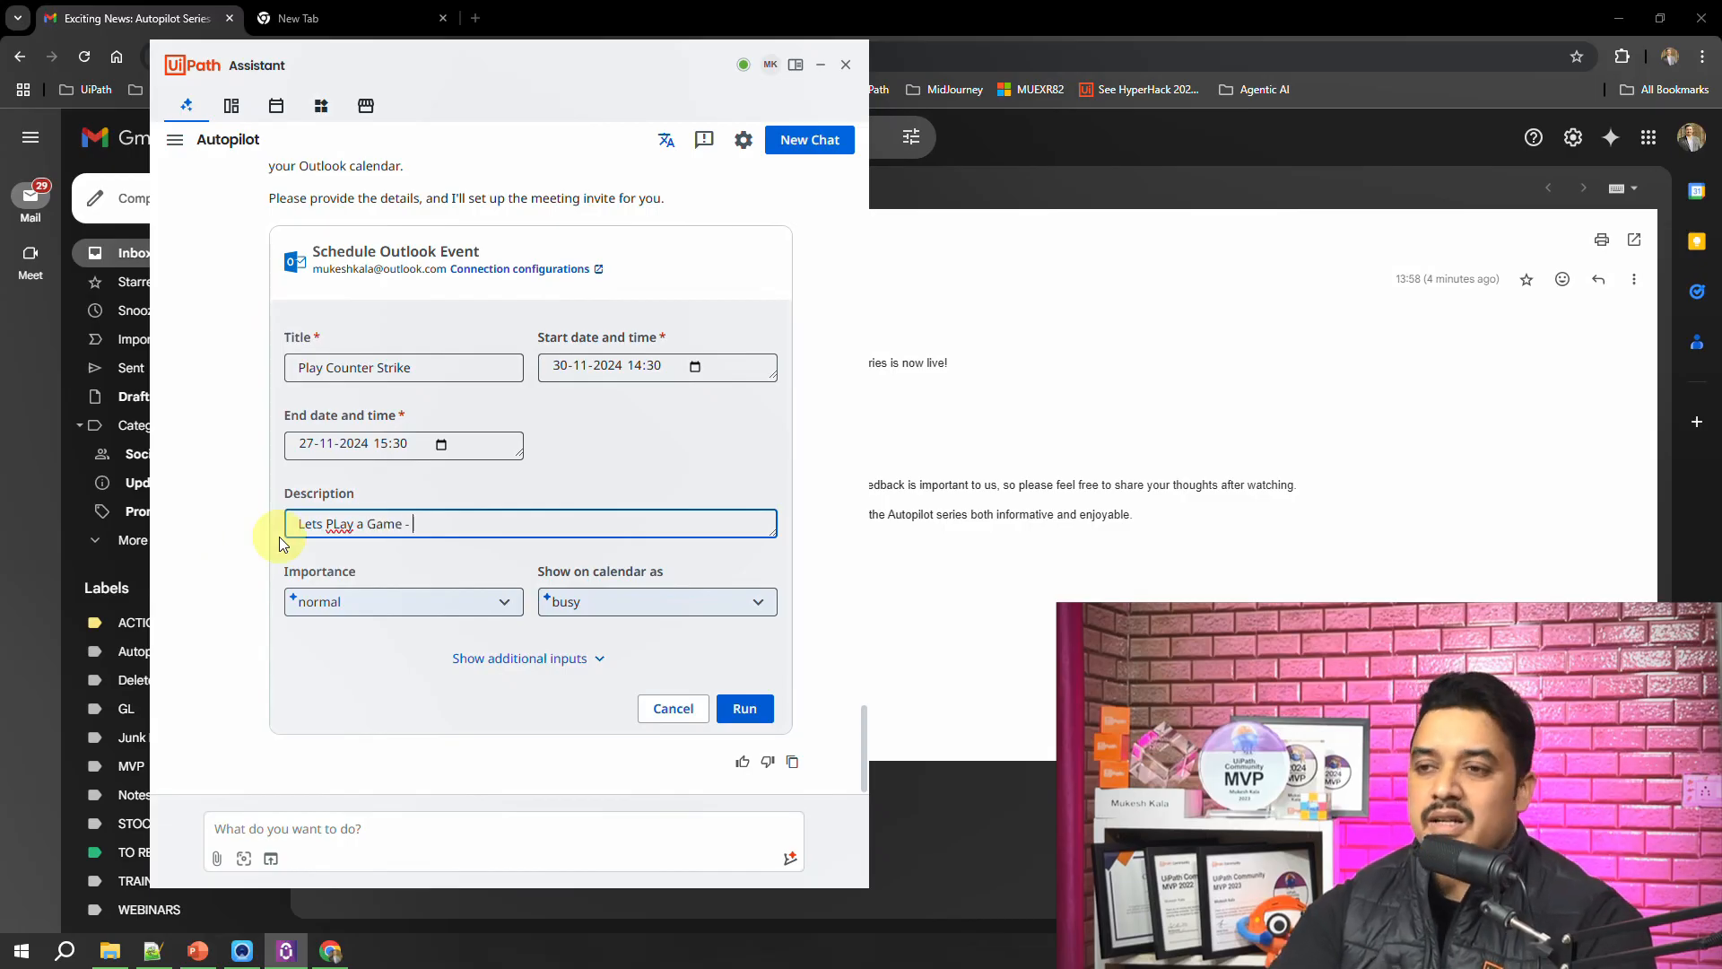
left_click(568, 659)
left_click(452, 642)
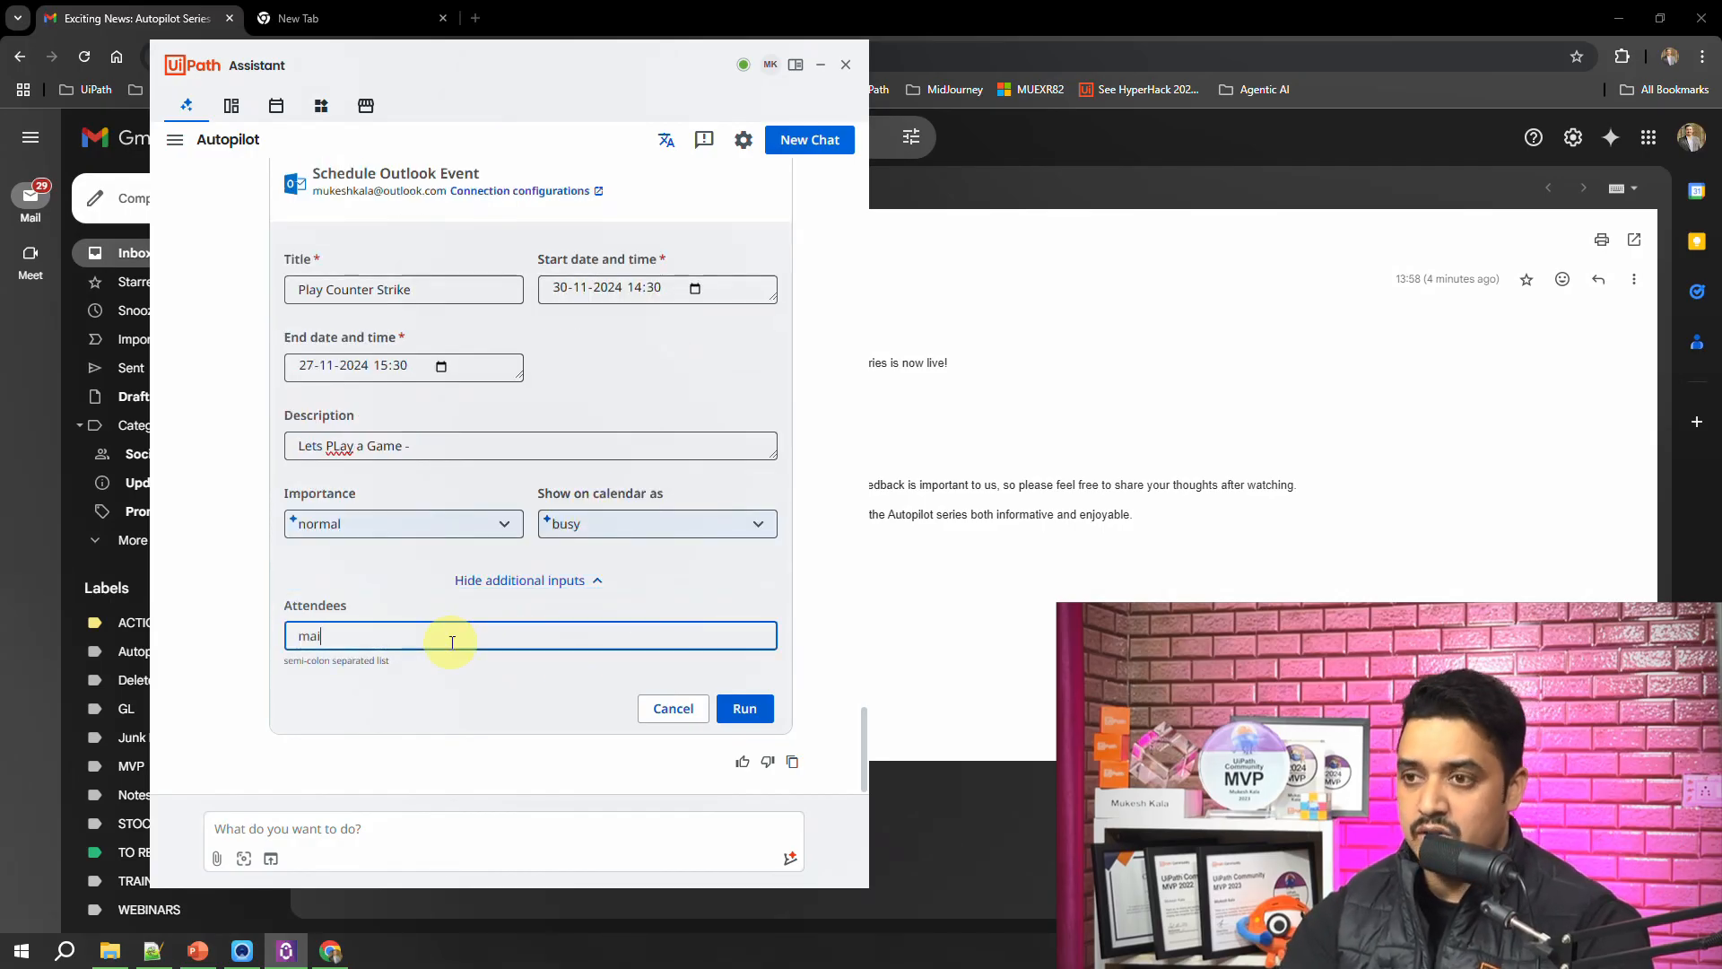
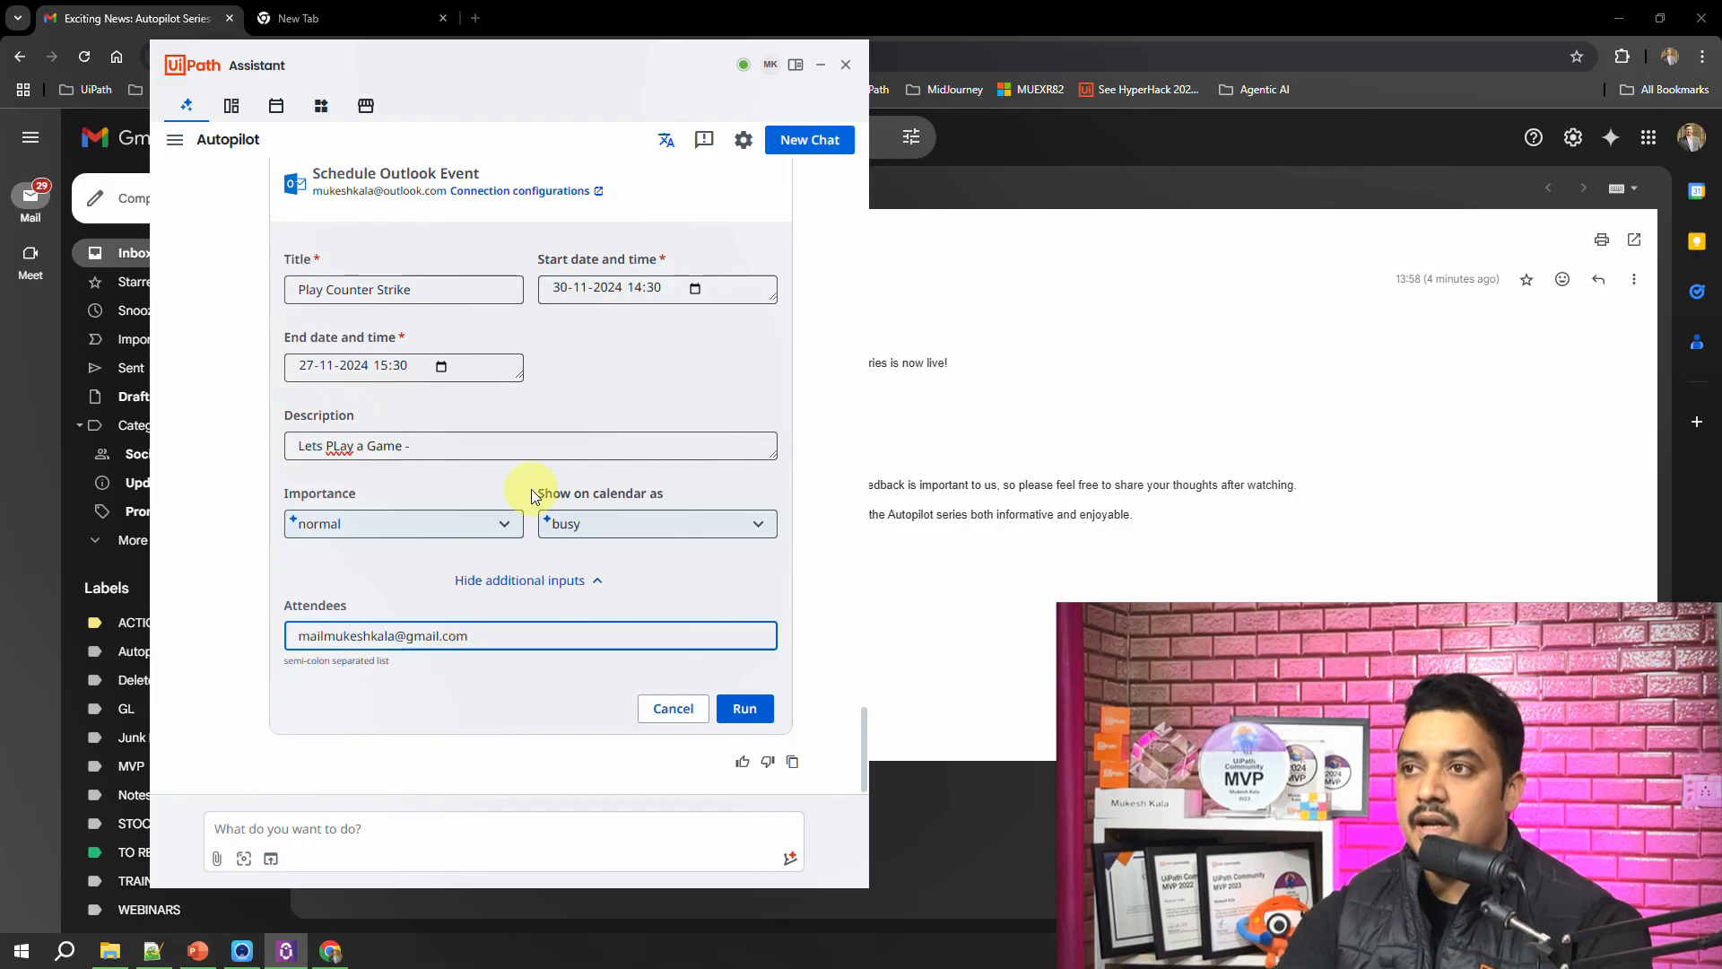
Step: Set the Outlook event's end date to 30-11-2024
scroll(531, 493, "up", 3)
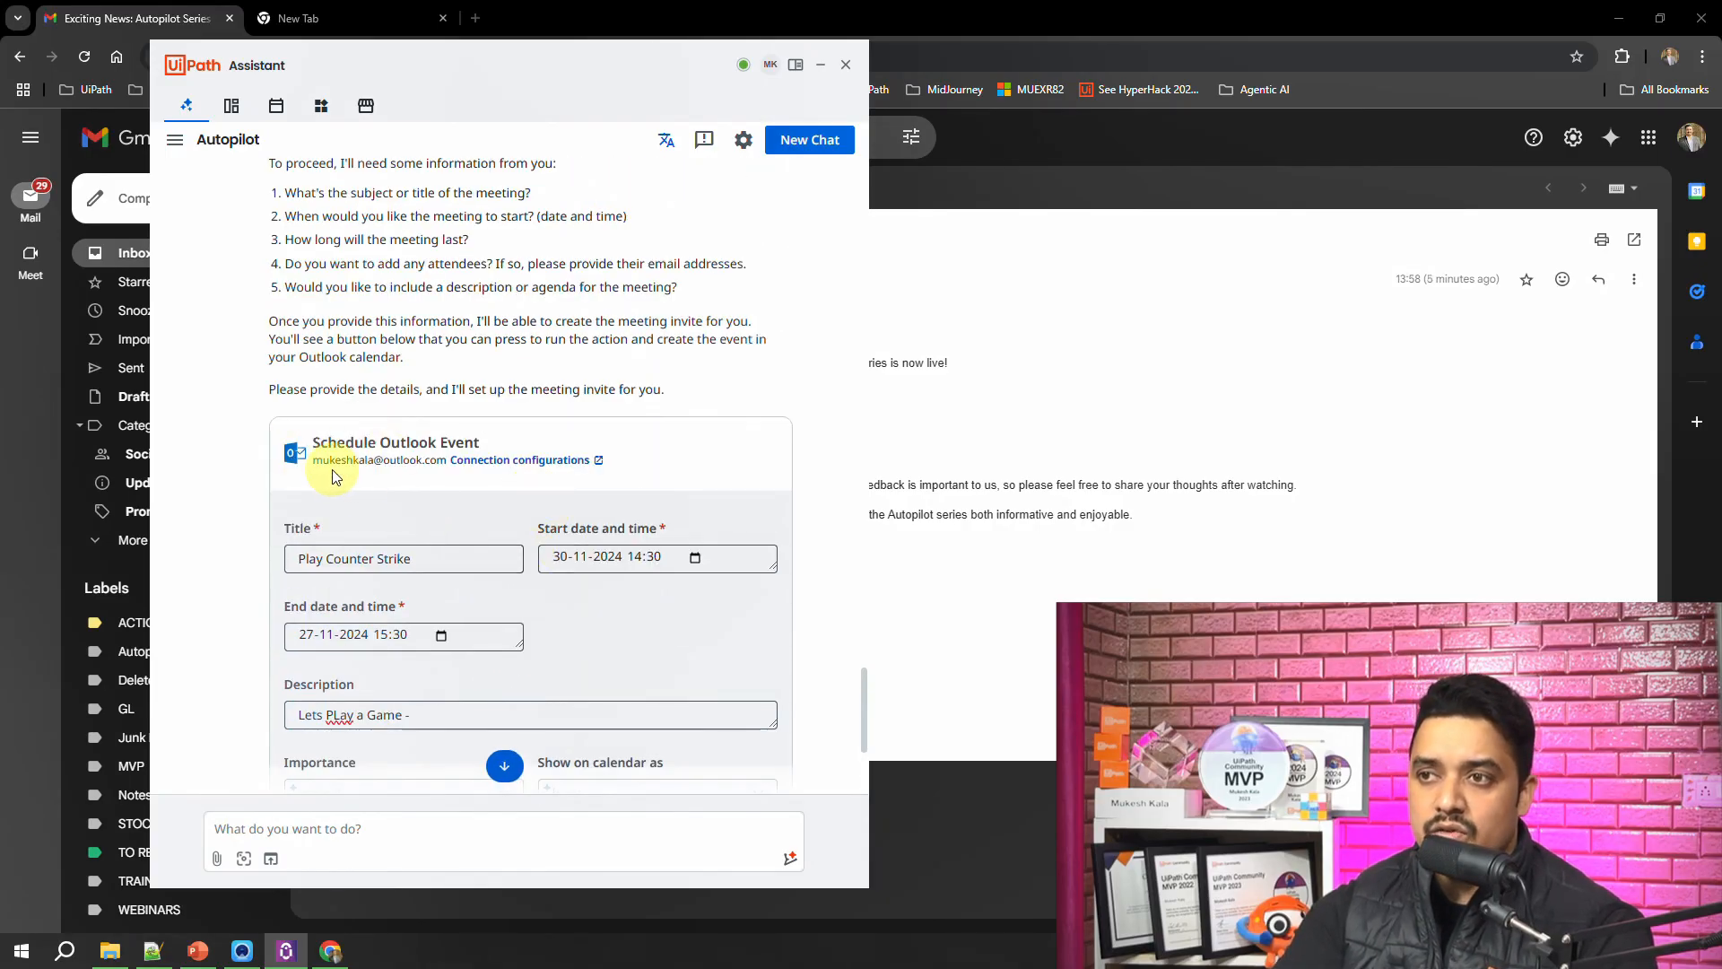
scroll(483, 589, "down", 1)
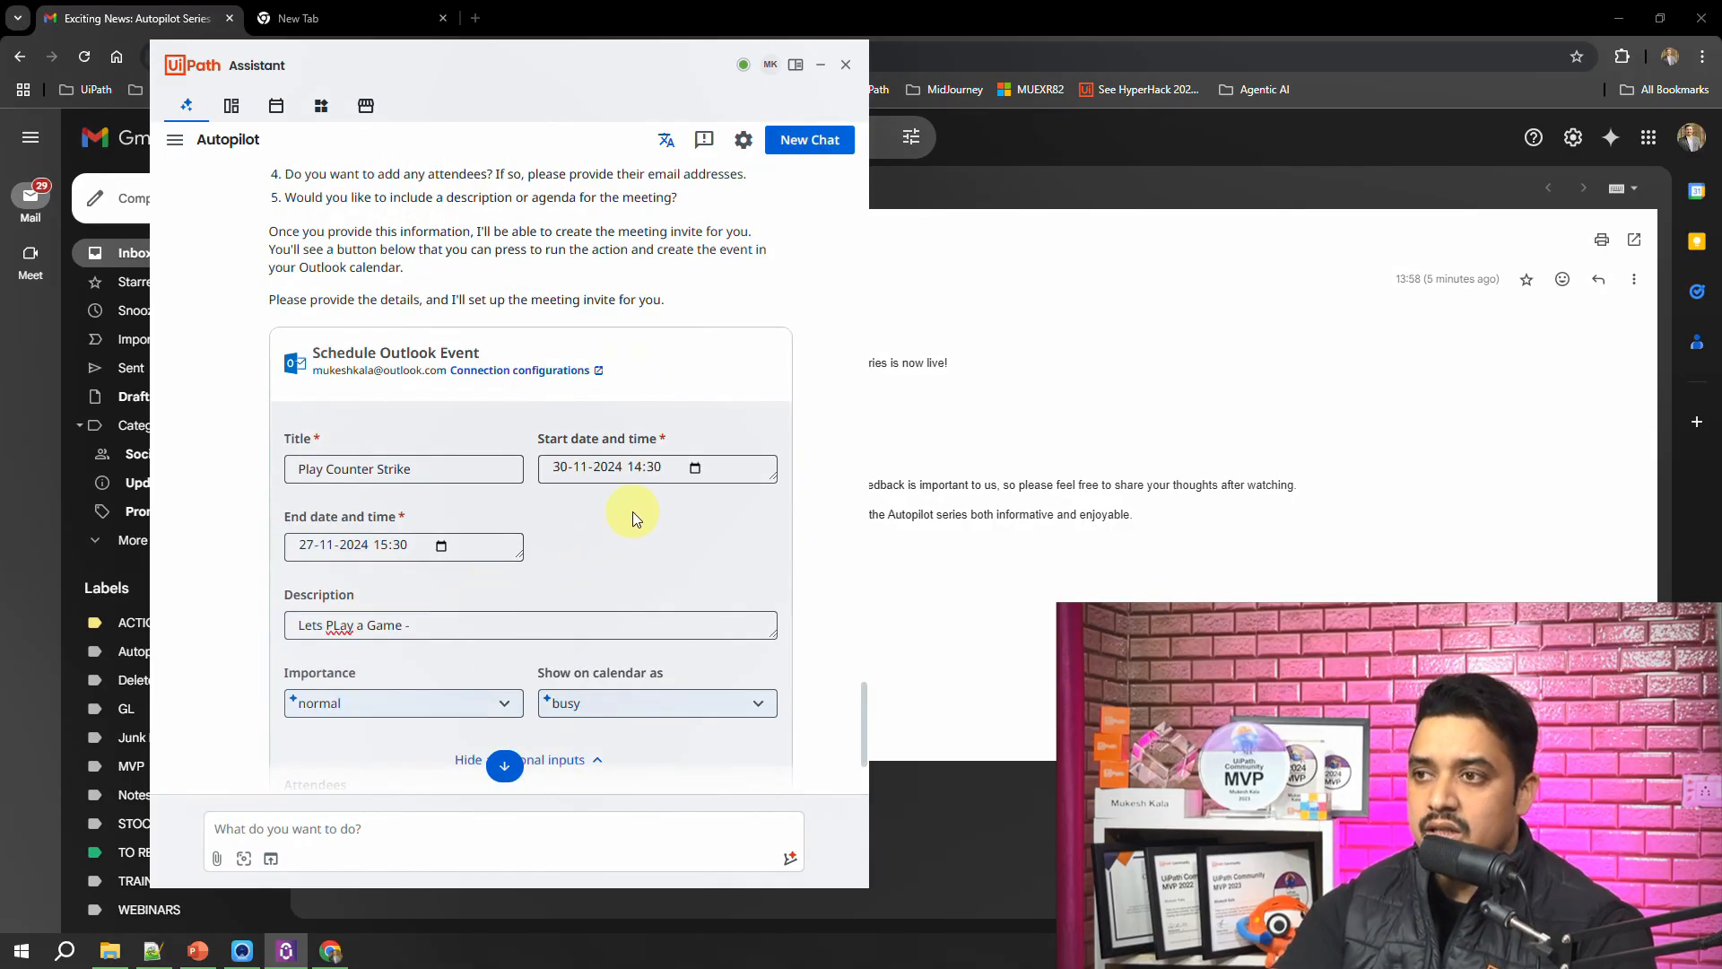
left_click(354, 551)
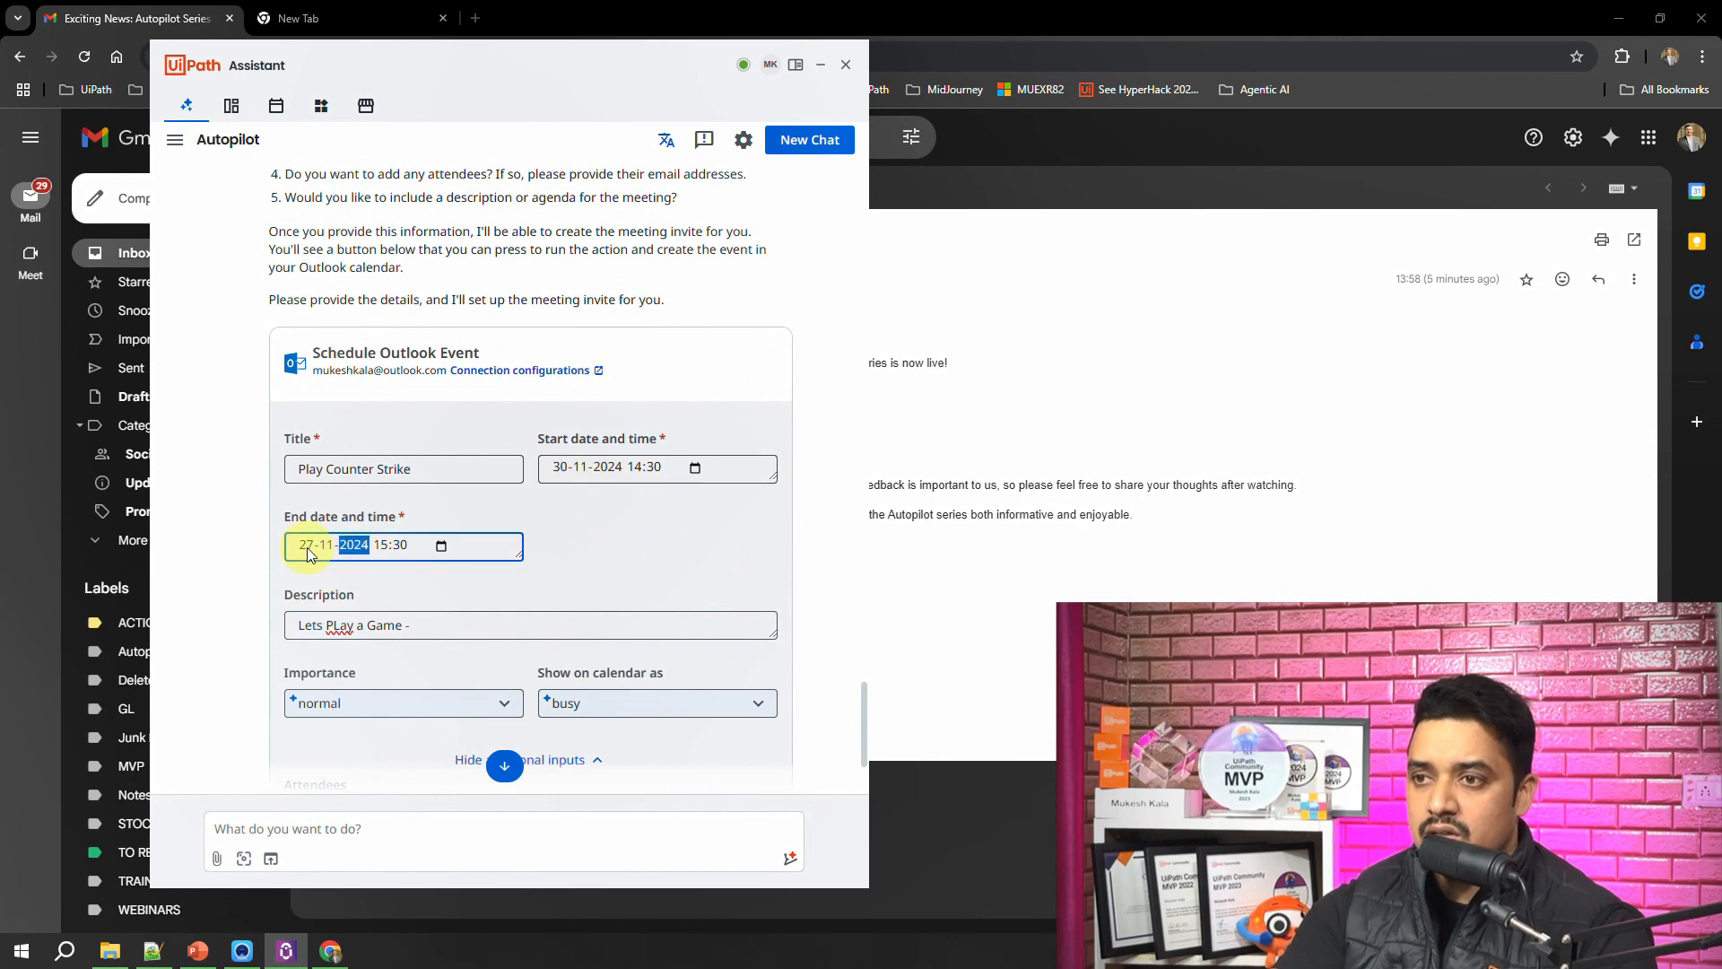
type("30")
left_click(606, 558)
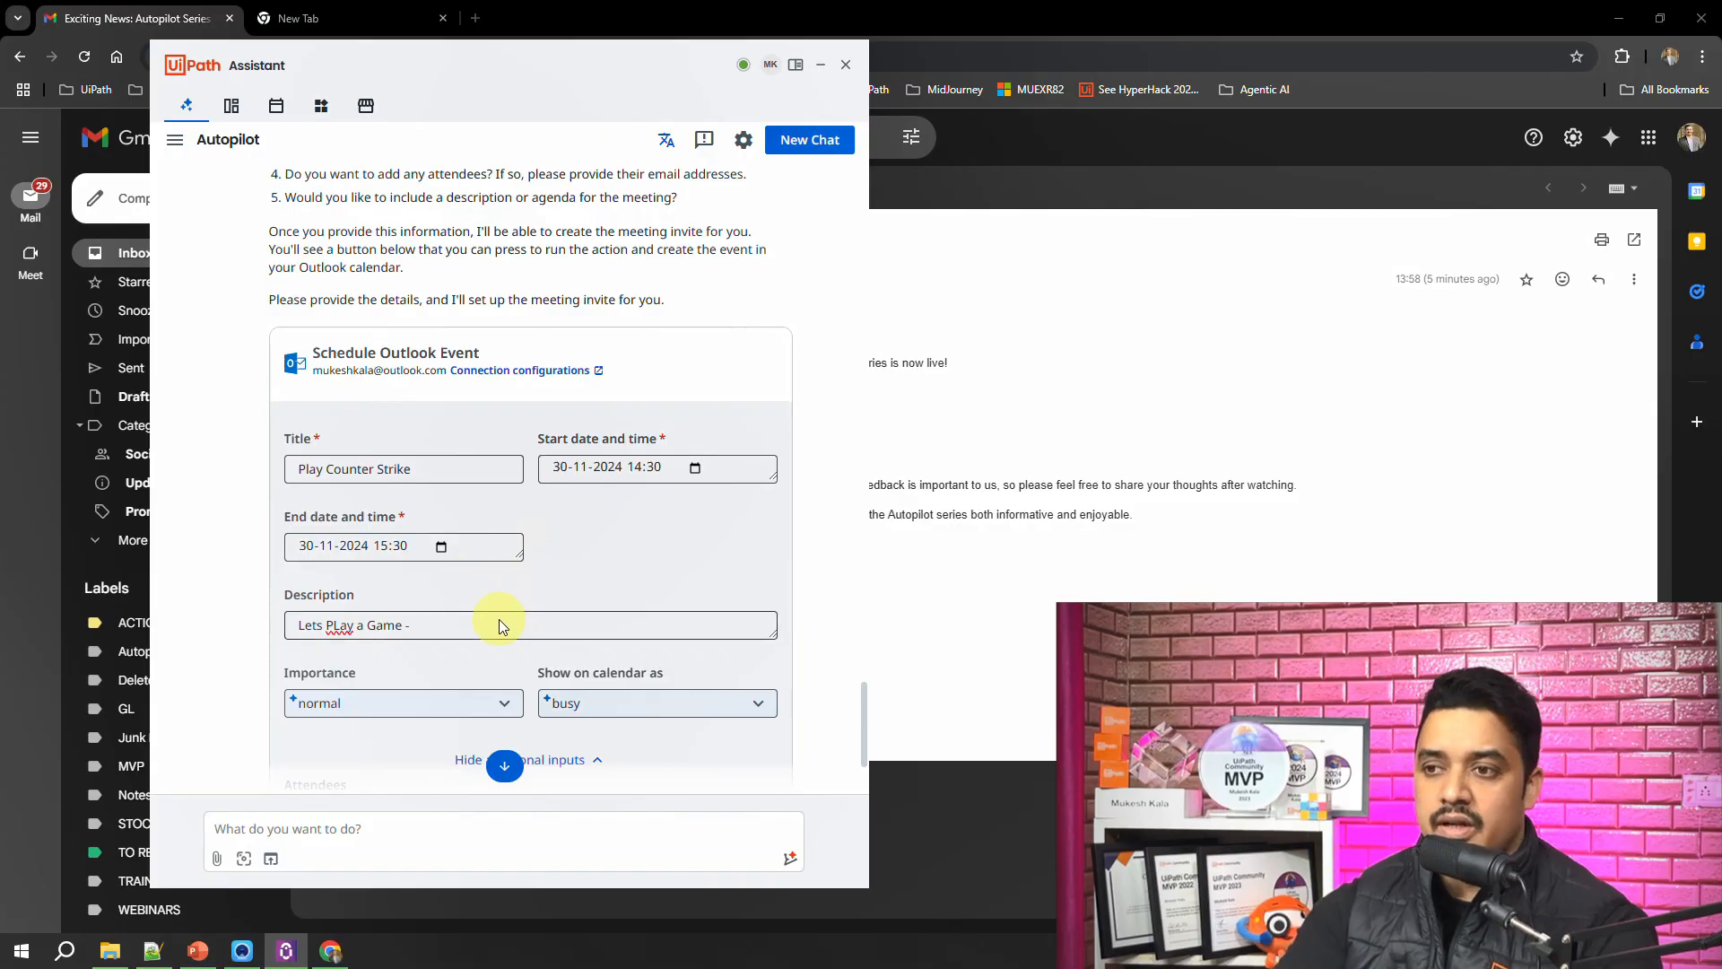
Step: Check the completed Schedule Outlook Event form and run the action
scroll(499, 619, "down", 2)
scroll(569, 503, "up", 2)
scroll(562, 550, "down", 2)
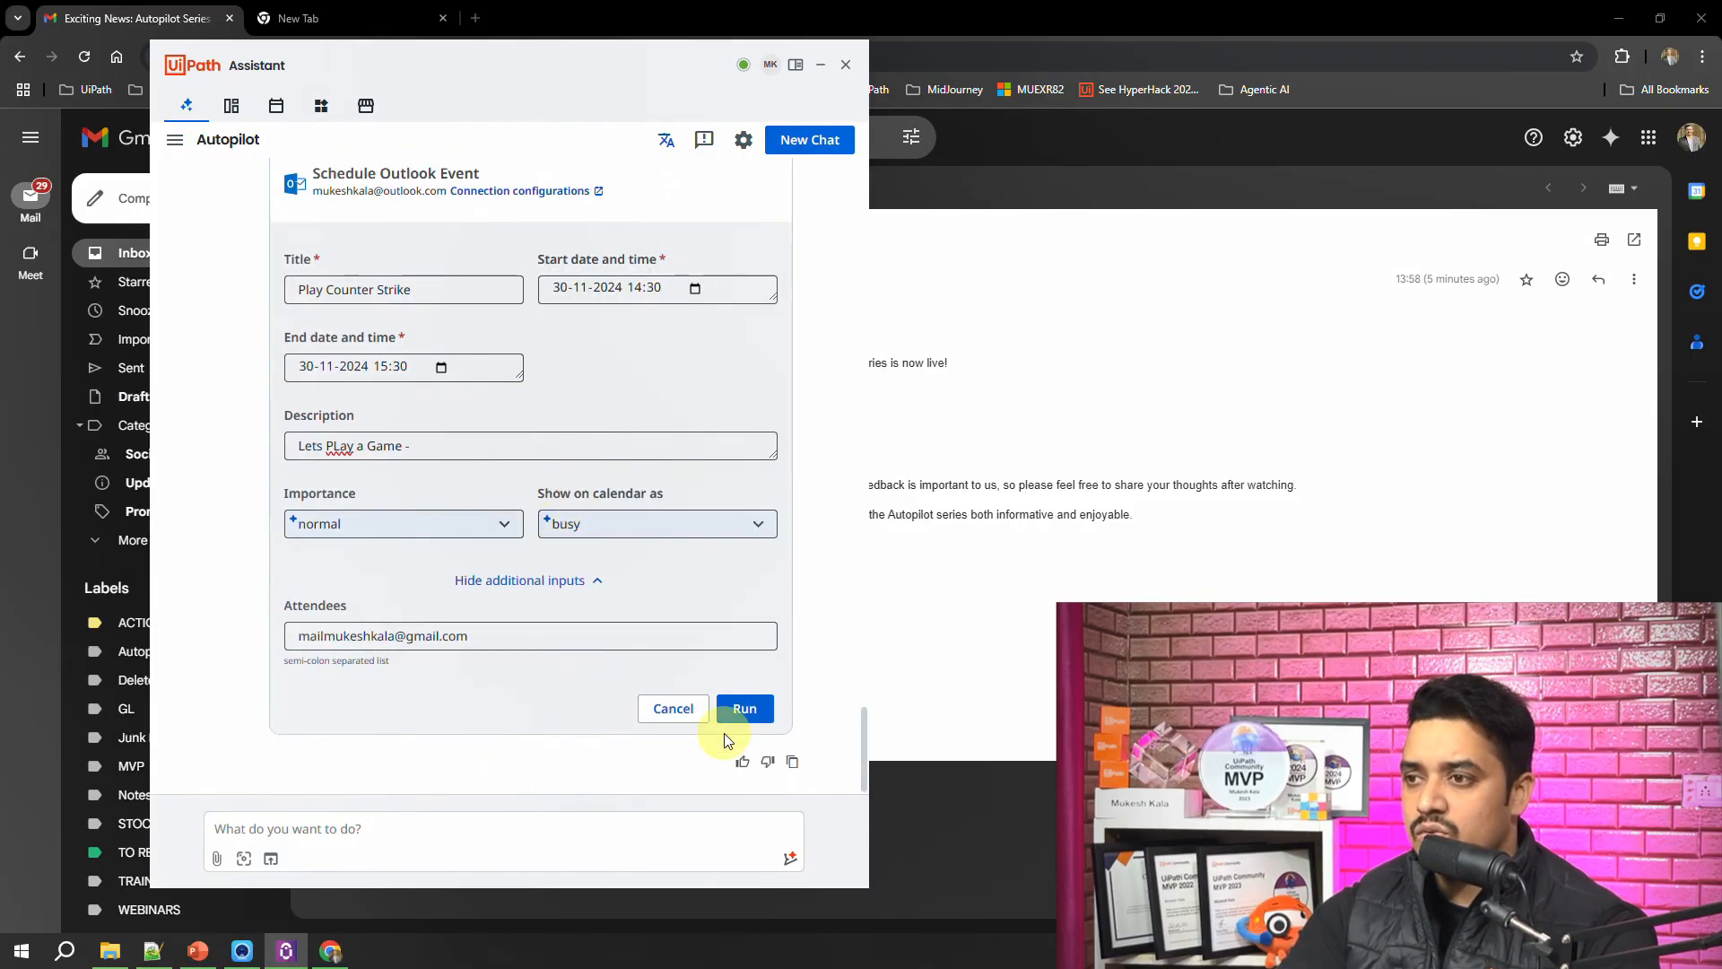
left_click(744, 710)
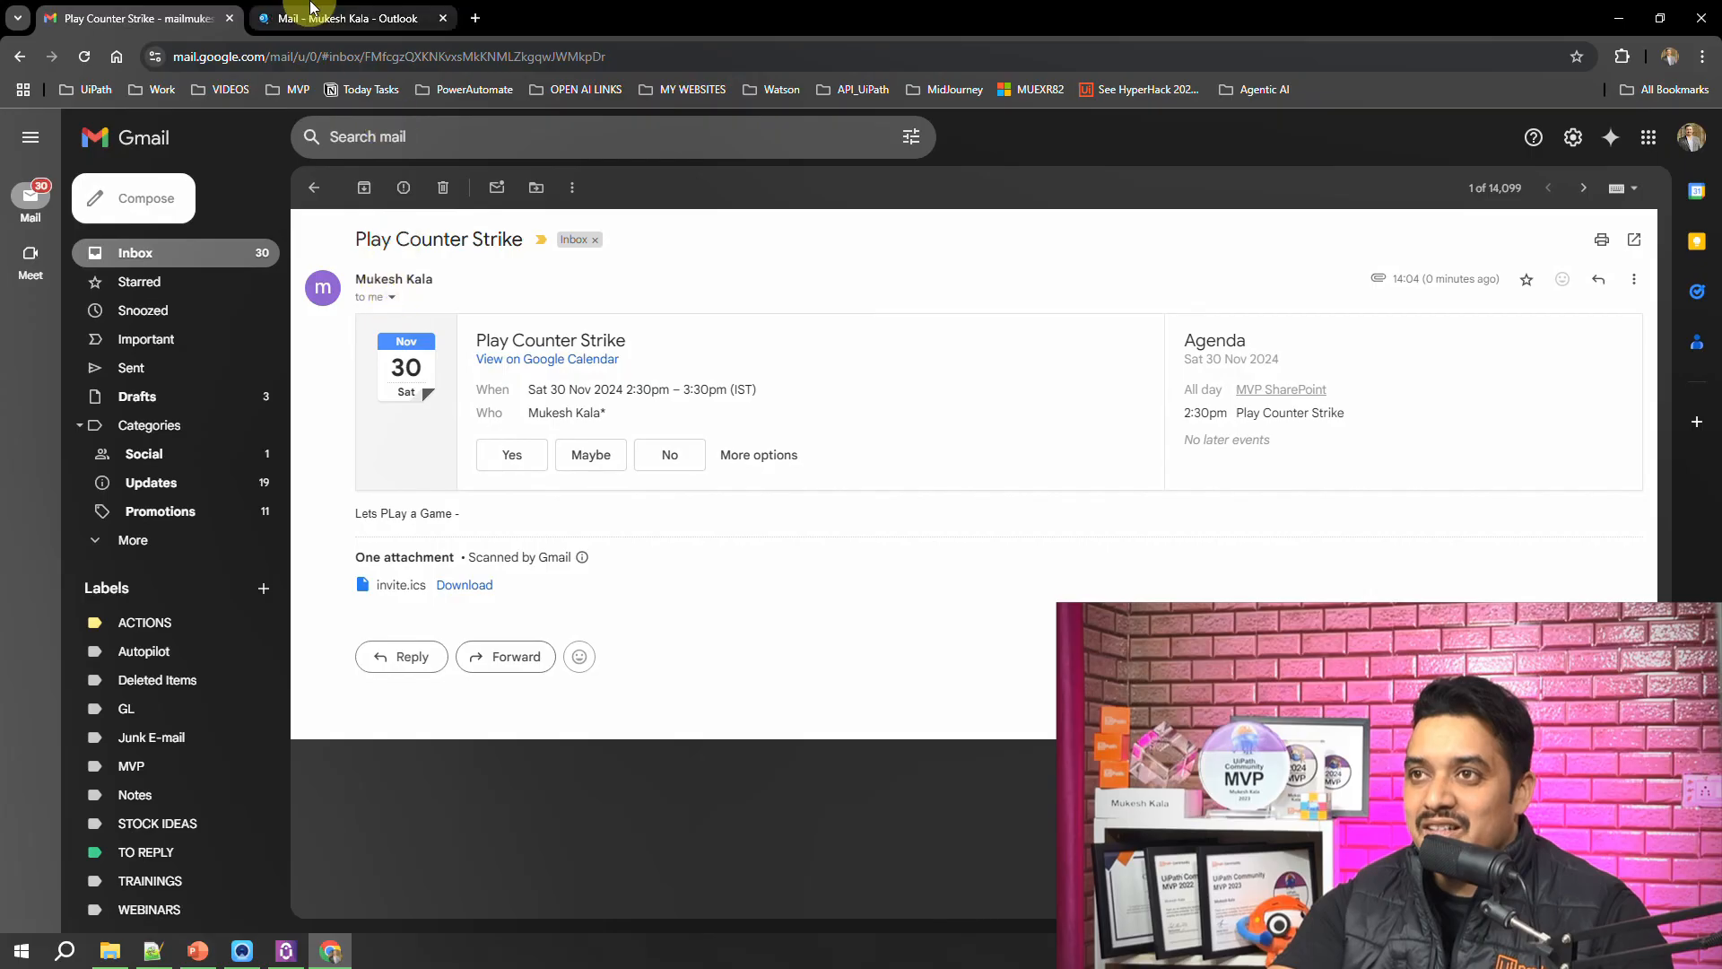
Step: Check the Outlook inbox and open the Outlook calendar to verify the "Play Counter Strike" event on Saturday 30 November 2024
left_click(342, 19)
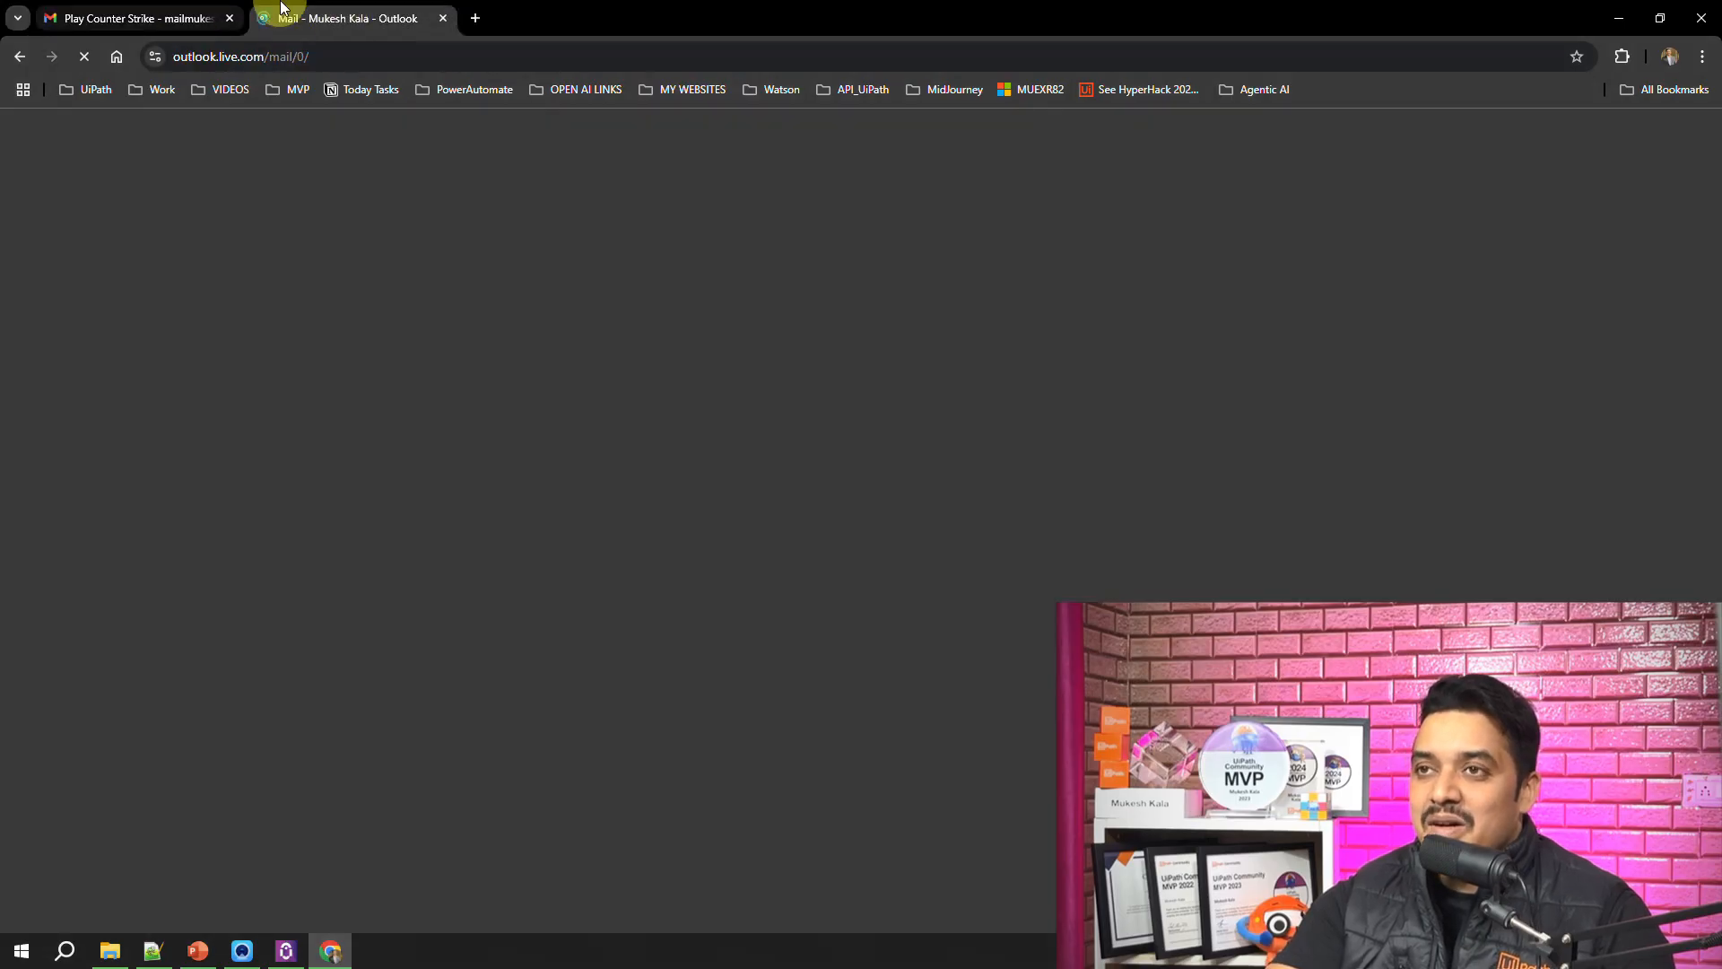
left_click(156, 18)
left_click(350, 18)
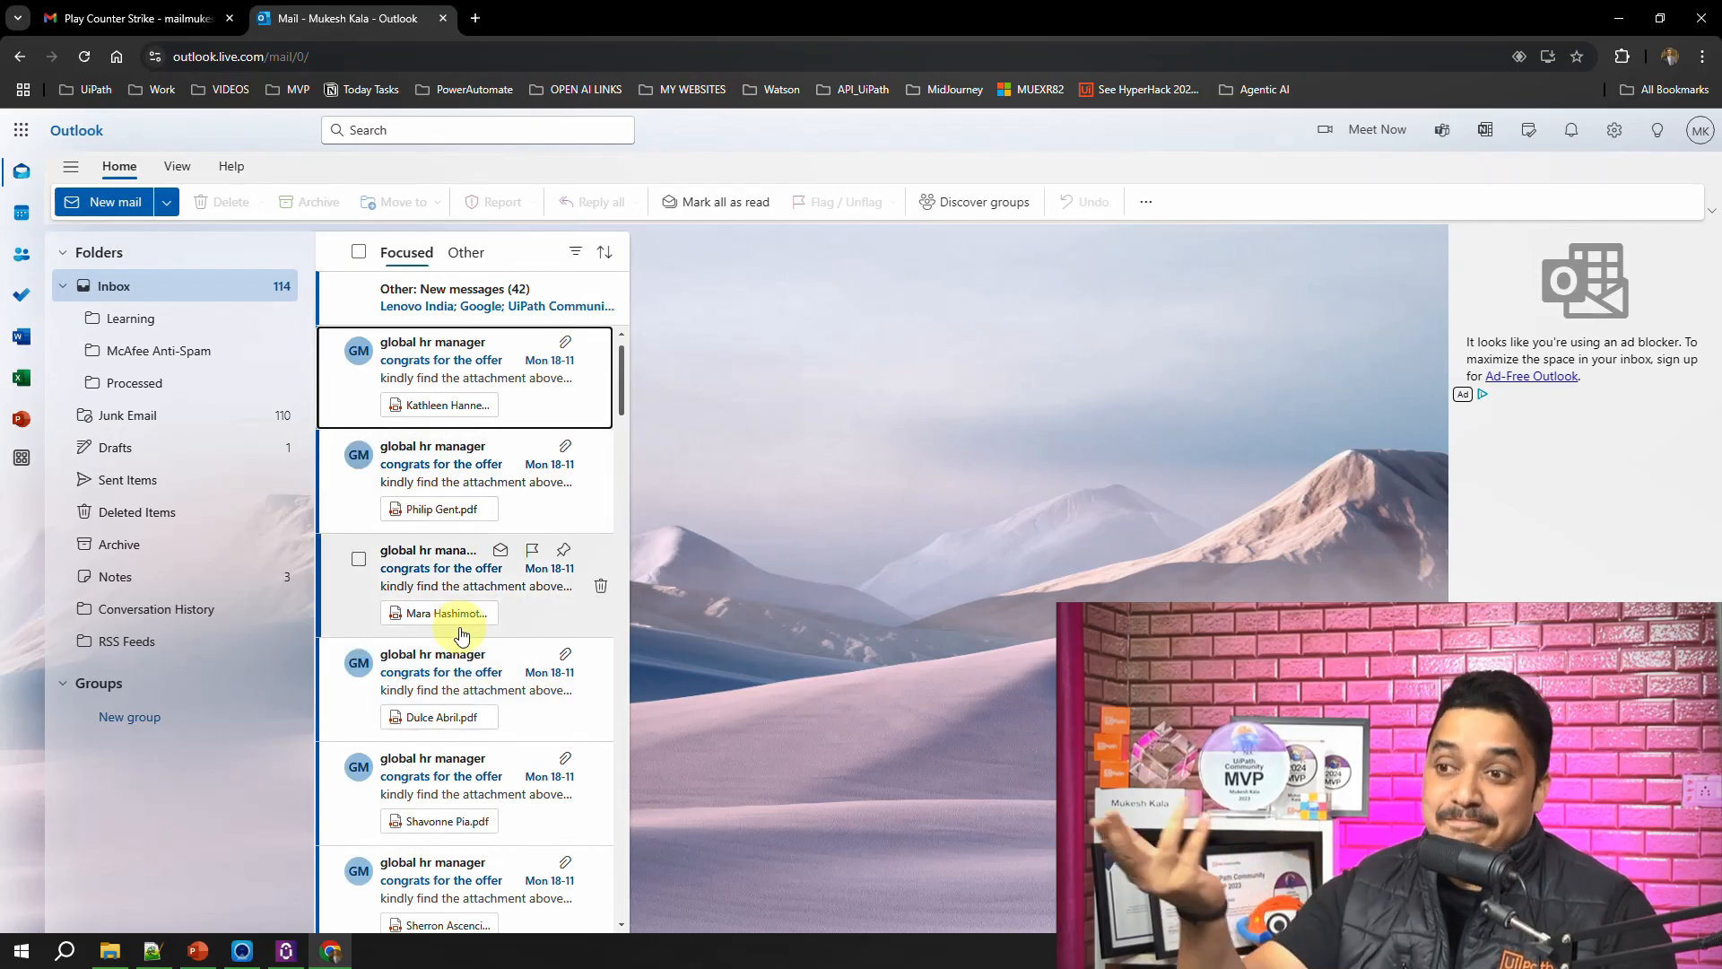
scroll(462, 634, "down", 3)
scroll(483, 773, "up", 1)
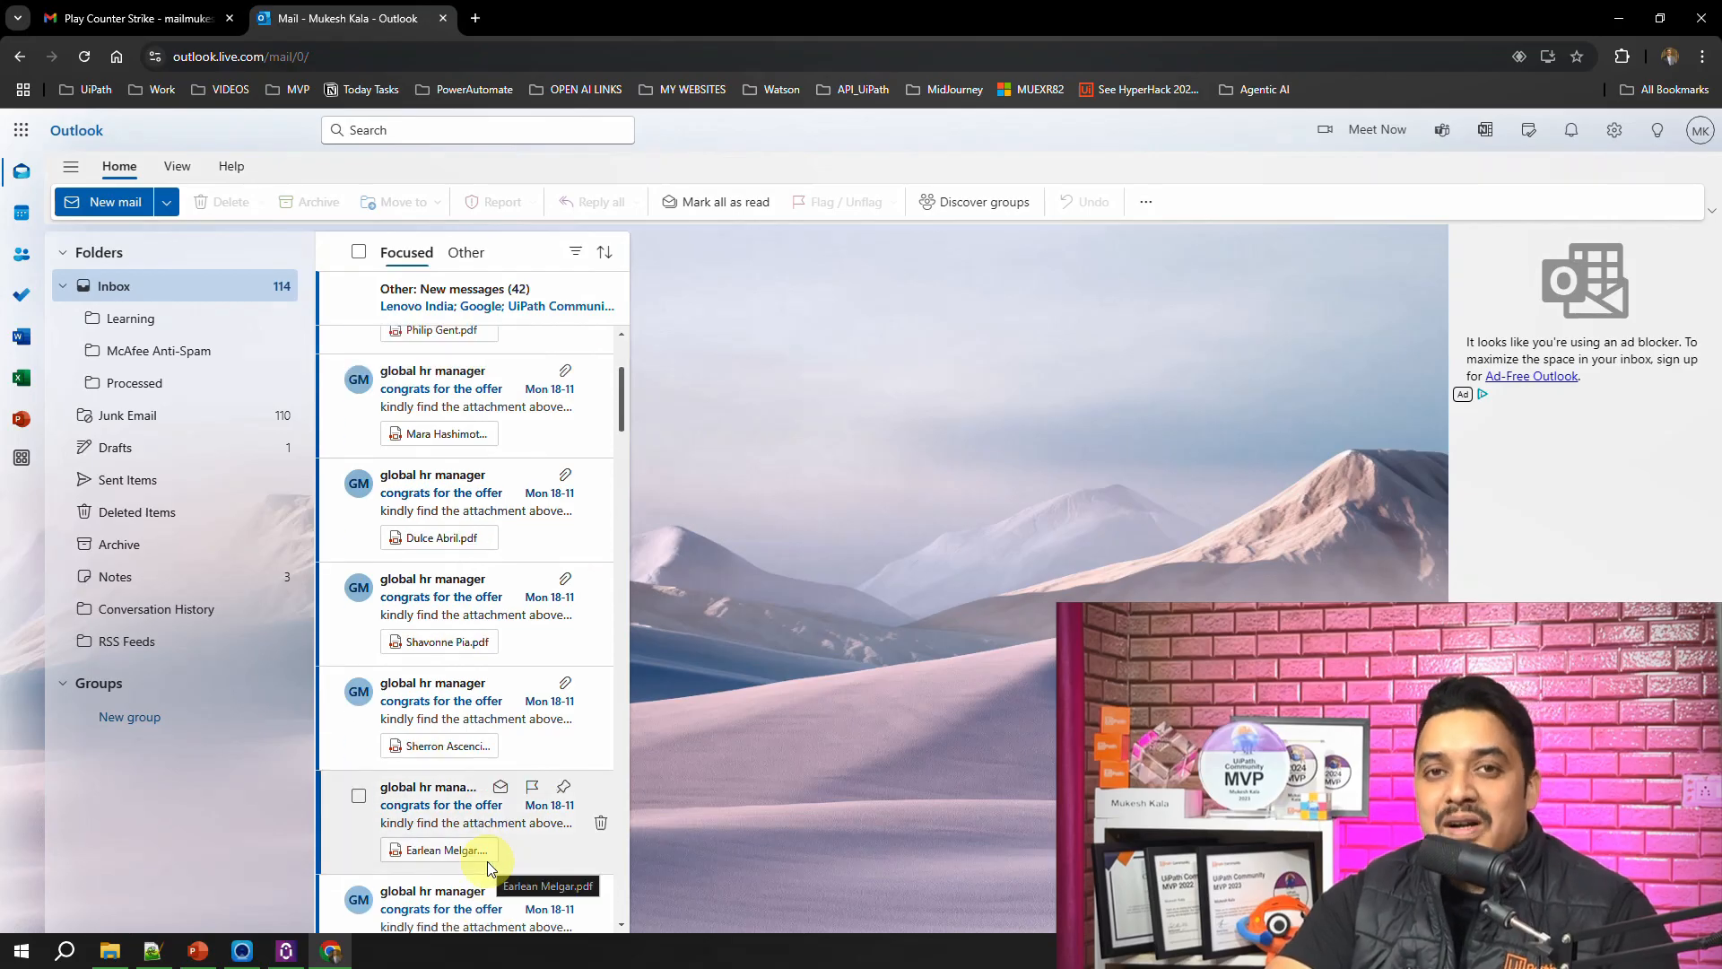
scroll(487, 861, "up", 2)
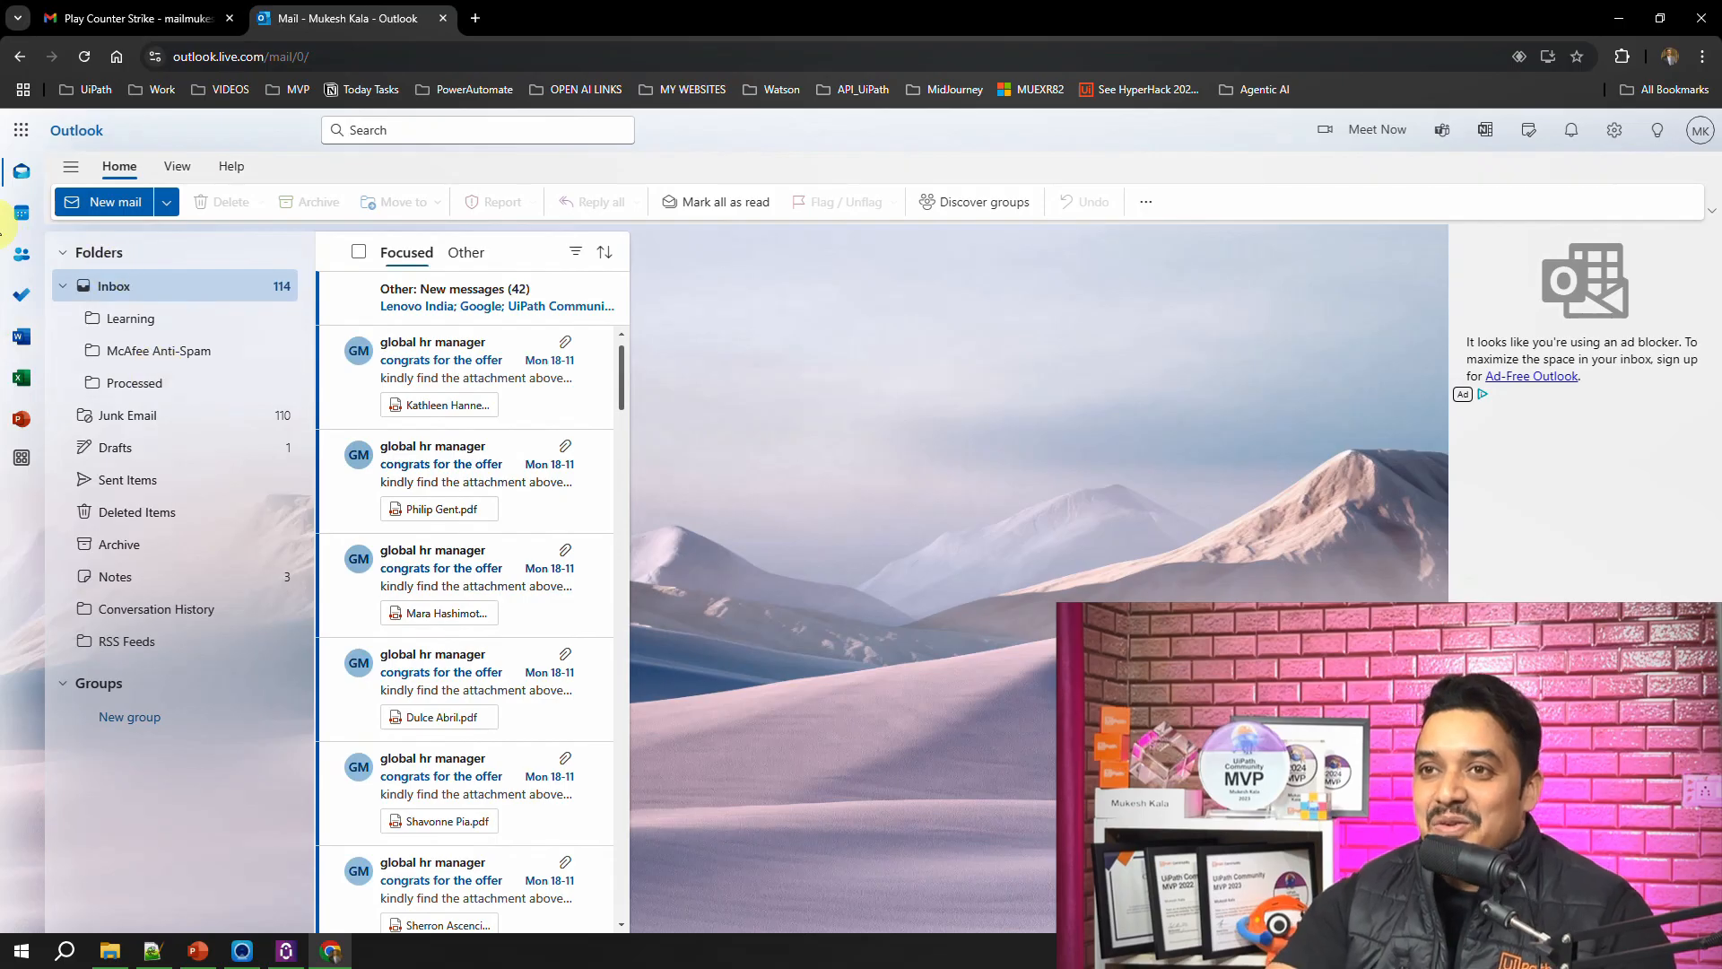
left_click(25, 220)
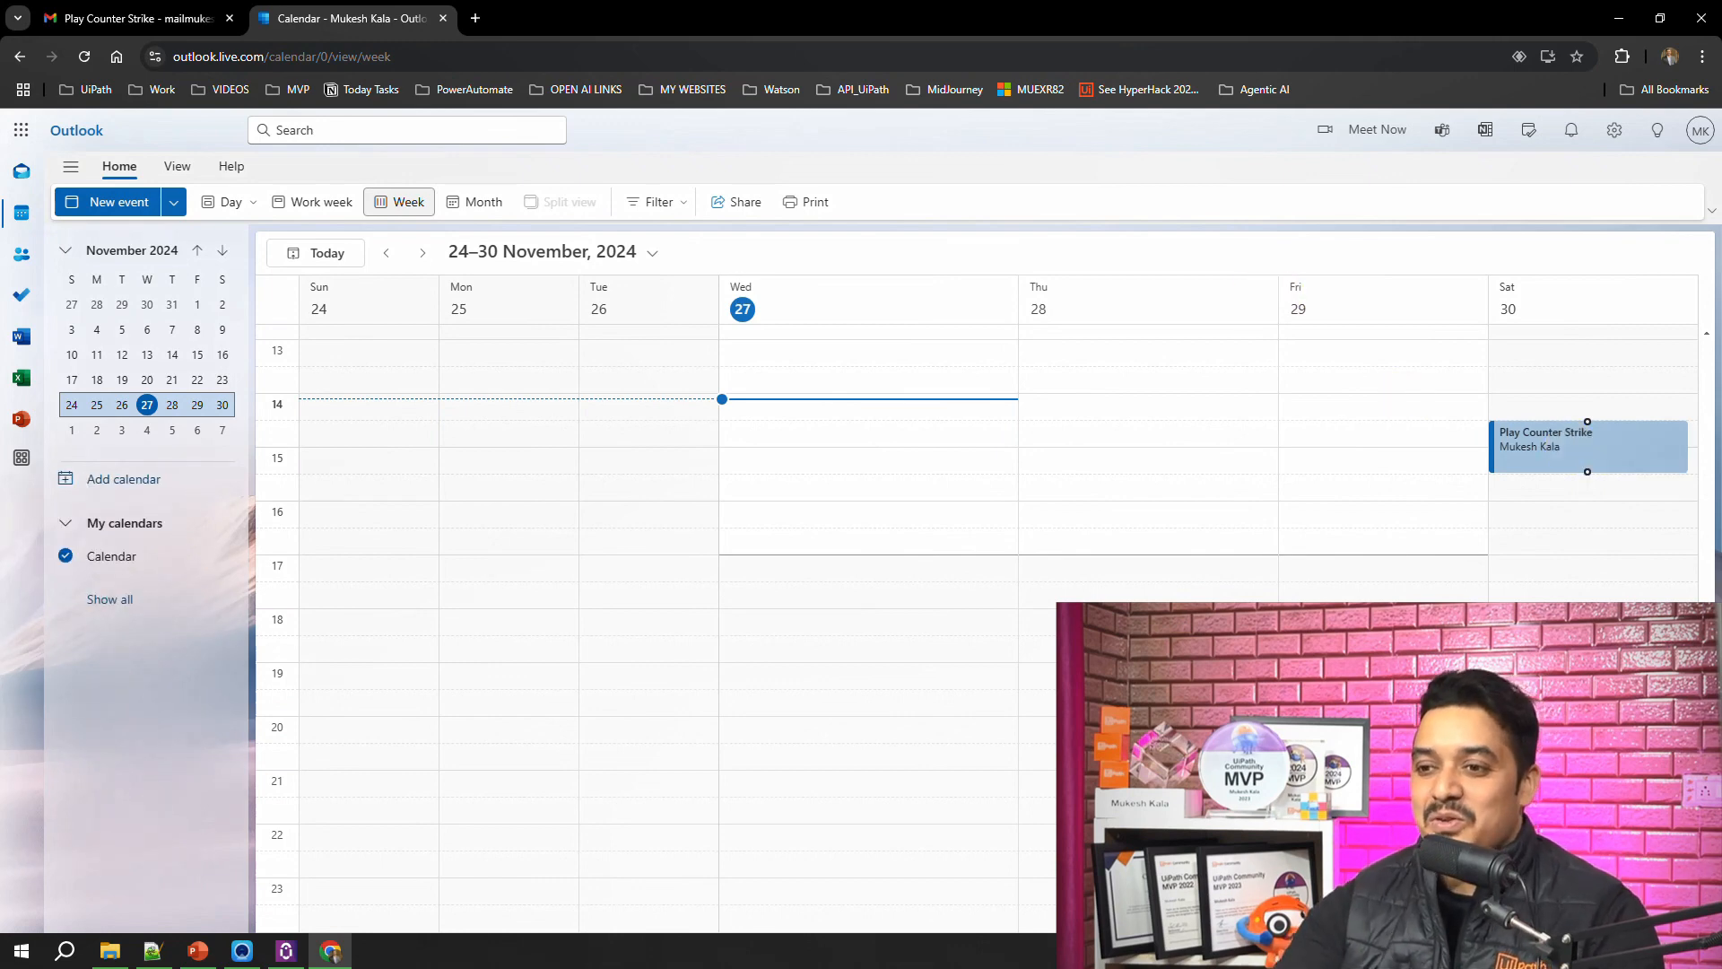
Step: Switch to UiPath Assistant and review Autopilot's meeting summary and its earlier list of capabilities in the chat
left_click(285, 951)
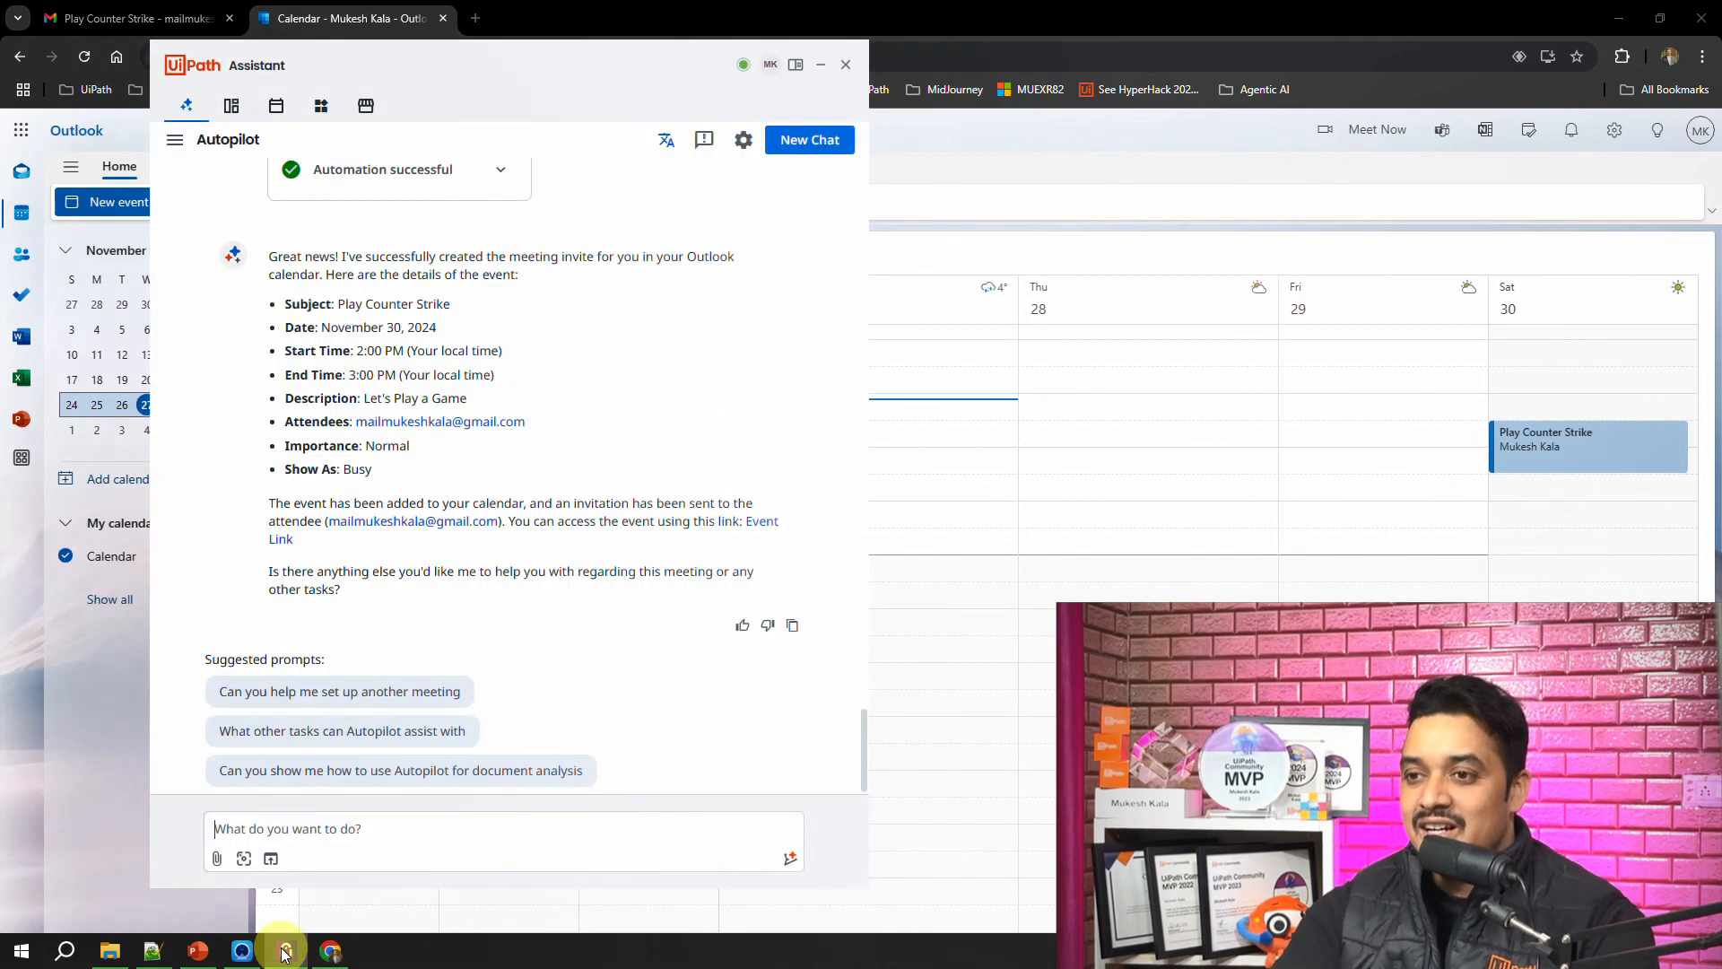
scroll(504, 619, "up", 15)
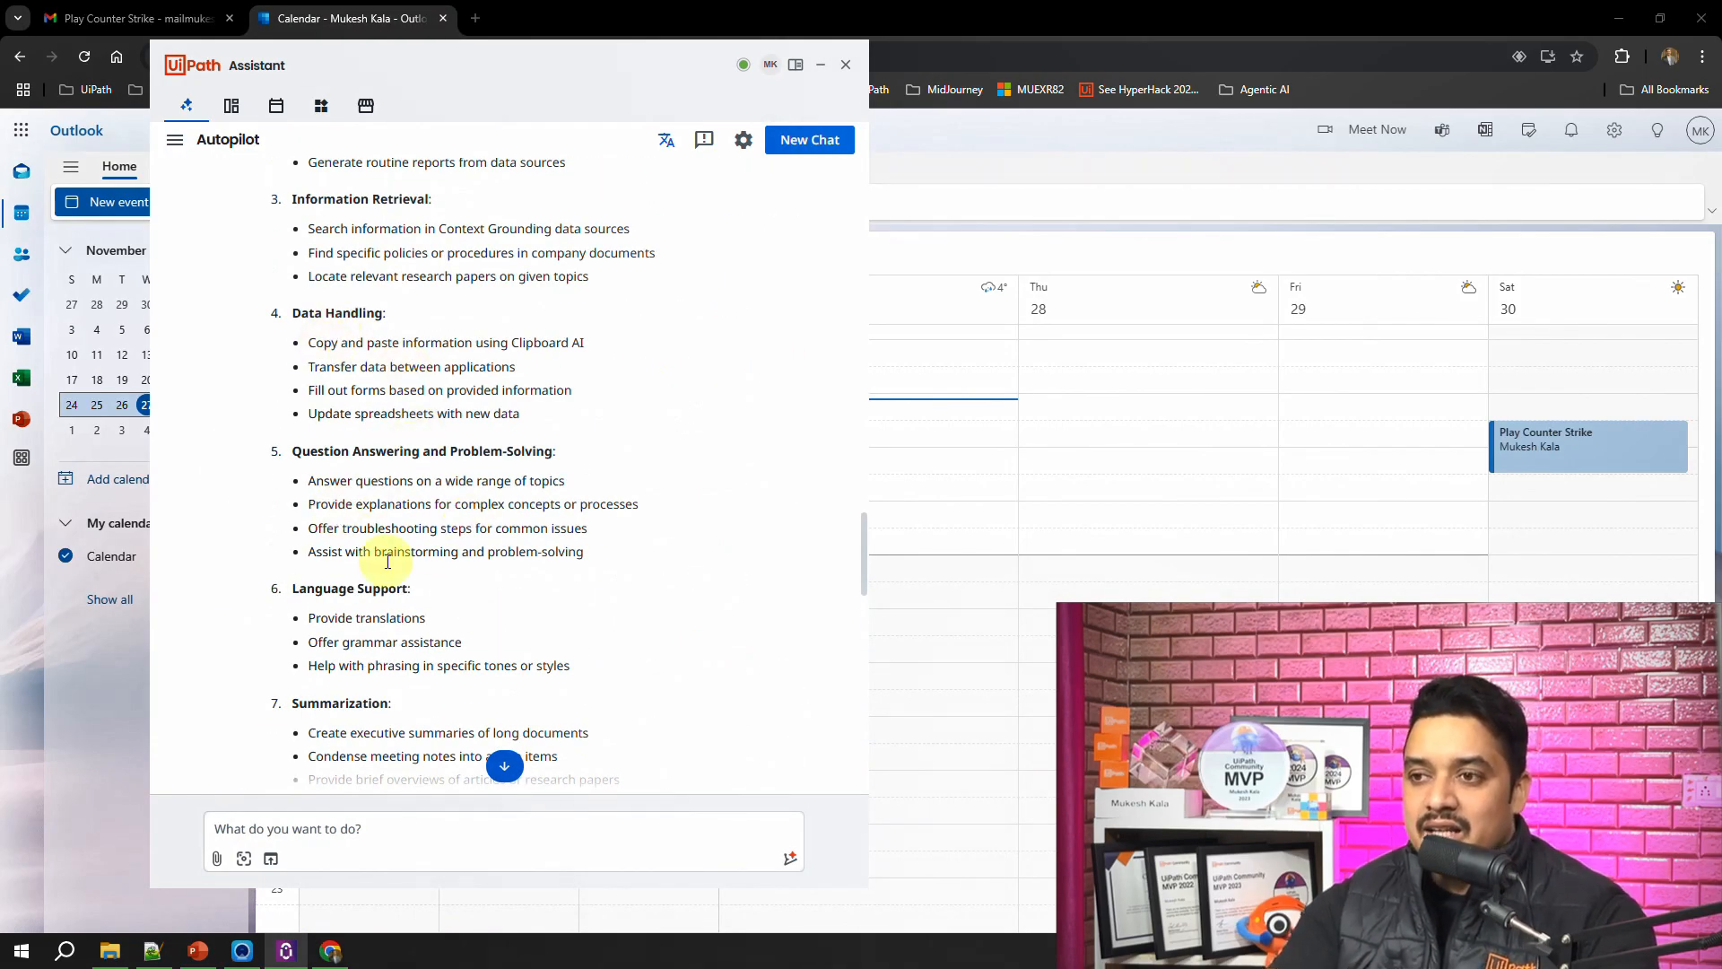
scroll(377, 583, "down", 2)
Step: Return to the browser and open the "Autopilot for everyone - Productivity" listing on UiPath Marketplace in a new tab
left_click(972, 142)
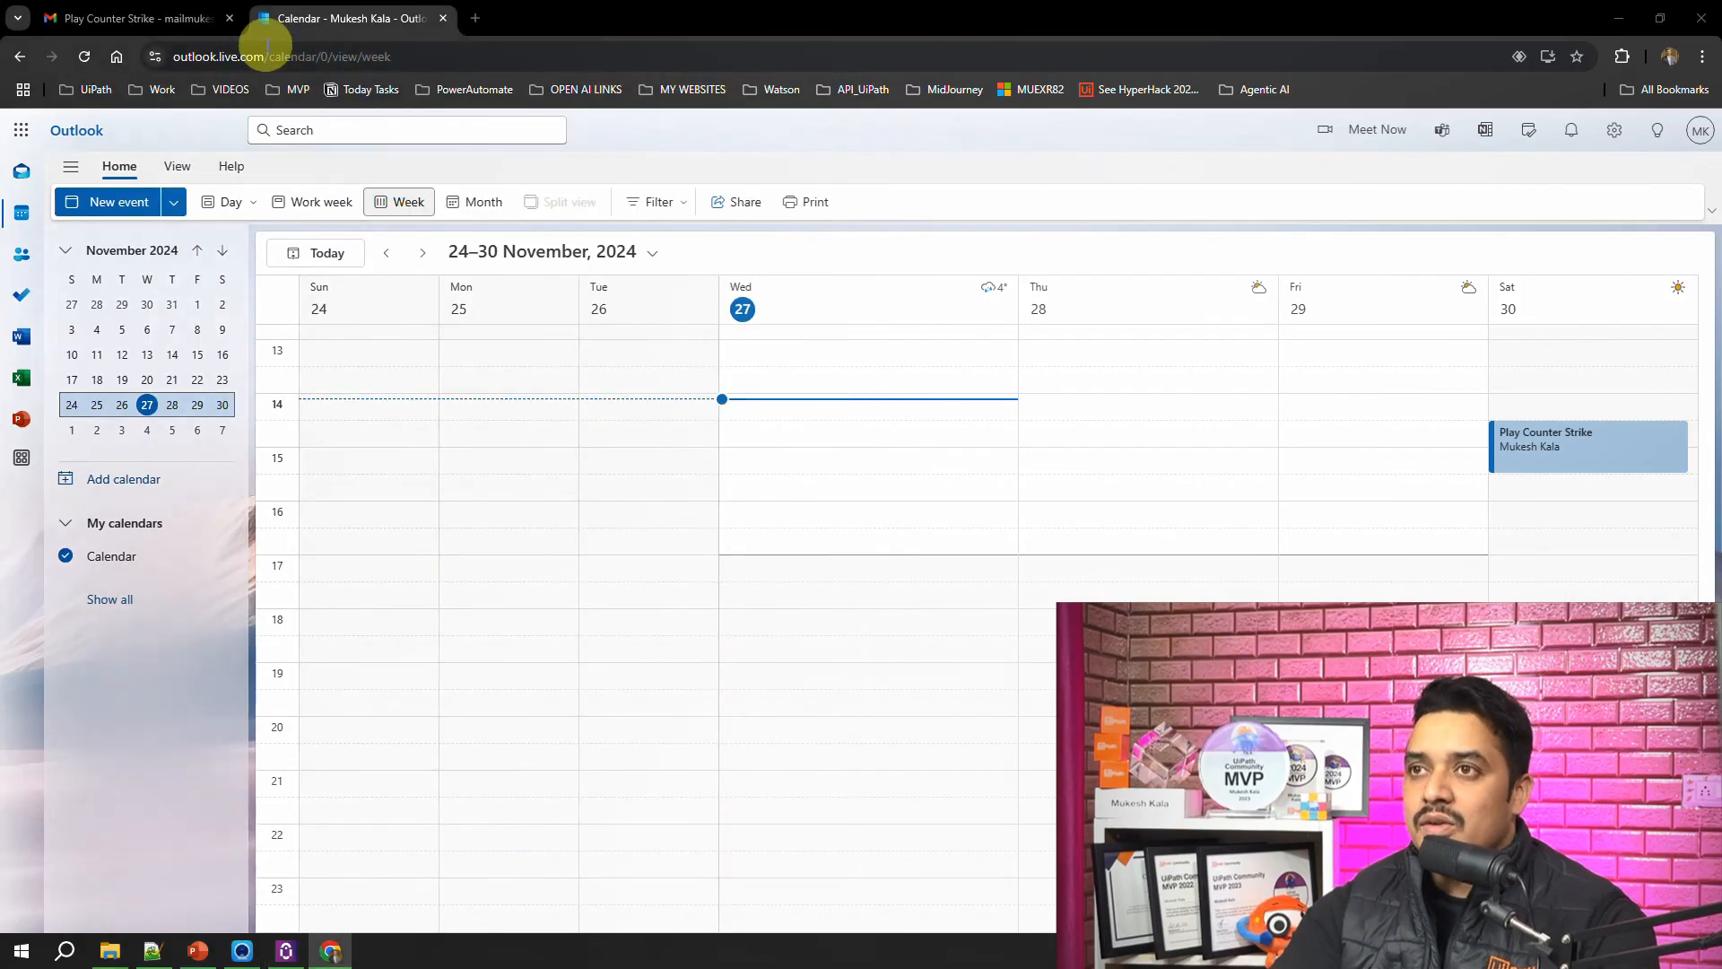
left_click(475, 18)
type("mark")
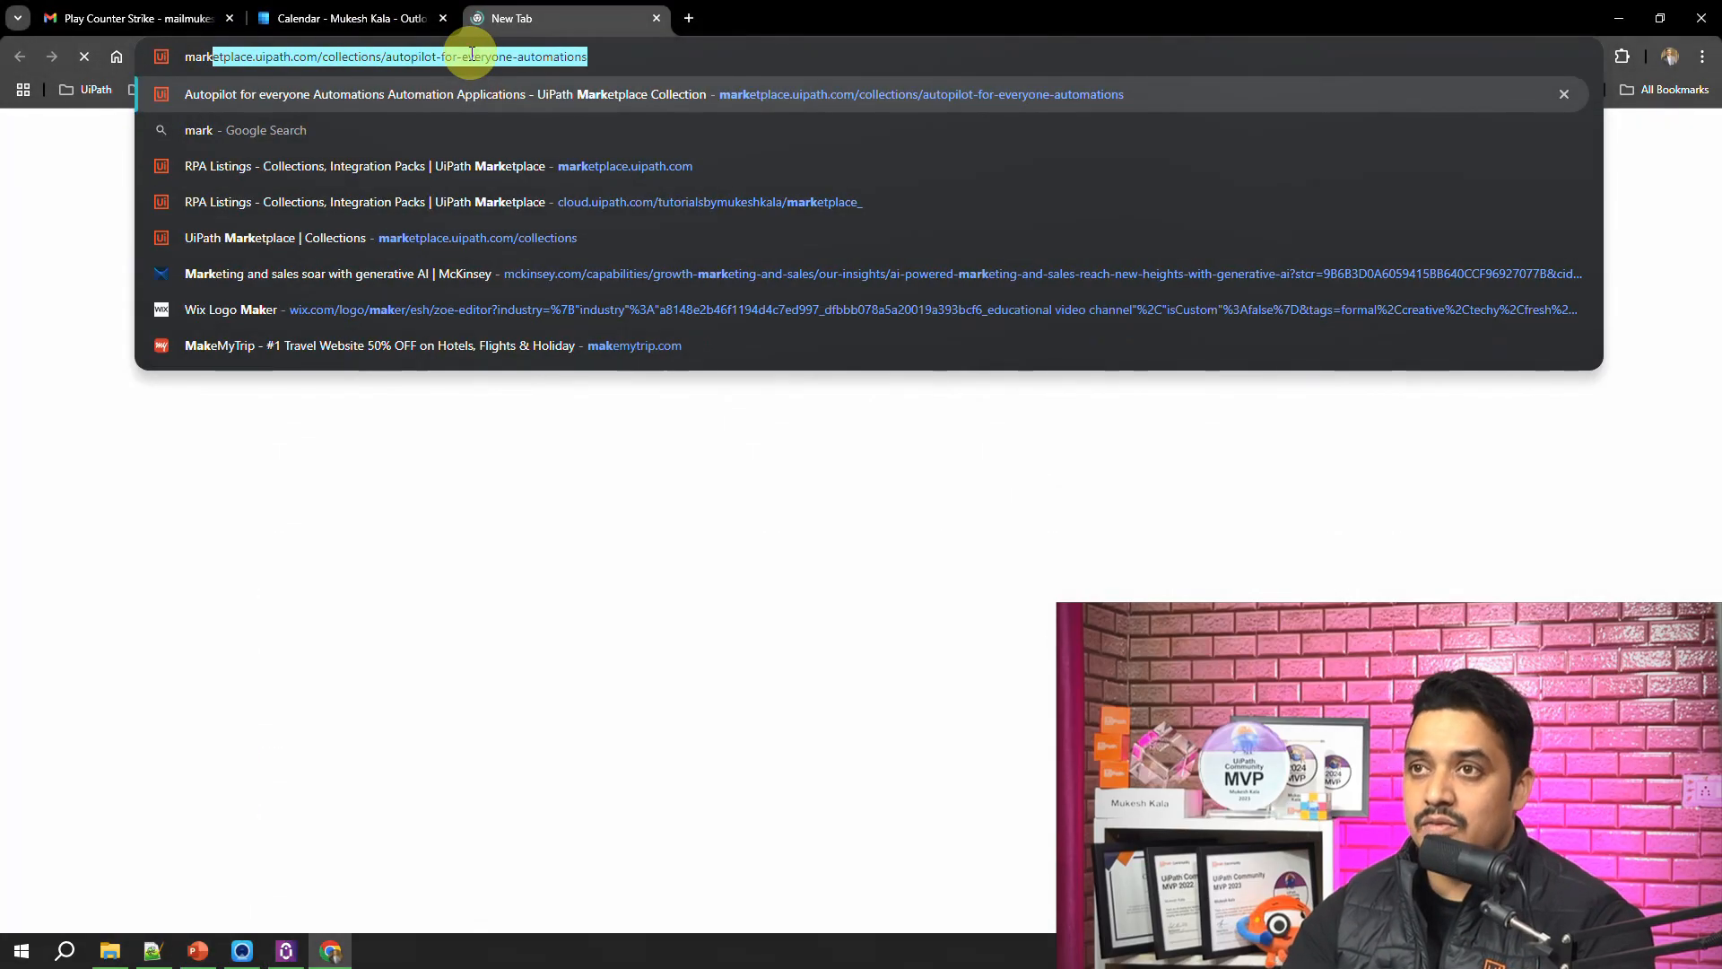
key("Right")
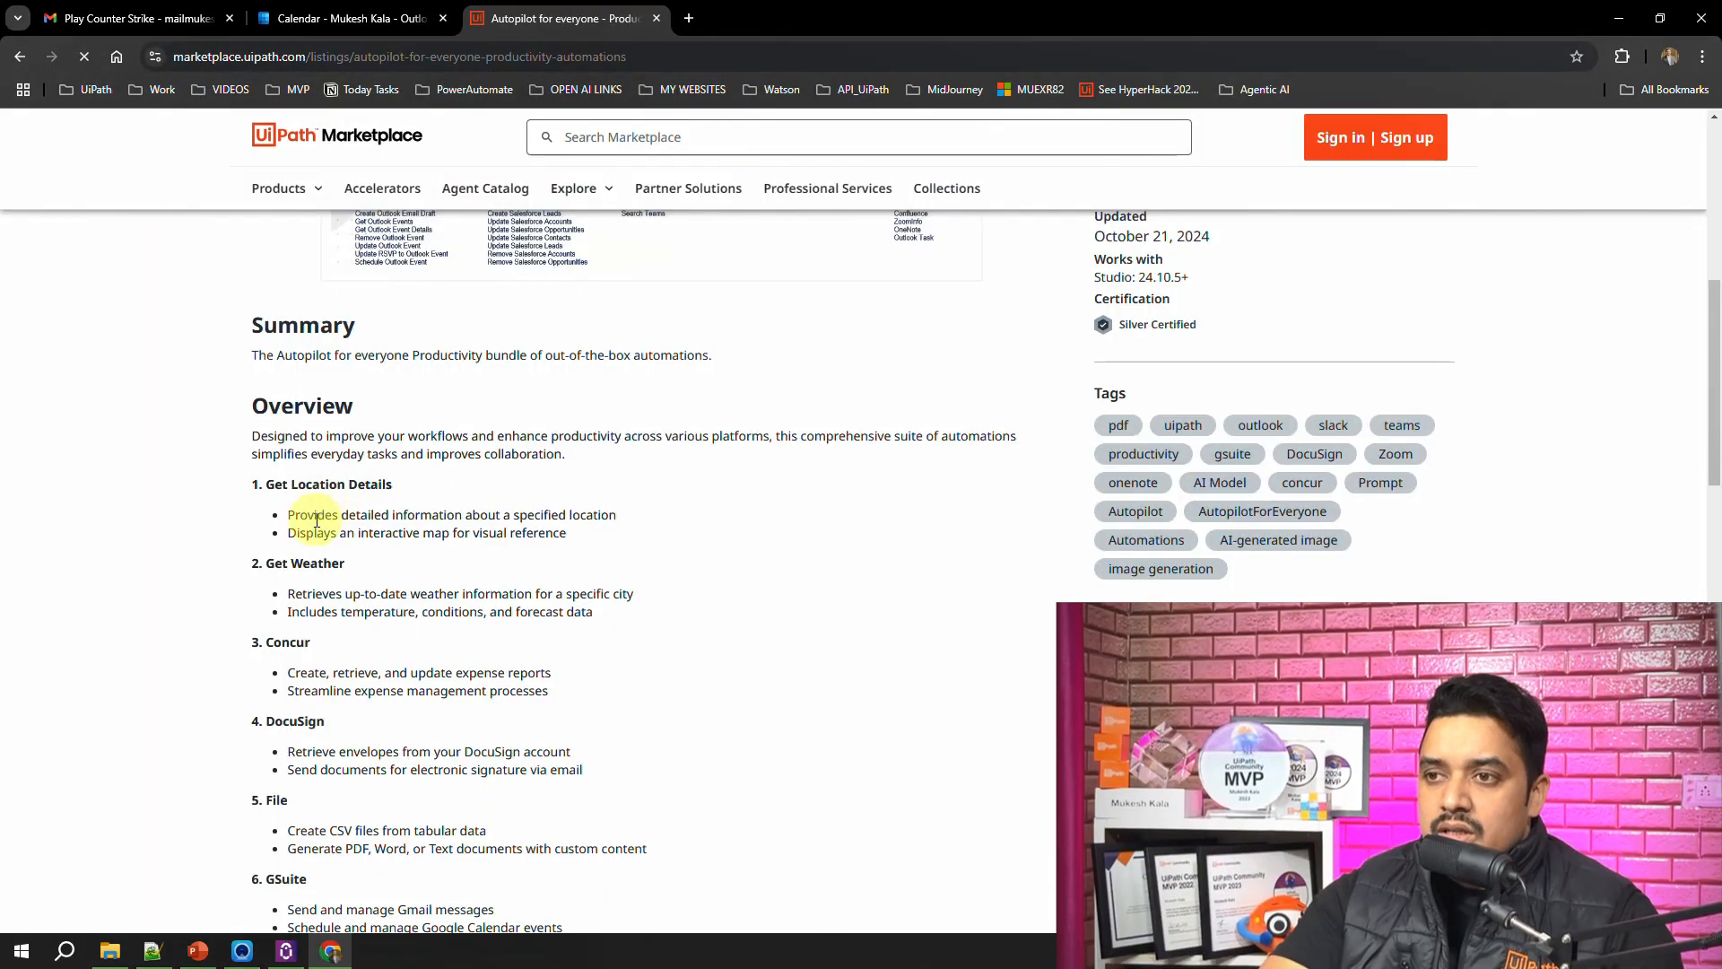
Step: Read the listing's overview of location, weather, File, GSuite and Outlook automations
left_click_drag(308, 514, 592, 520)
left_click_drag(358, 533, 561, 550)
left_click(415, 608)
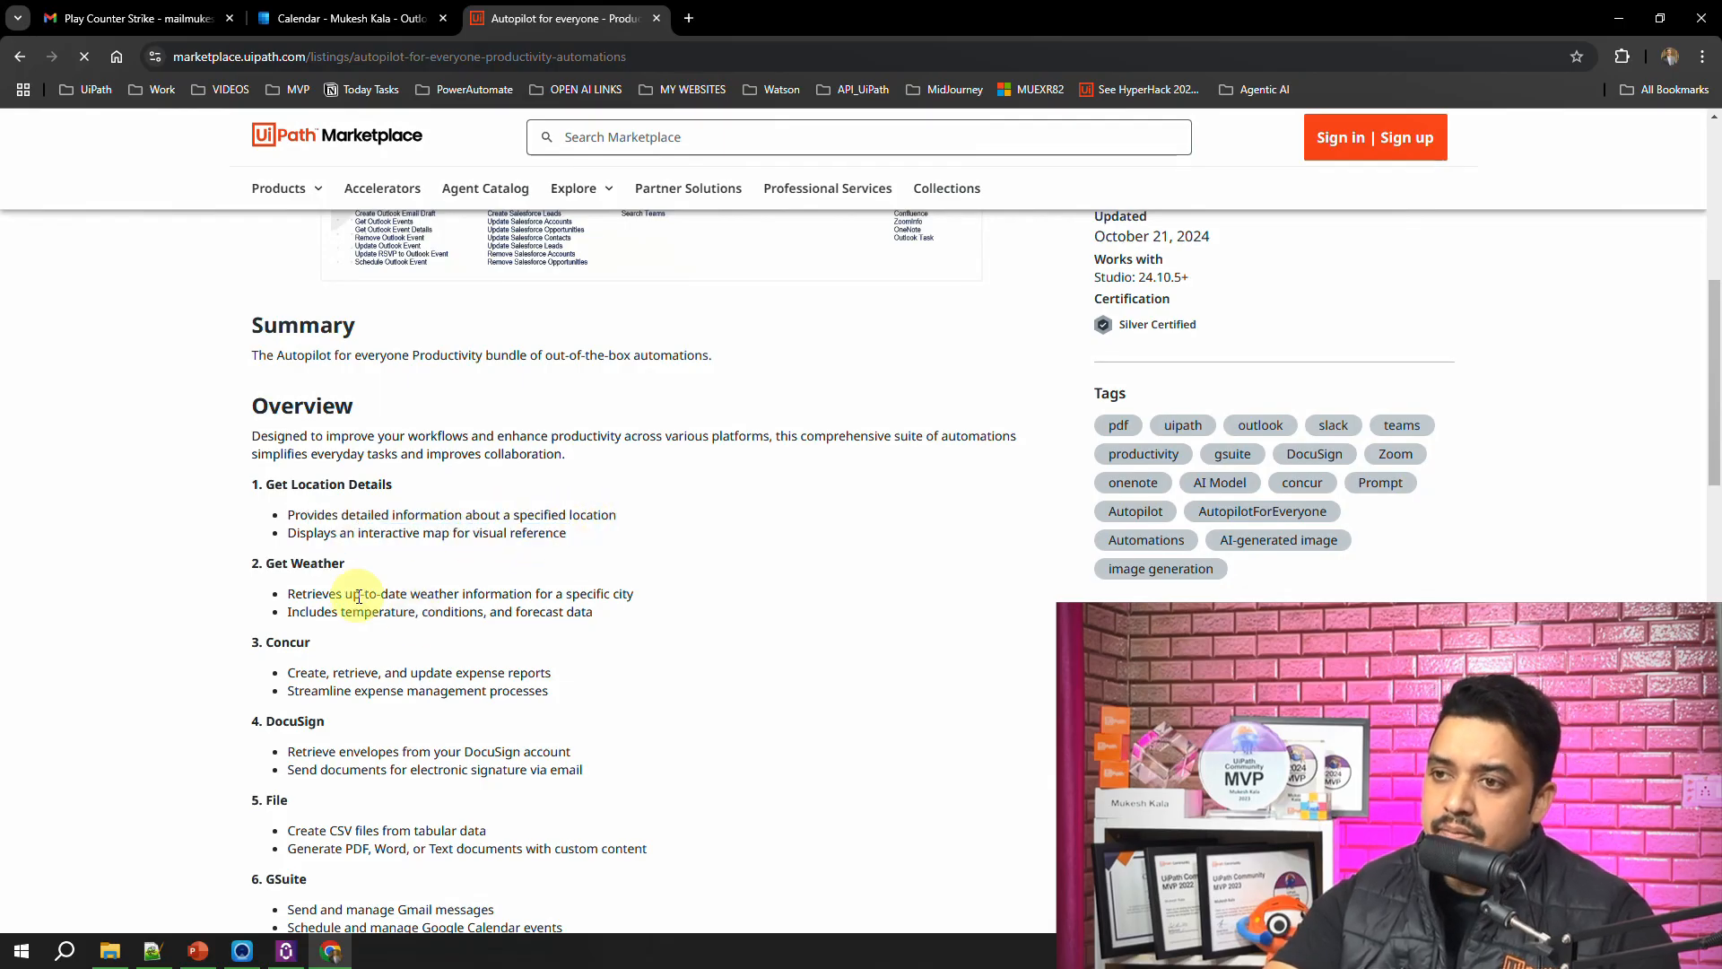
scroll(409, 586, "down", 4)
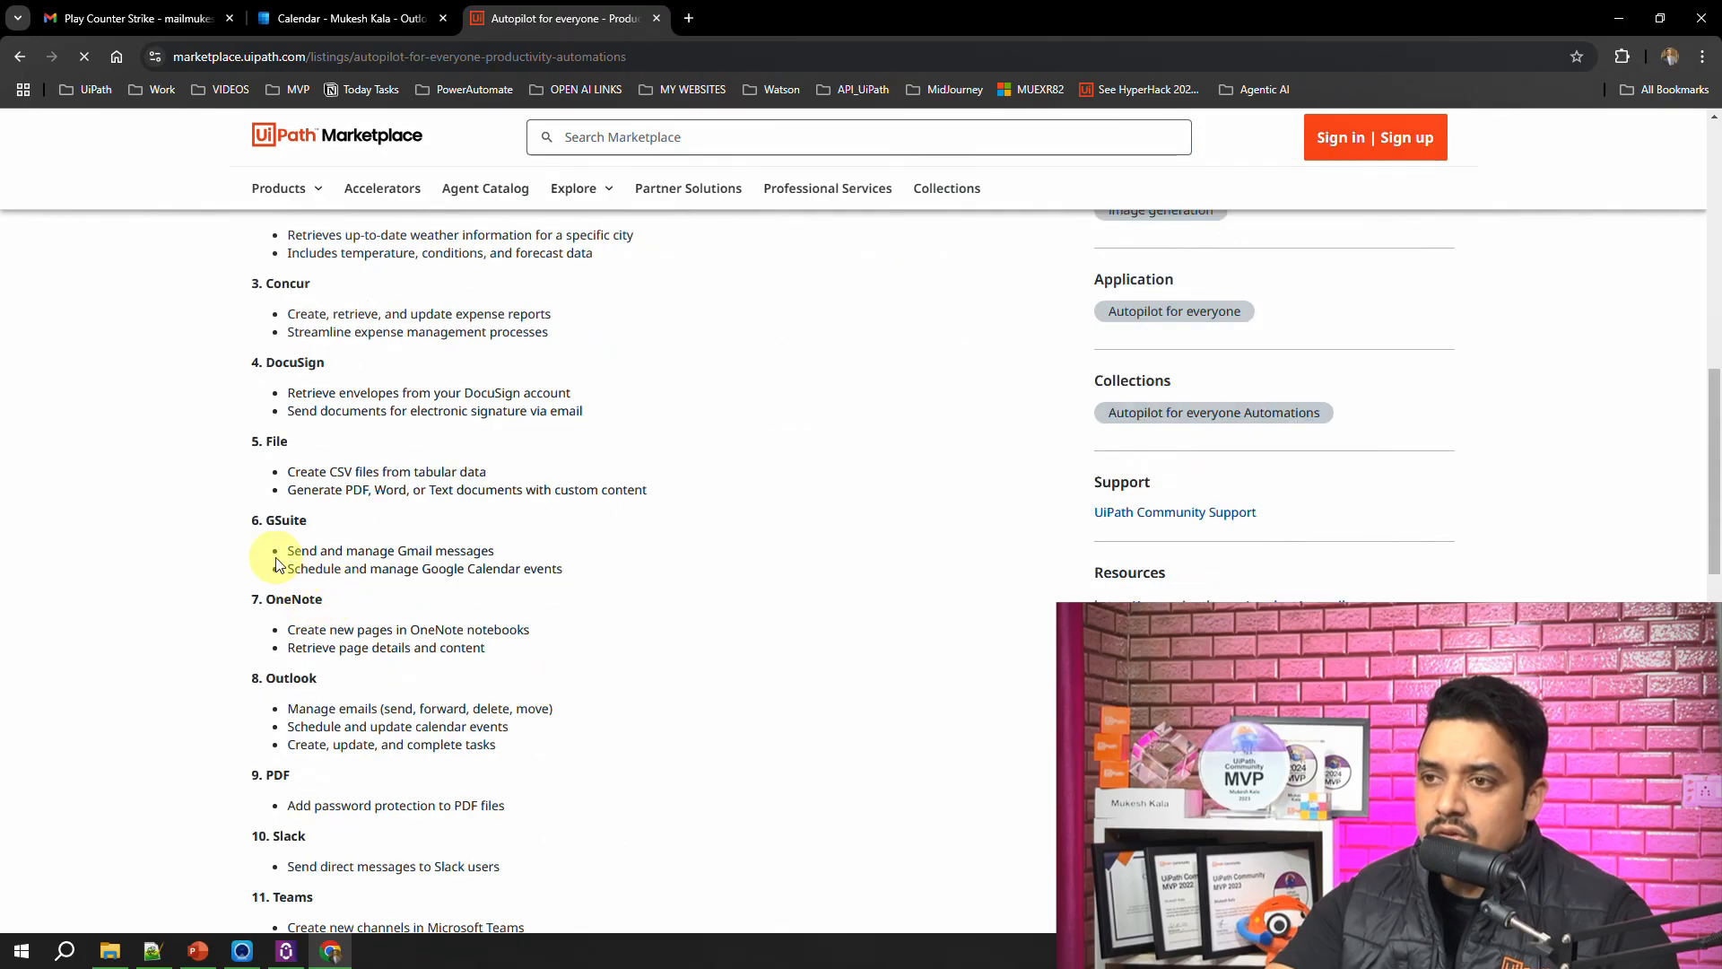
left_click_drag(296, 551, 444, 569)
left_click_drag(308, 470, 511, 465)
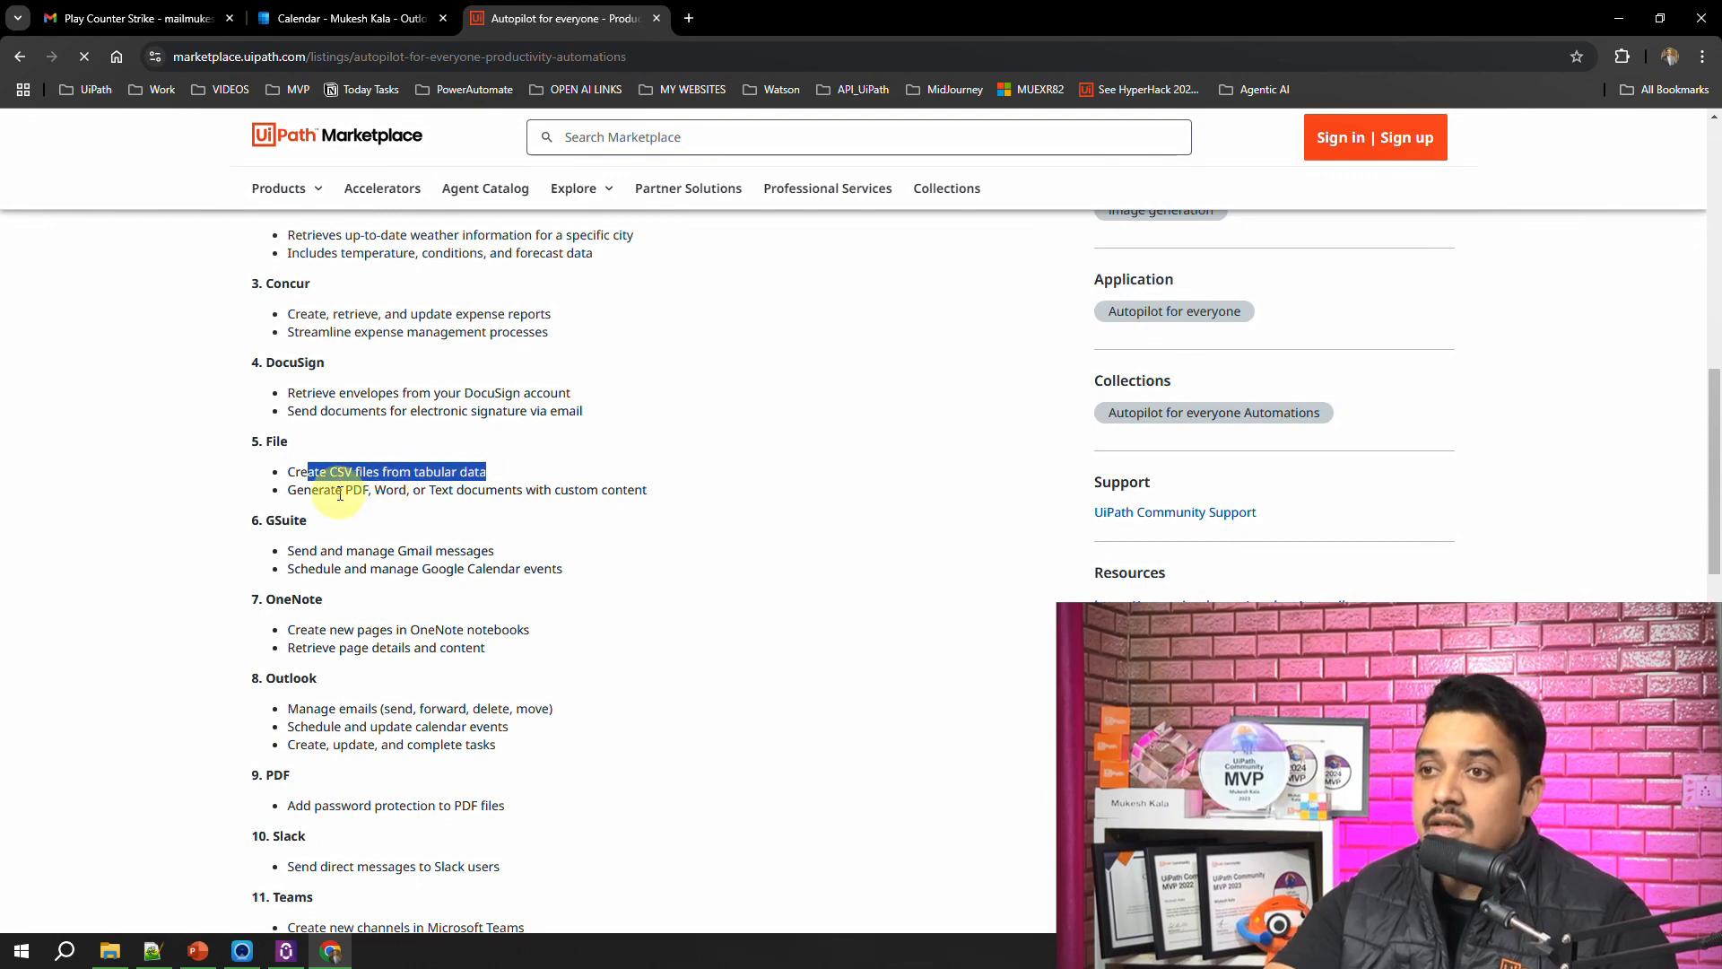
scroll(348, 558, "down", 1)
left_click_drag(299, 619, 392, 650)
scroll(392, 649, "down", 2)
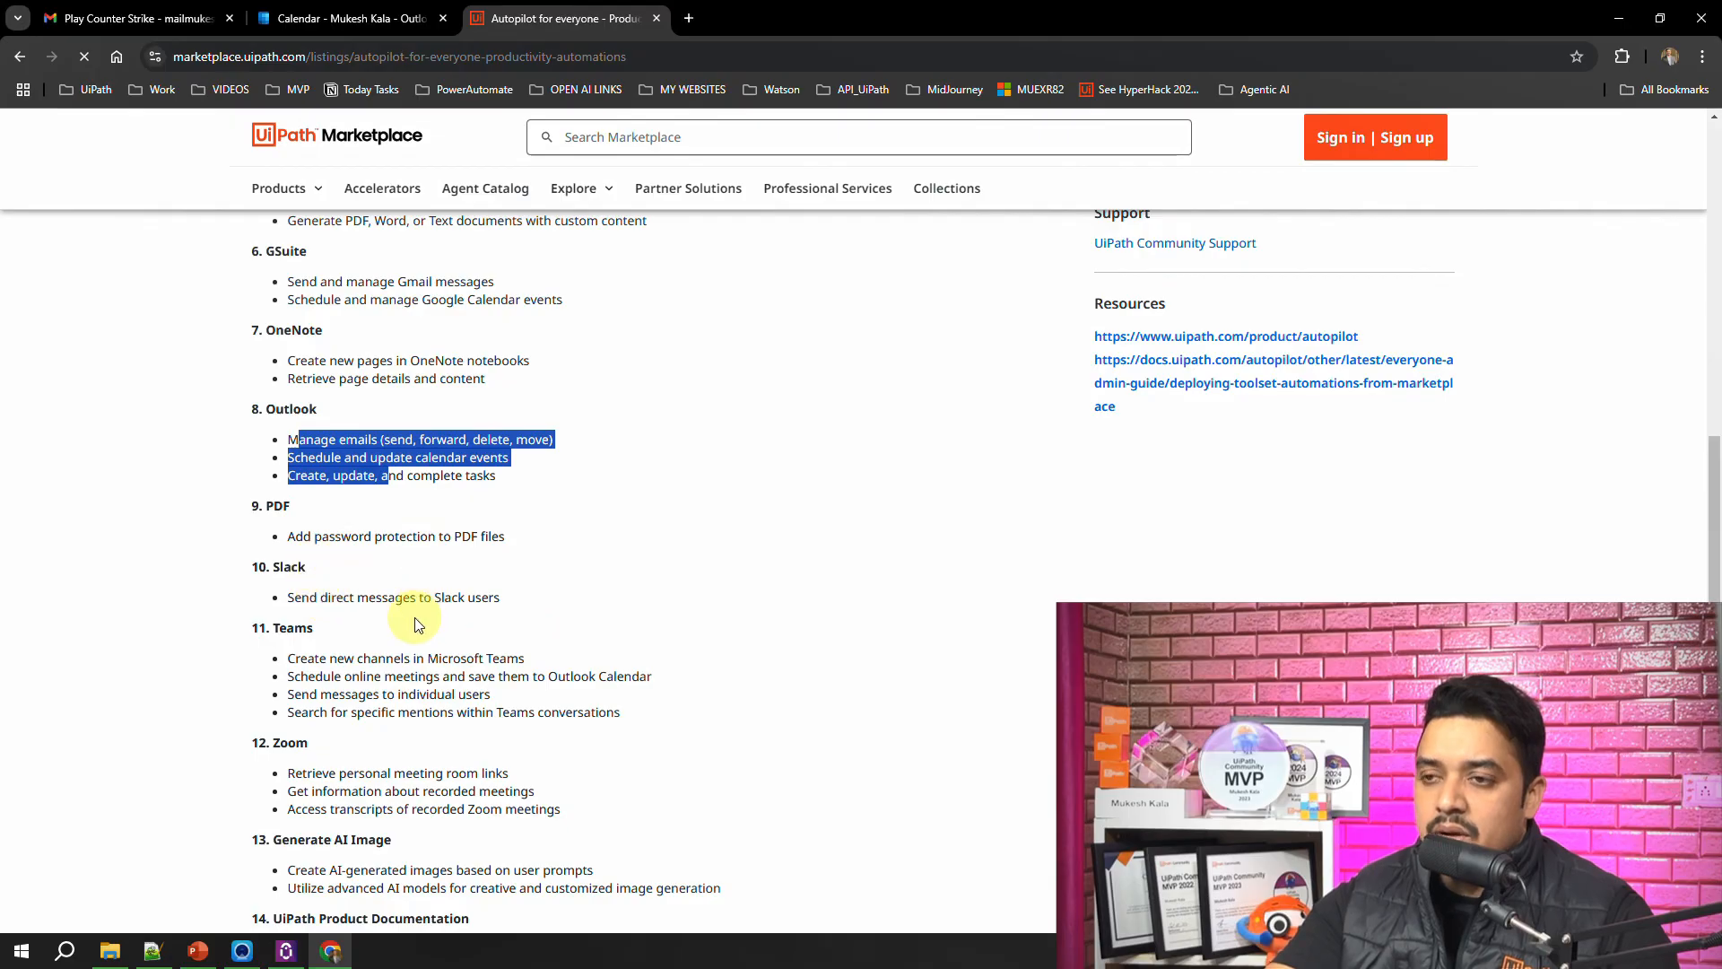
Step: Examine the listing's Slack, Teams, Zoom and Generate AI Image automations
left_click_drag(301, 597, 493, 596)
scroll(488, 599, "down", 1)
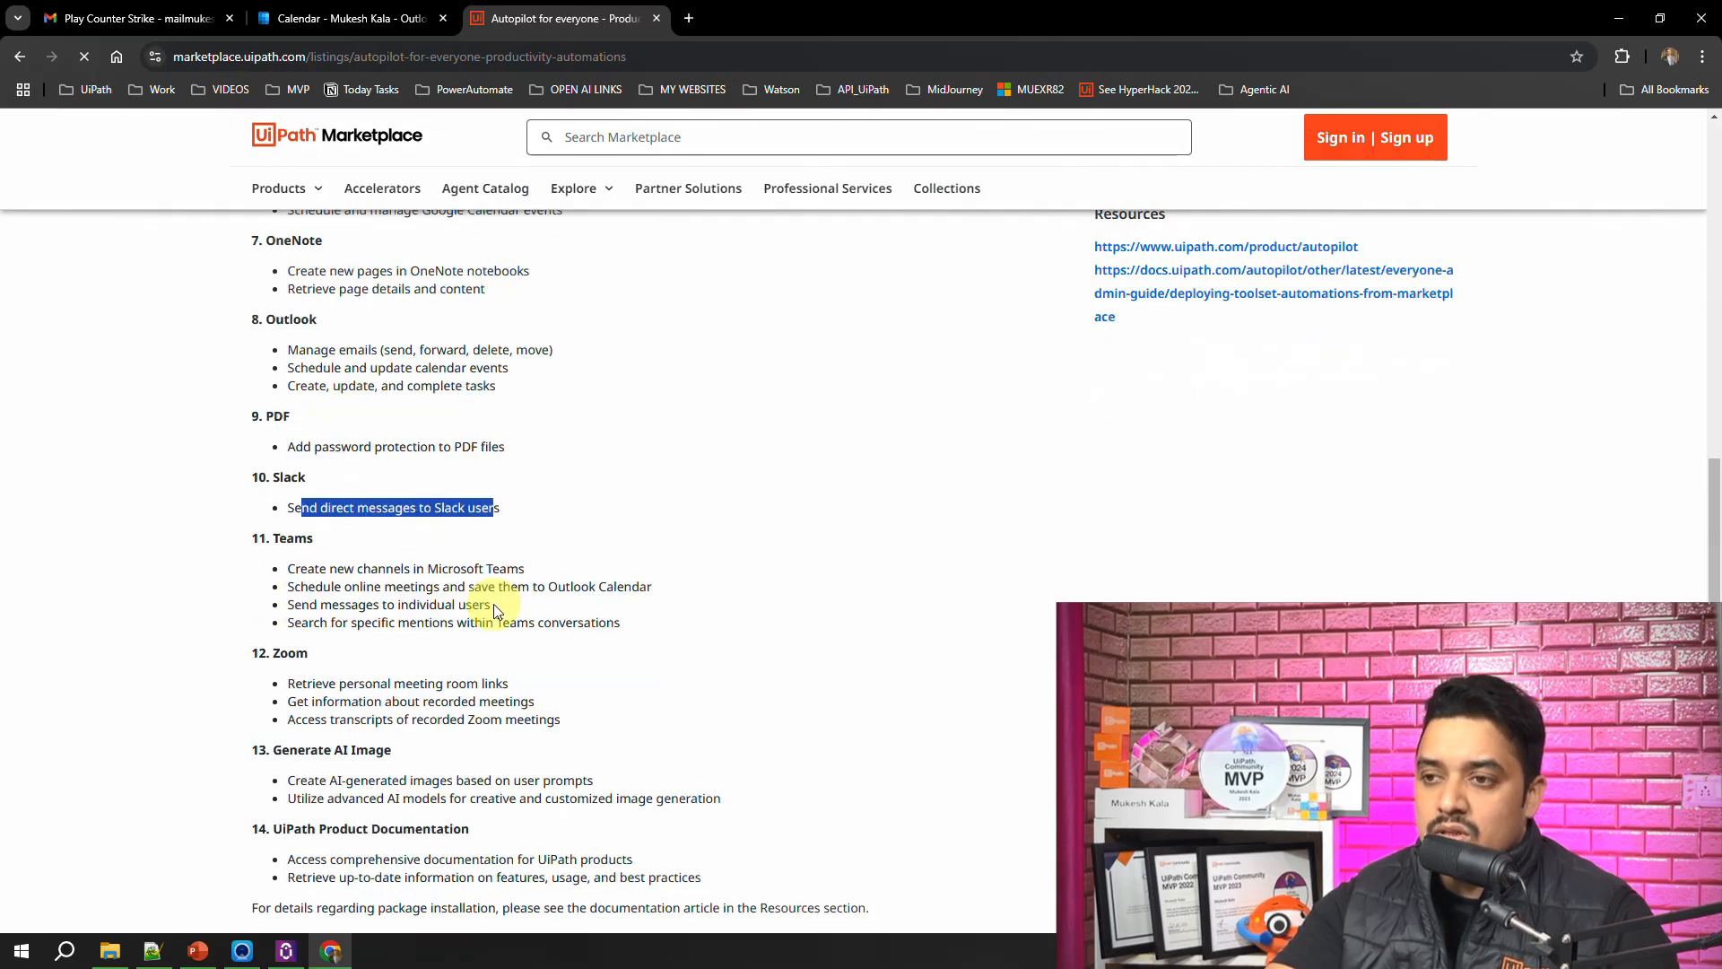
left_click_drag(295, 569, 450, 569)
left_click_drag(323, 587, 467, 586)
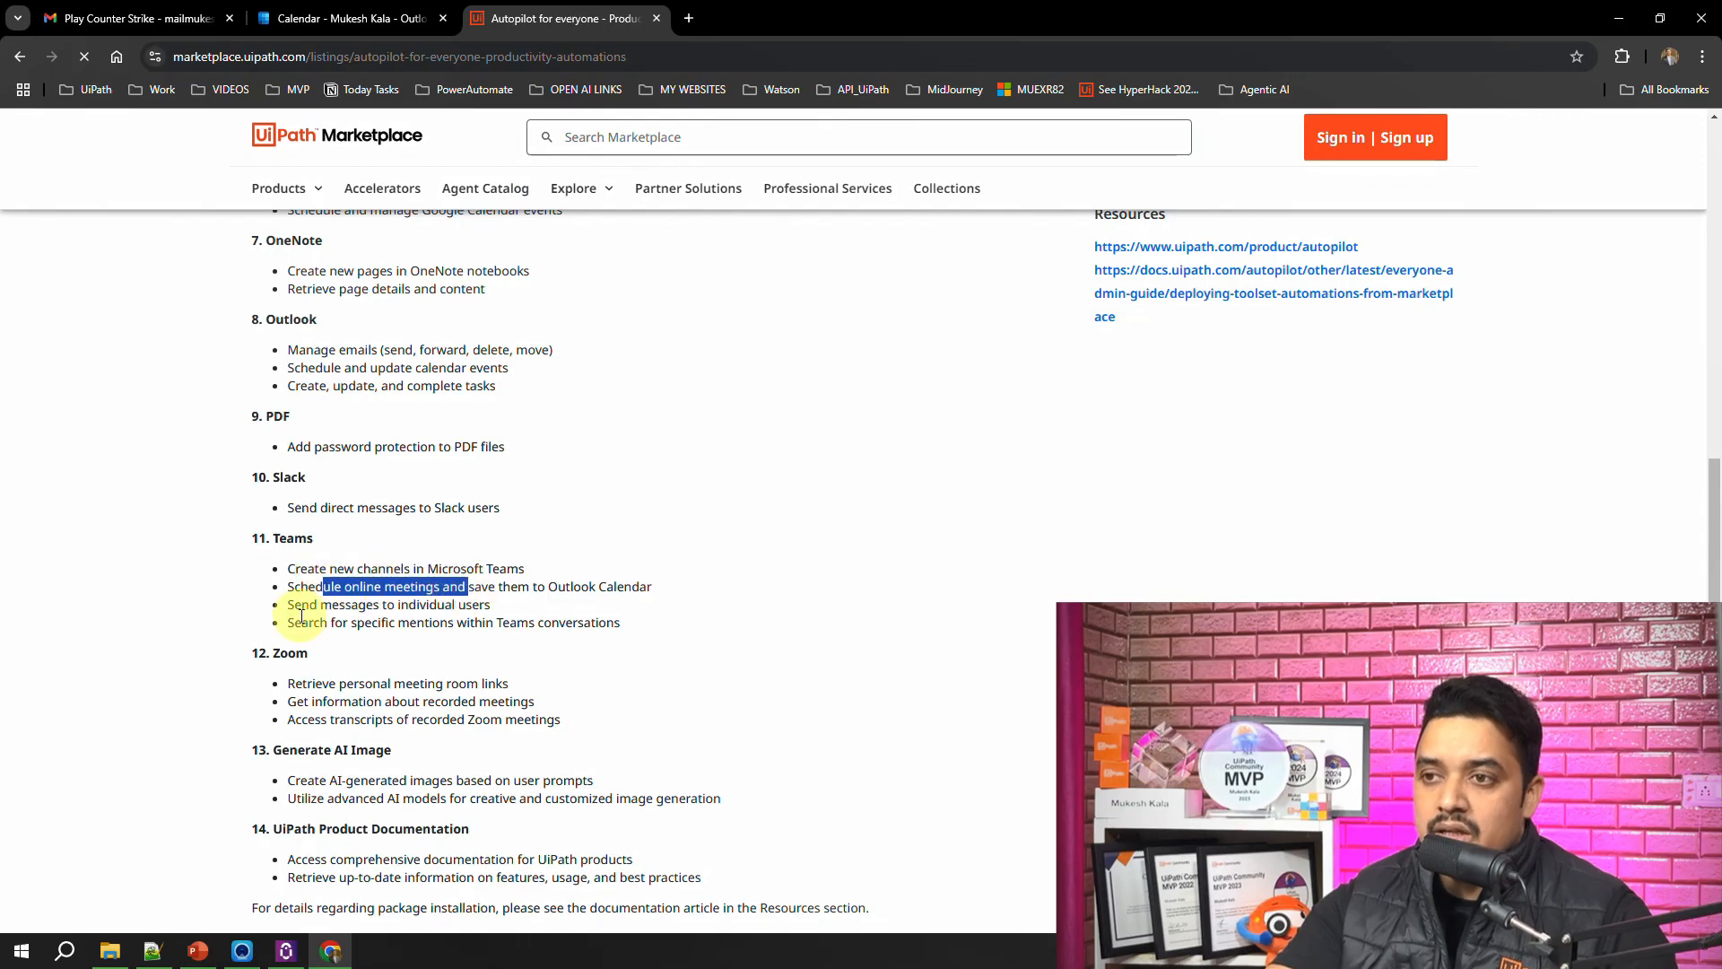
left_click_drag(296, 606, 502, 602)
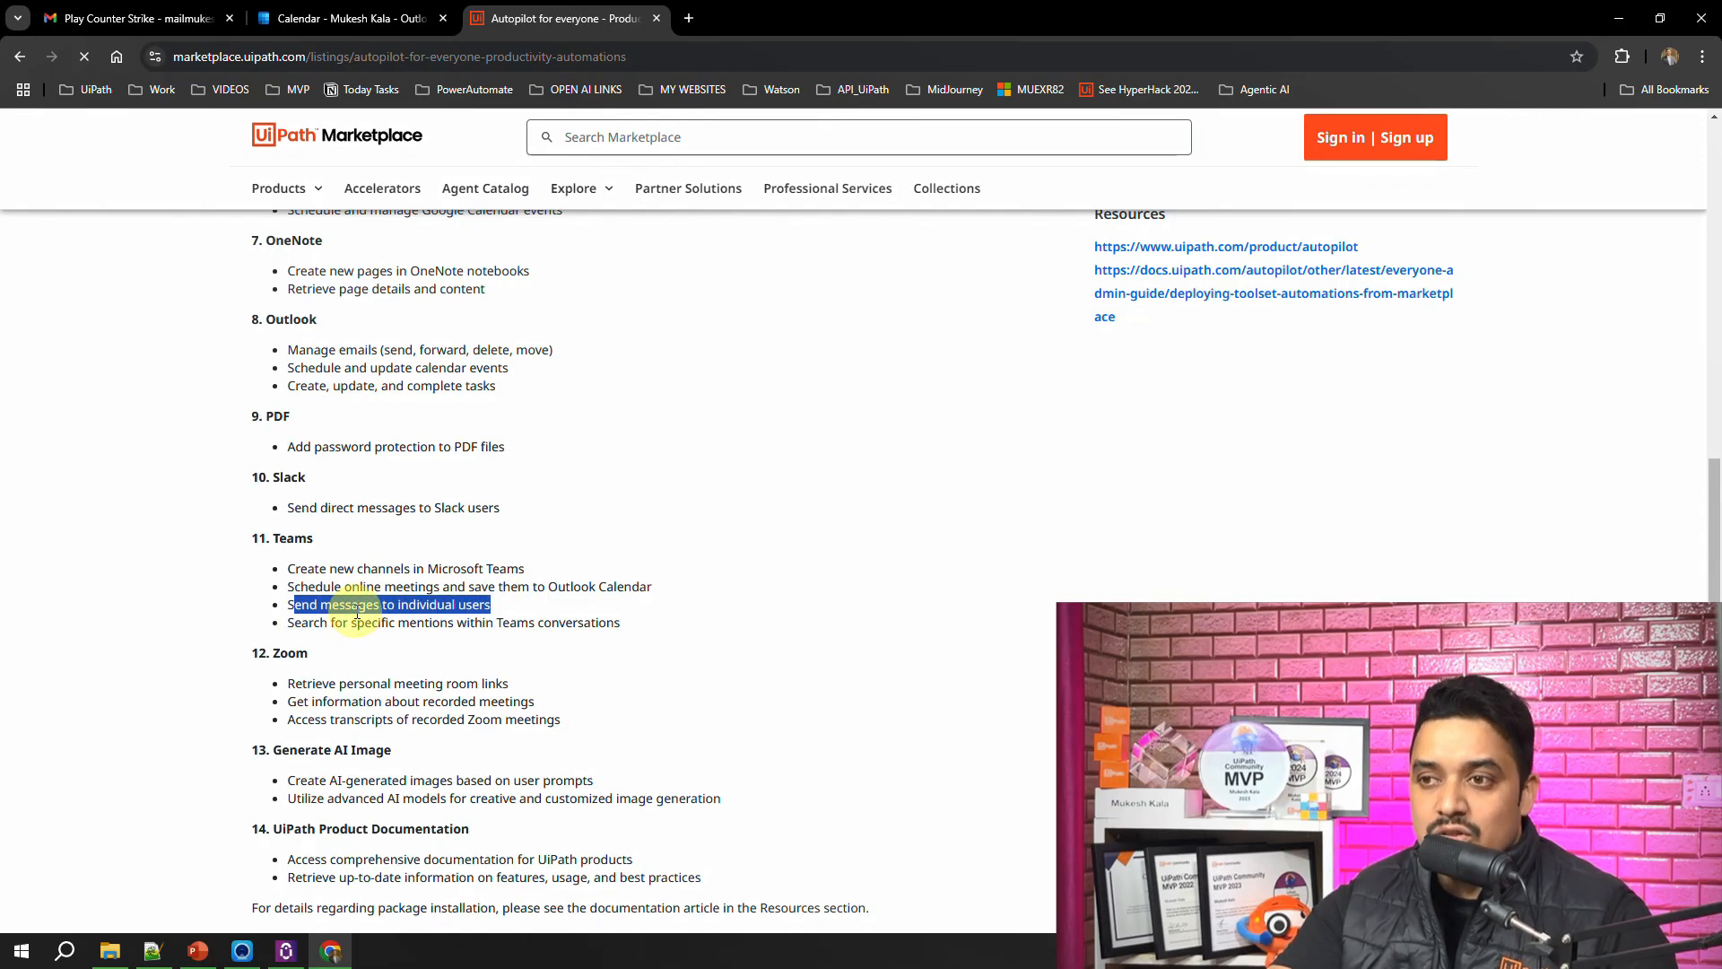
scroll(346, 603, "down", 1)
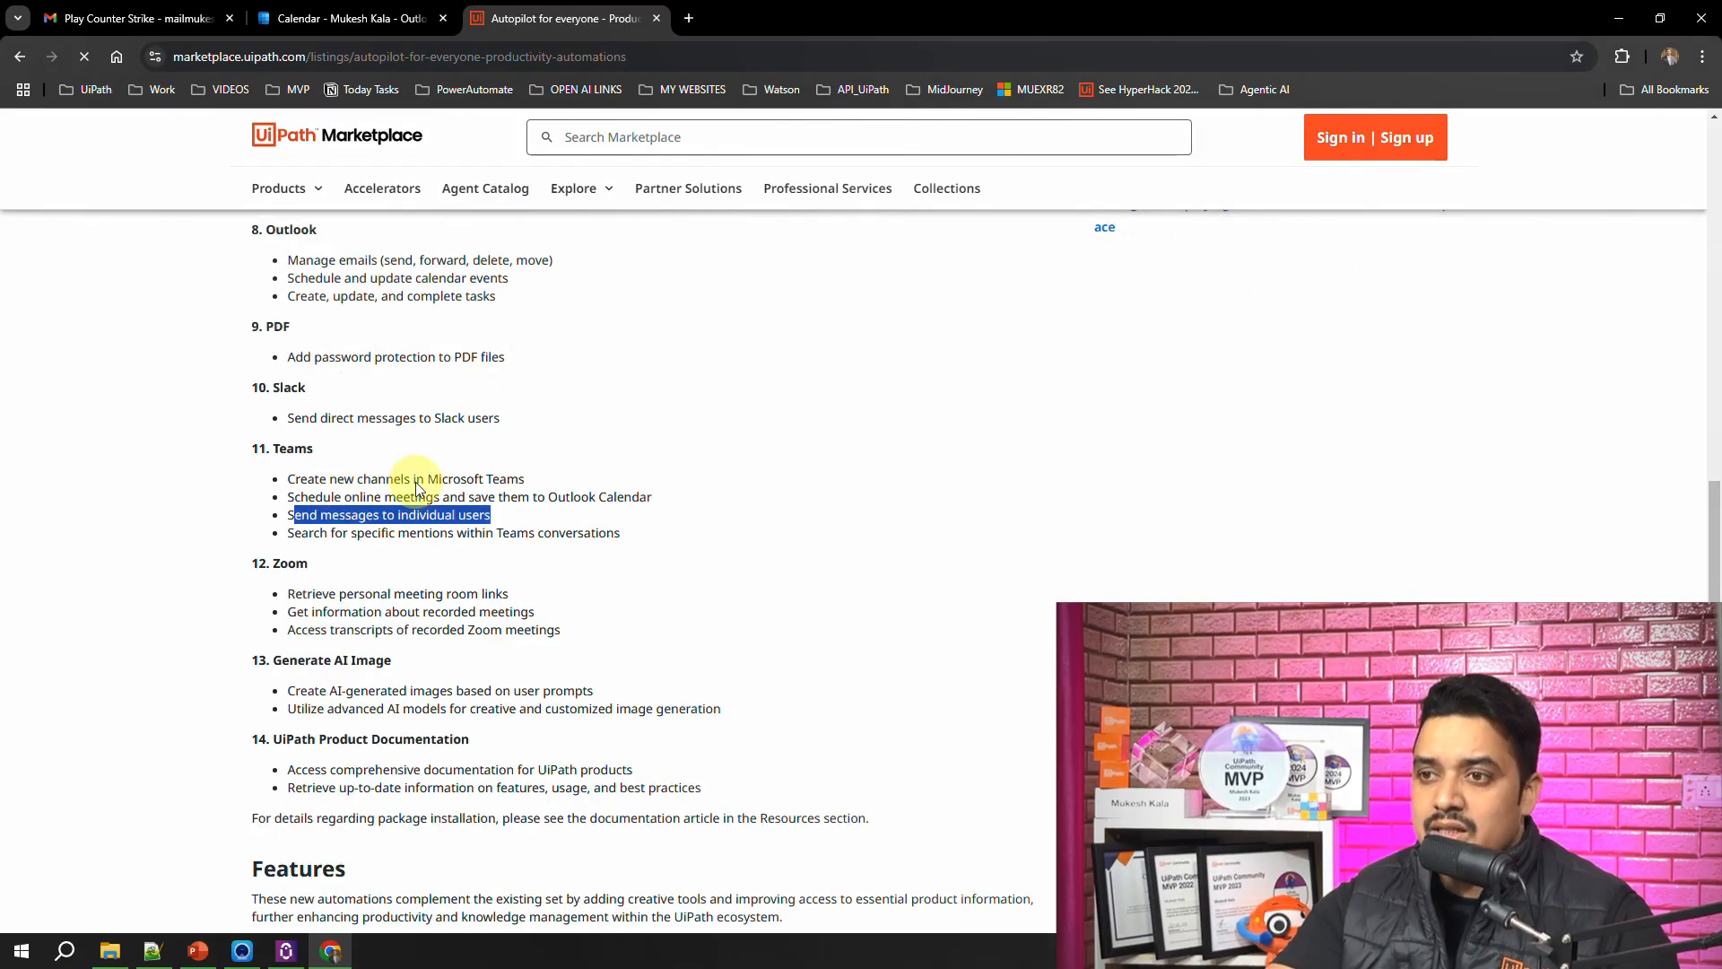
scroll(399, 550, "down", 1)
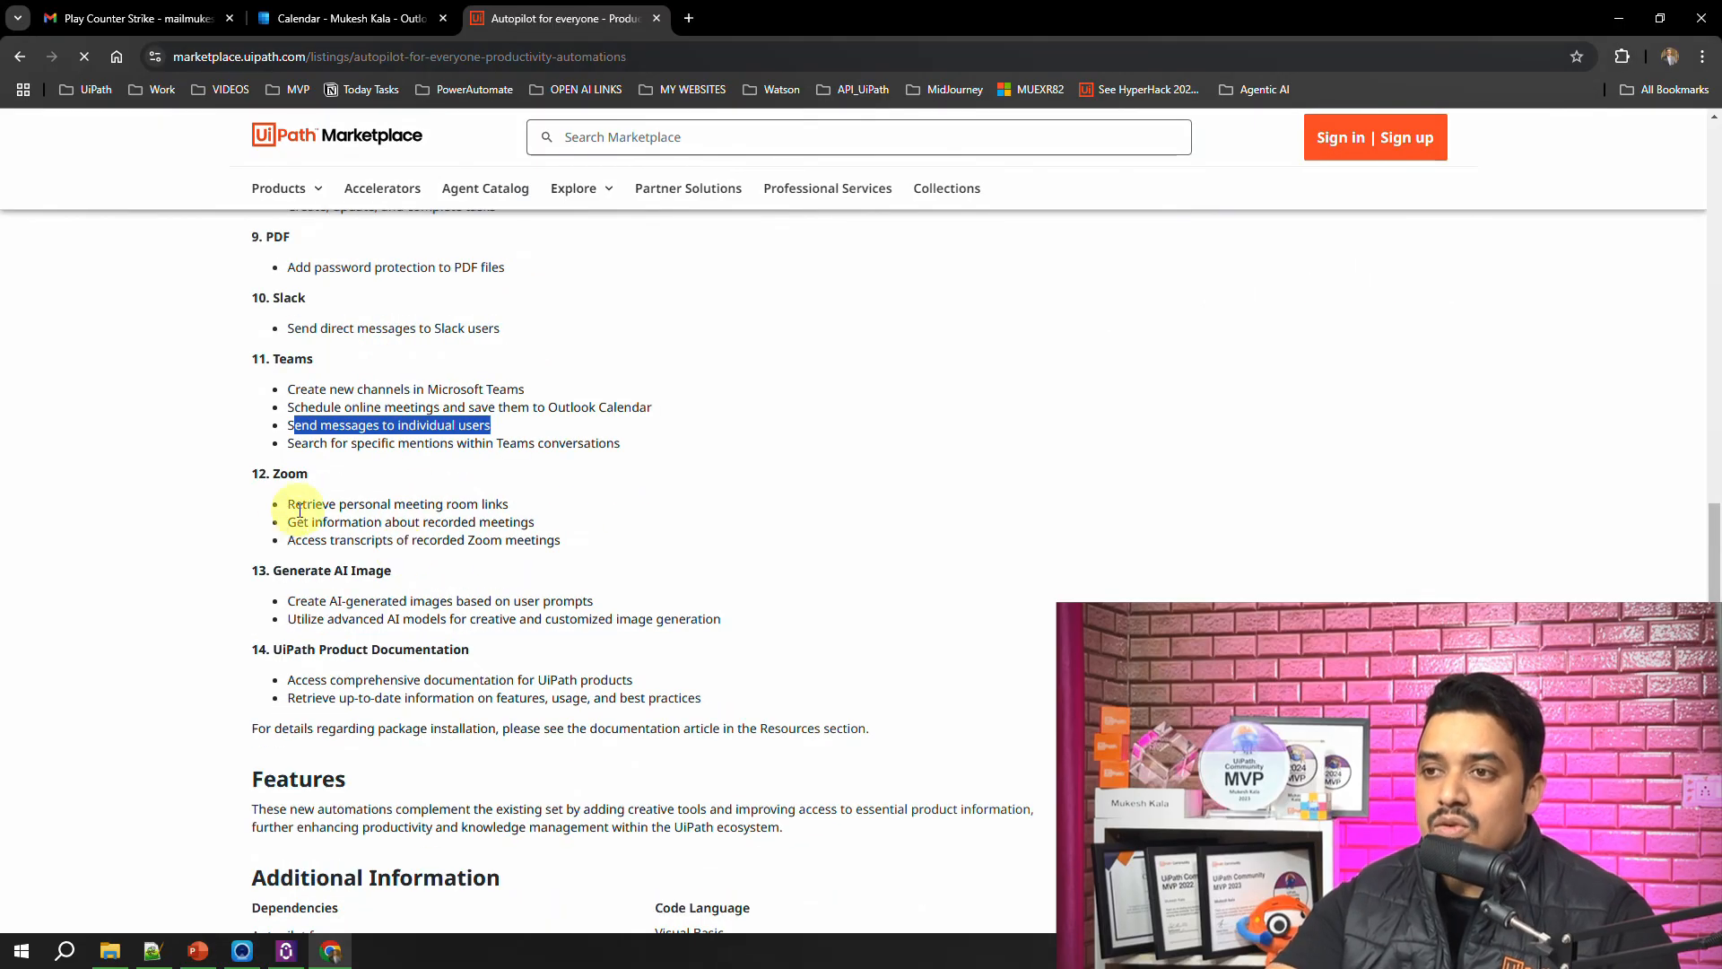
left_click_drag(302, 507, 453, 528)
left_click_drag(283, 600, 595, 597)
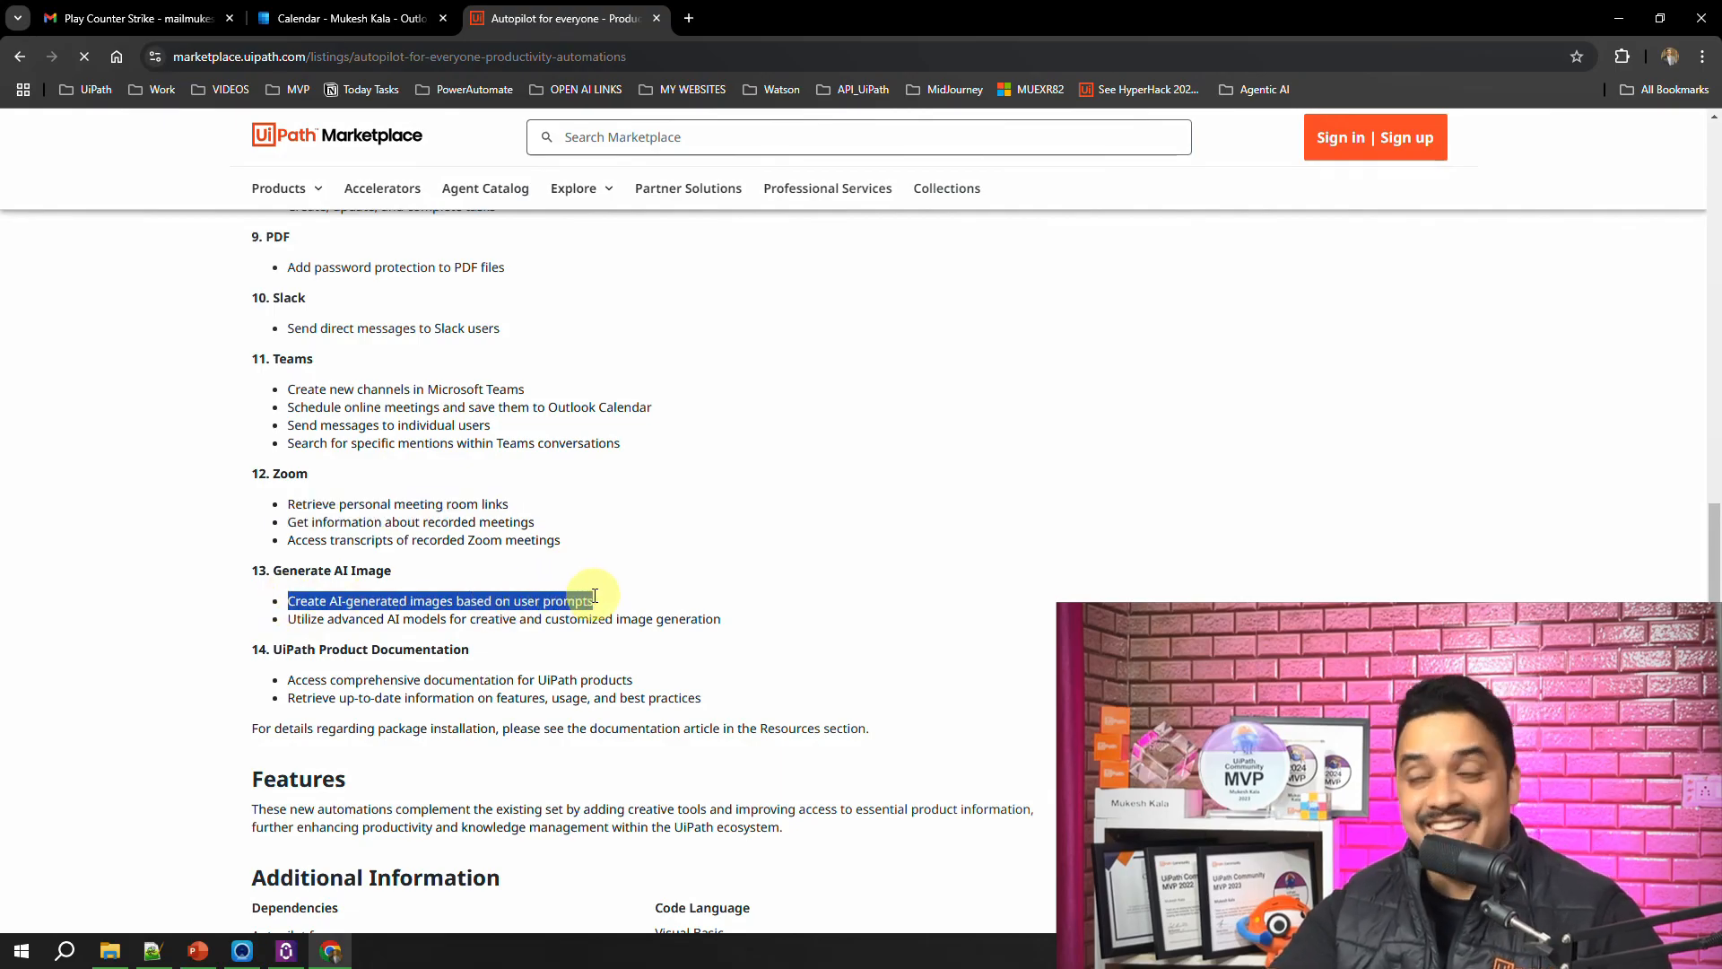
Step: In UiPath Assistant, ask Autopilot to "create a image where I am teaching UIpath Autopilot to my viewers on youtube" and run Generate AI Image
left_click(285, 951)
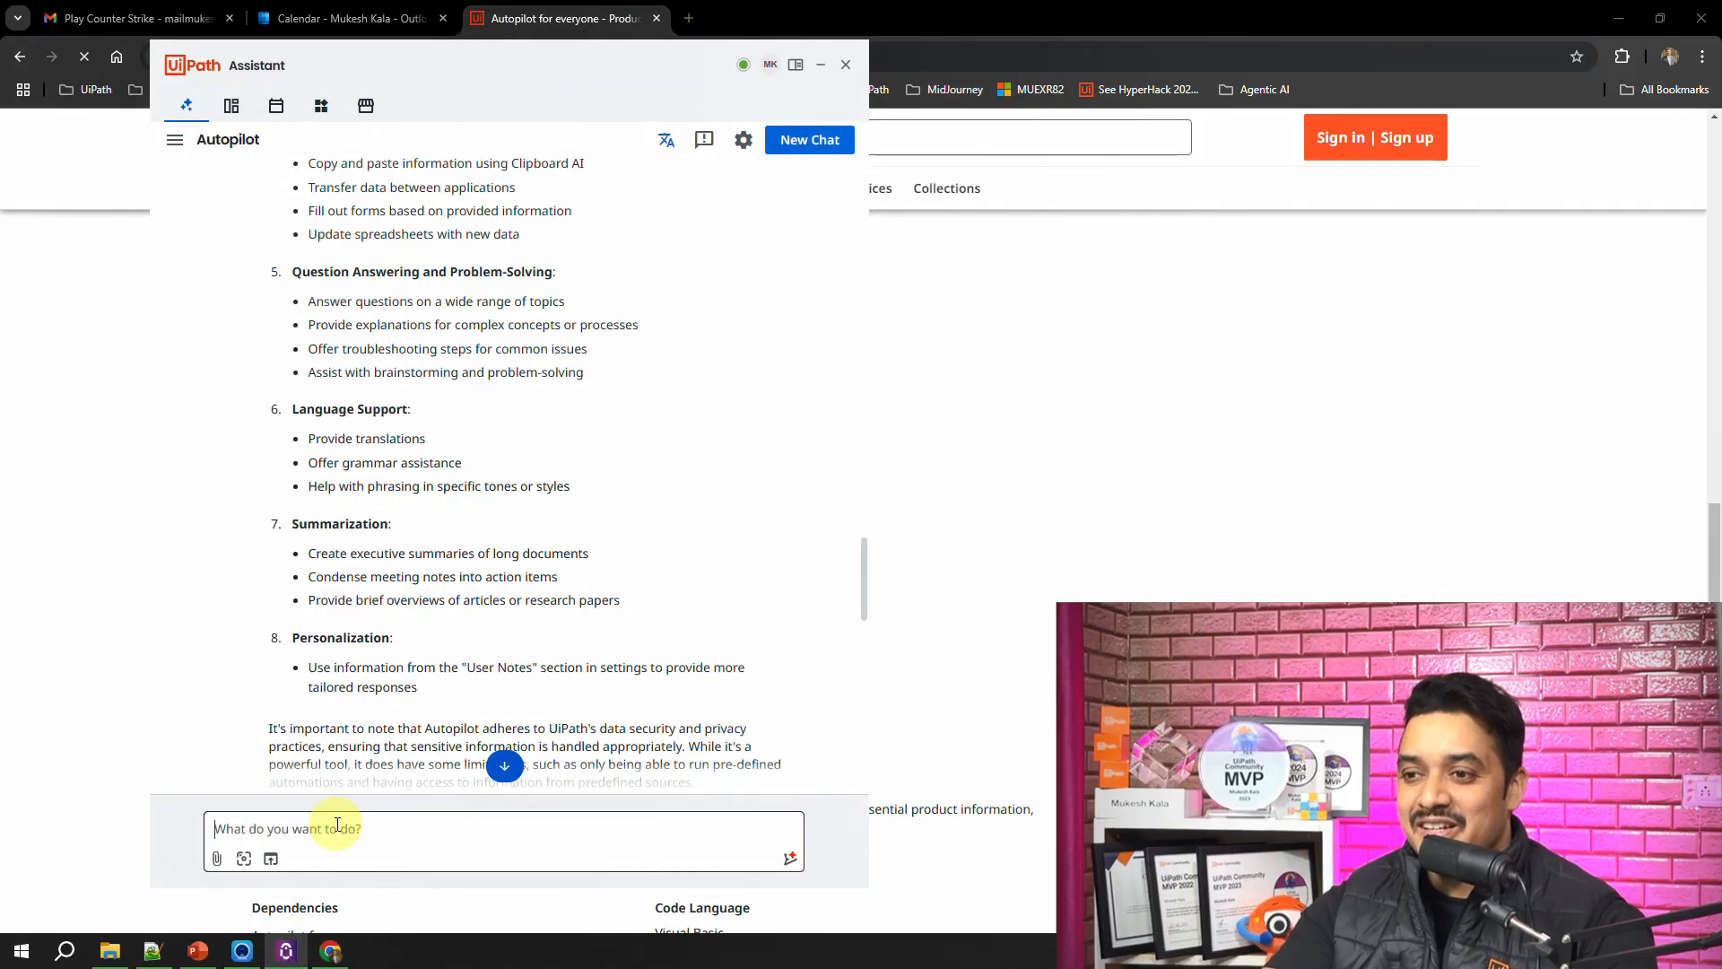
type("c")
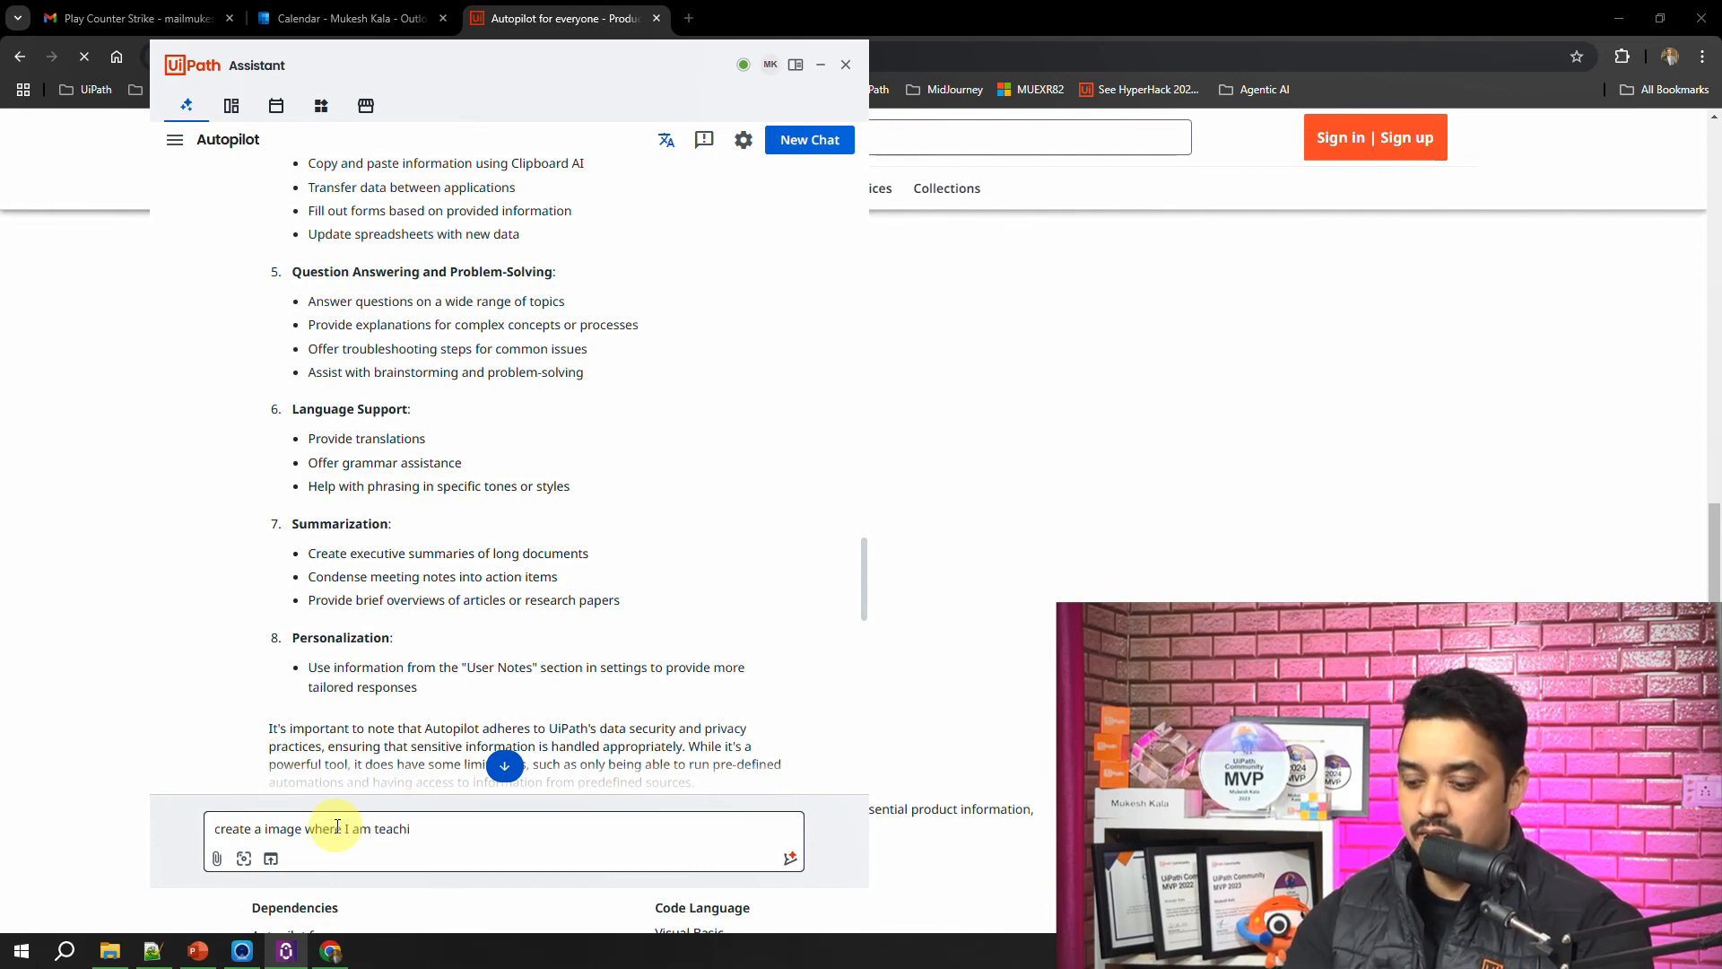
type("ng A")
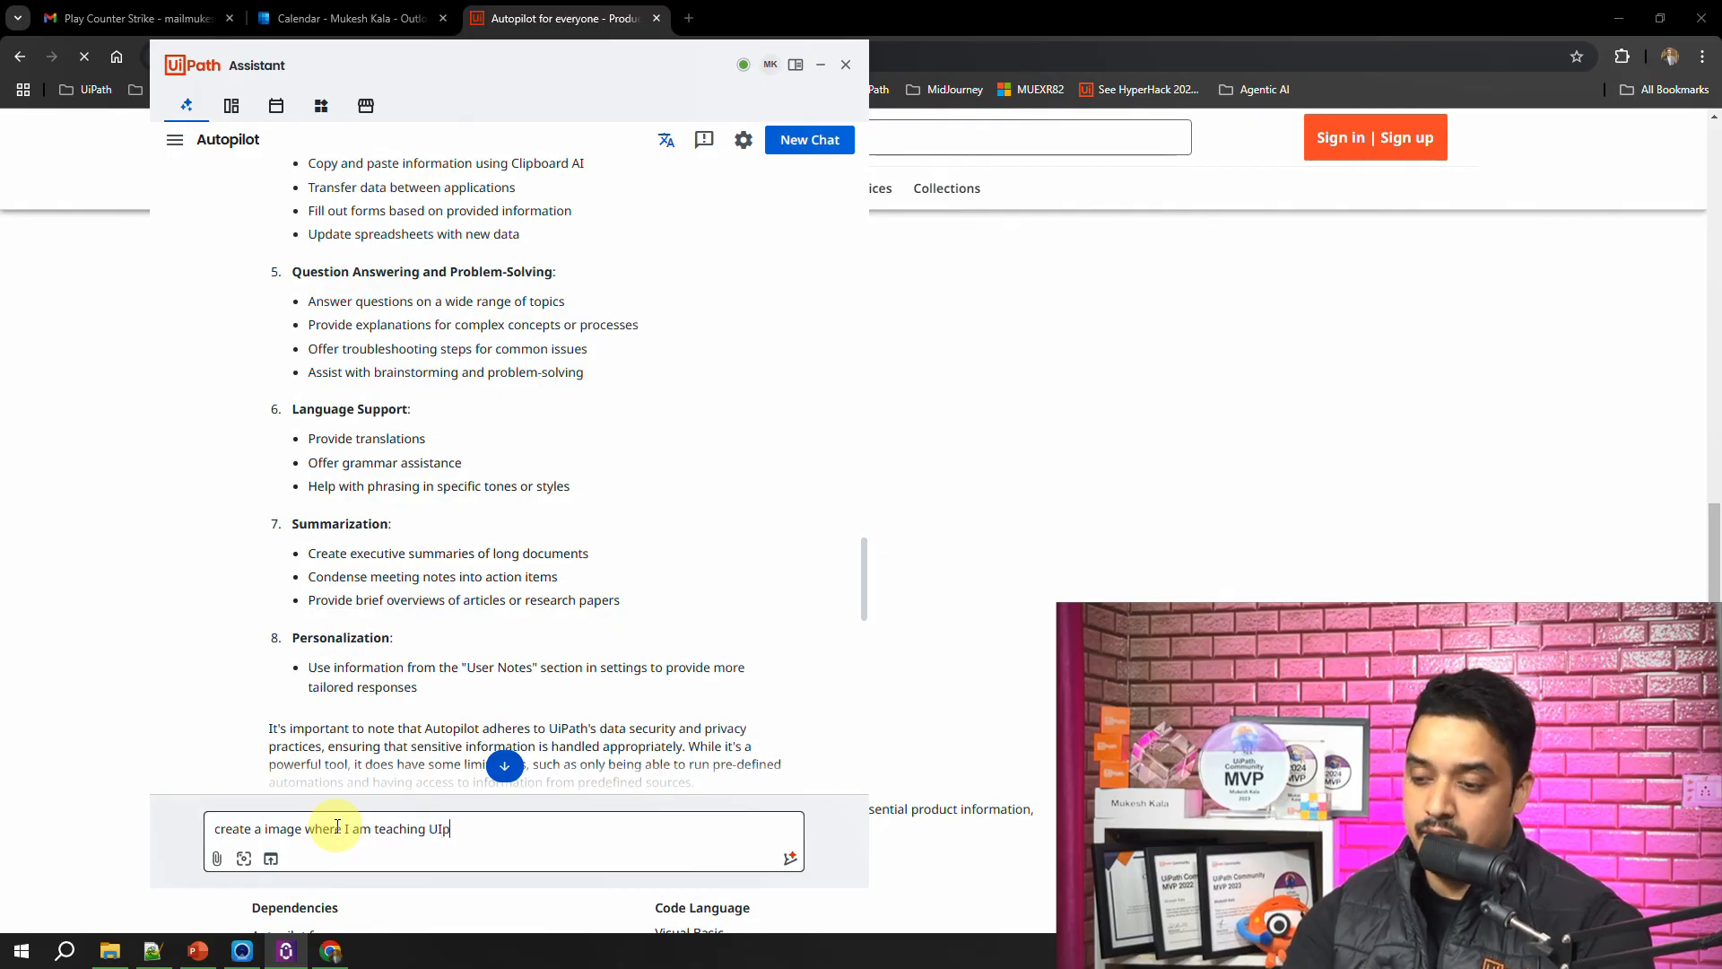
type(" Autopilot to my viewers")
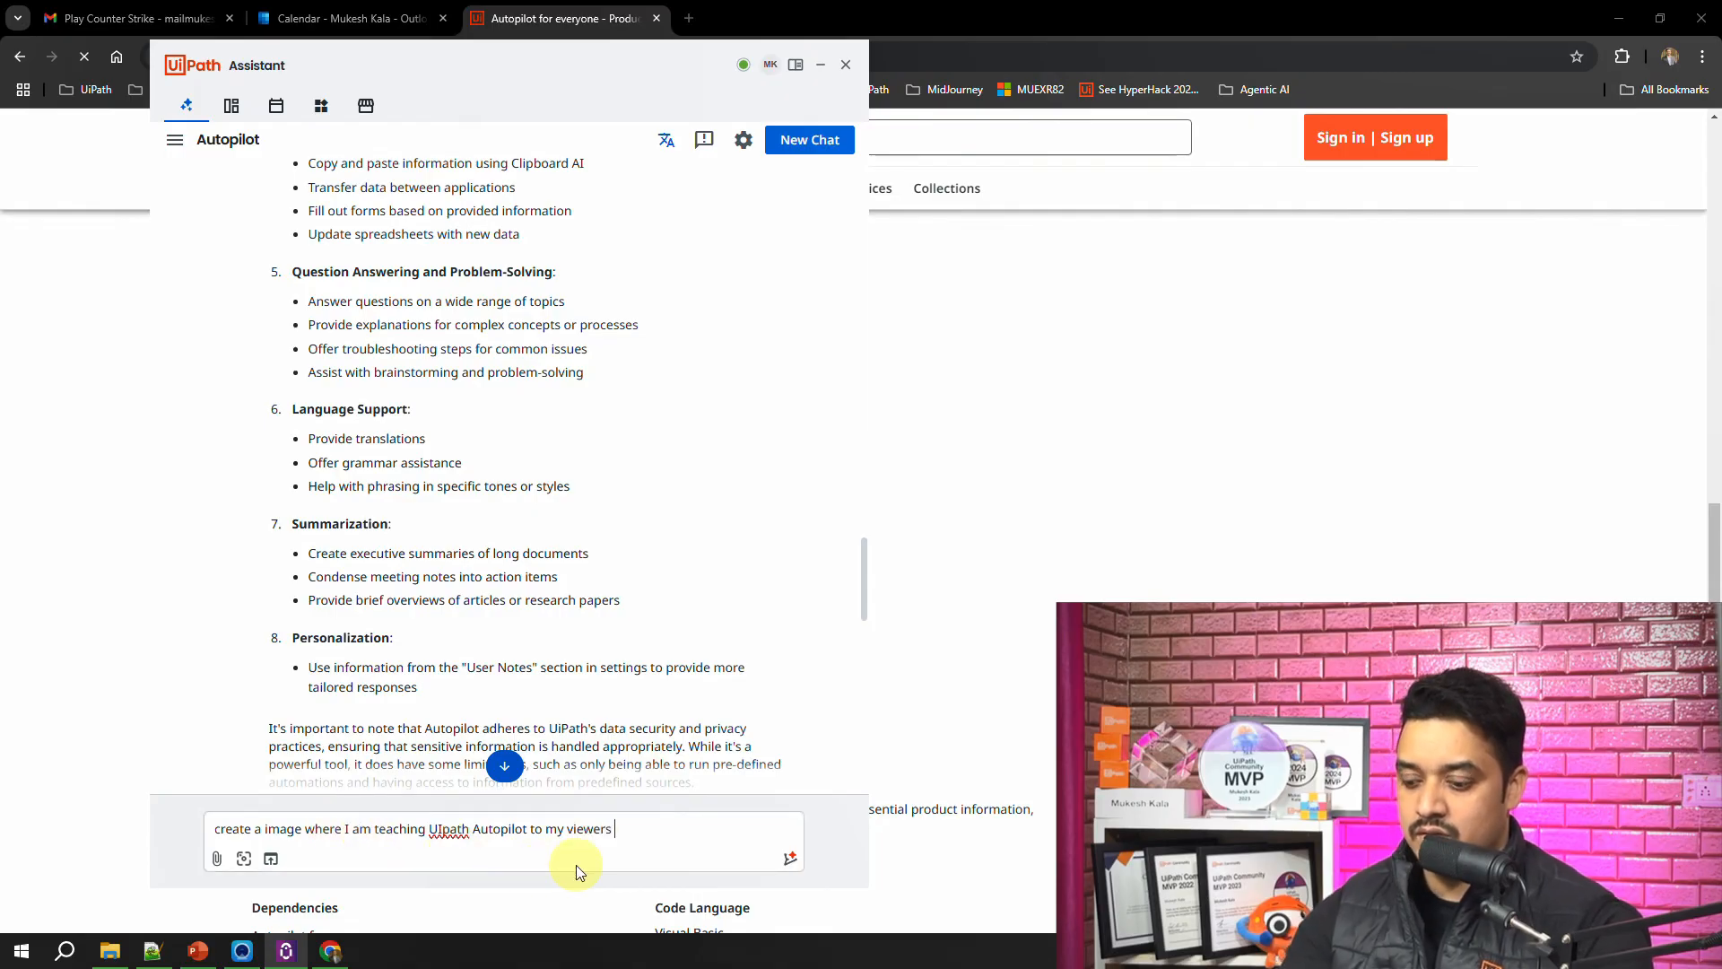
type("n youtube")
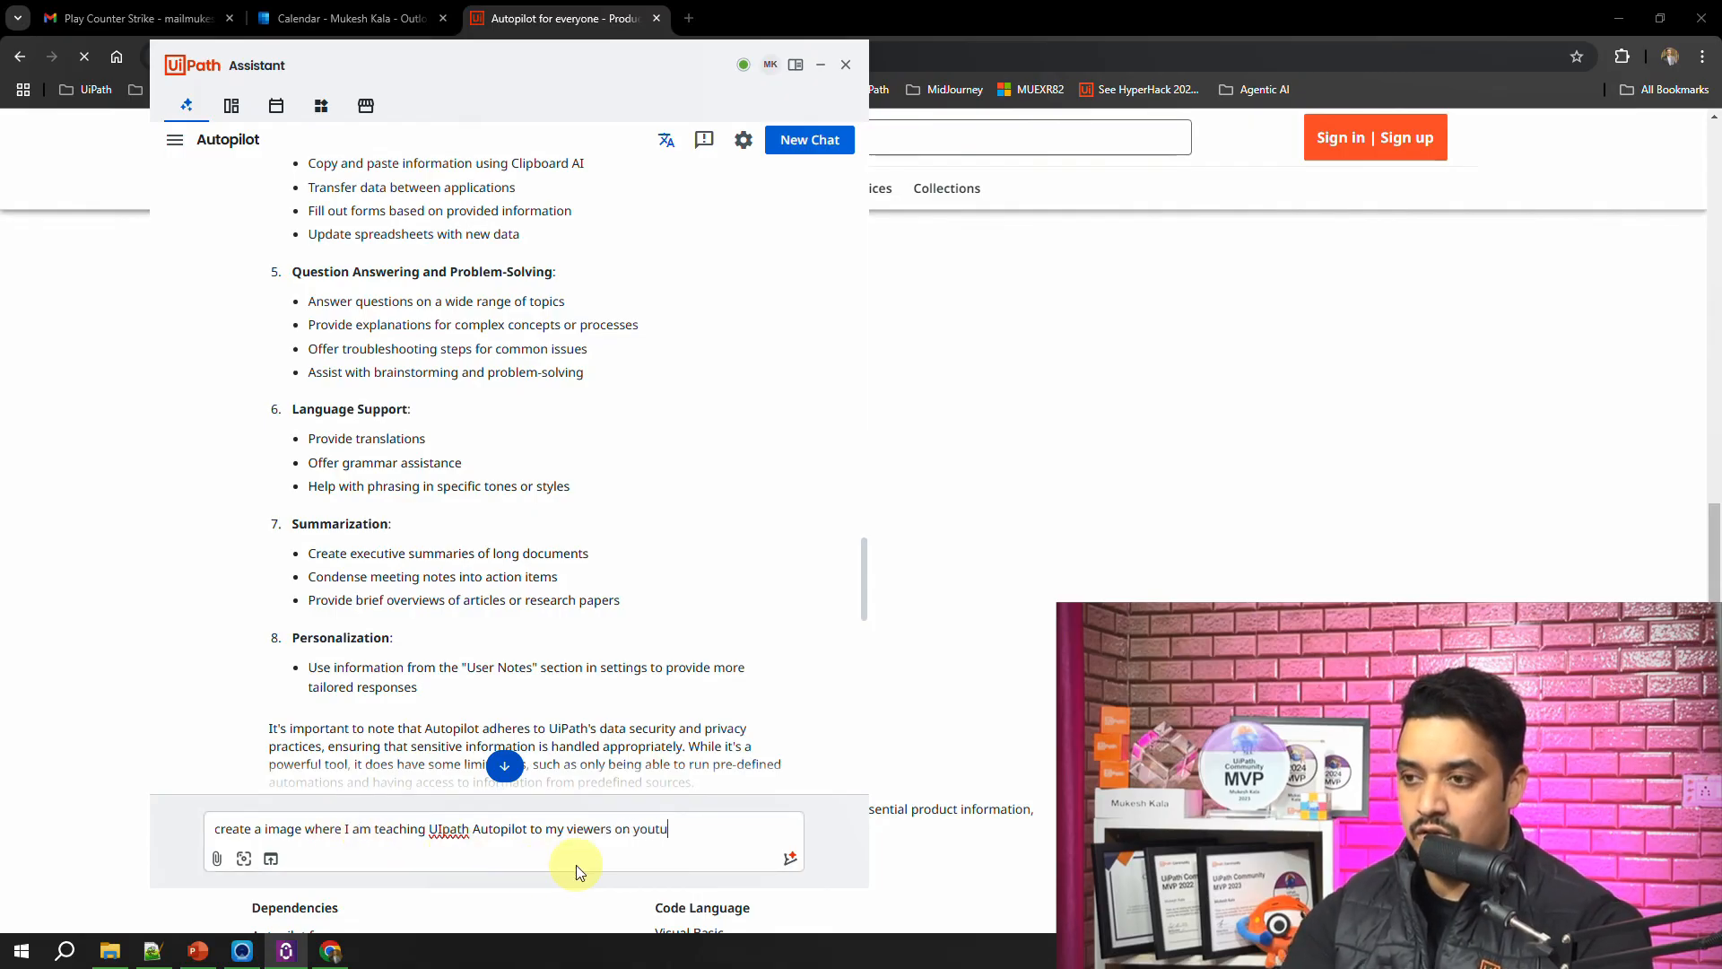
left_click(789, 861)
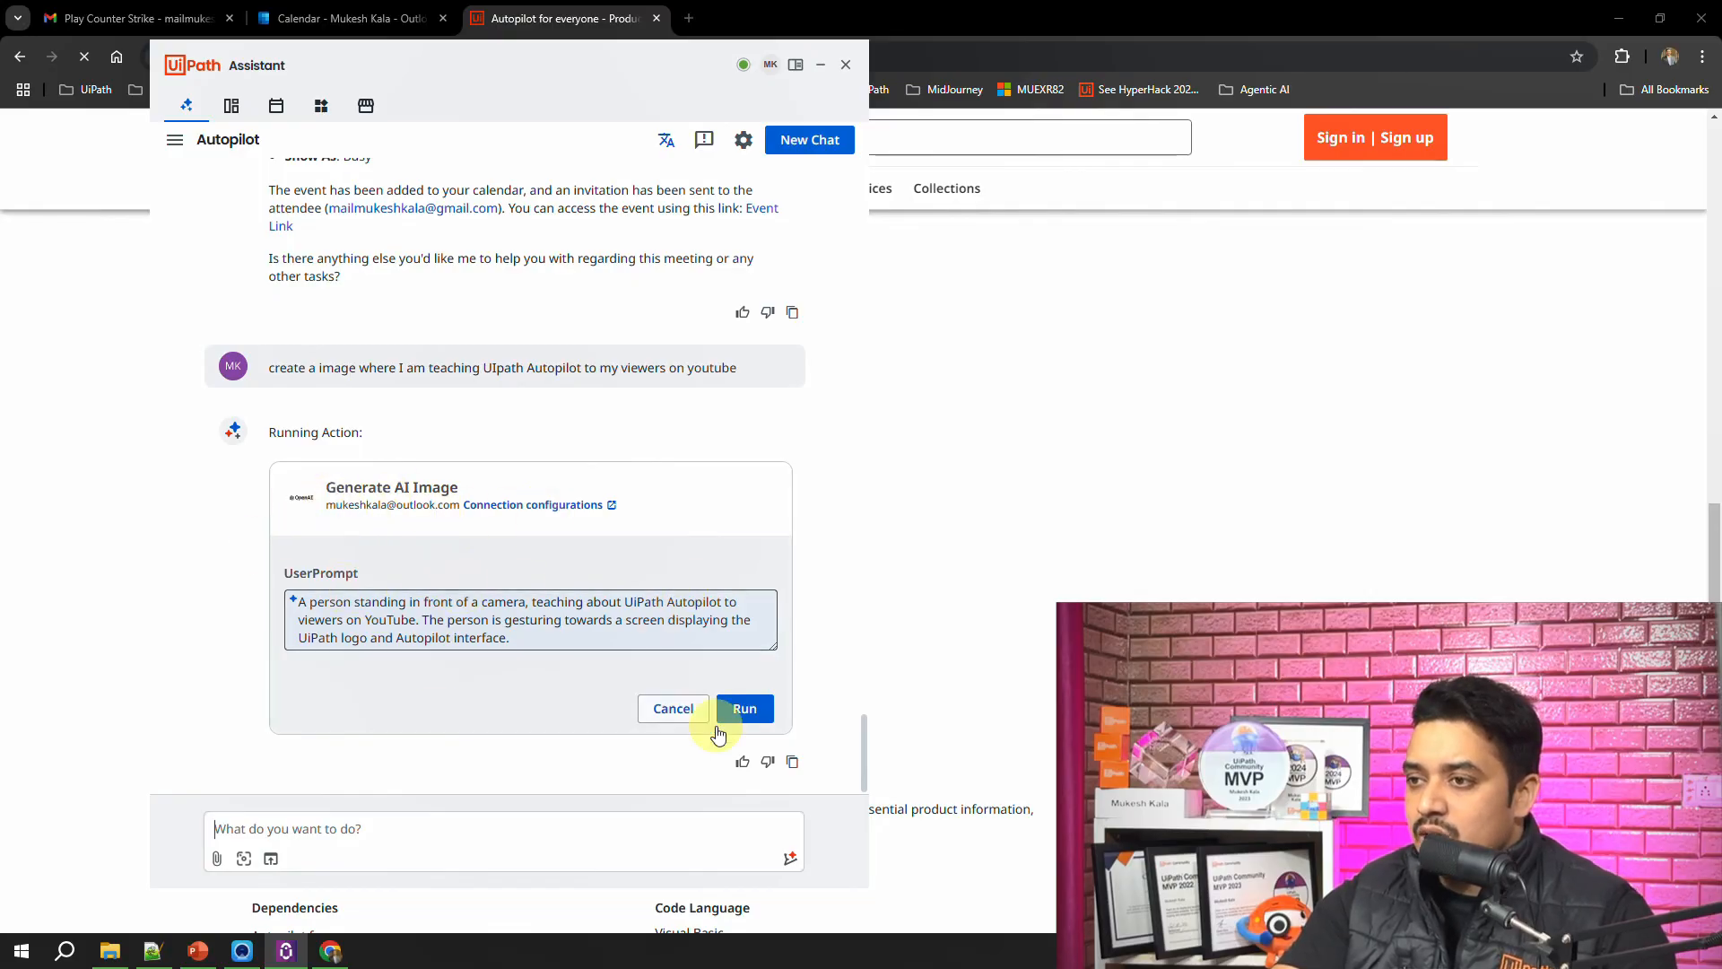
left_click(747, 711)
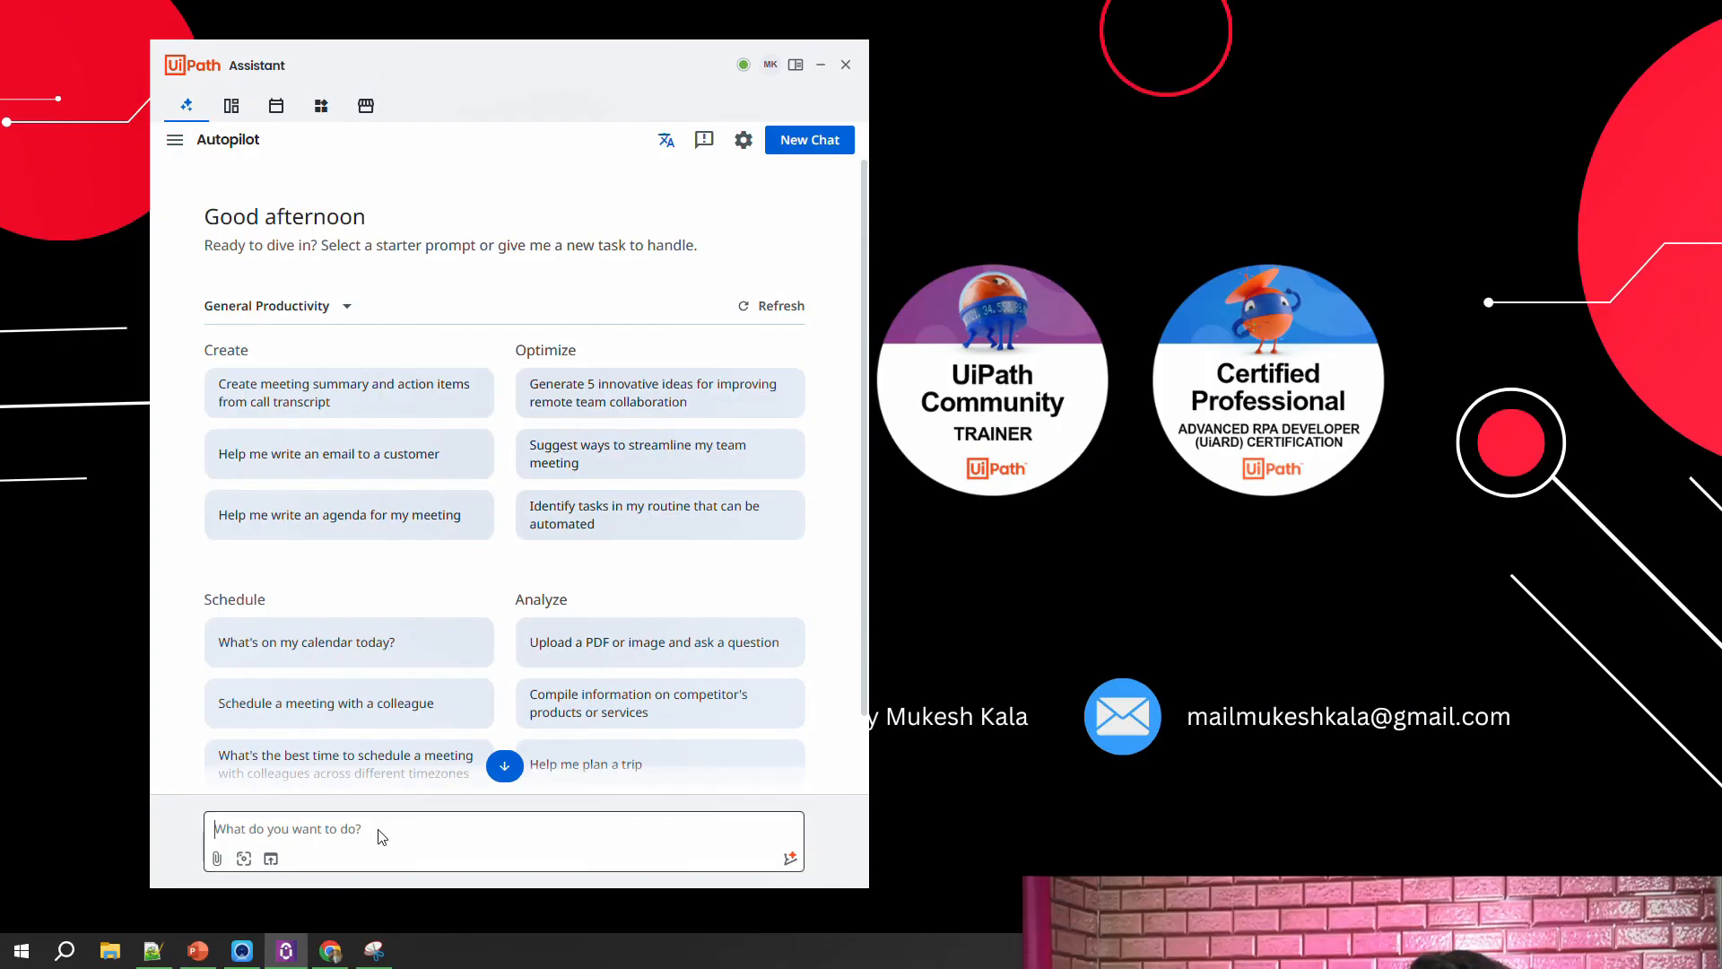
Step: View the ACME System 1 Work Items page in the browser and the captured work items table in Snipping Tool
left_click(330, 949)
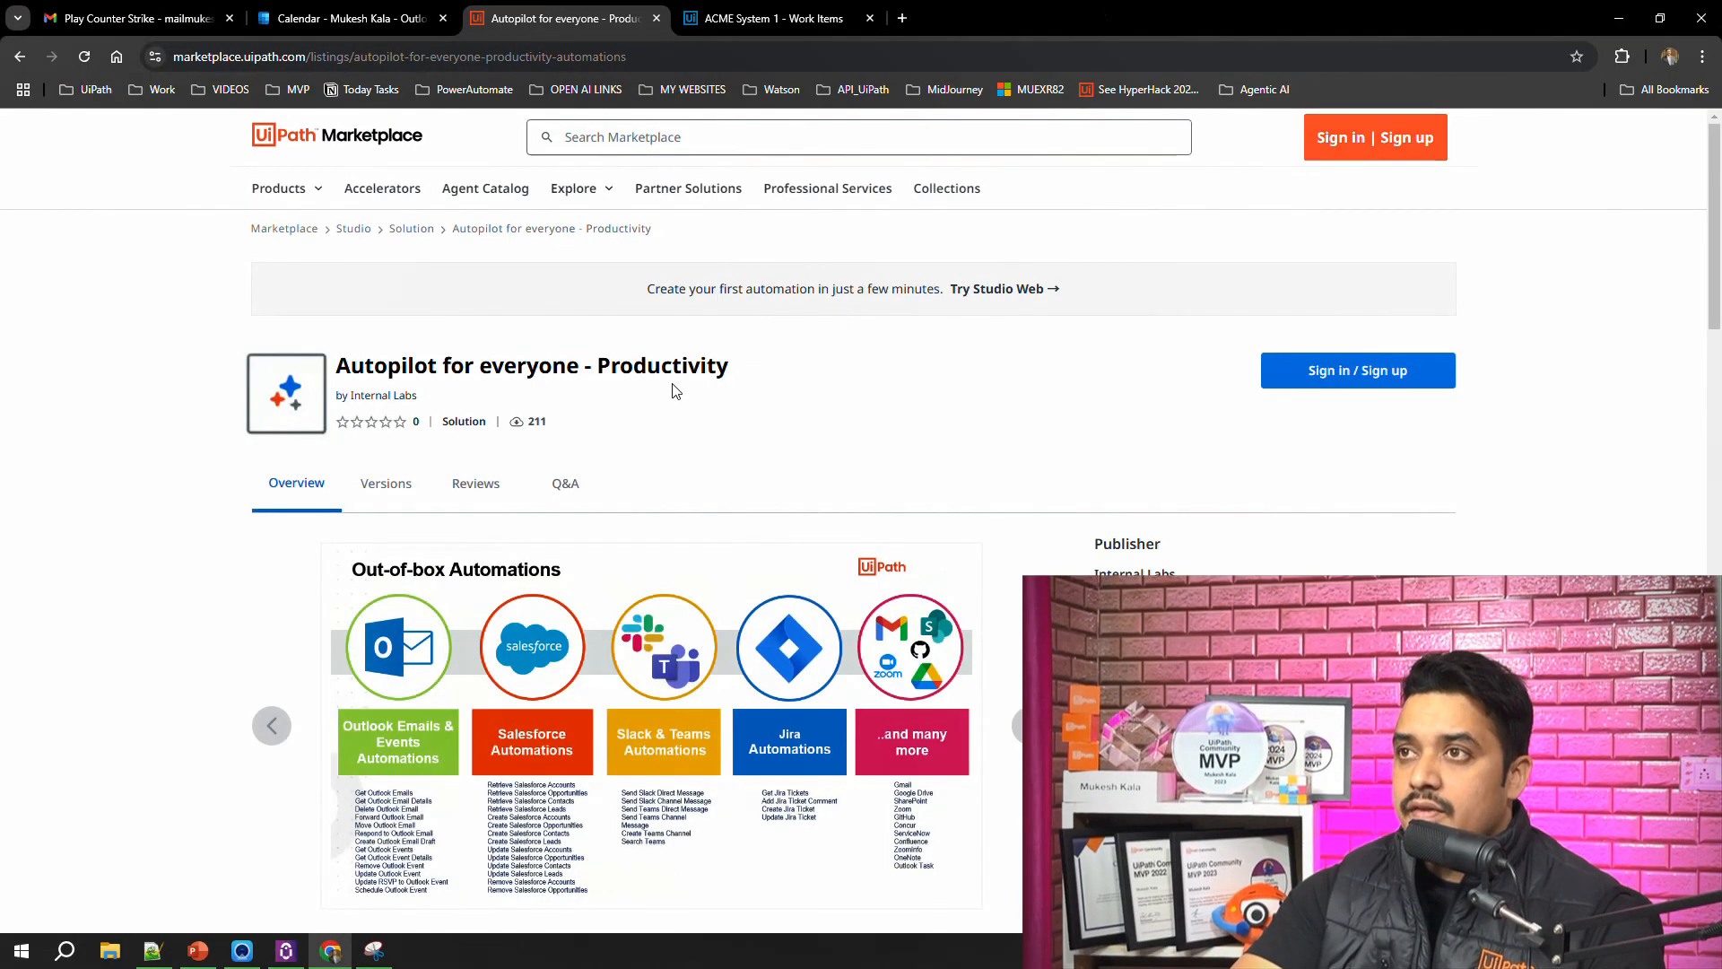
left_click(789, 18)
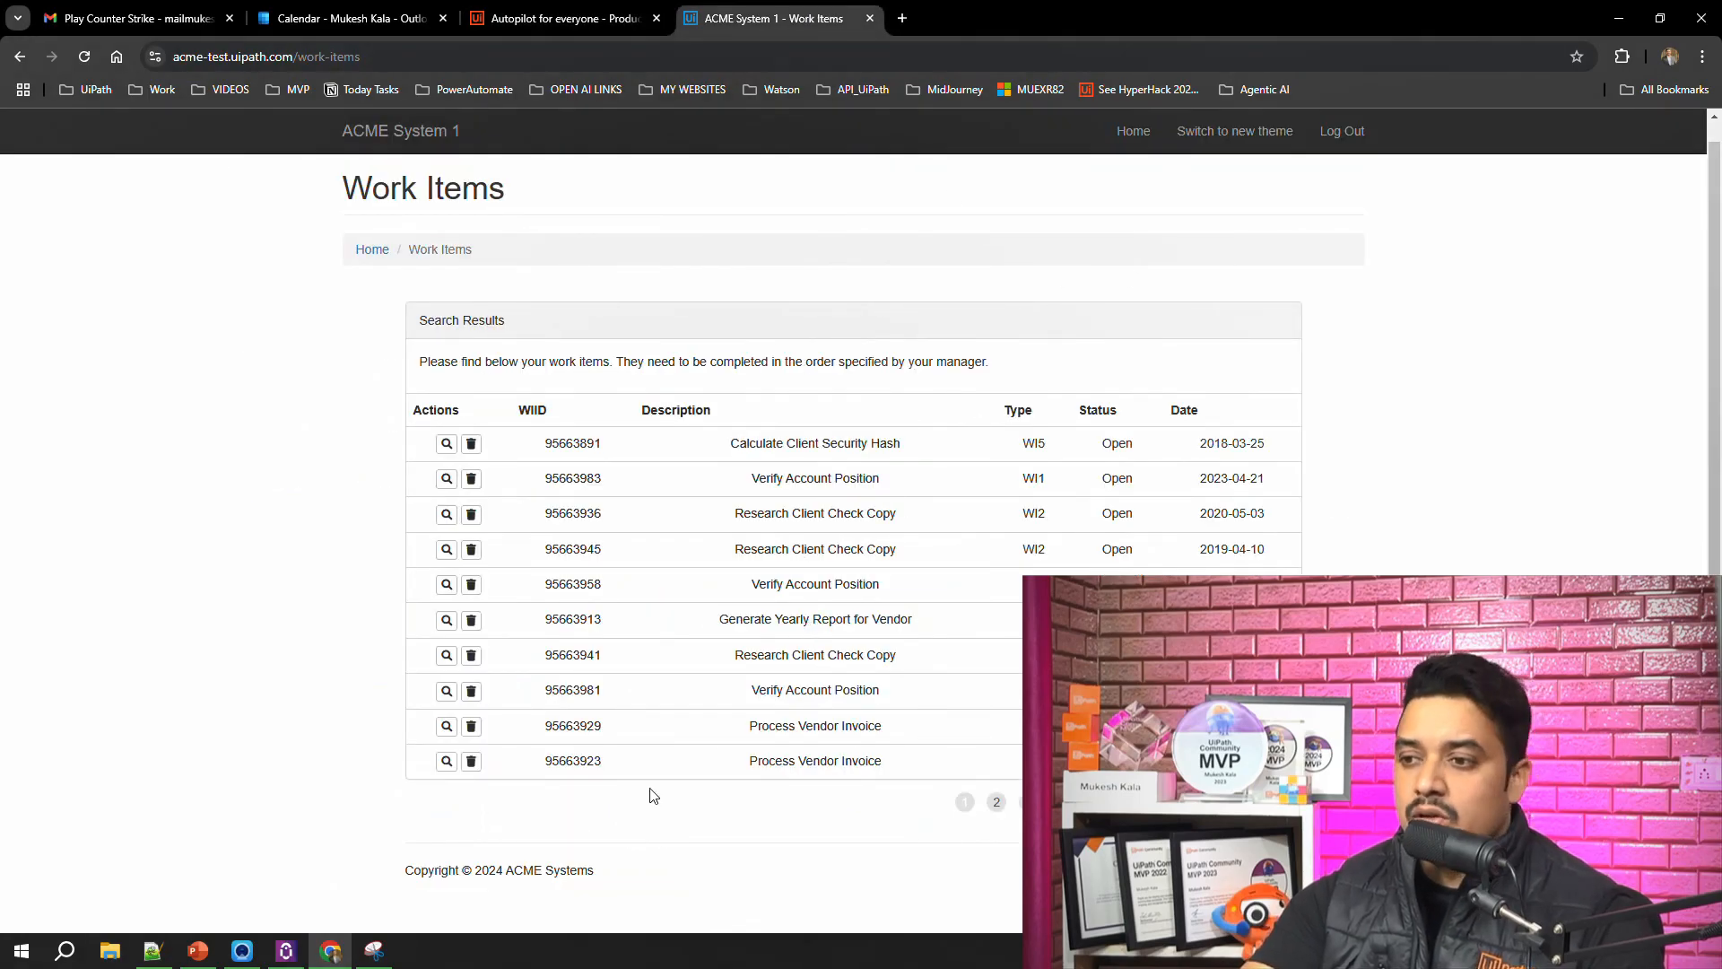
left_click(374, 949)
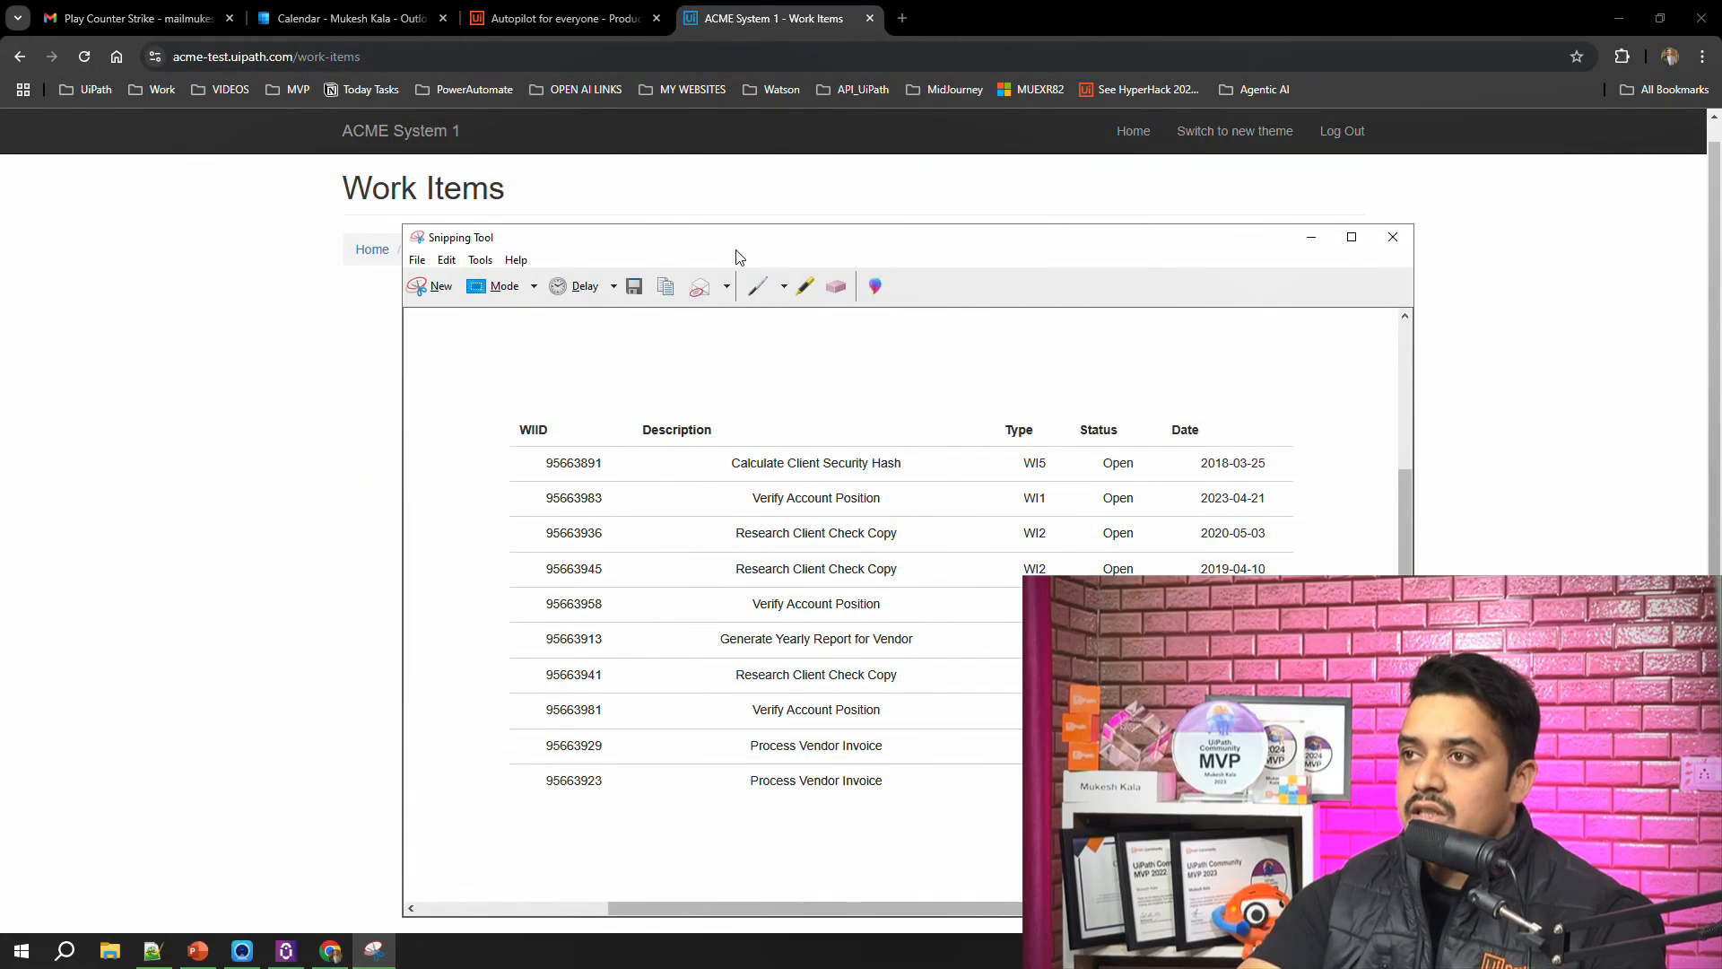
left_click_drag(737, 252, 738, 169)
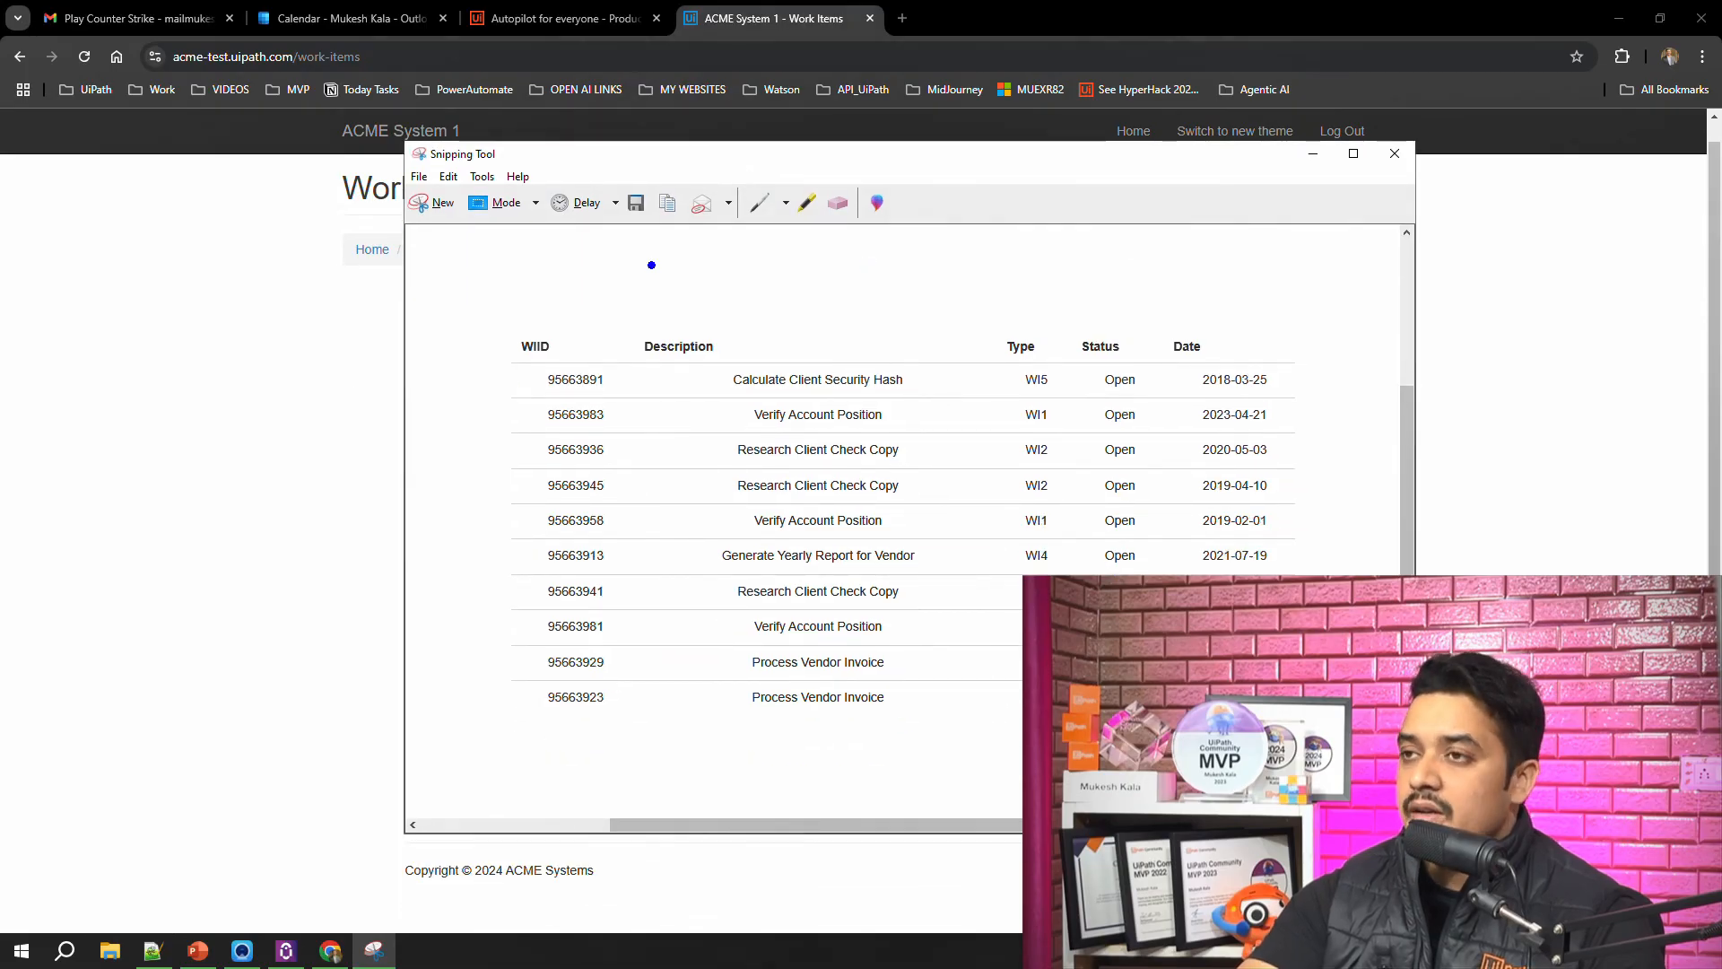
left_click(288, 958)
left_click(330, 827)
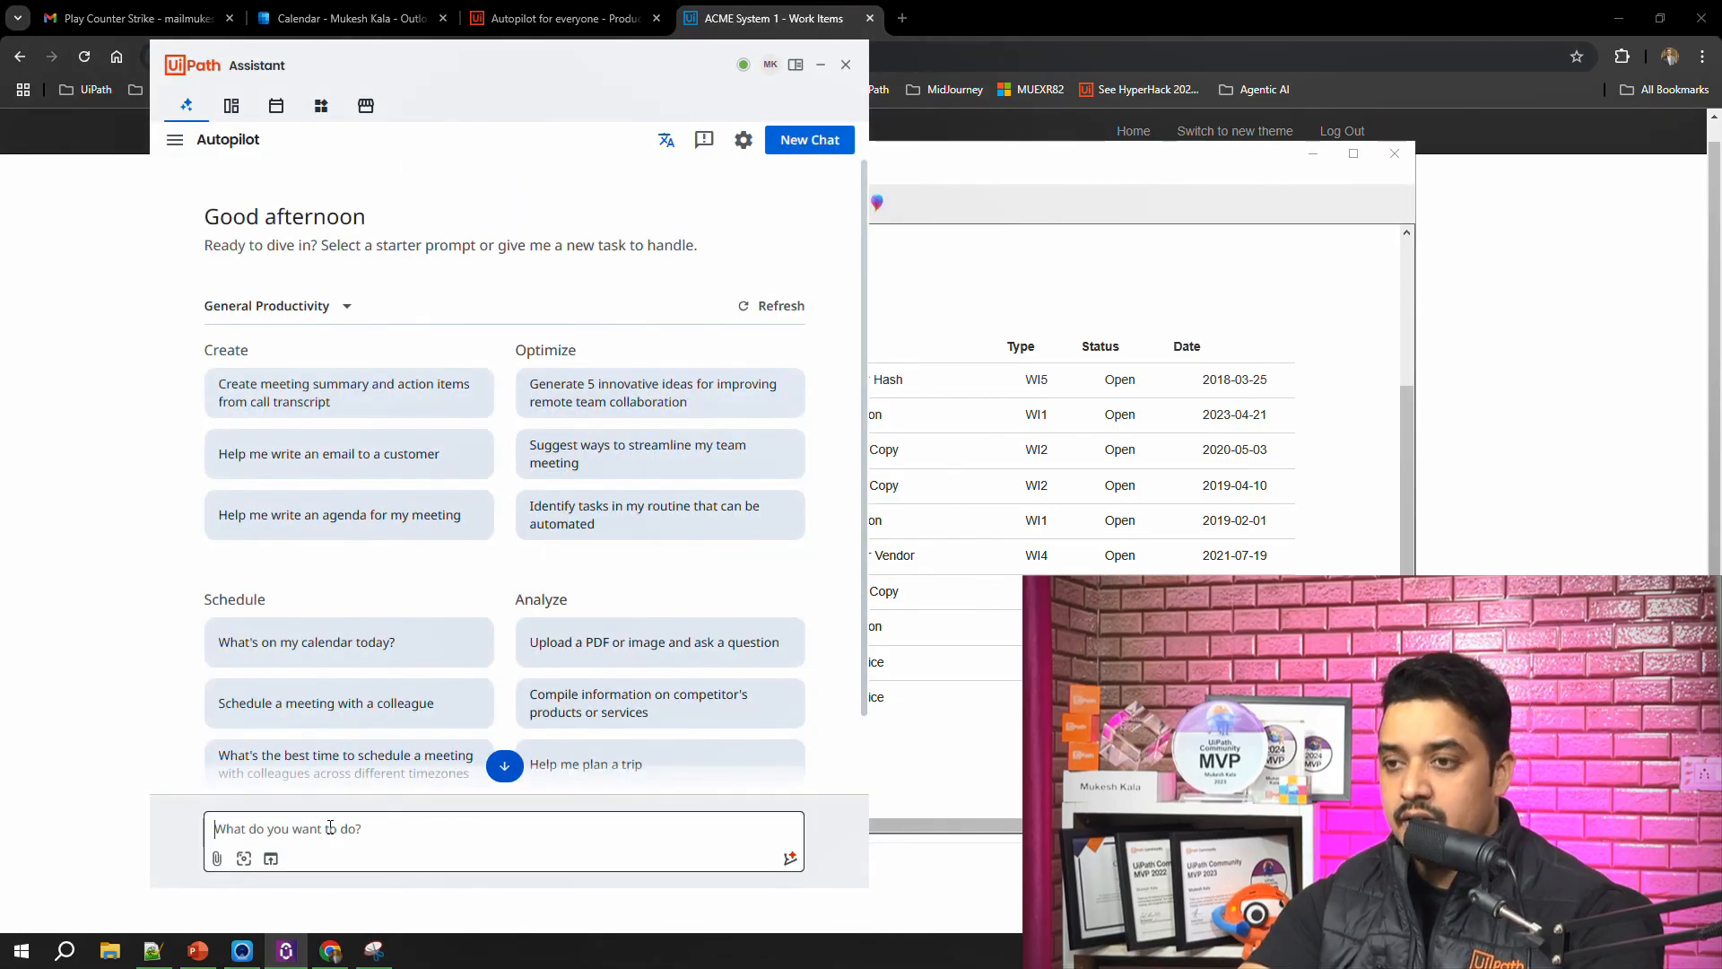
left_click(109, 596)
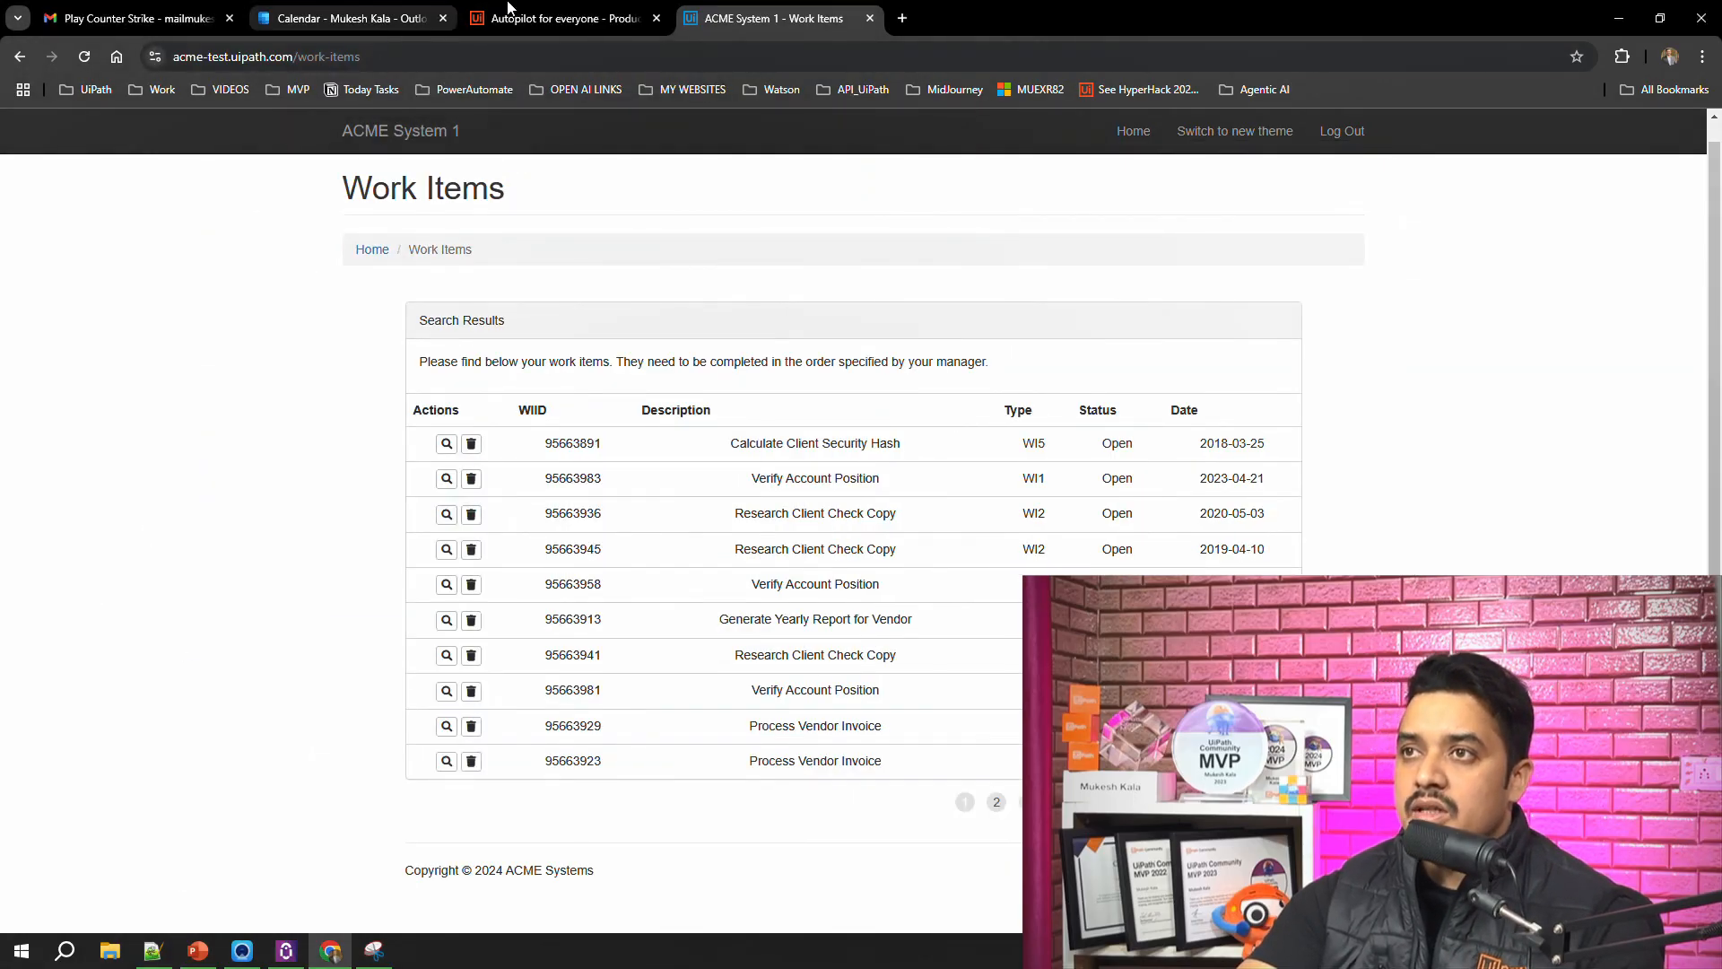
Step: Review the out-of-box automations and summary on the "Autopilot for everyone - Productivity" Marketplace listing
left_click(556, 17)
scroll(651, 462, "down", 1)
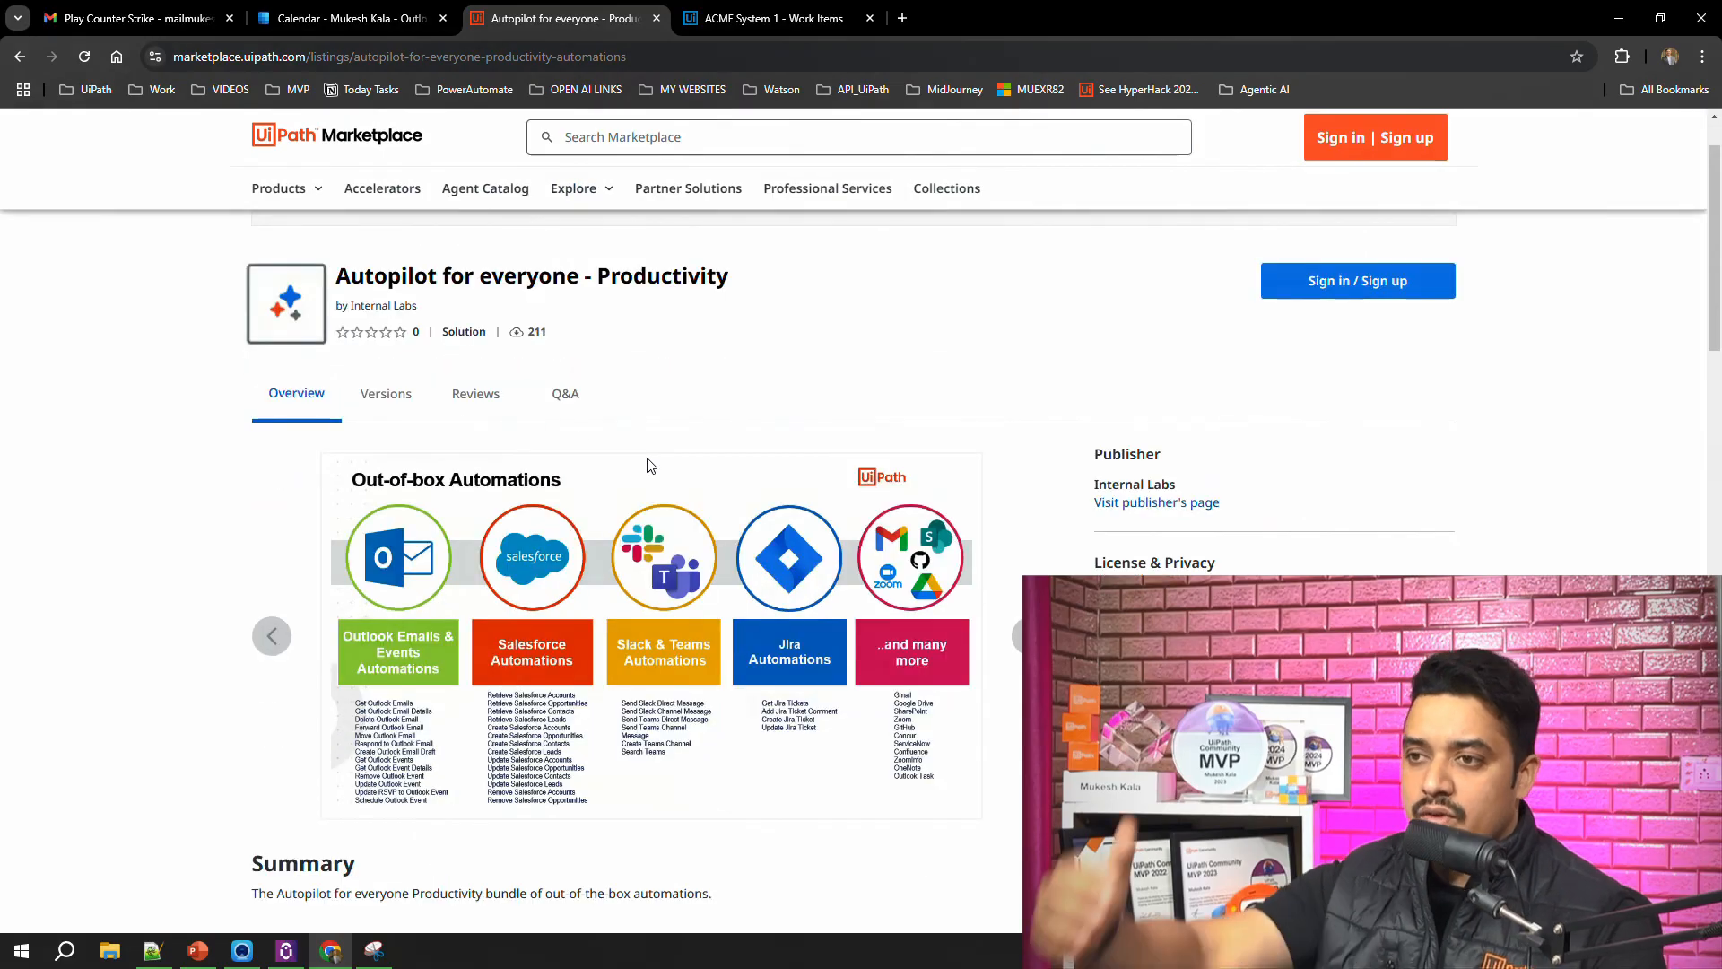
scroll(649, 485, "down", 2)
scroll(664, 547, "down", 4)
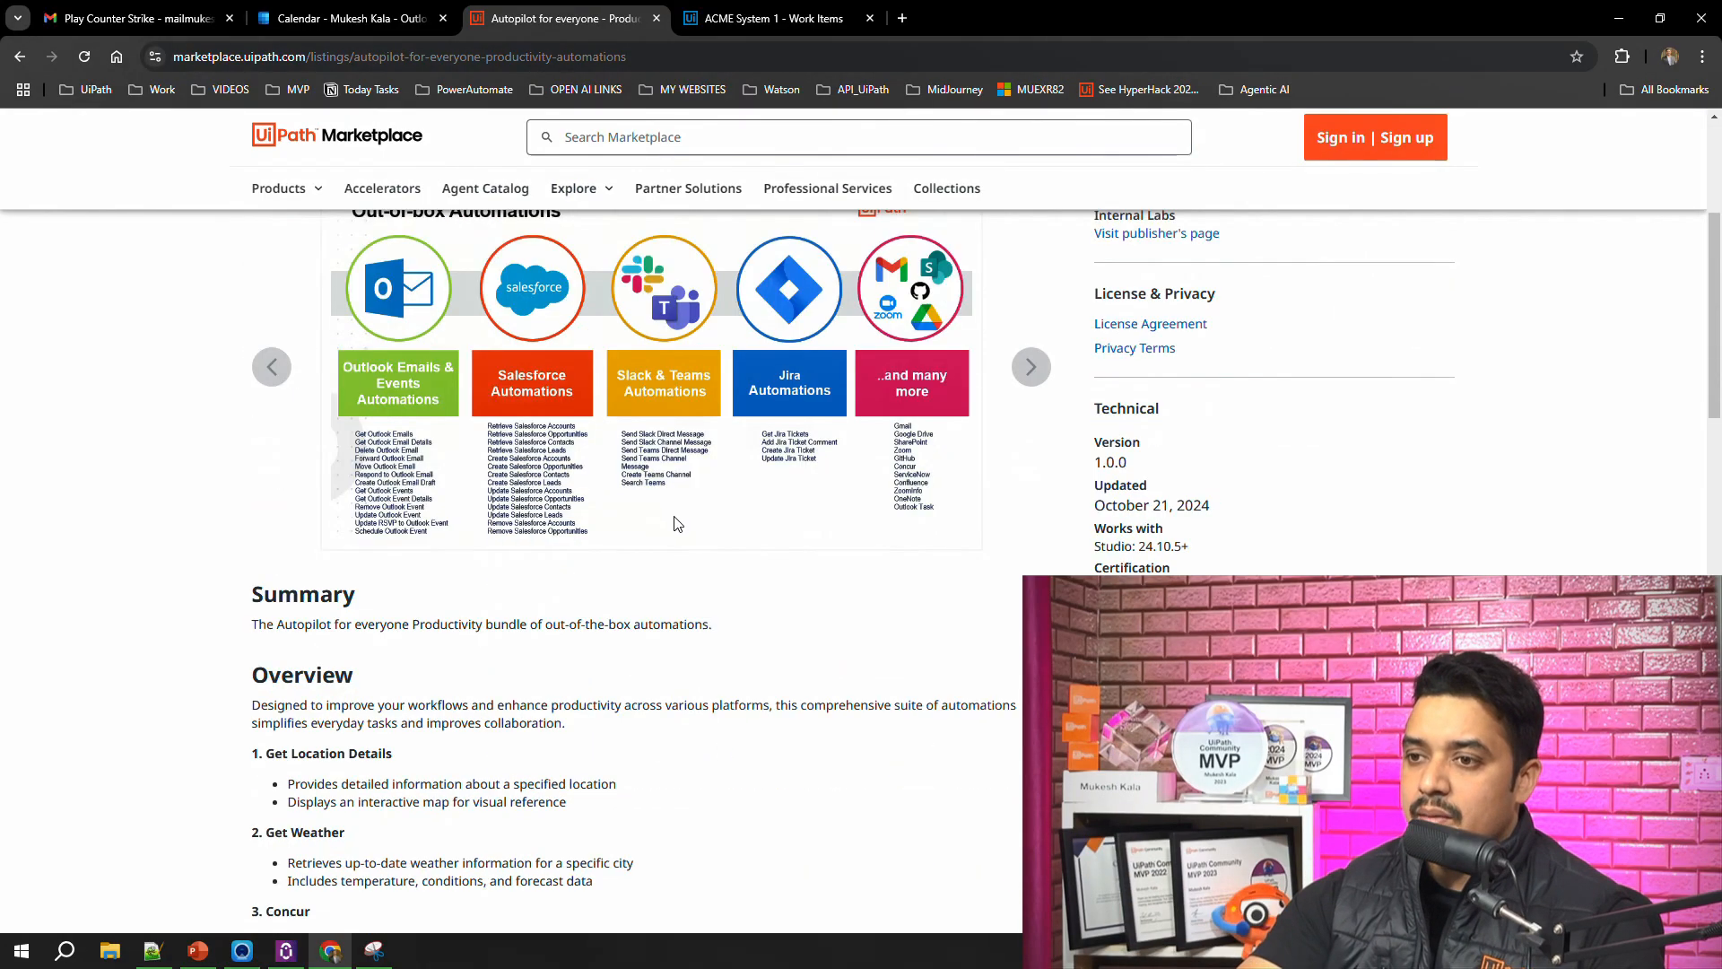
Step: Look through the Marketplace listing's overview of bundled automations, from Concur and File through Teams
scroll(602, 511, "up", 3)
scroll(574, 574, "down", 1)
scroll(493, 662, "down", 7)
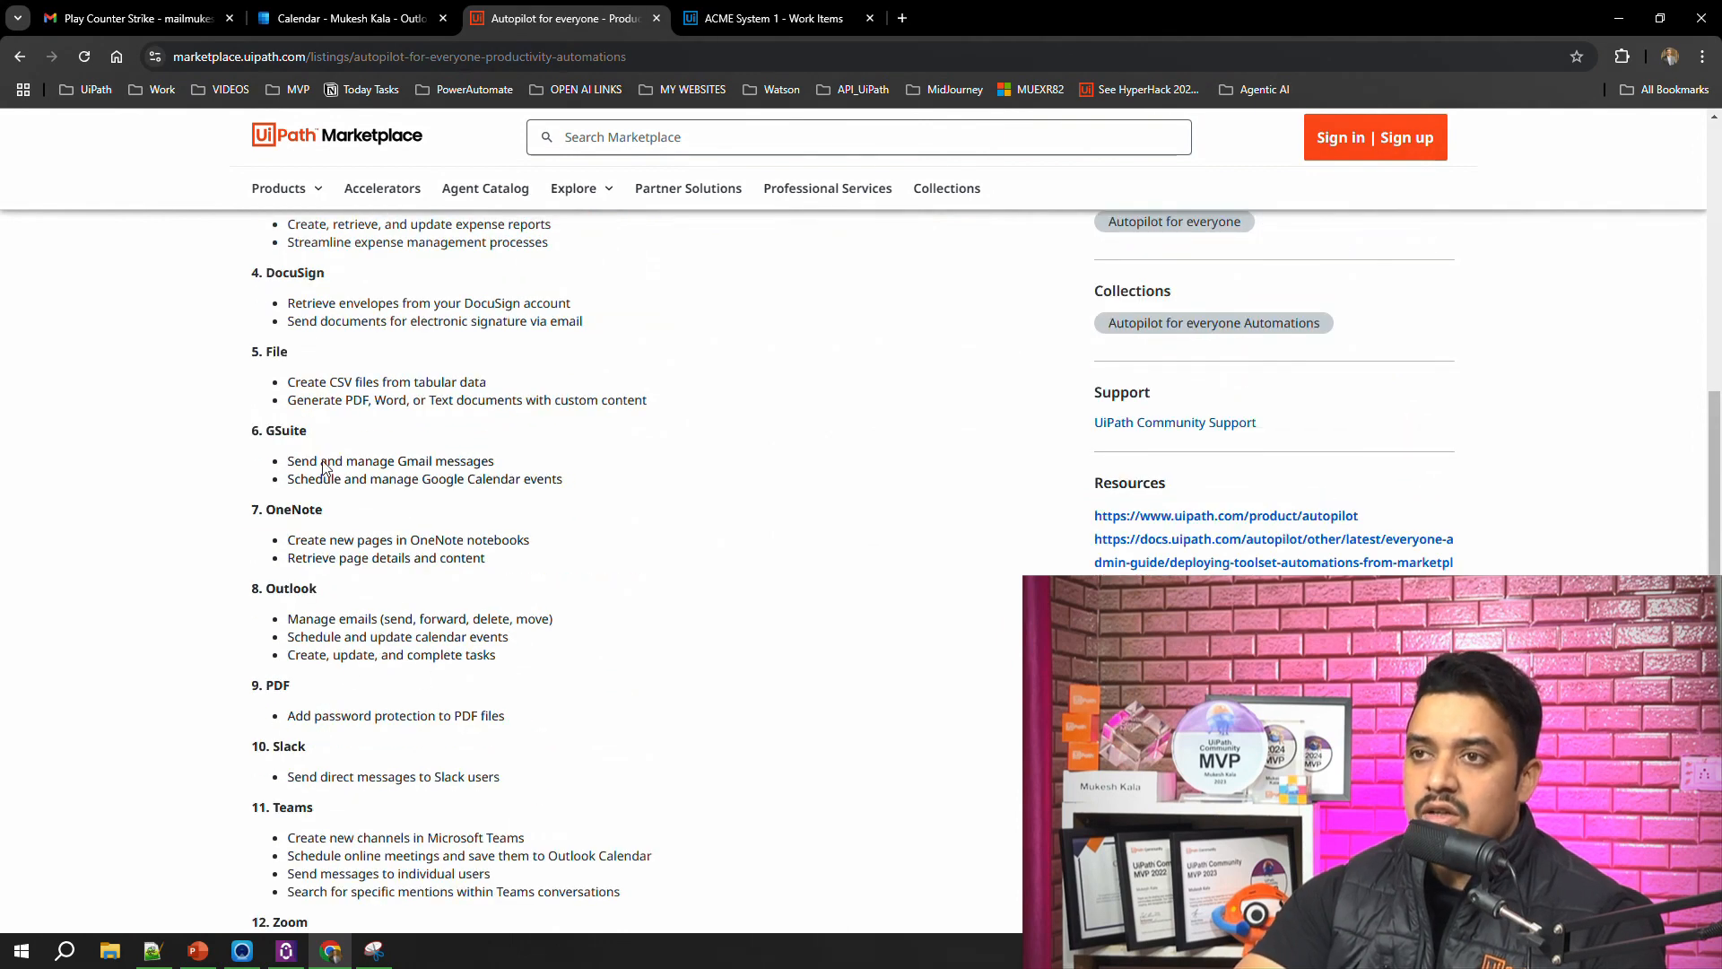
scroll(323, 467, "up", 1)
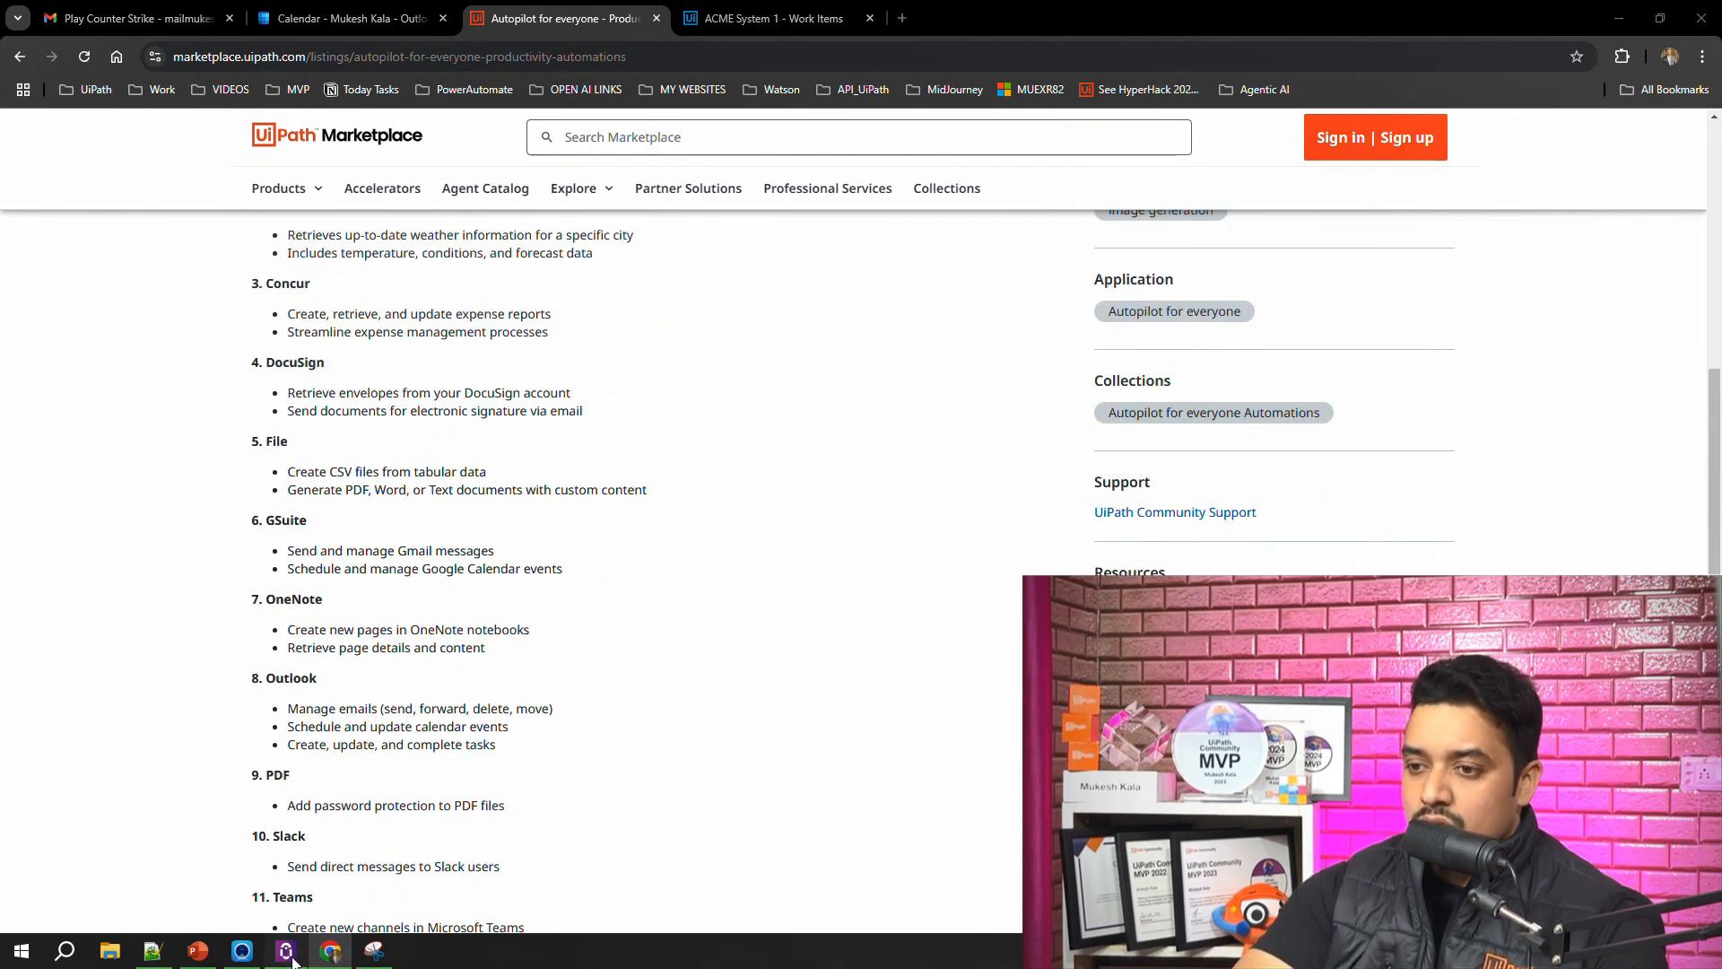
Step: Switch to UiPath Assistant, bring up the Snipping Tool capture and scribble with the pen across the work items table
left_click(290, 956)
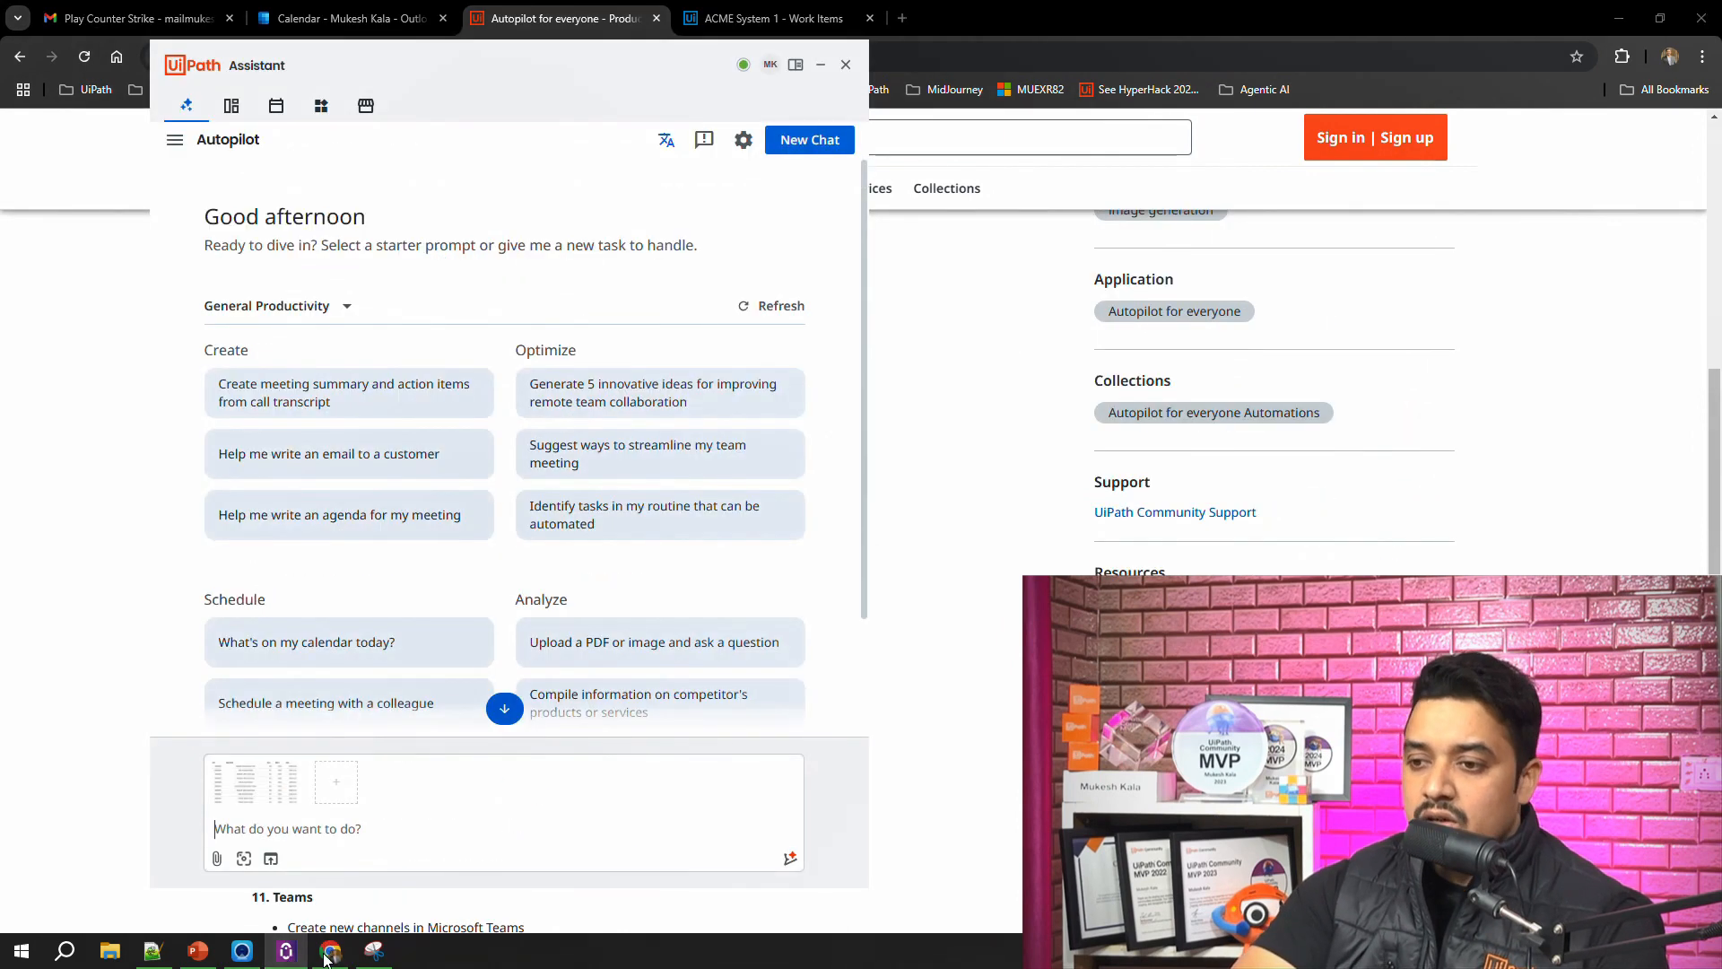
left_click(374, 951)
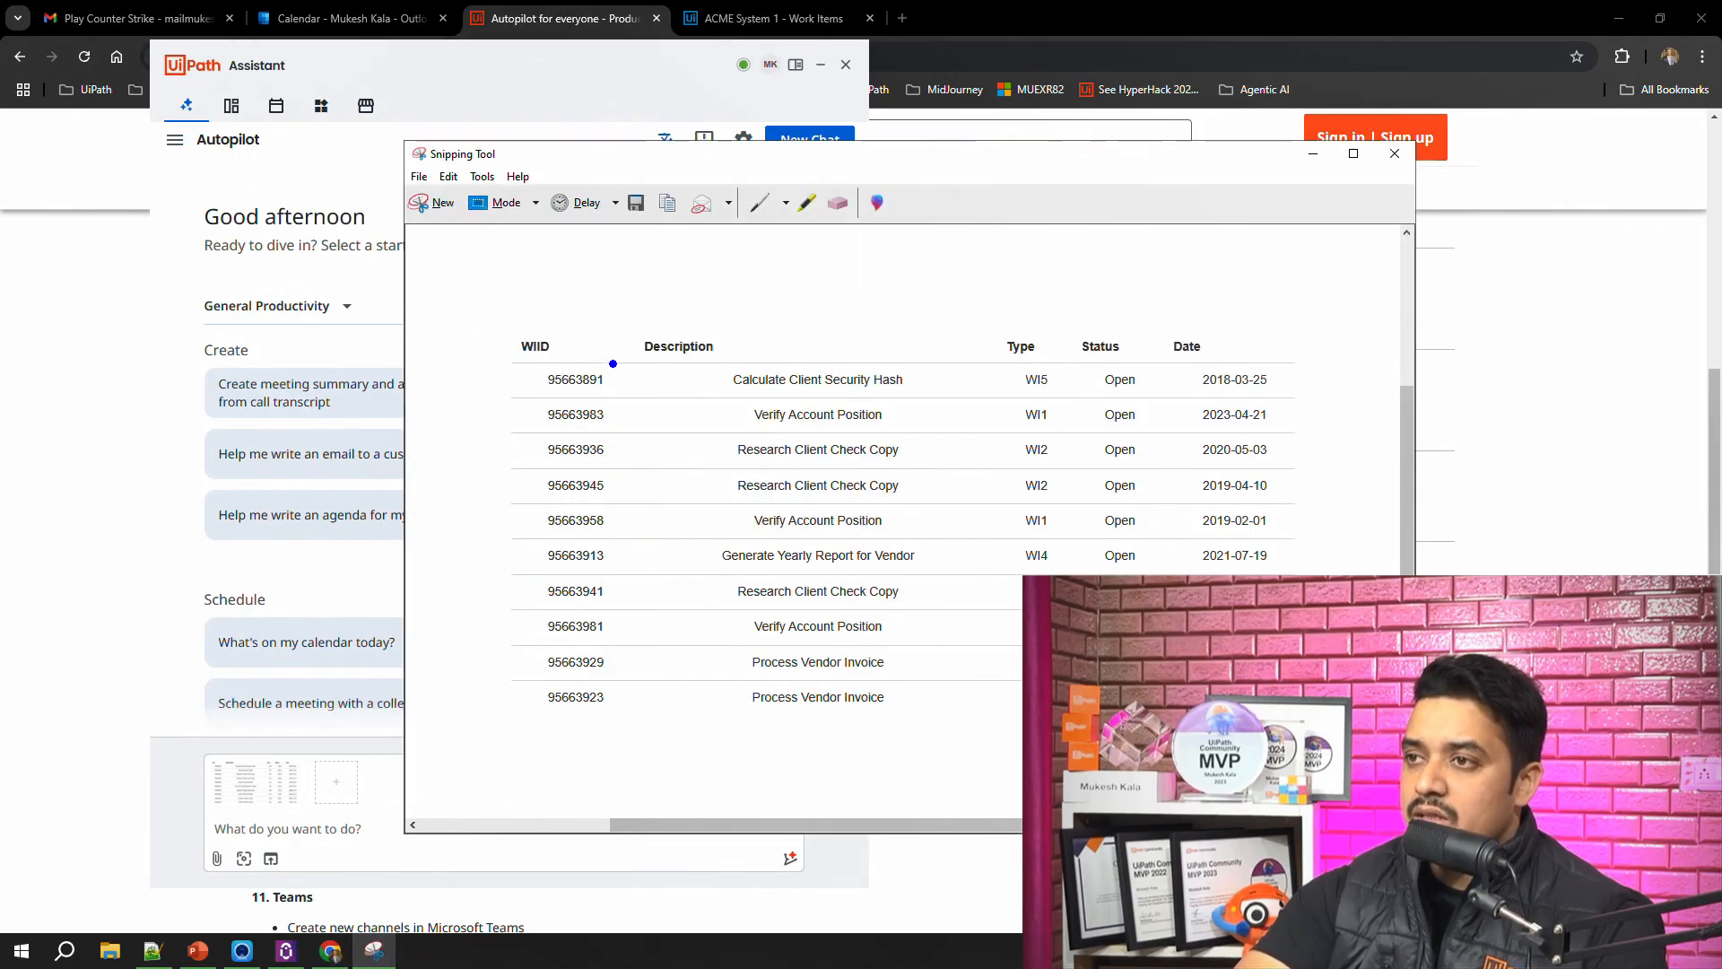
left_click_drag(579, 363, 1023, 603)
Step: Ask Autopilot in UiPath Assistant to "Get me this data into CSV" using the attached work items image
left_click(246, 827)
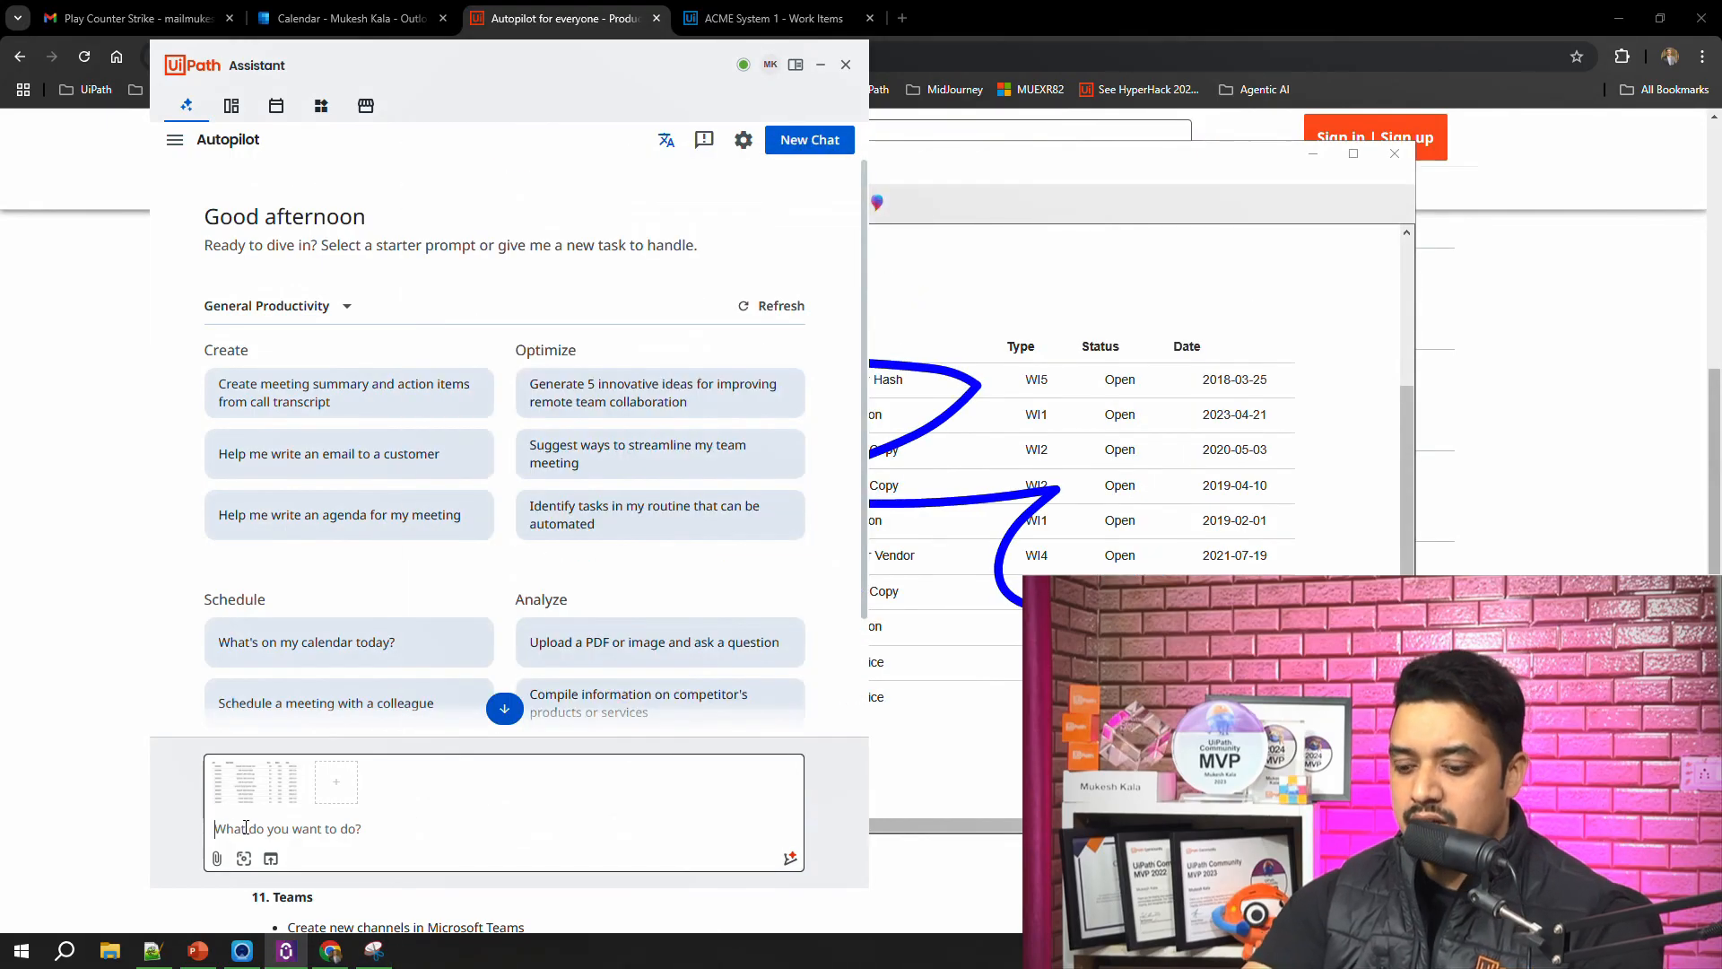
type("Get me")
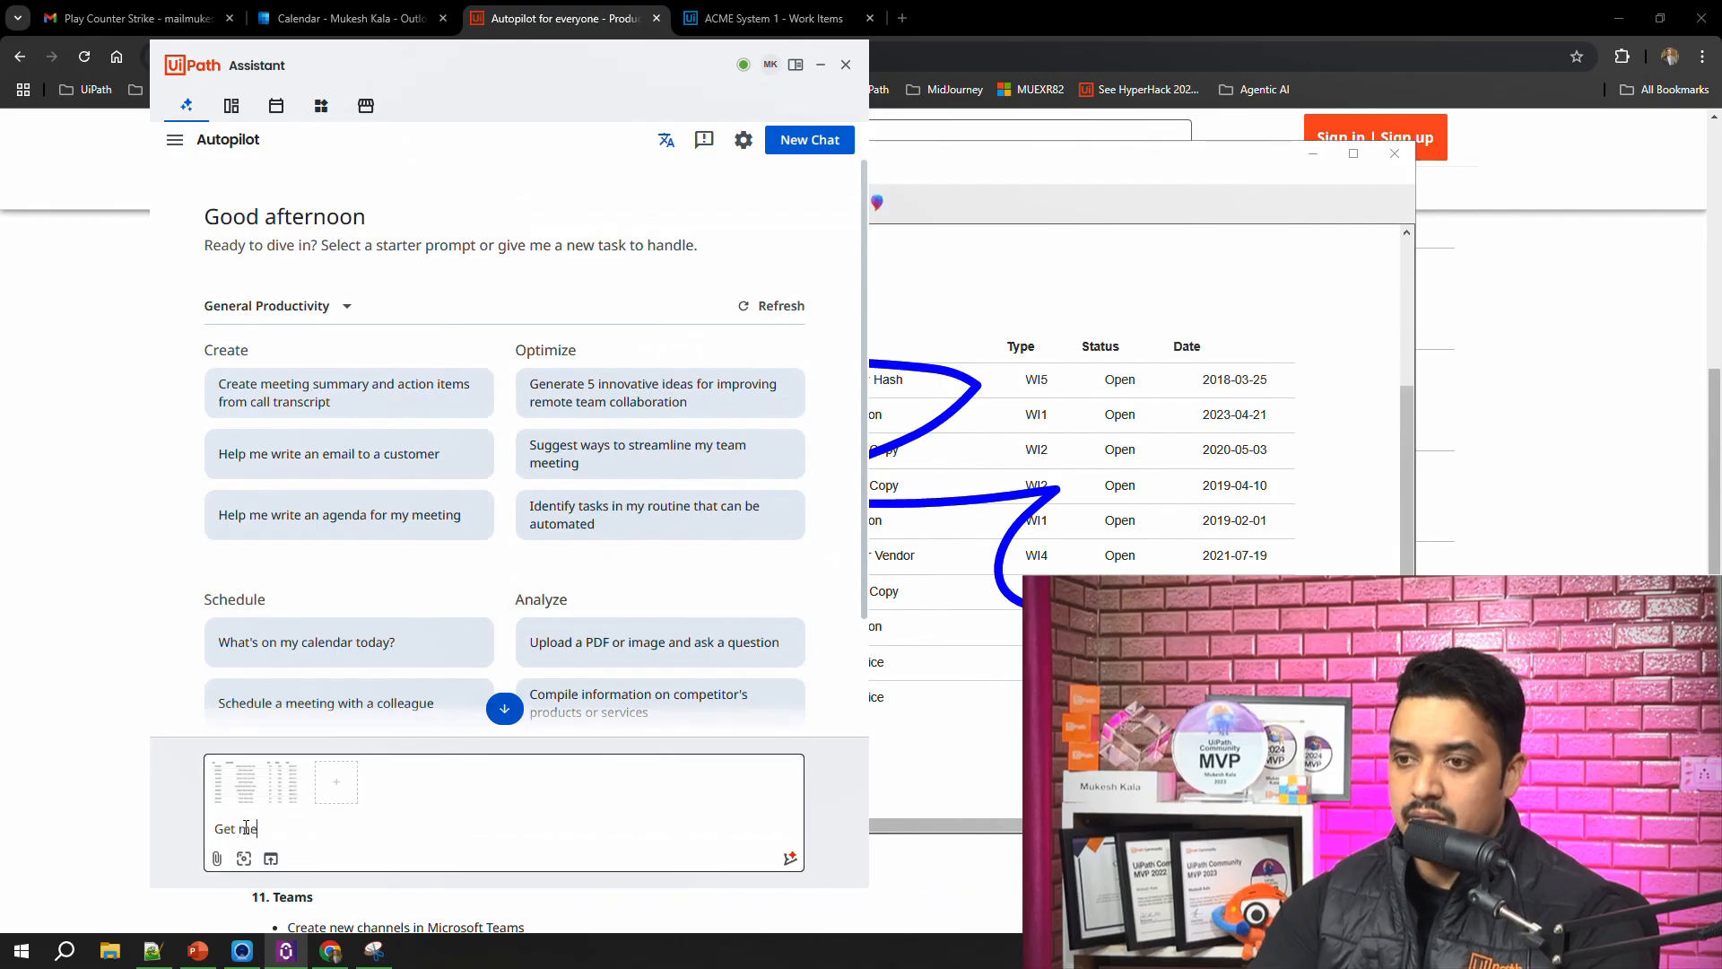
type(" this")
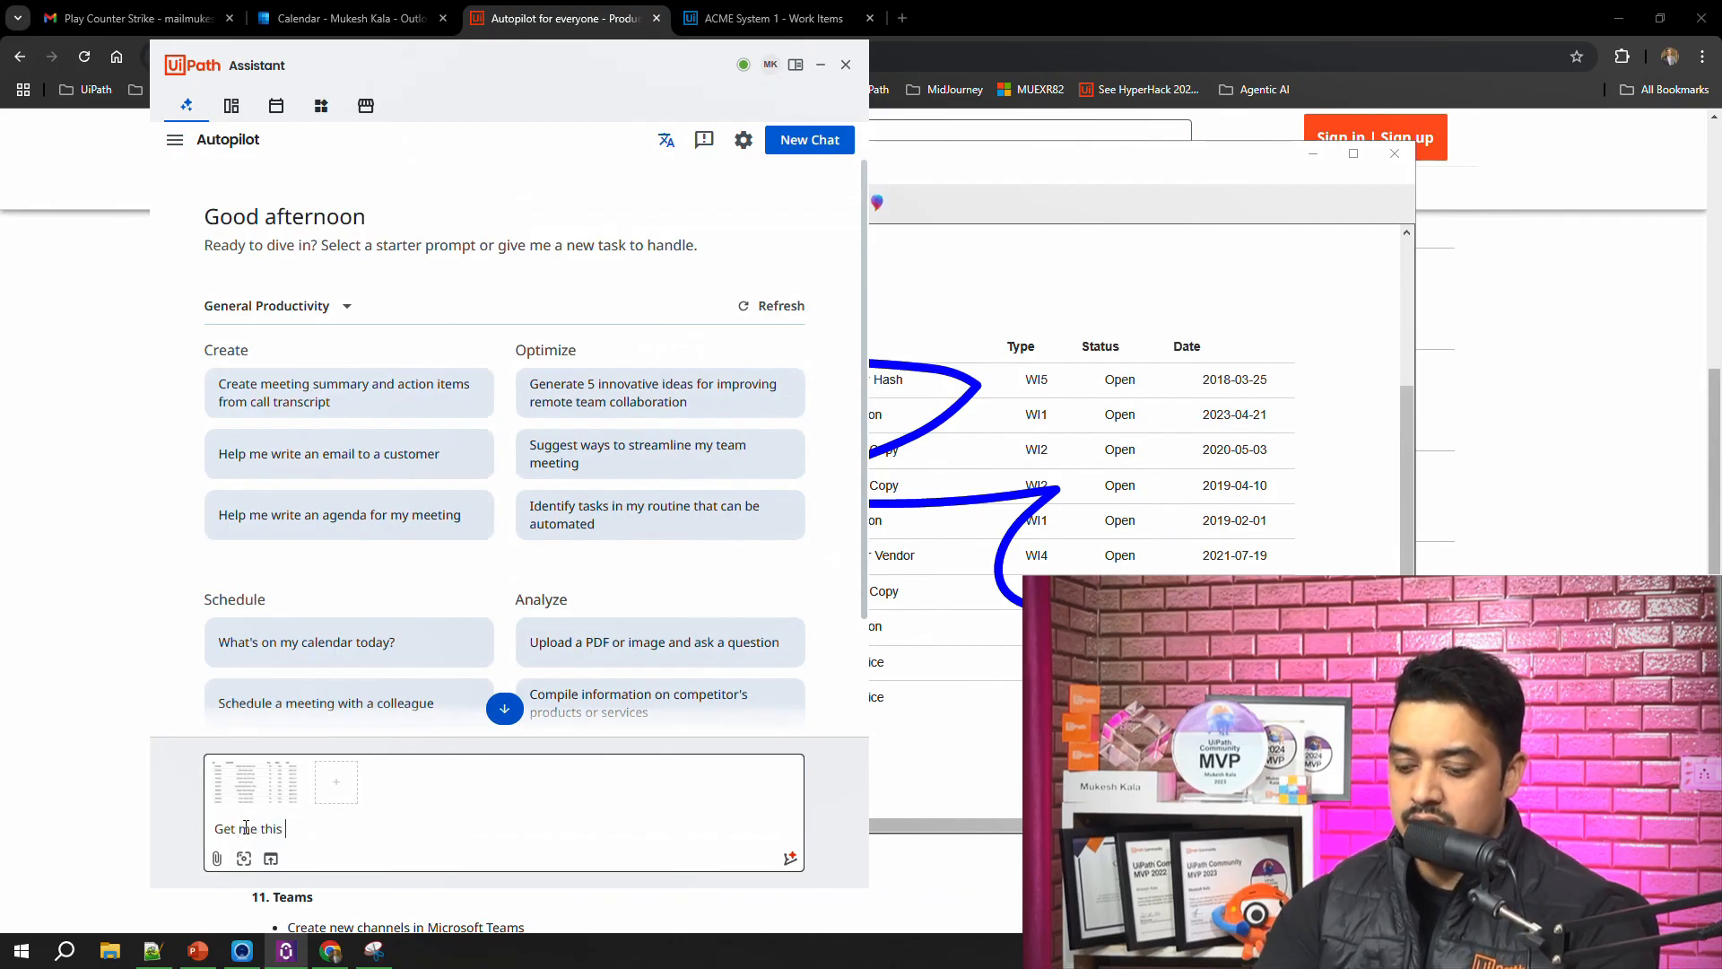
type(" data into CSV")
key("Return")
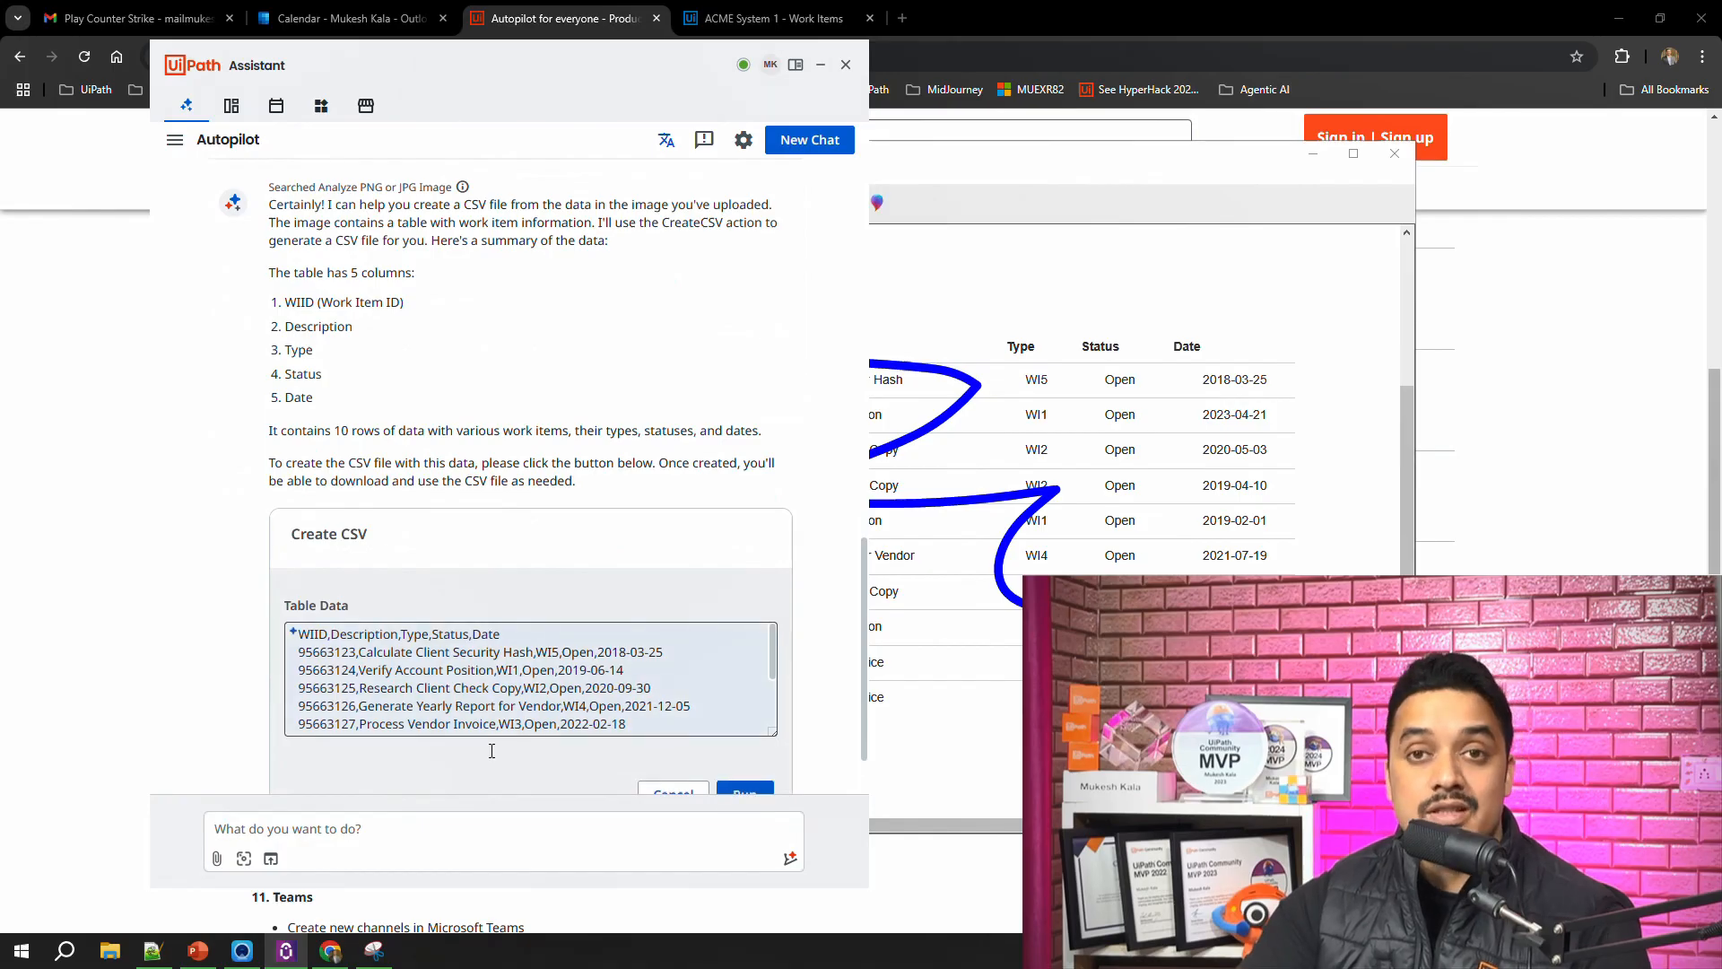
Step: Check the proposed Table Data rows and run the Create CSV automation
scroll(407, 574, "down", 2)
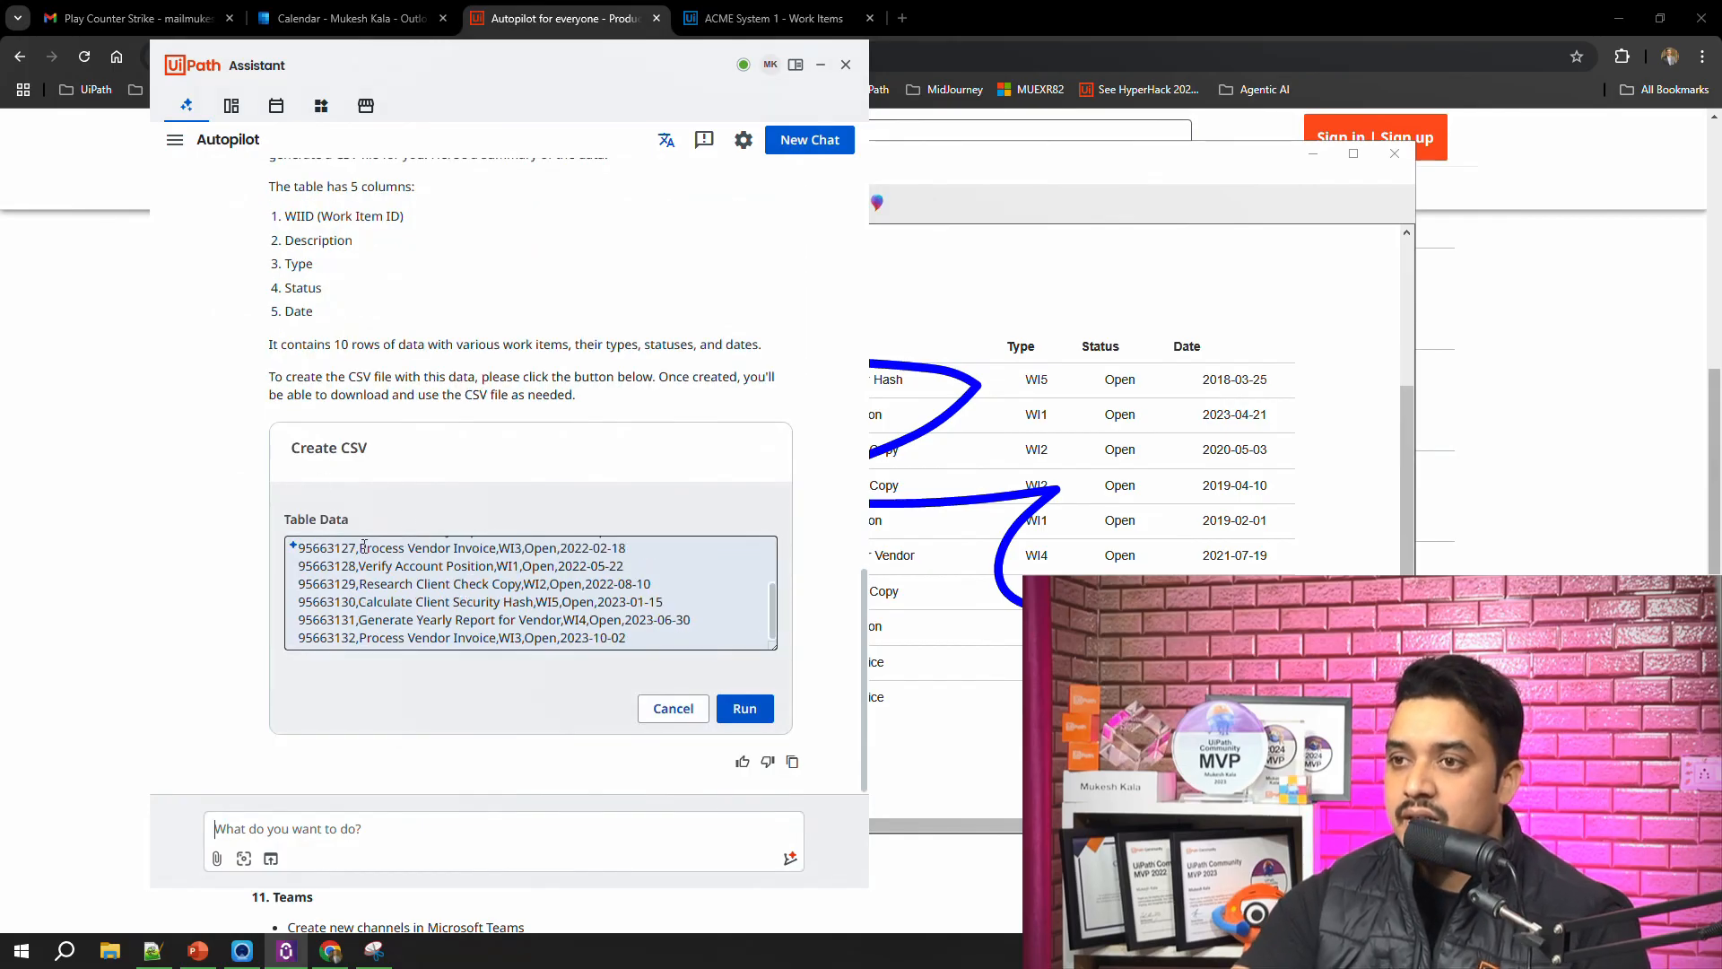
scroll(513, 597, "up", 3)
scroll(546, 624, "down", 2)
left_click(744, 708)
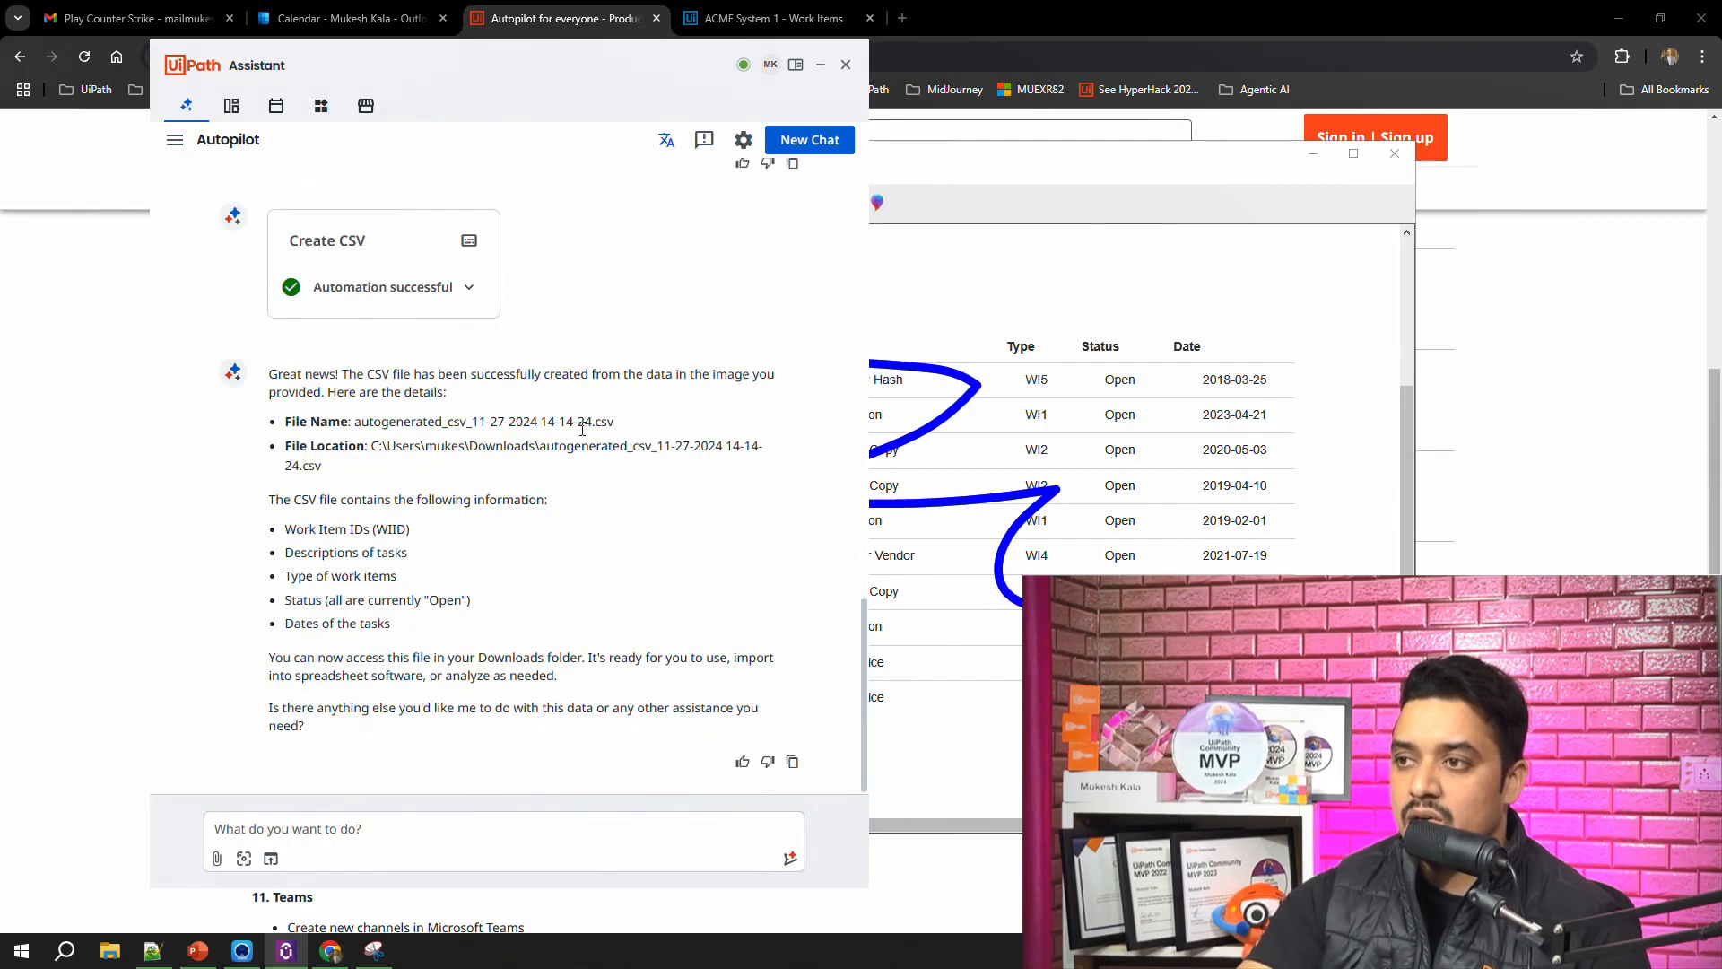
left_click_drag(471, 446, 706, 455)
left_click(109, 953)
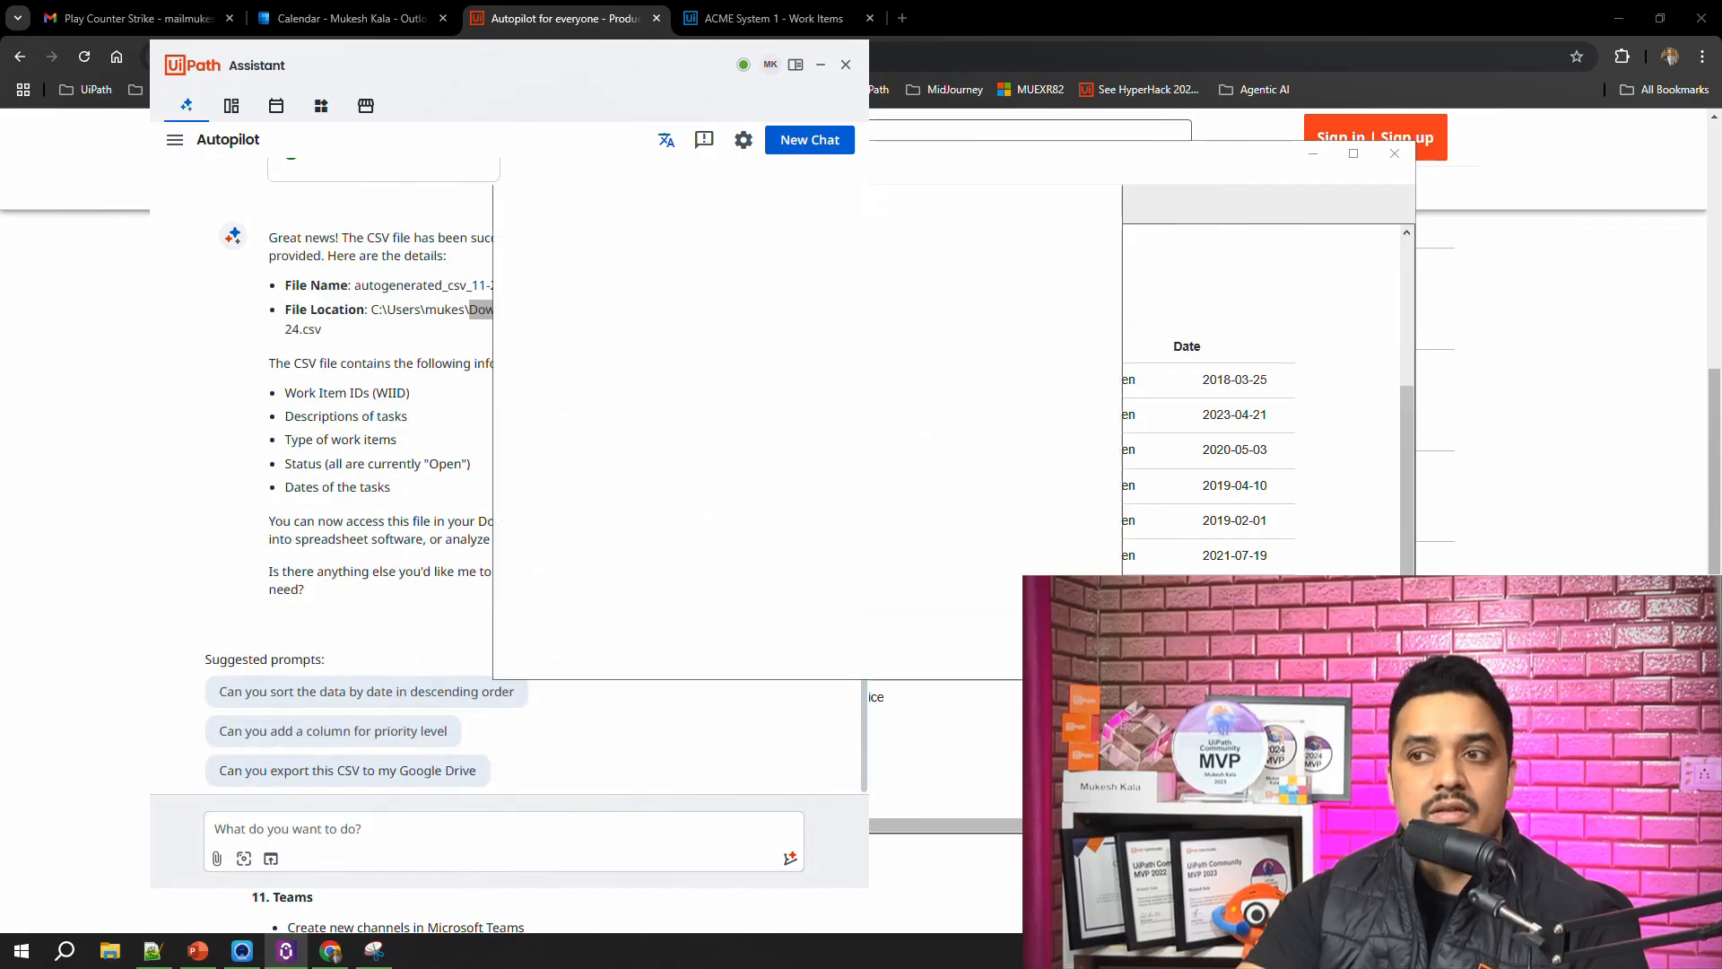
left_click(607, 339)
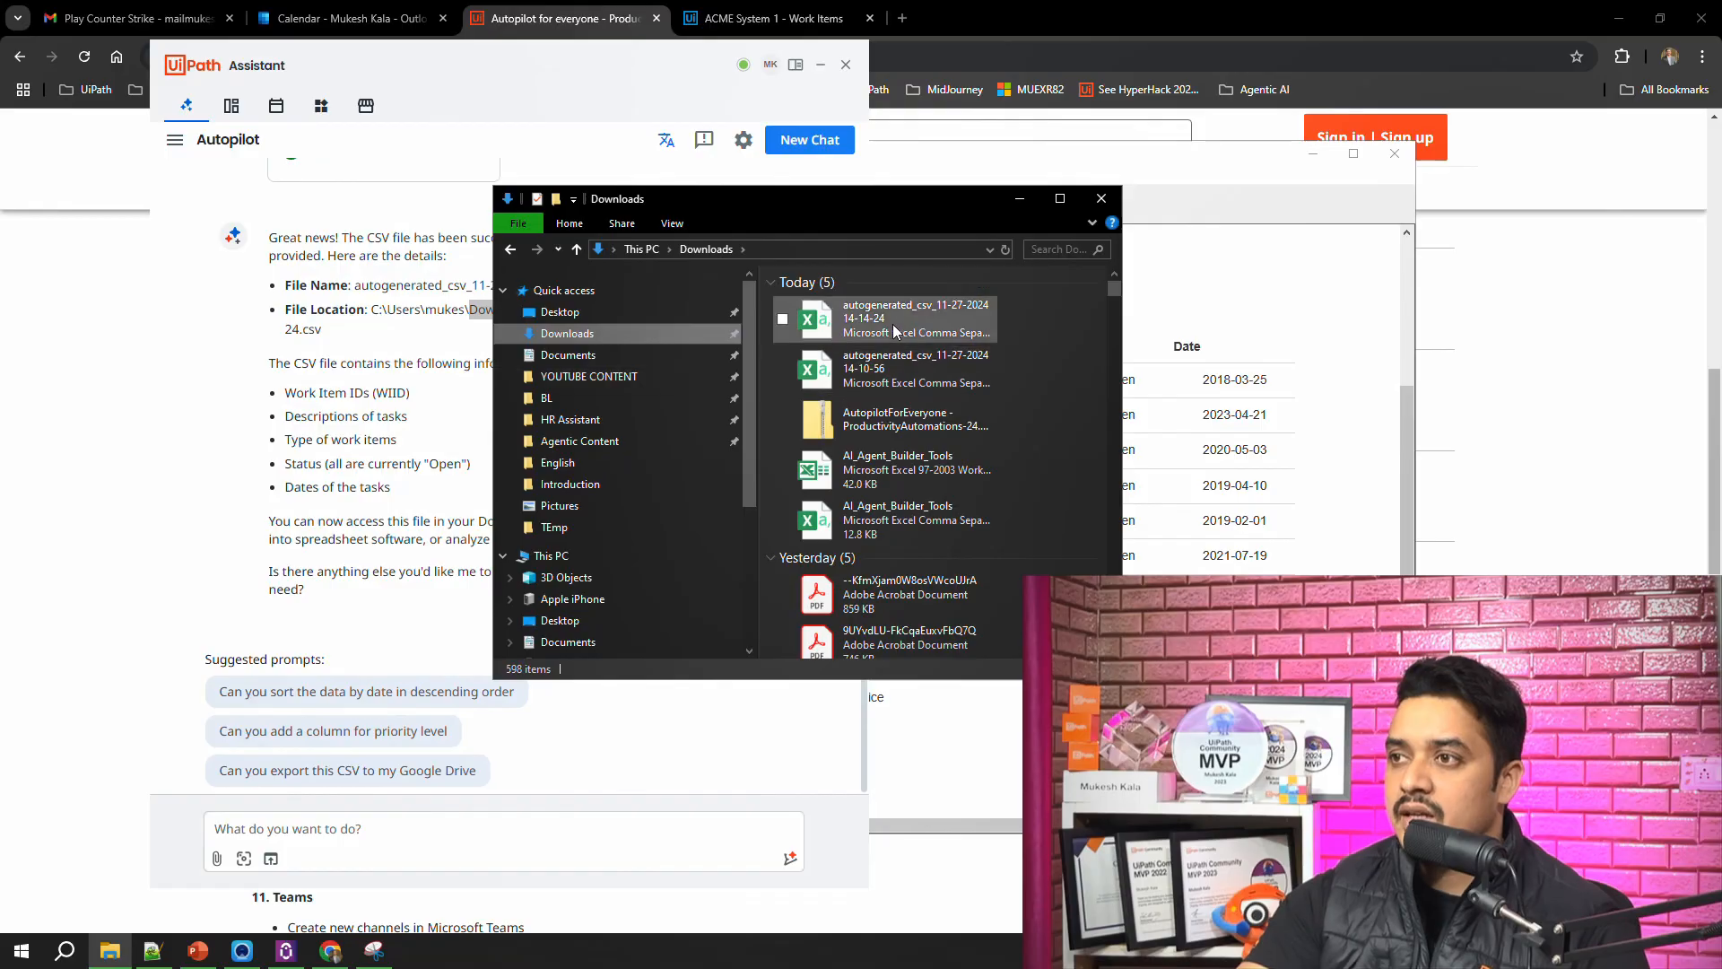
left_click(893, 323)
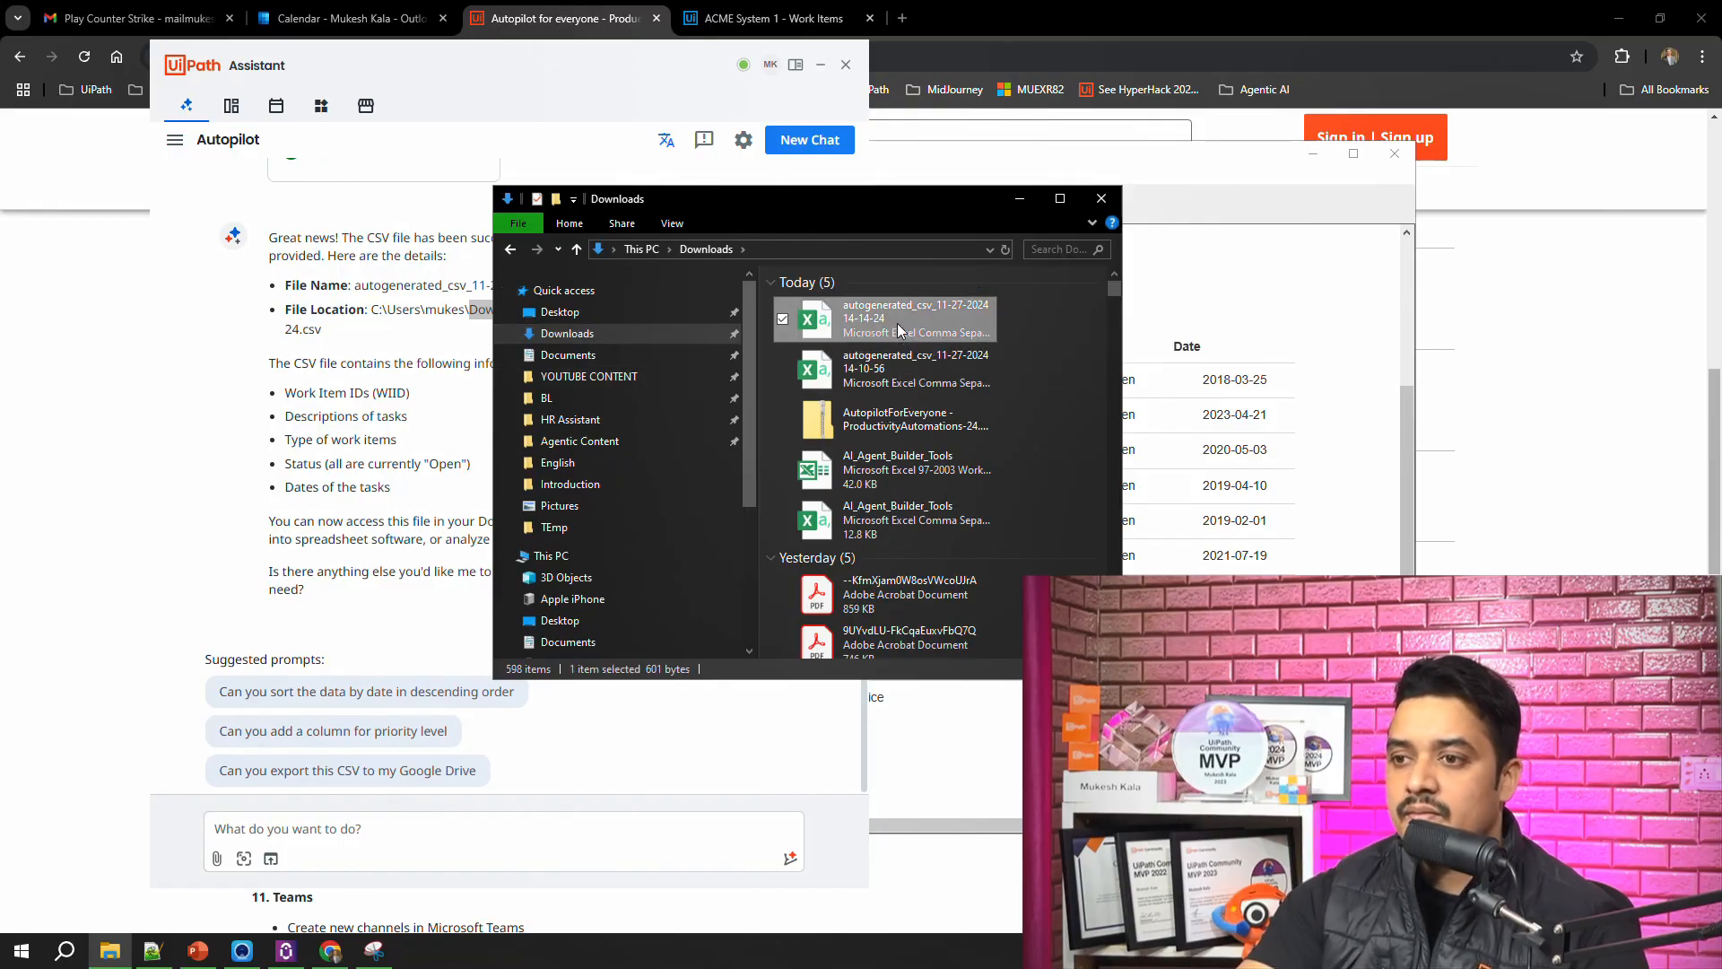
double_click(897, 330)
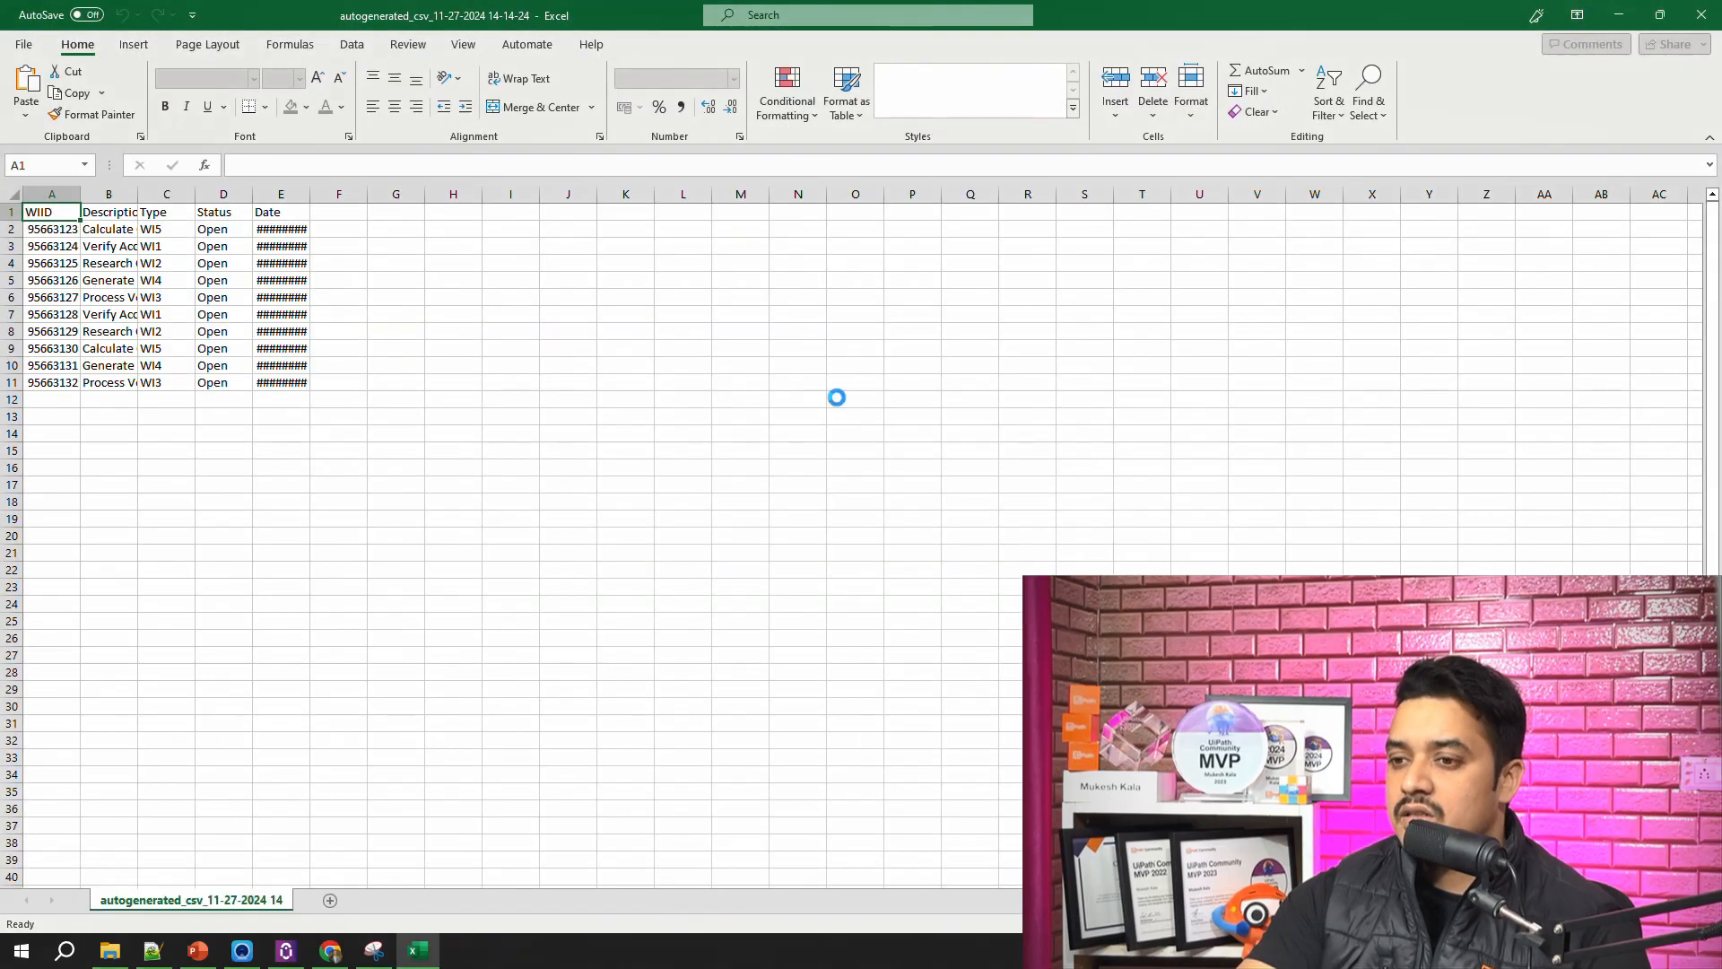
Step: Auto-fit the width of all columns in the worksheet to show the full descriptions and dates
left_click(18, 193)
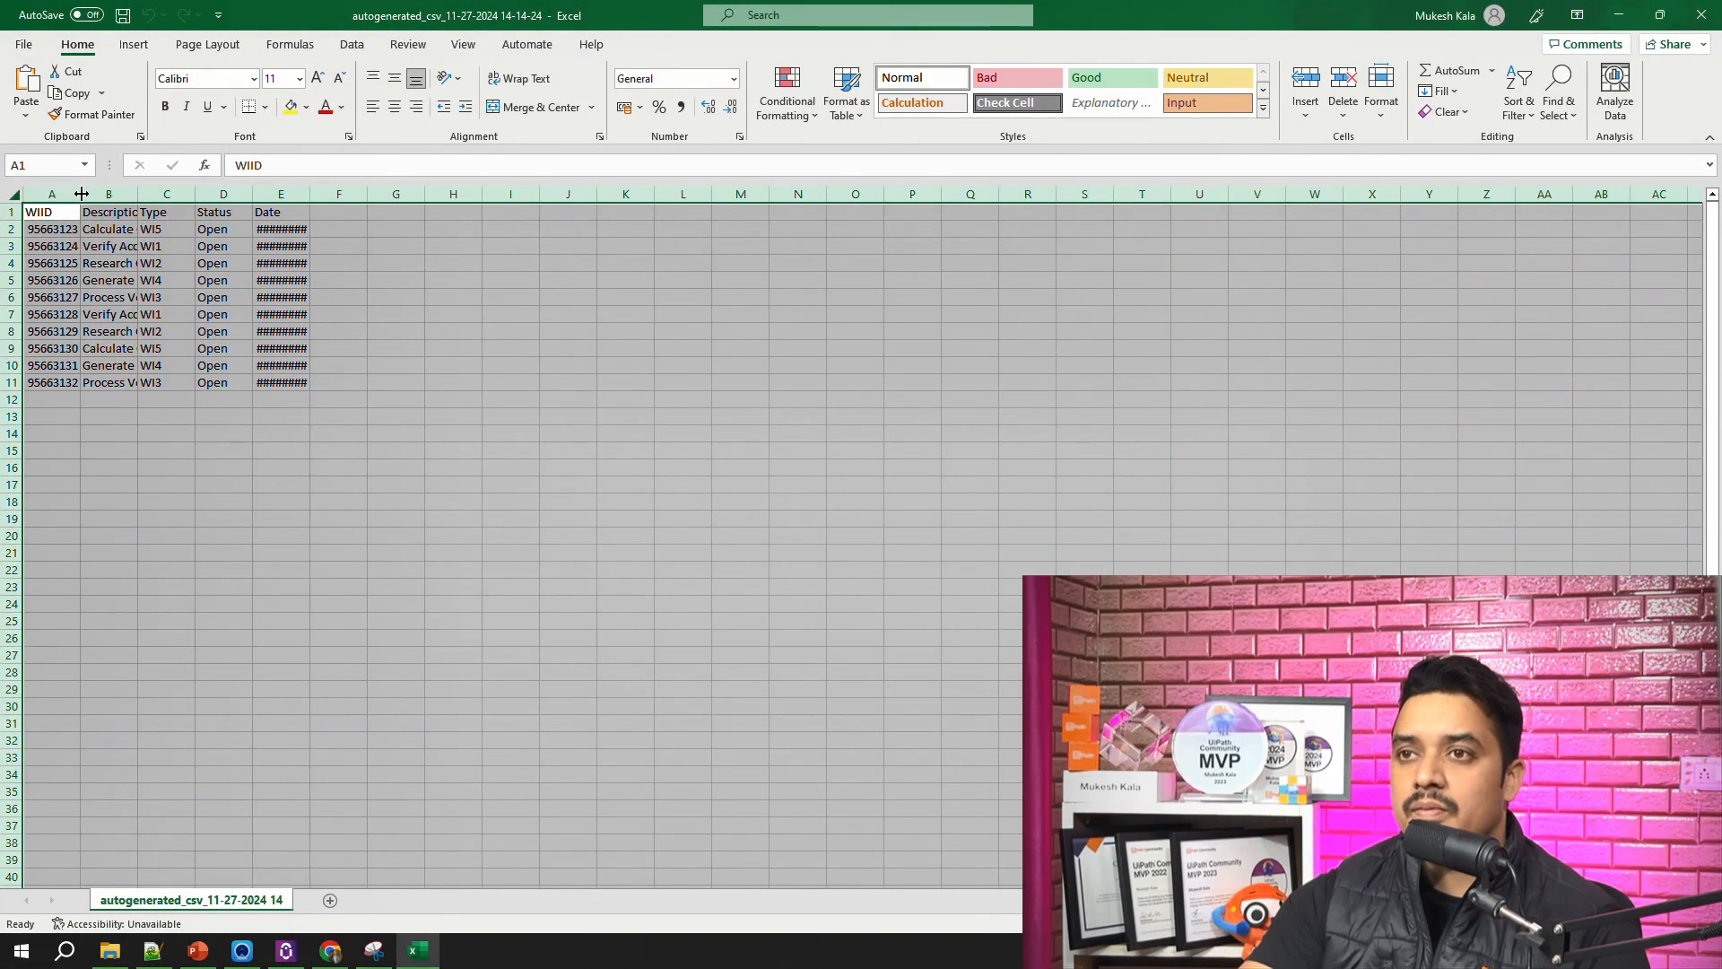
double_click(82, 193)
left_click(294, 536)
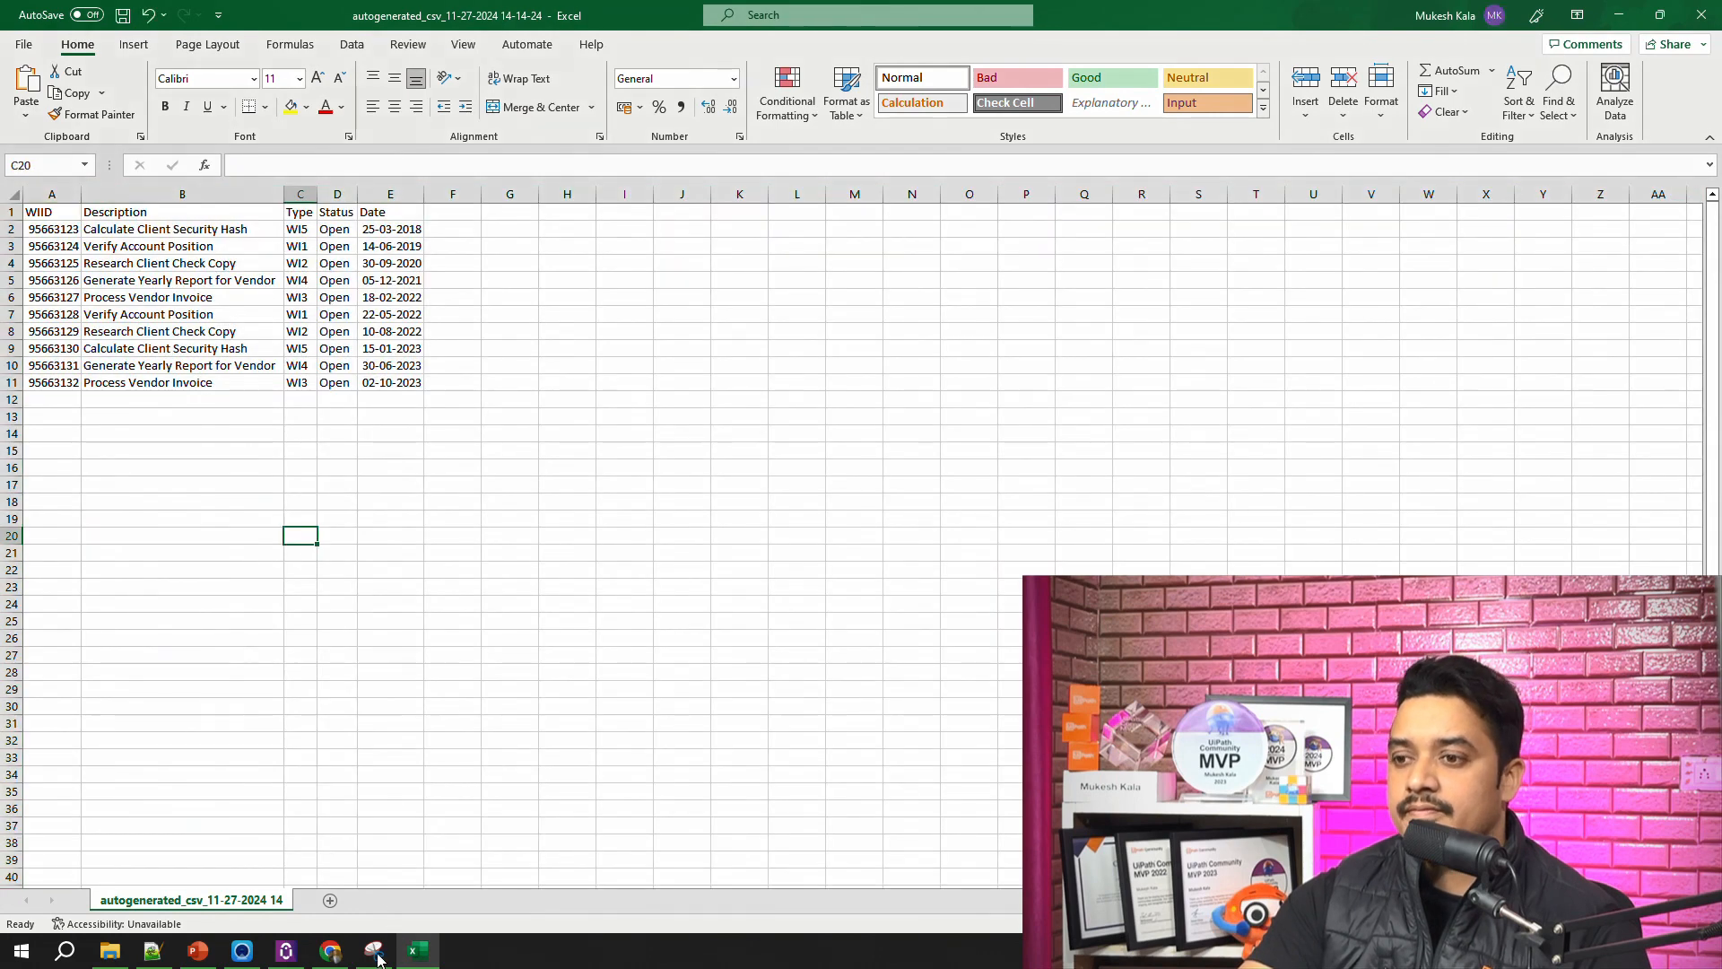
Step: Bring up Snipping Tool to compare the captured work items with the CSV data, and return to UiPath Assistant
left_click(375, 951)
left_click(375, 952)
left_click(658, 619)
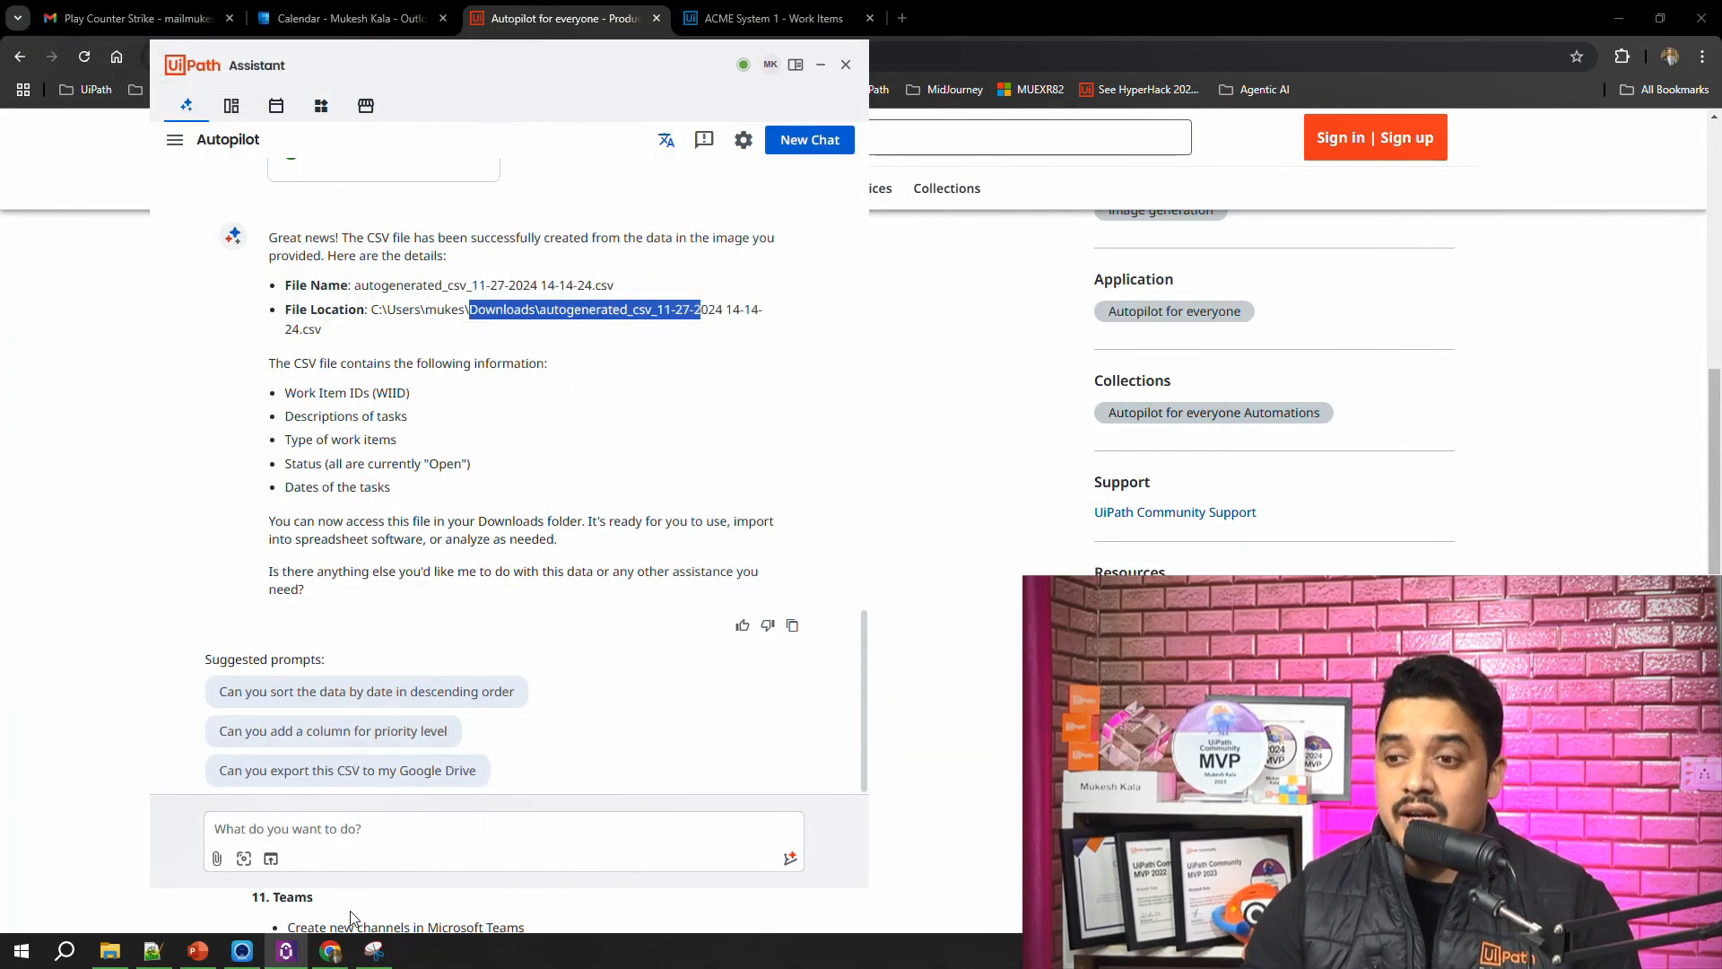
Step: Return to the "Autopilot for everyone - Productivity" Marketplace page in the browser and review its numbered automation overview
left_click(556, 18)
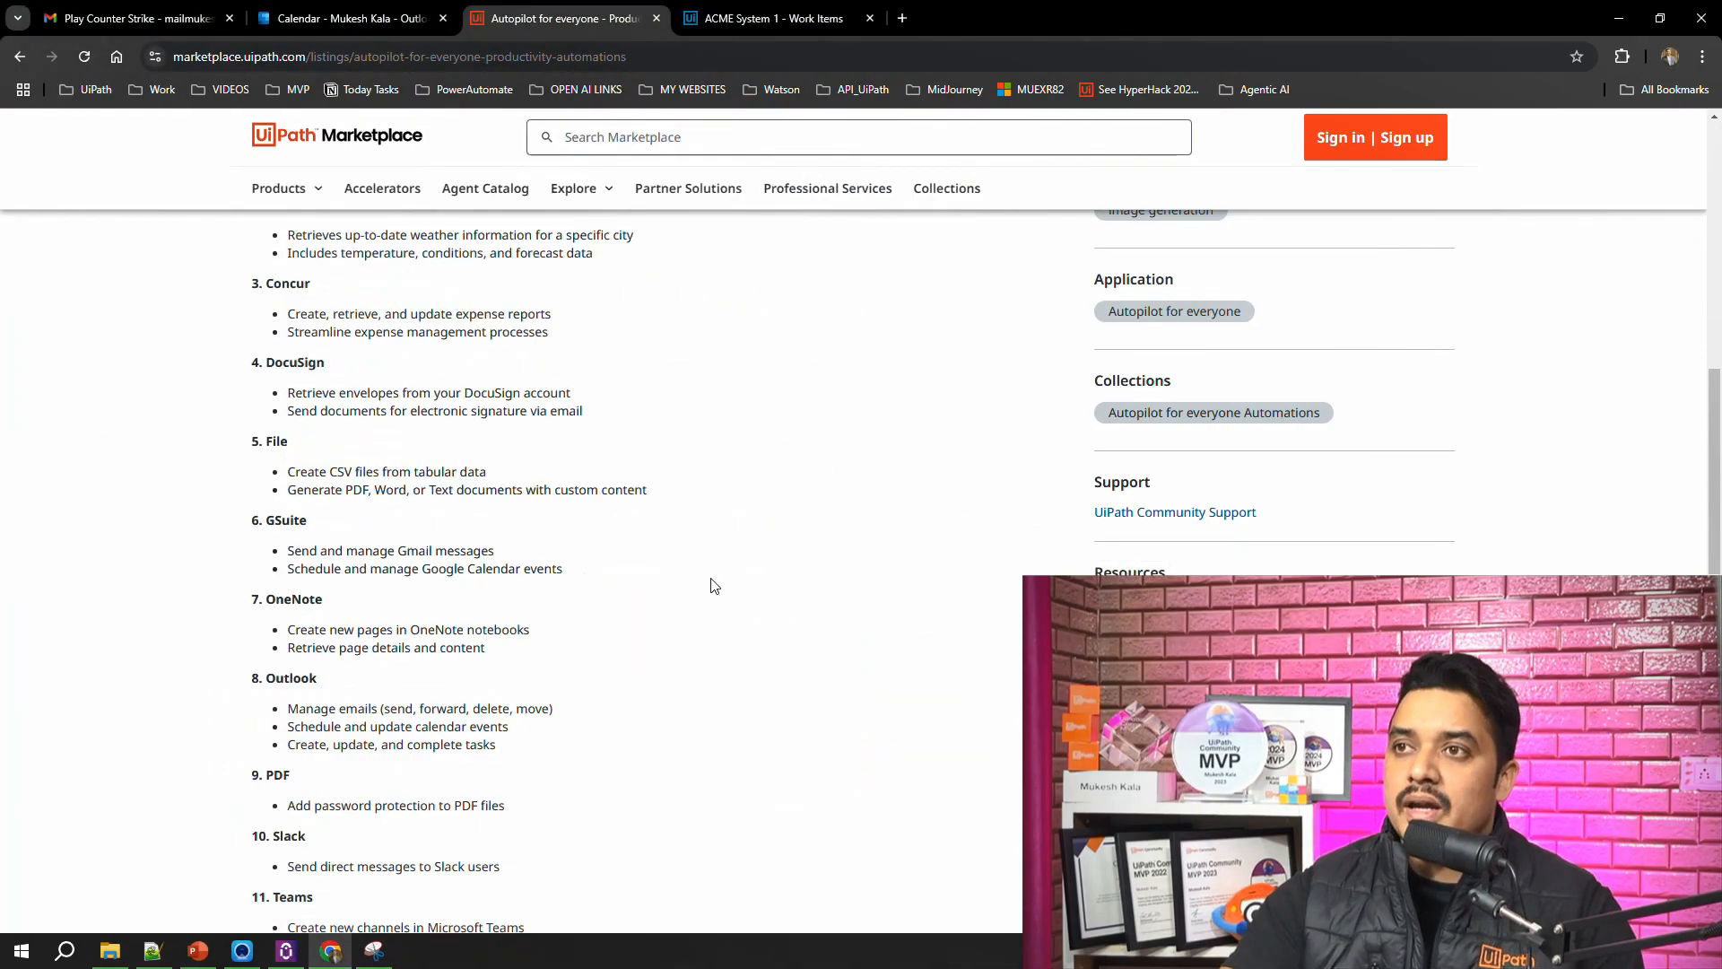
scroll(711, 585, "up", 6)
scroll(715, 585, "down", 4)
scroll(715, 585, "up", 4)
scroll(714, 586, "down", 4)
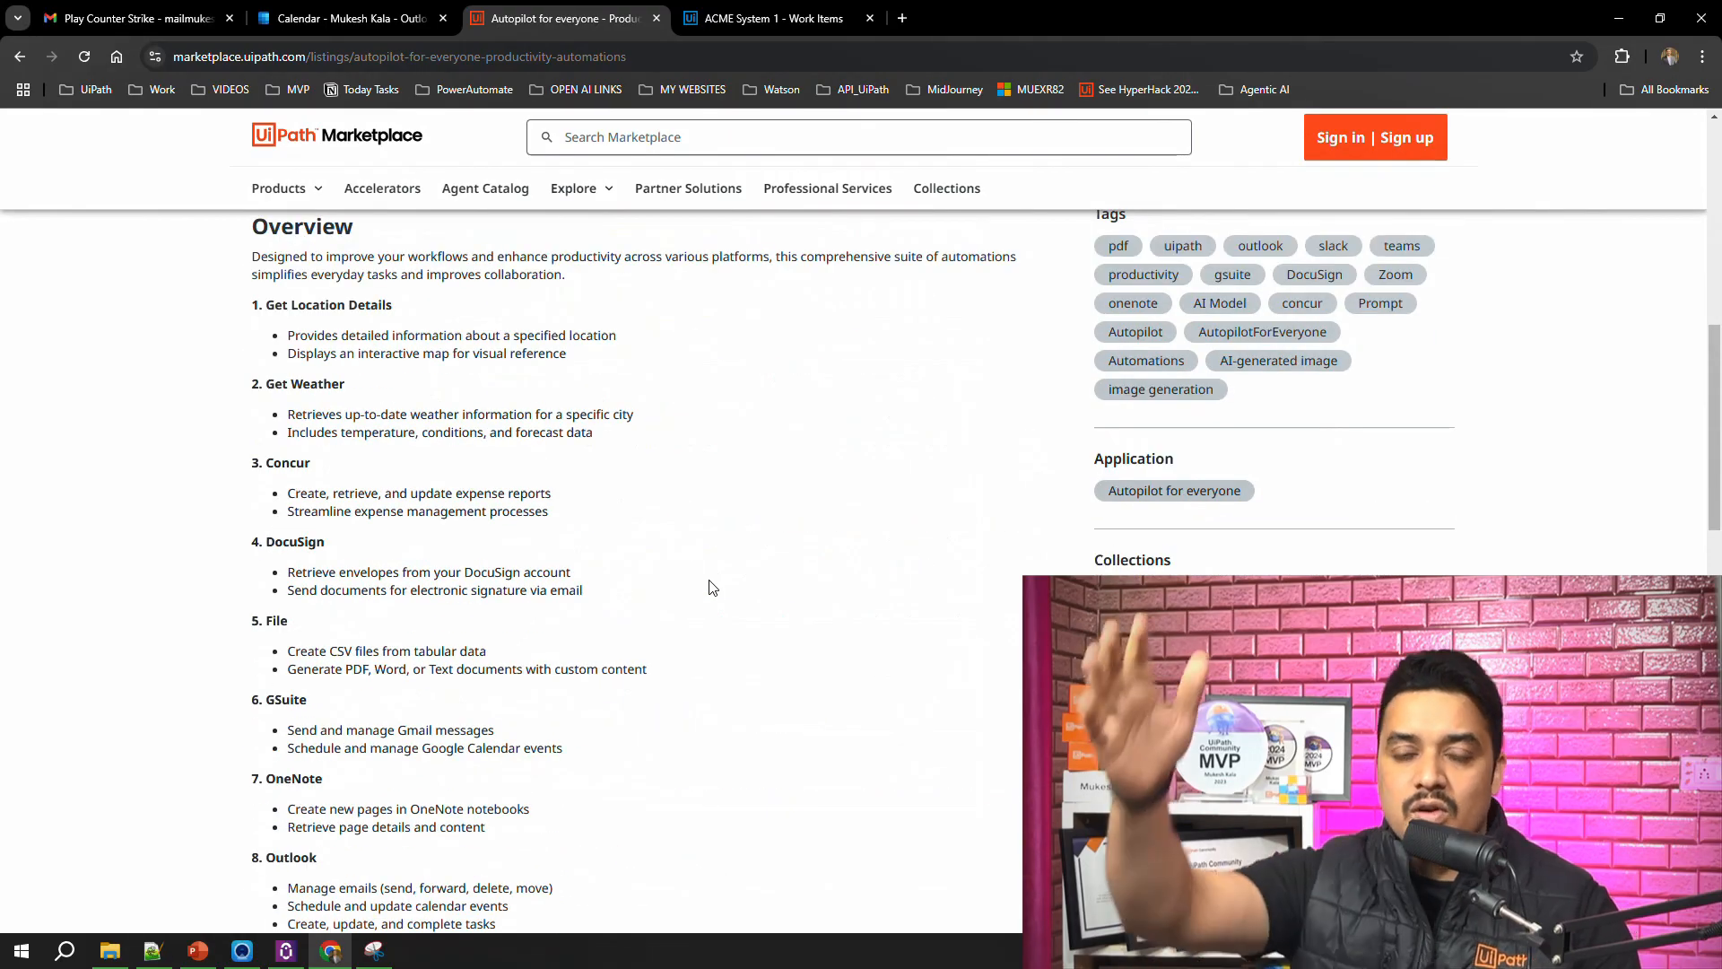